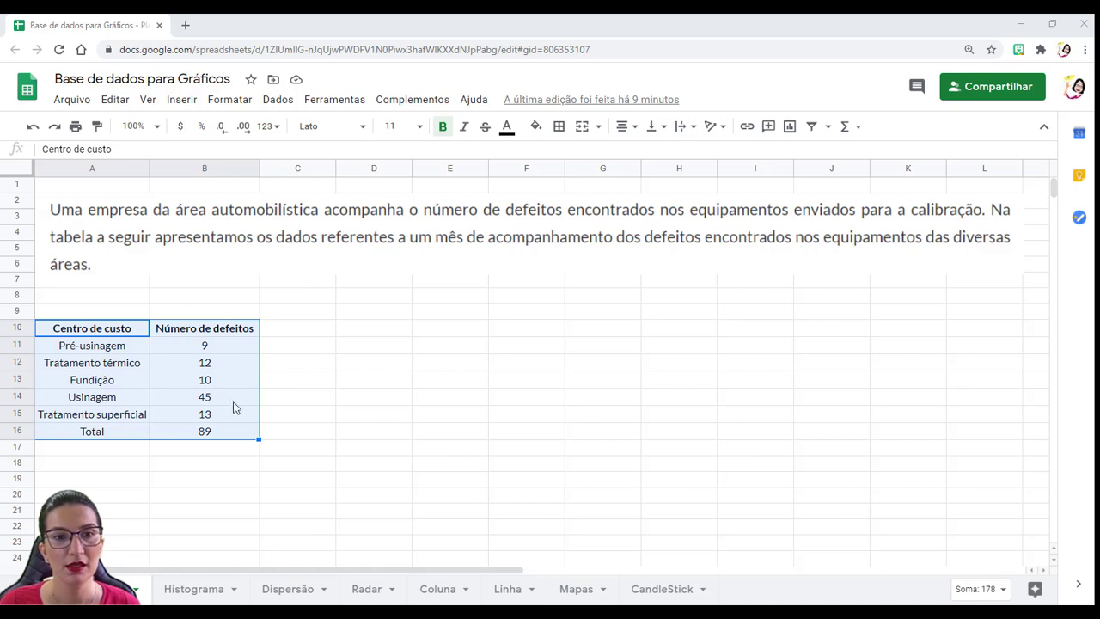
Examine the problem statement and the table of defects per cost centre
click(208, 246)
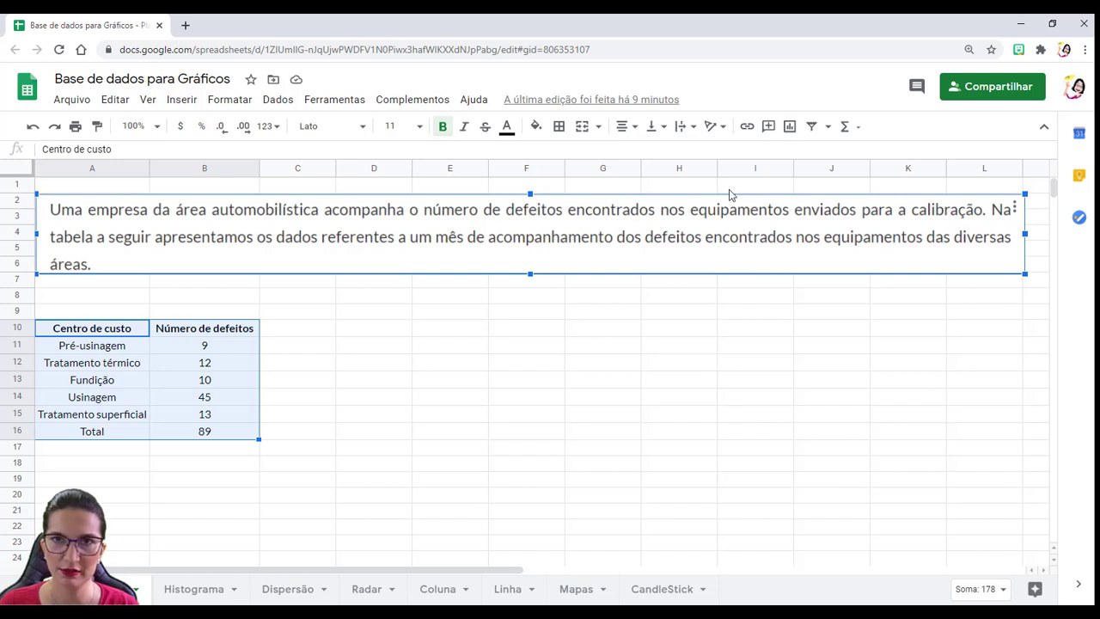
click(499, 299)
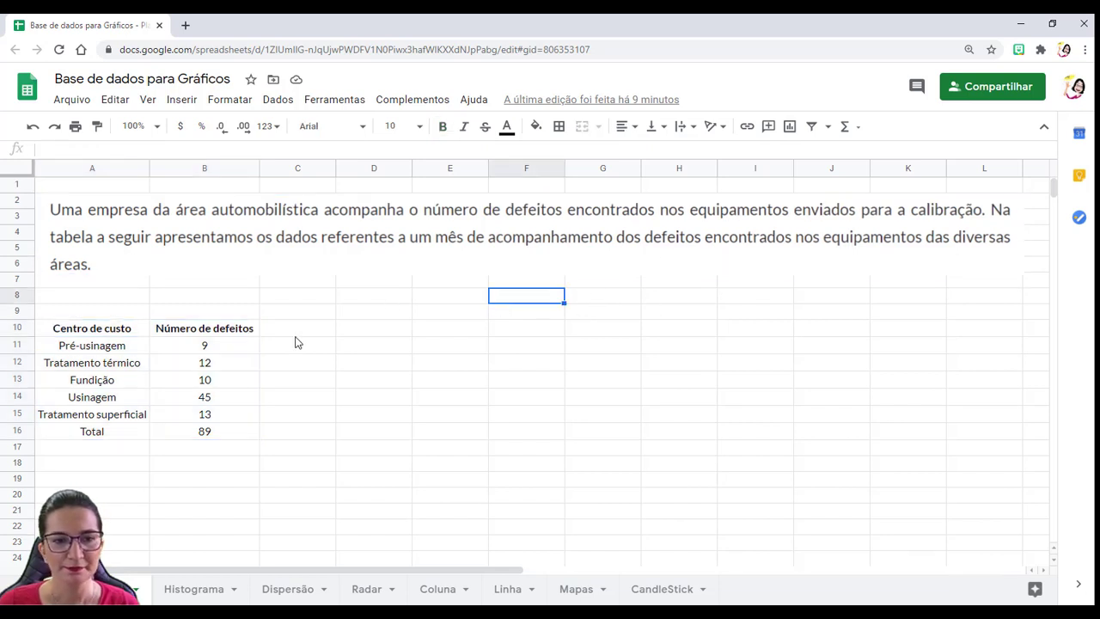
click(215, 331)
click(220, 348)
click(92, 368)
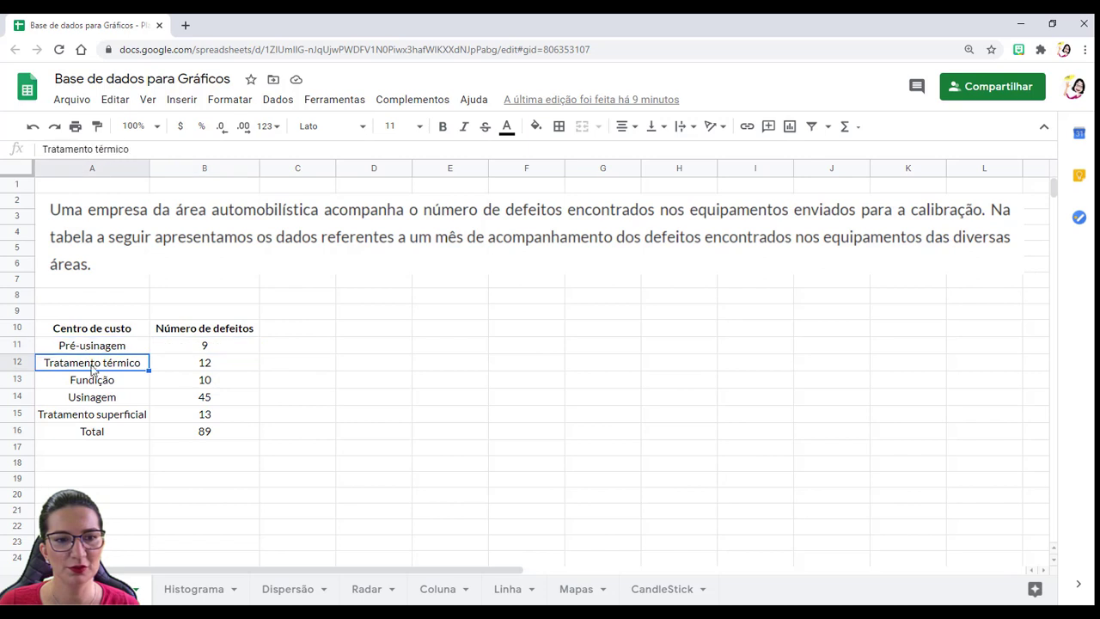
click(98, 387)
click(135, 335)
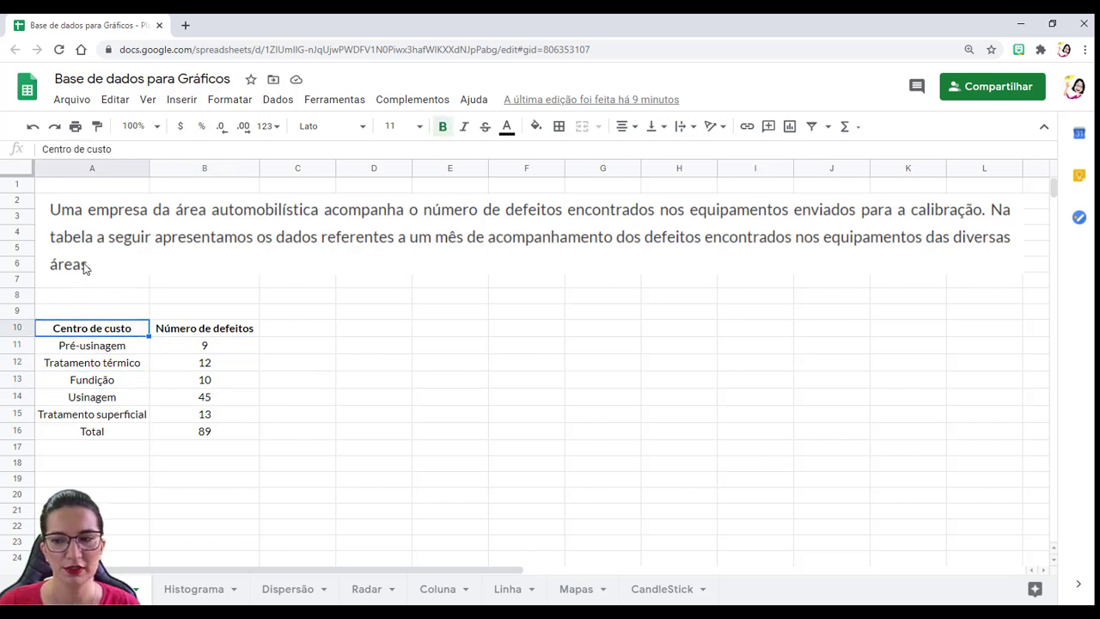
shift+click(157, 346)
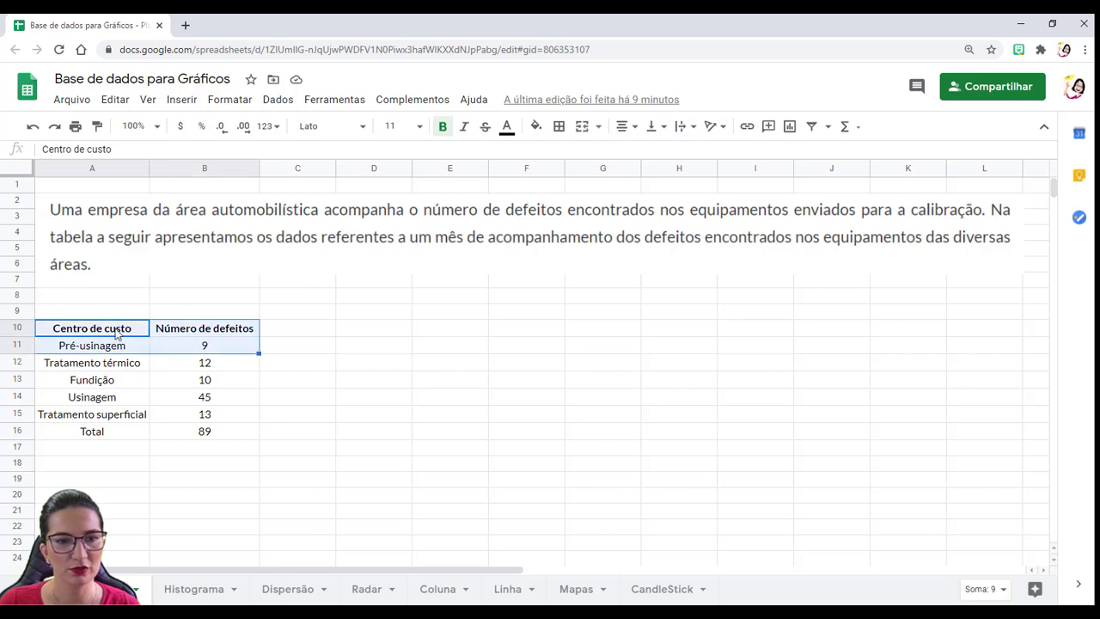
click(116, 308)
Insert a pie chart from the whole table A10:B16, including the Total row, and place it beside the data
drag(94, 327, 205, 435)
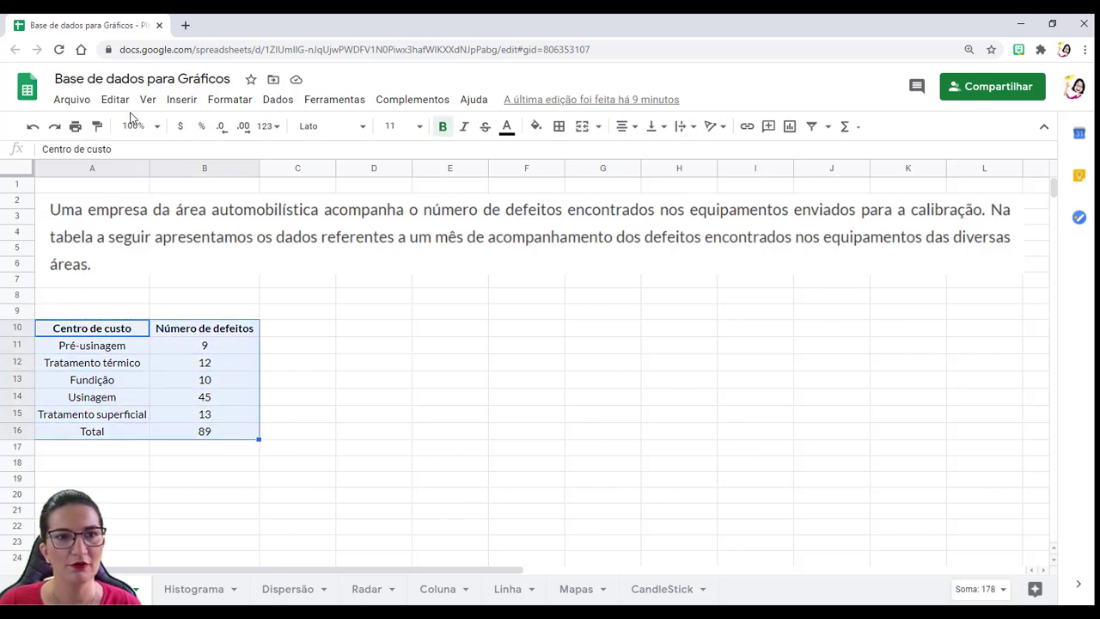
click(182, 100)
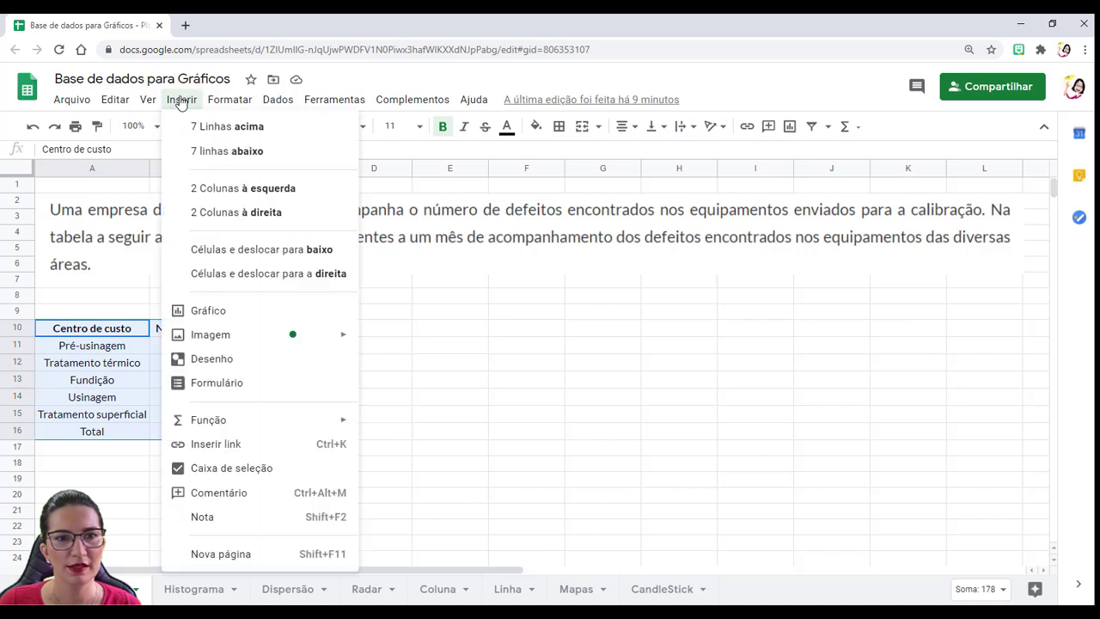
click(226, 314)
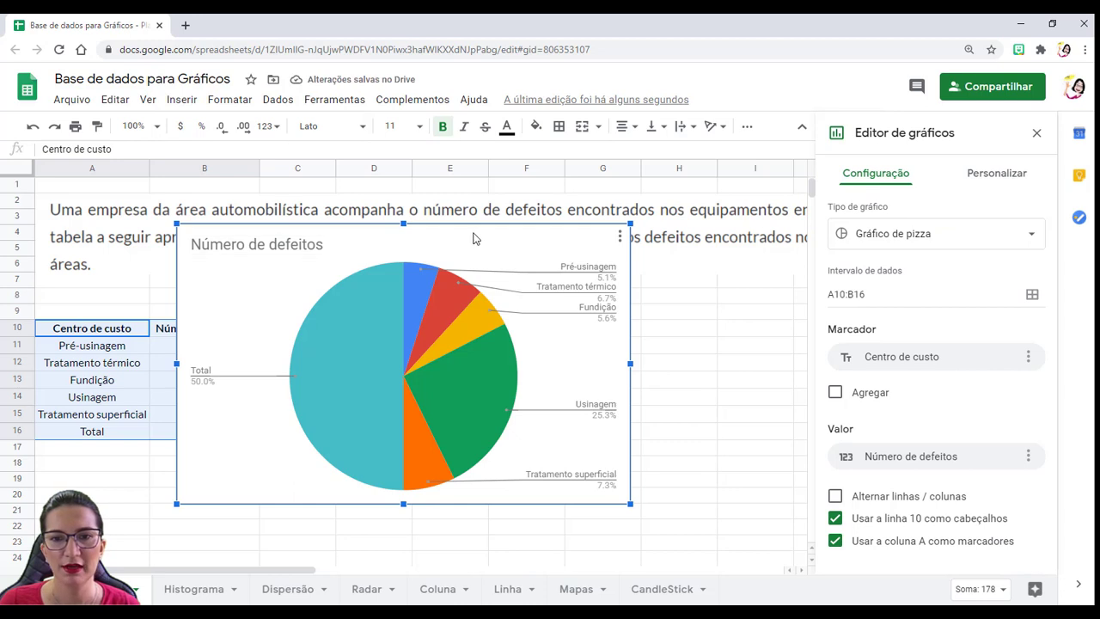
drag(507, 282, 615, 257)
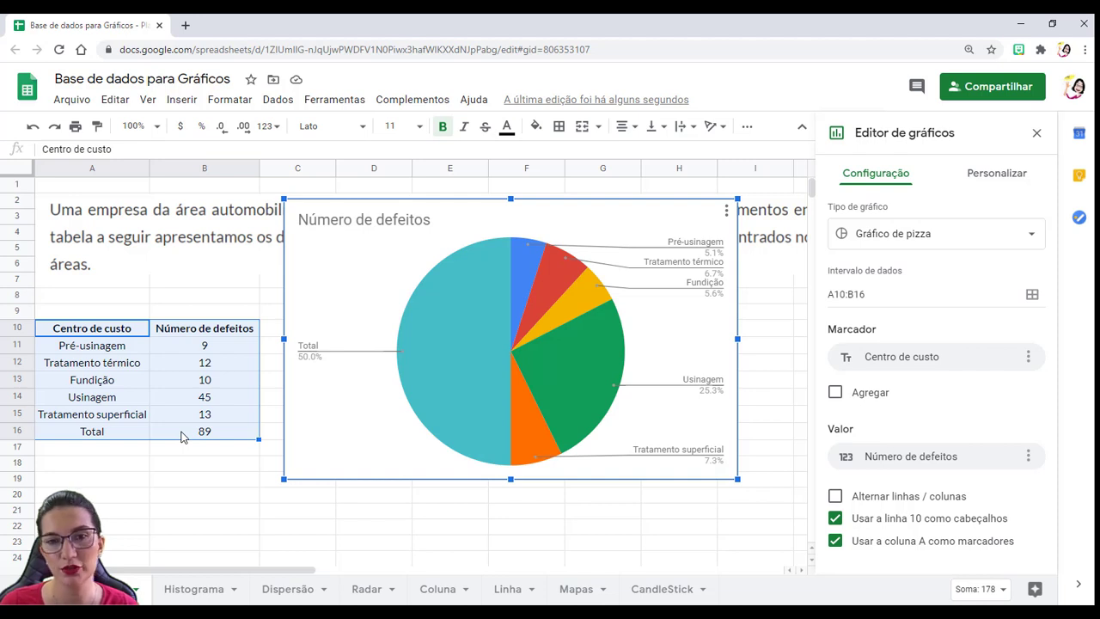
drag(352, 261, 391, 246)
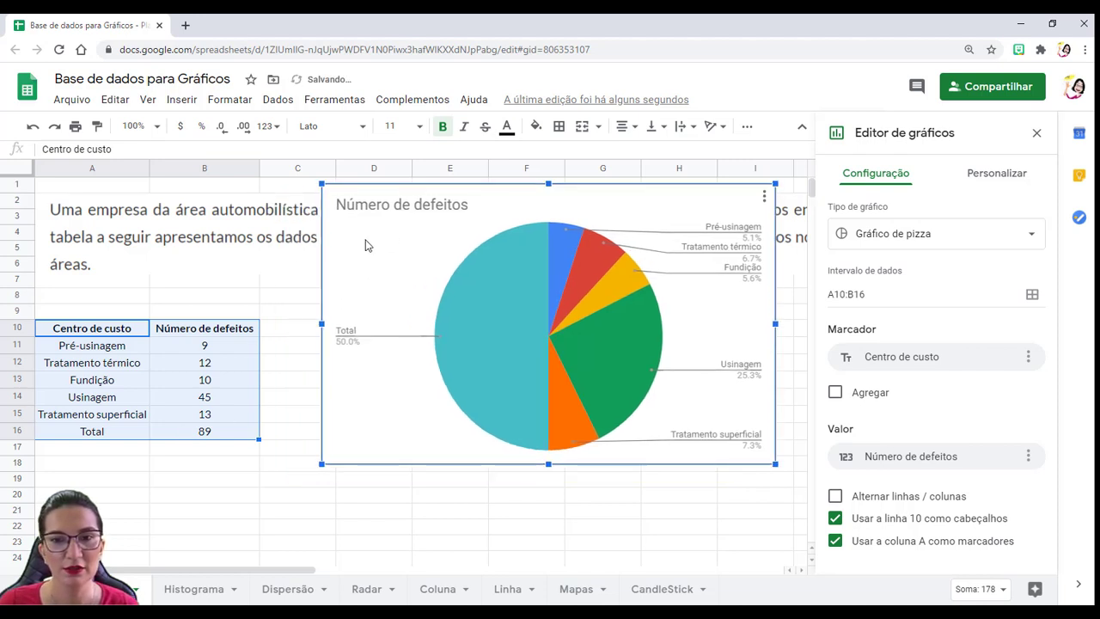
Insert a second pie chart from A10:B15, leaving out the Total row, and move it away from the first chart
click(99, 348)
click(94, 311)
drag(82, 328, 217, 422)
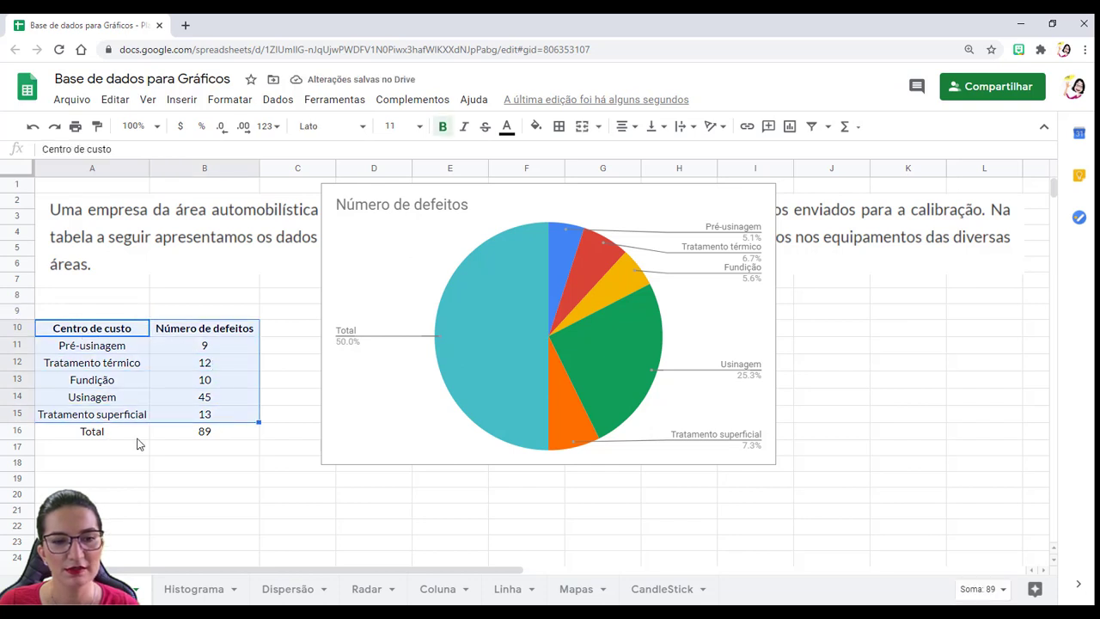
click(181, 100)
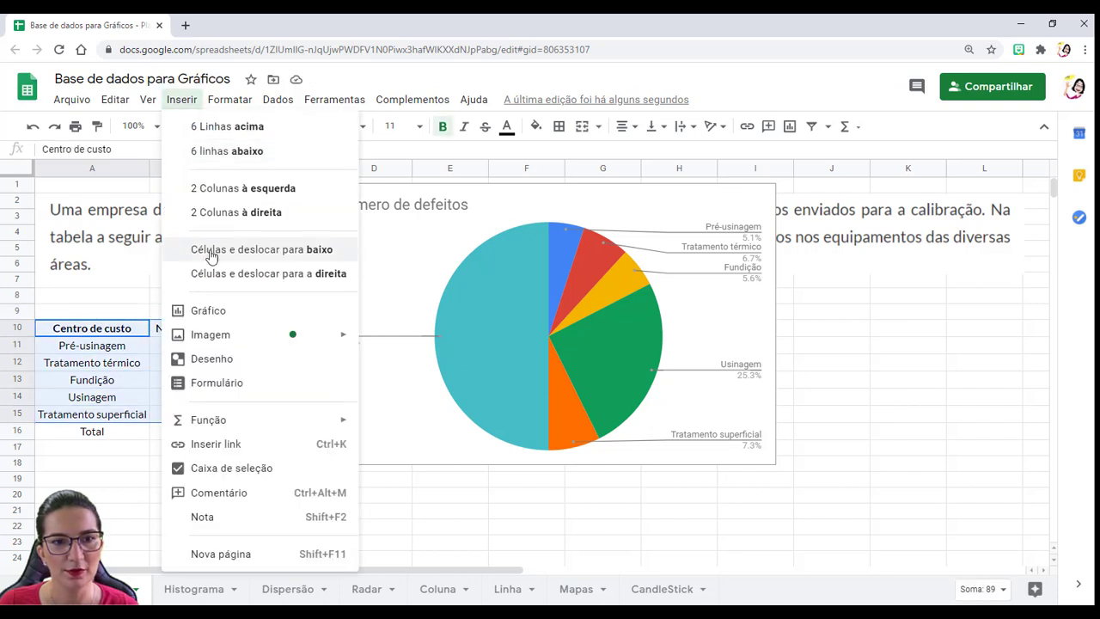
click(230, 311)
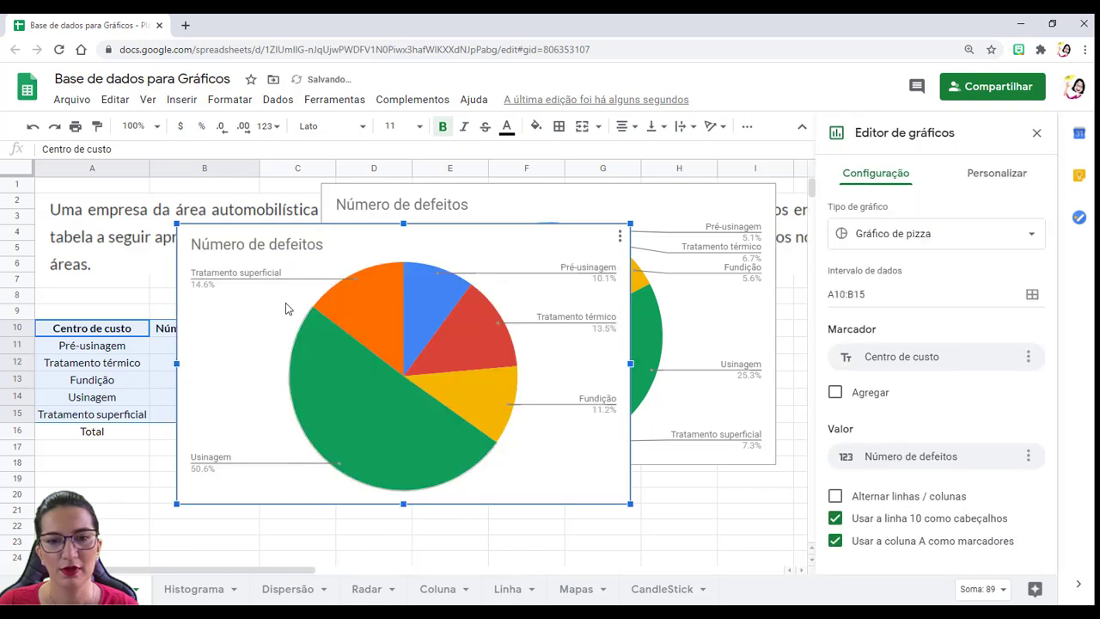
drag(412, 246, 340, 231)
Shrink the pie chart that includes the Total slice and shift it away from the other chart for comparison
click(623, 202)
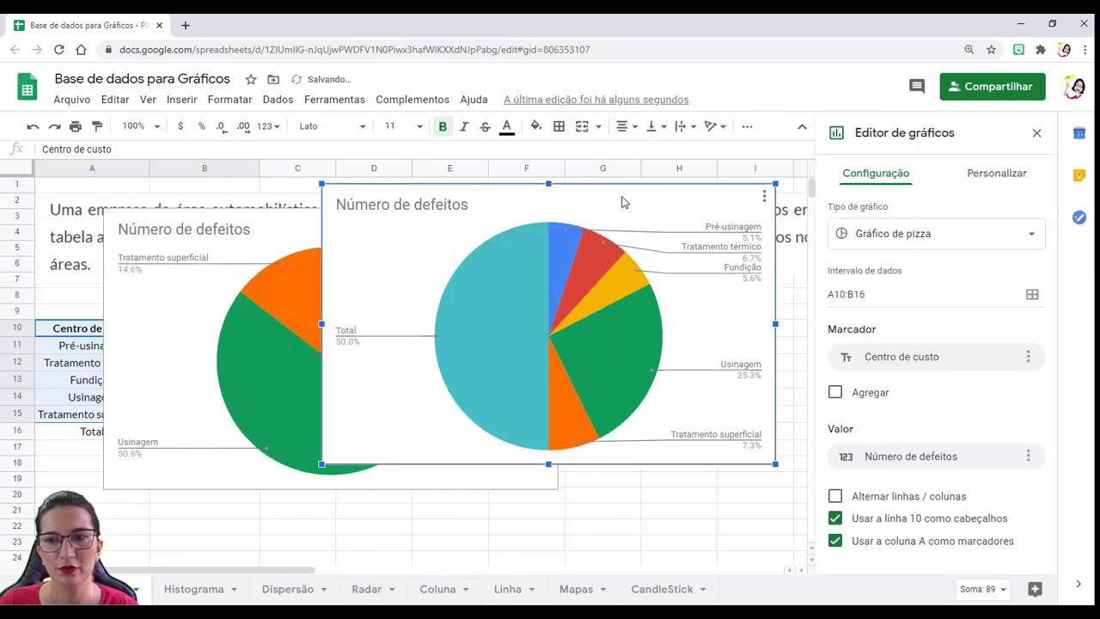
drag(322, 184, 441, 258)
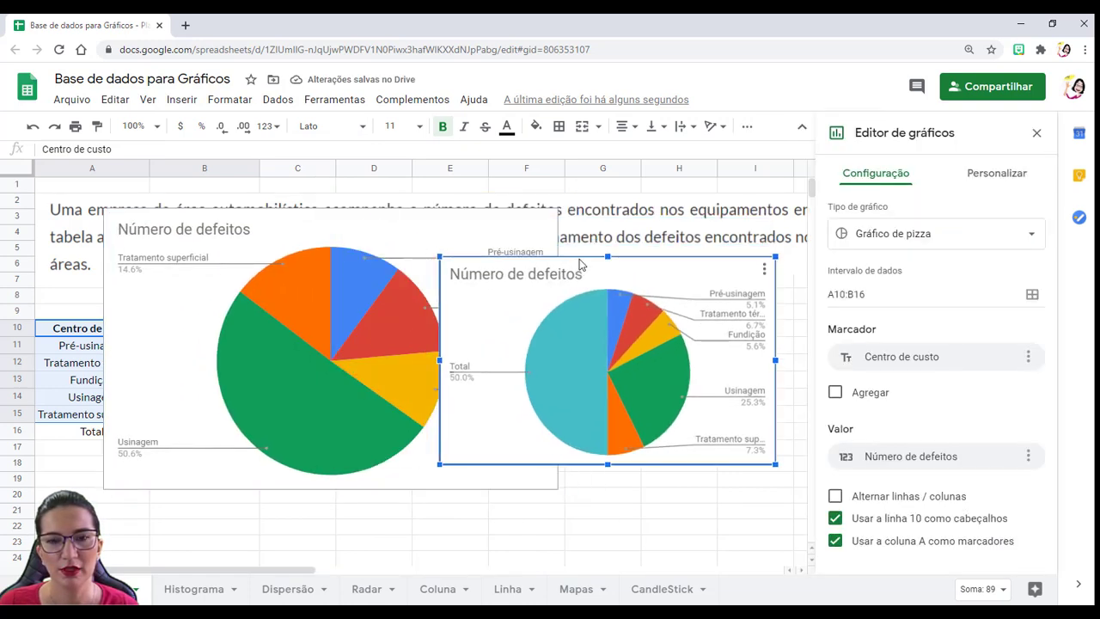
drag(451, 320, 482, 311)
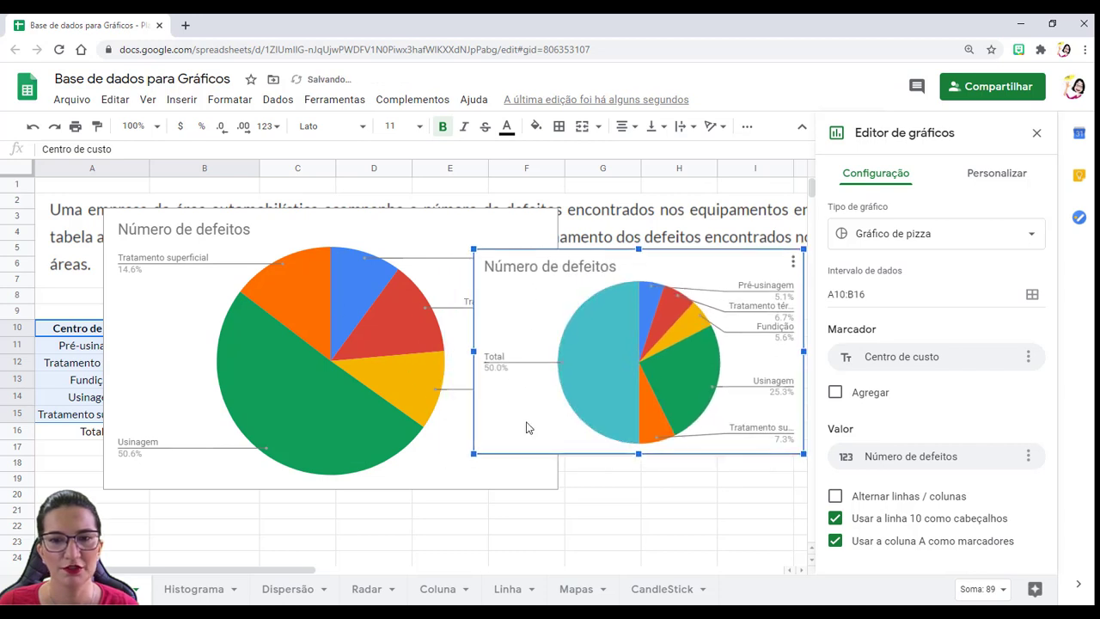
Delete the pie chart that includes the Total slice
click(536, 306)
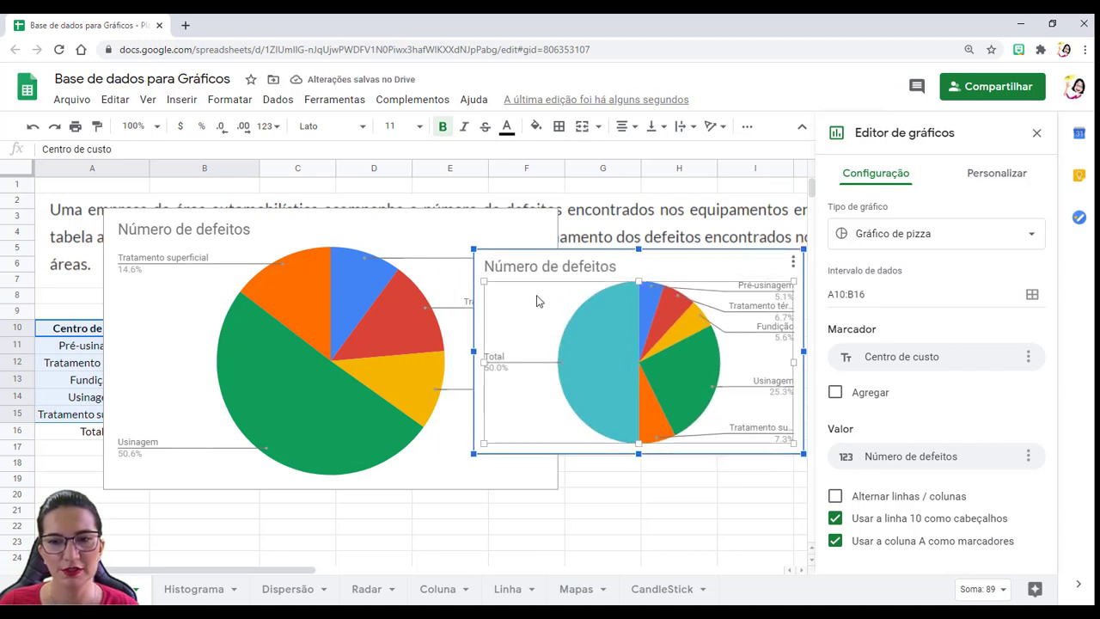
key(Delete)
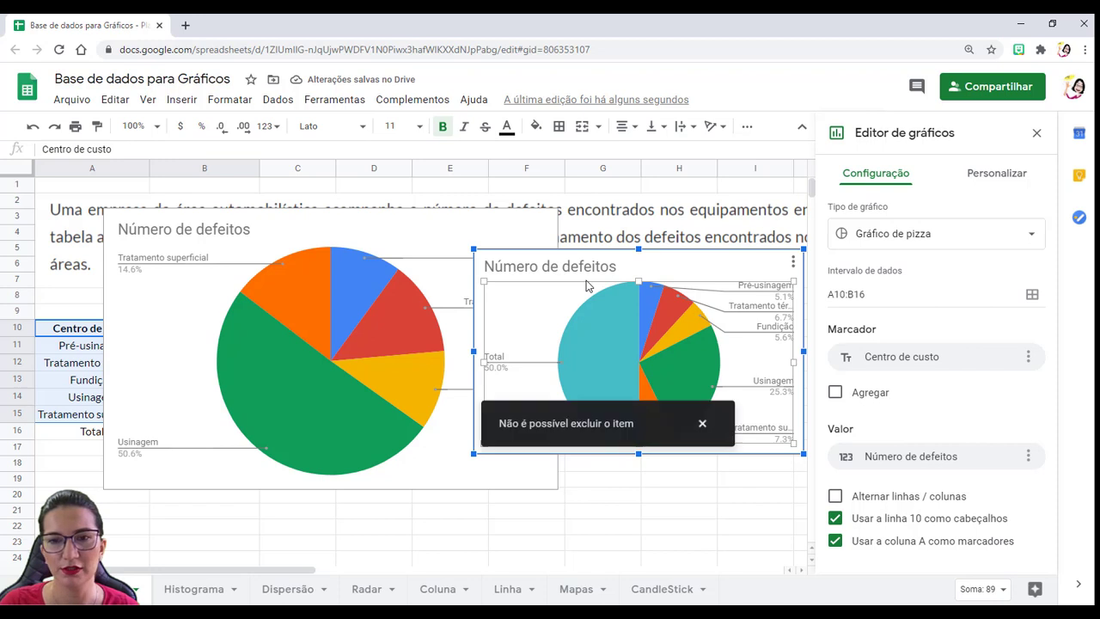
key(Escape)
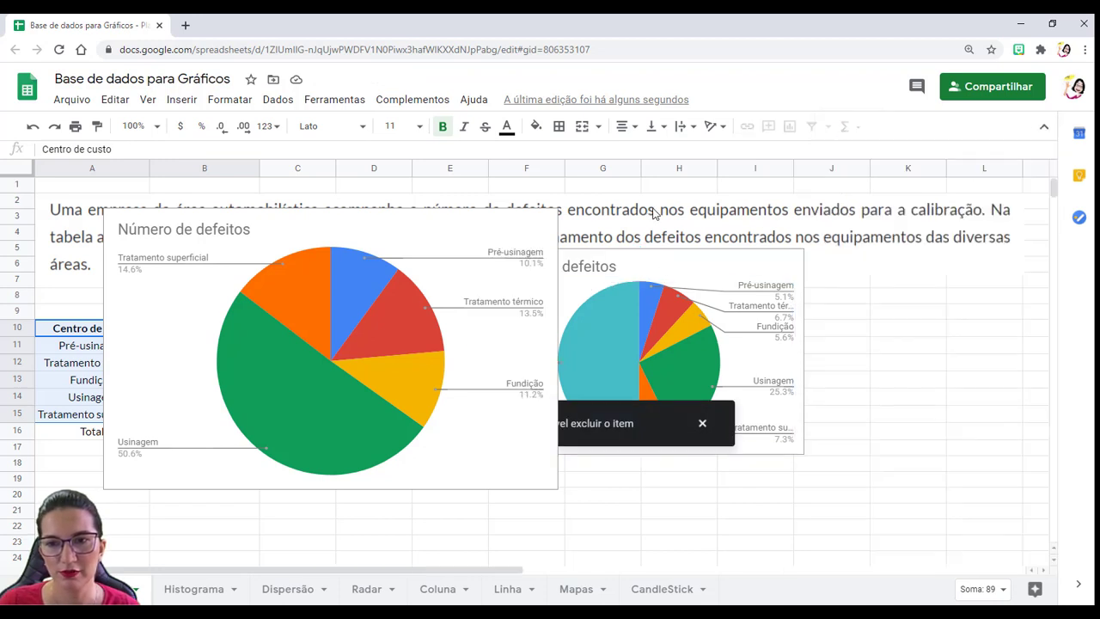
click(750, 514)
click(891, 398)
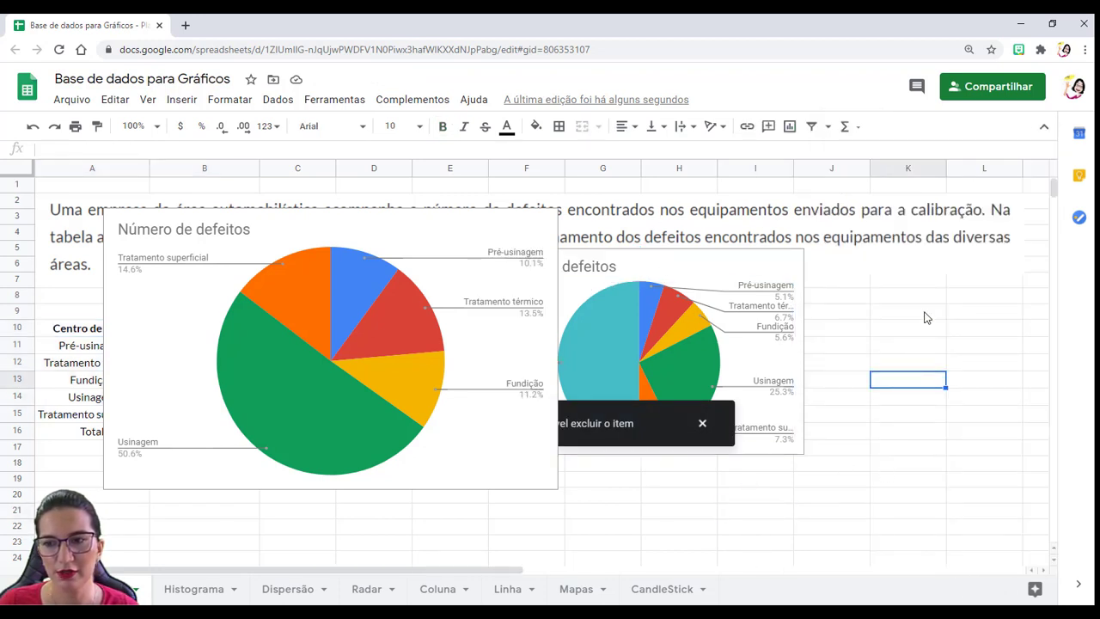
click(902, 314)
click(763, 268)
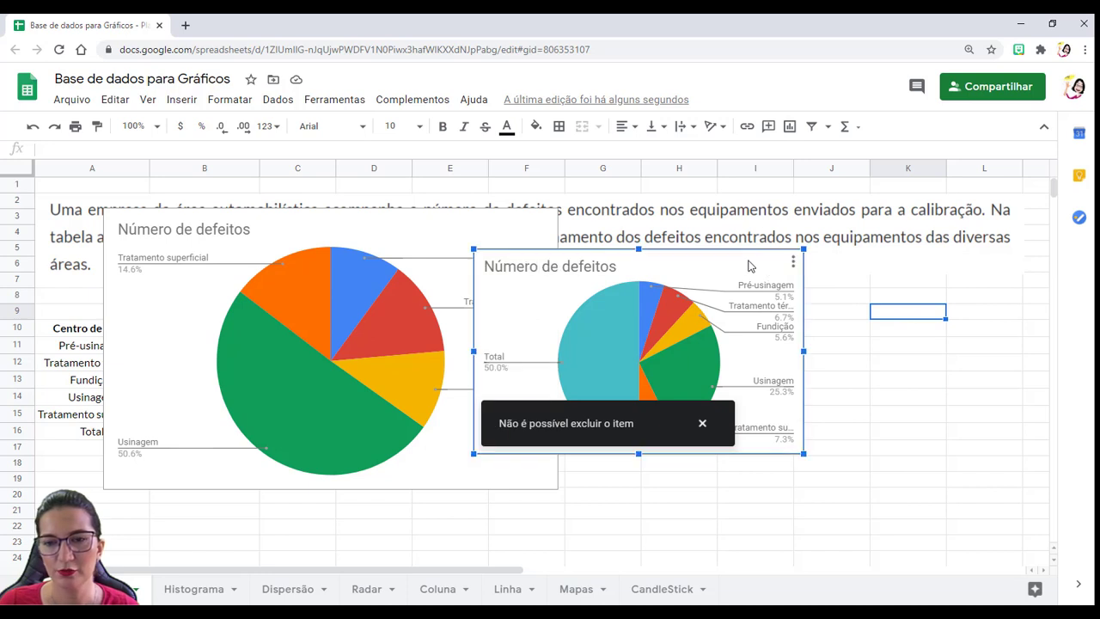
key(Delete)
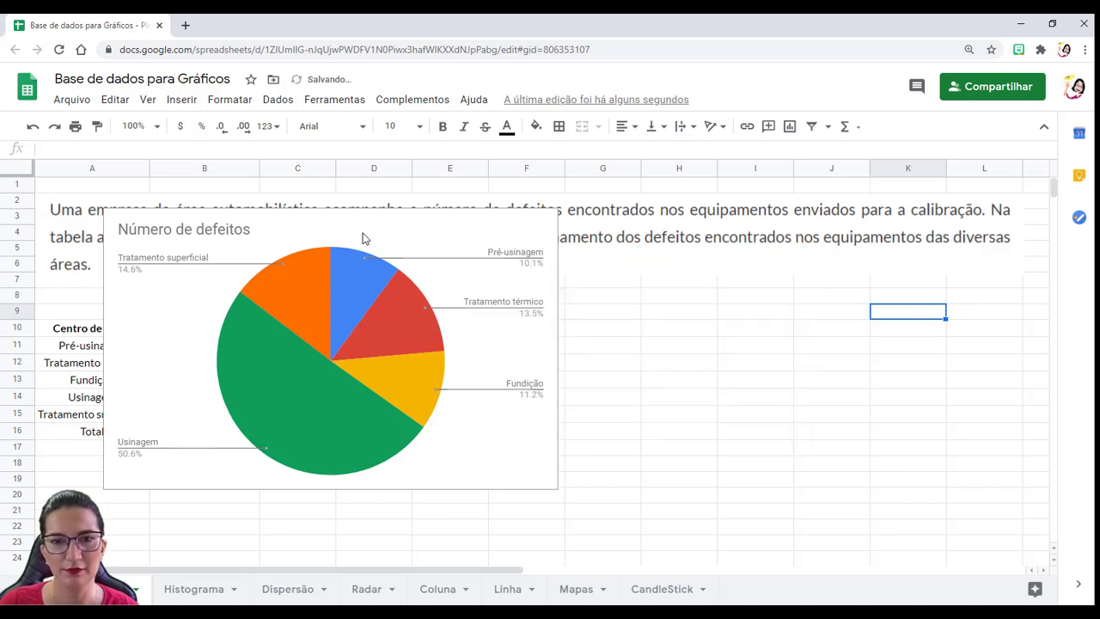
Move the remaining pie chart clear of the data table and view its customization options
drag(363, 238, 574, 255)
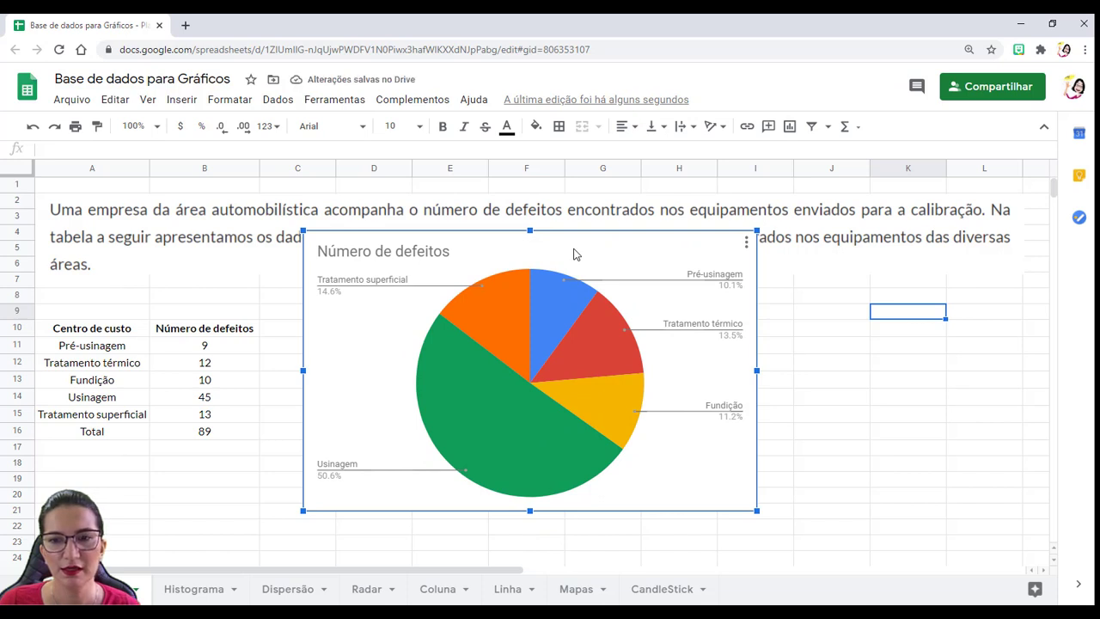
double_click(574, 254)
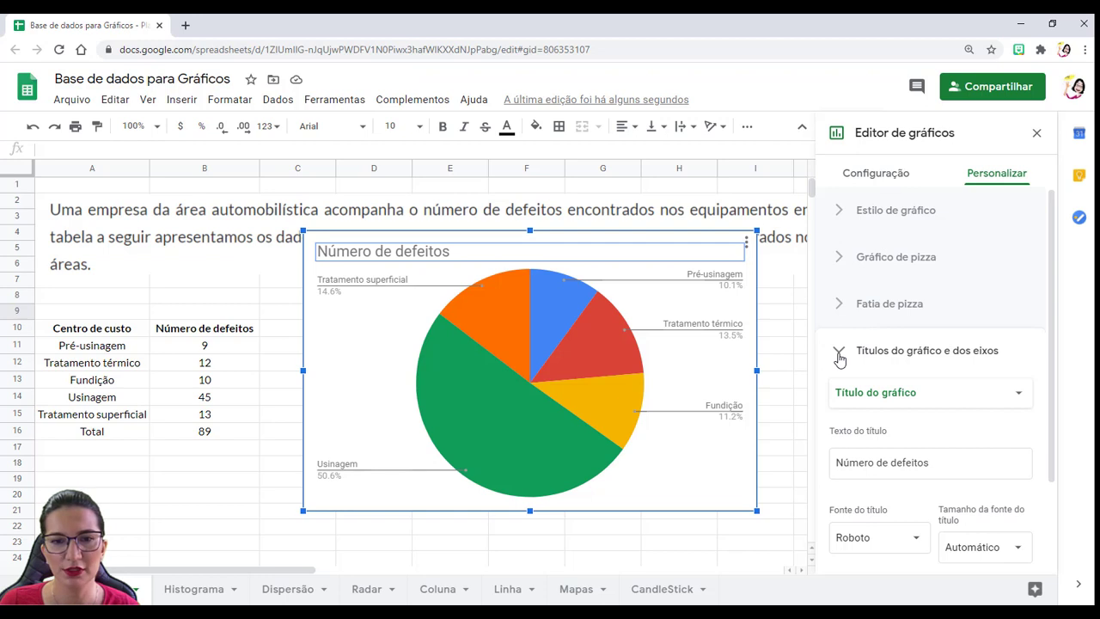
click(775, 469)
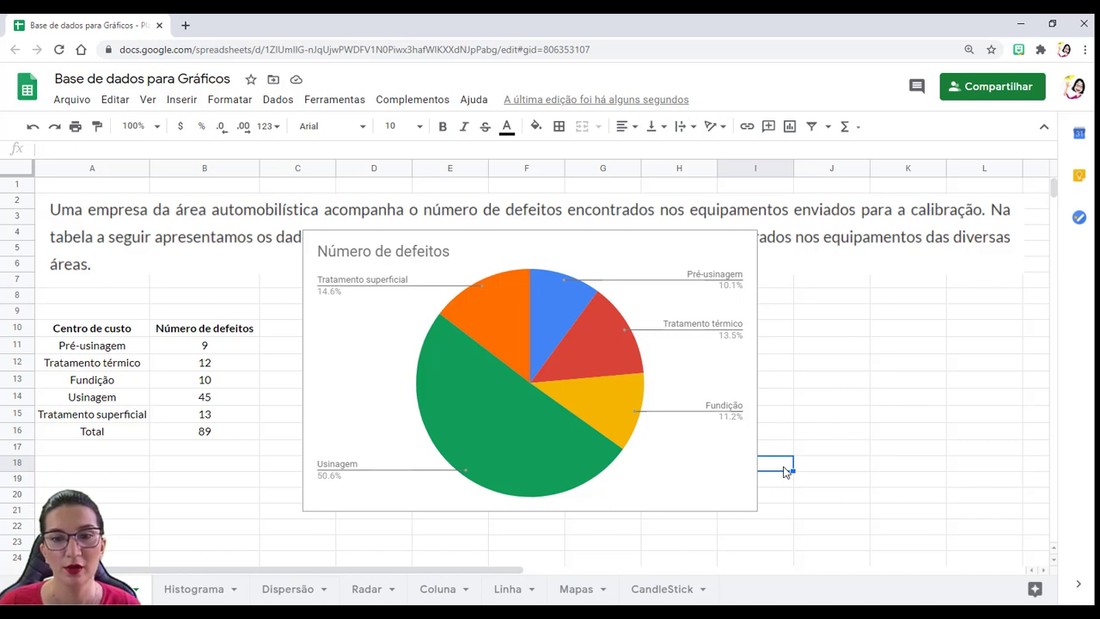
Resize the pie chart so it spans roughly columns C to J and rows 2 to 21
click(745, 379)
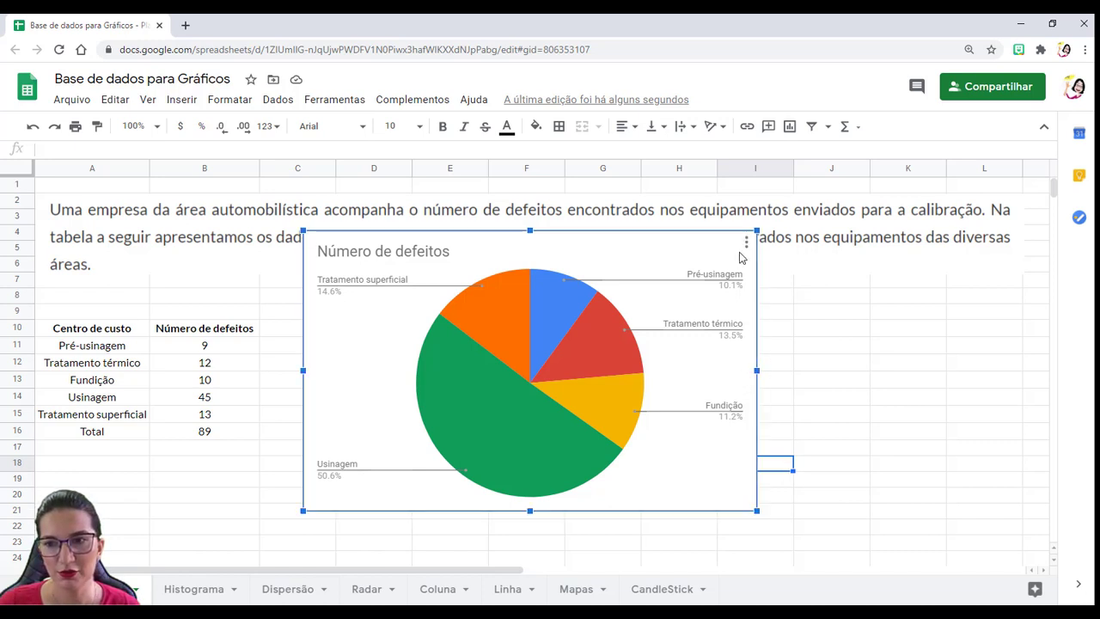
drag(699, 240, 359, 363)
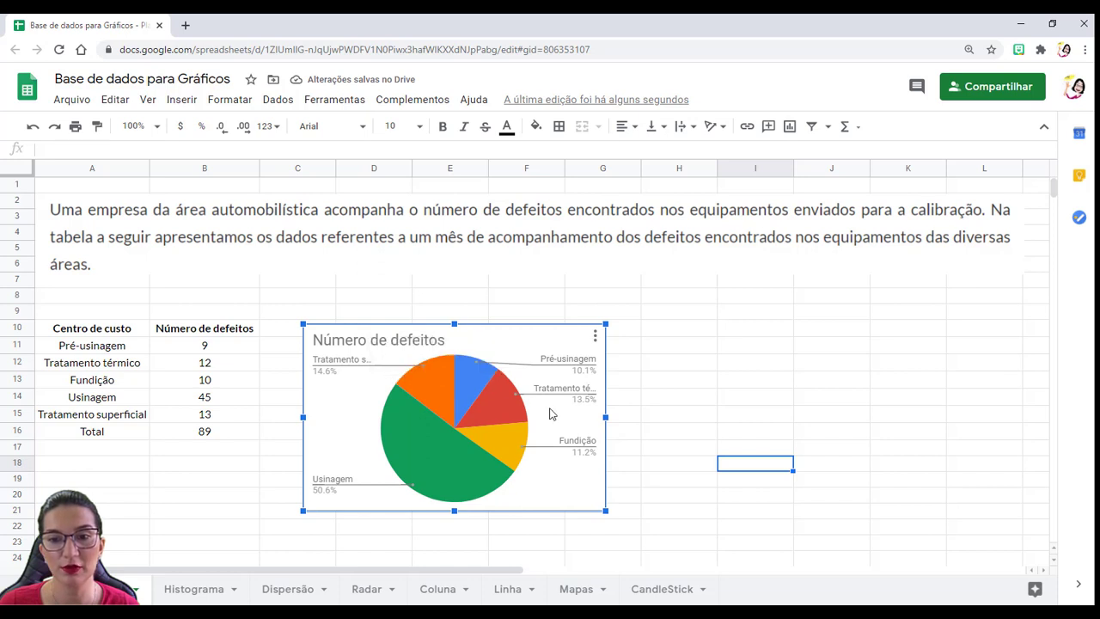
drag(606, 323, 810, 269)
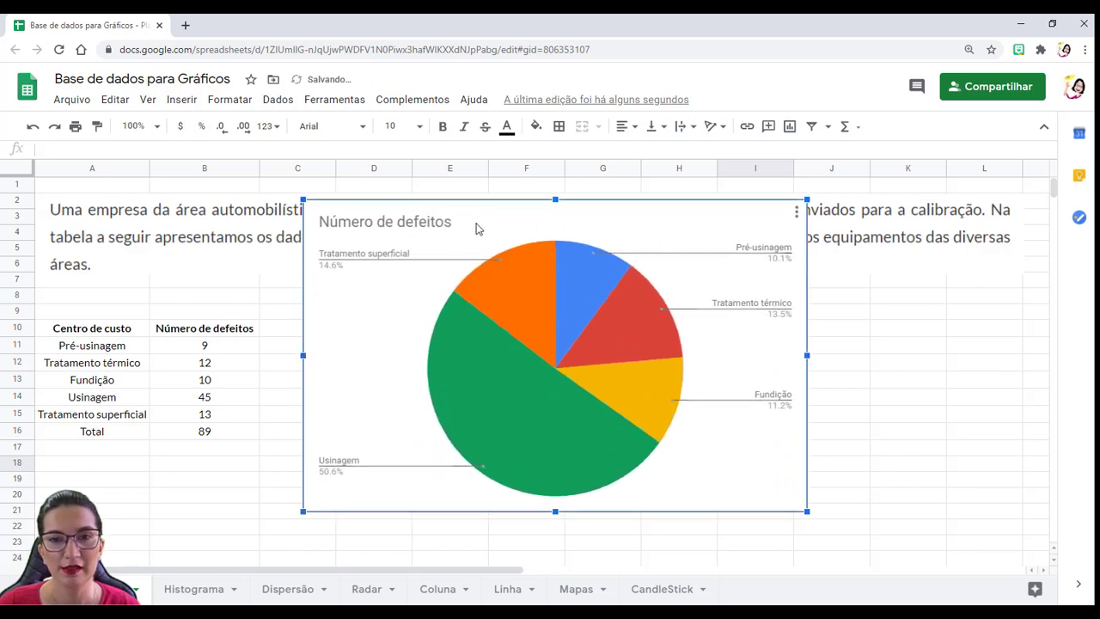
click(894, 368)
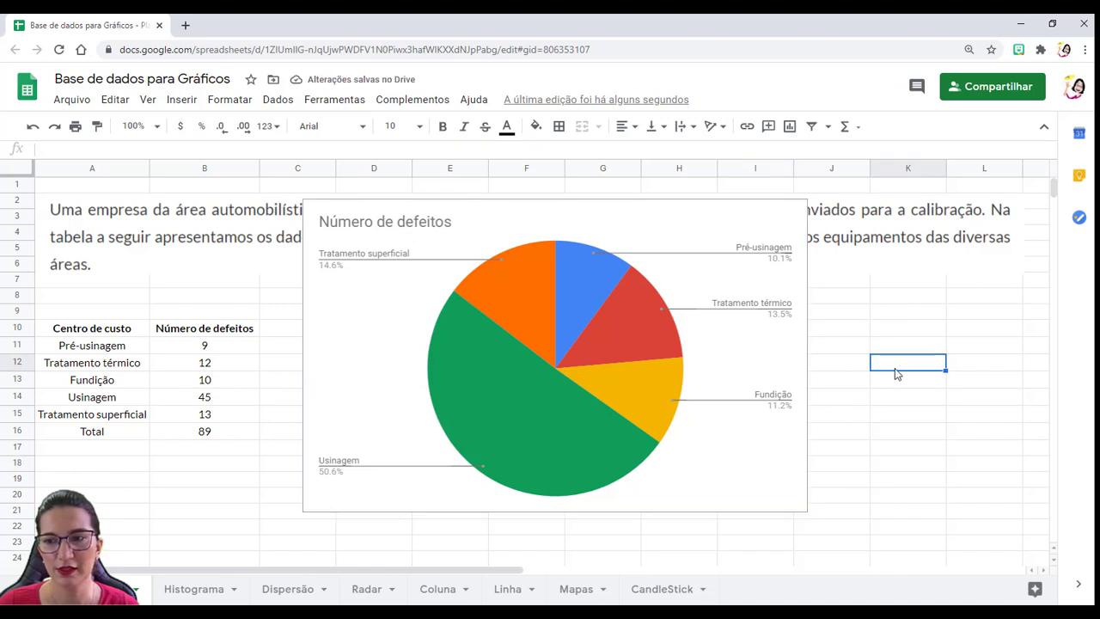
Open the chart's title settings and examine the title text, font, size, format and colour options
click(622, 231)
double_click(622, 230)
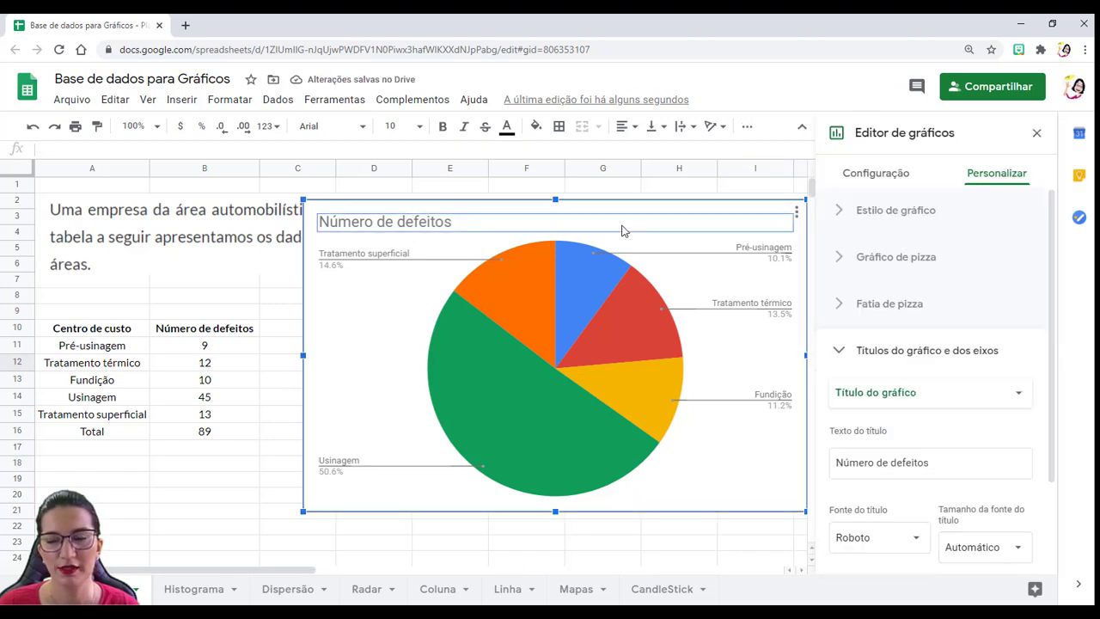
click(467, 221)
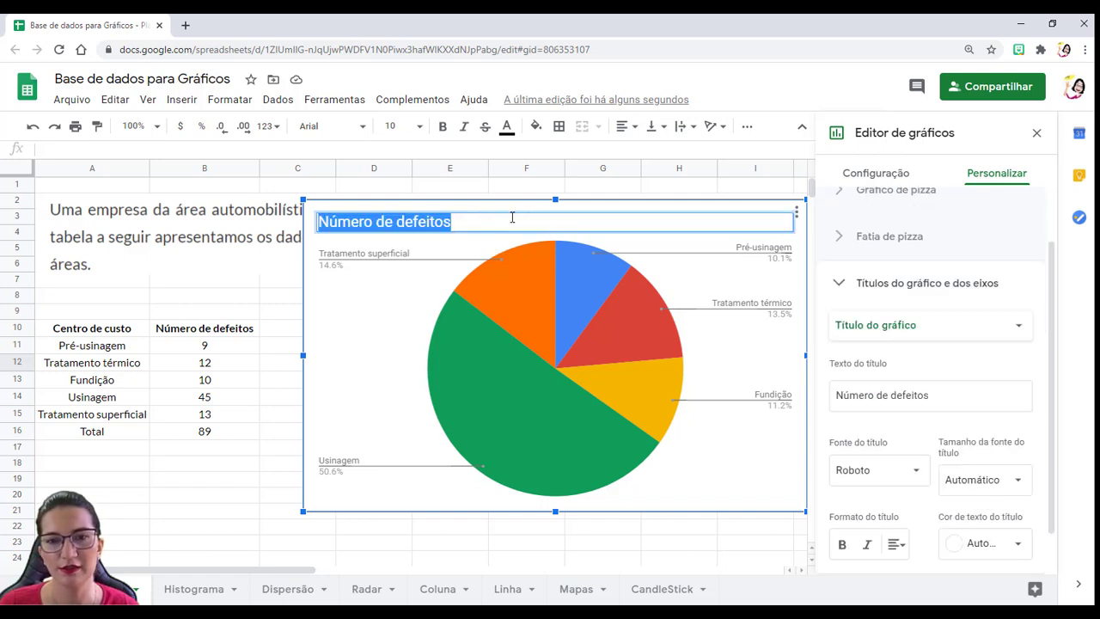
scroll(880, 434, down, 1)
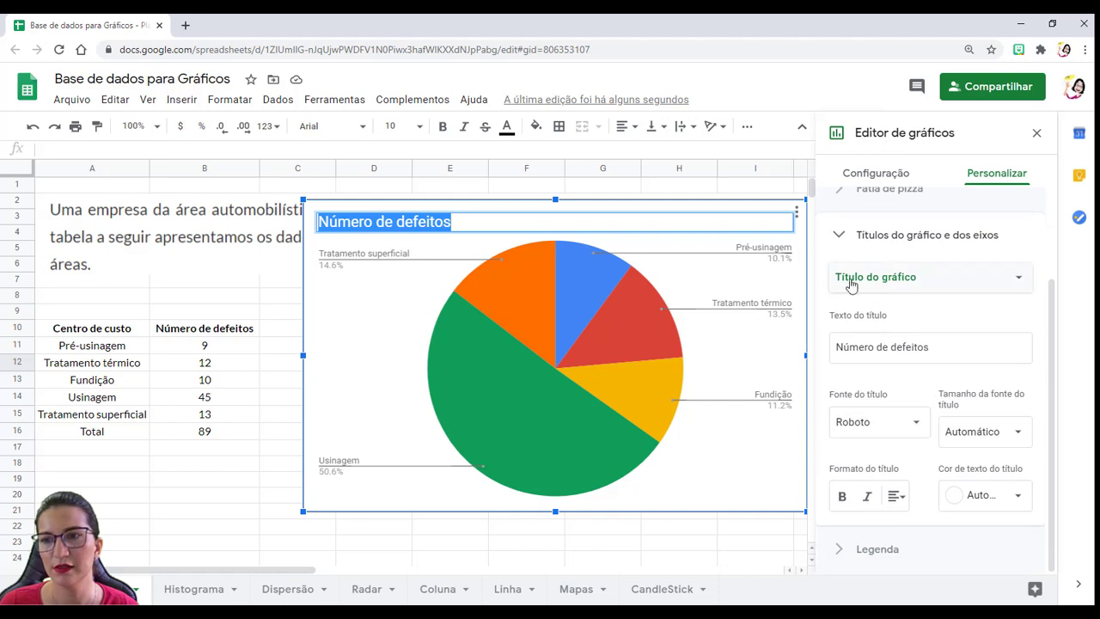
key(Escape)
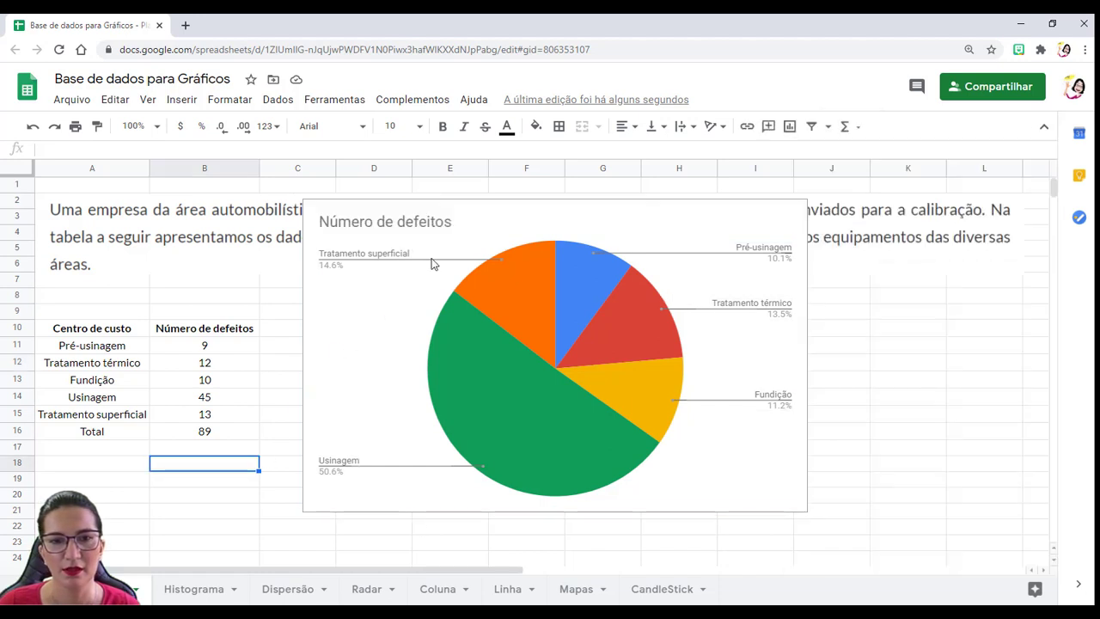
click(425, 227)
double_click(424, 227)
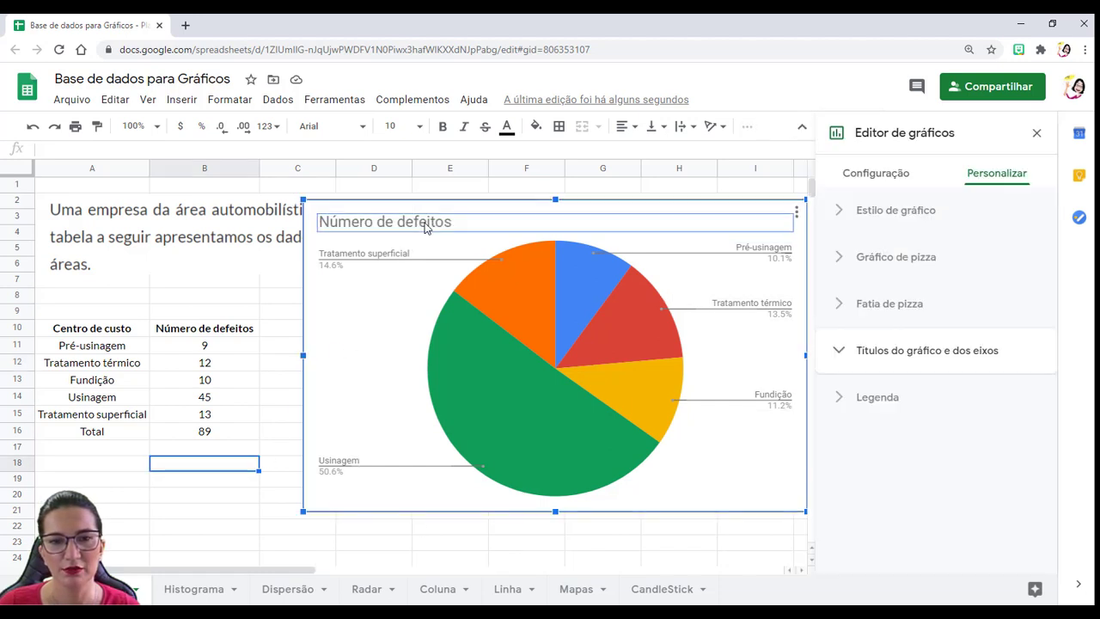
scroll(944, 392, down, 1)
scroll(944, 392, down, 1)
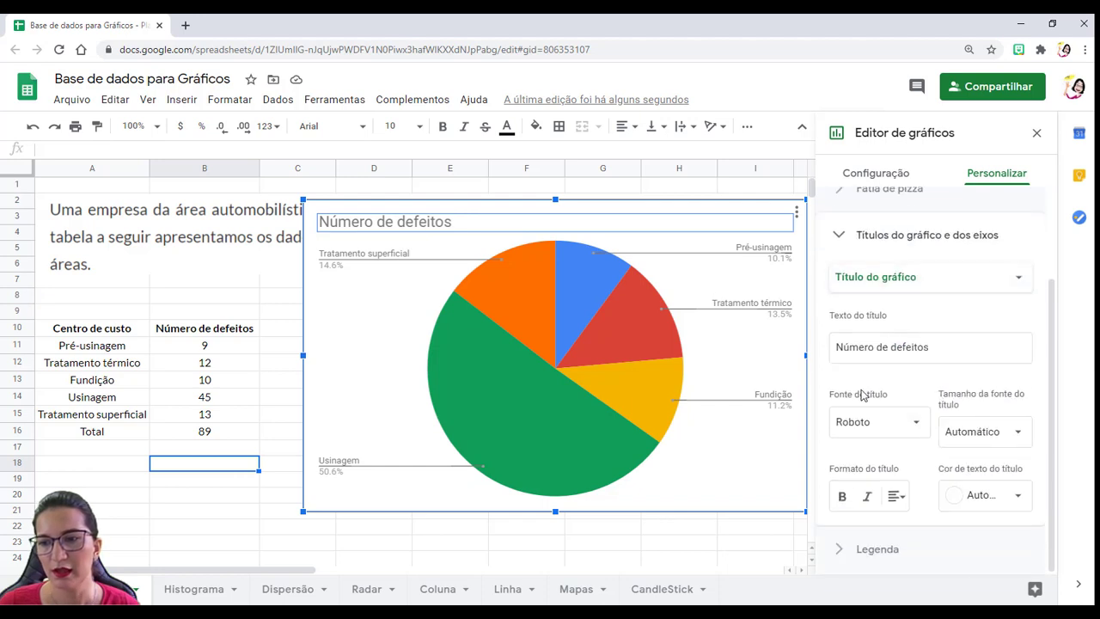
Set the pie chart title's font to Wide, centre it and colour it black
click(916, 428)
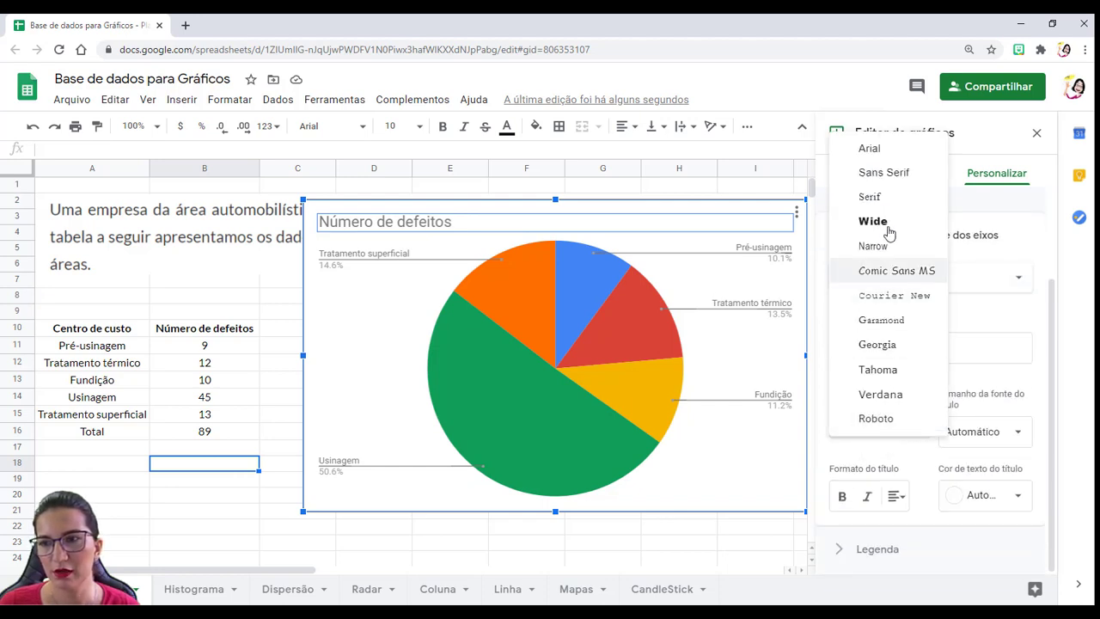
click(894, 228)
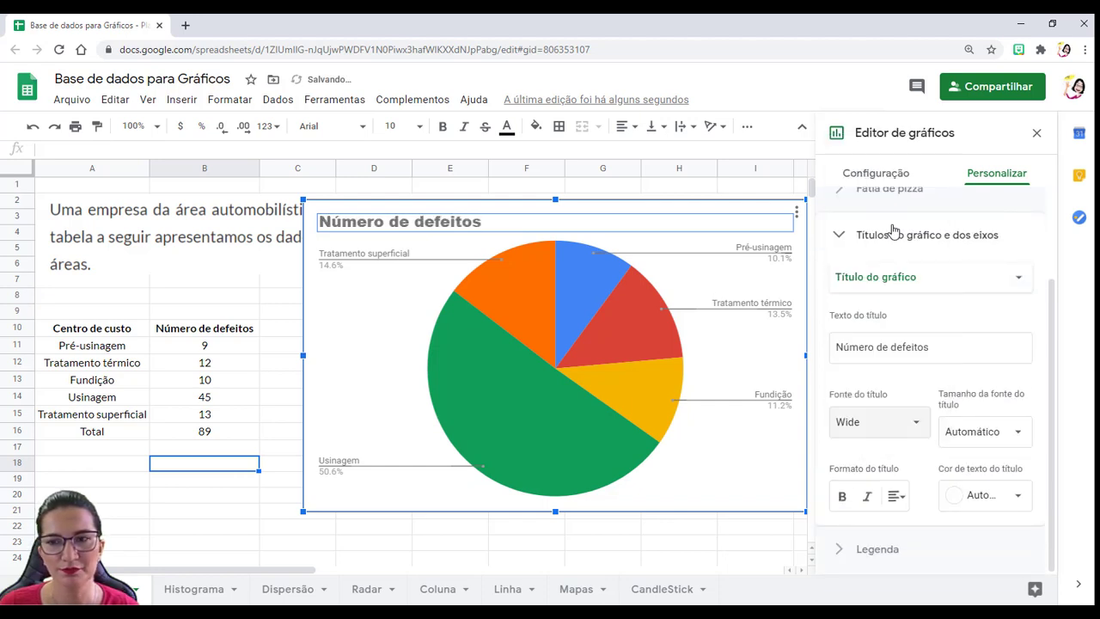
click(897, 497)
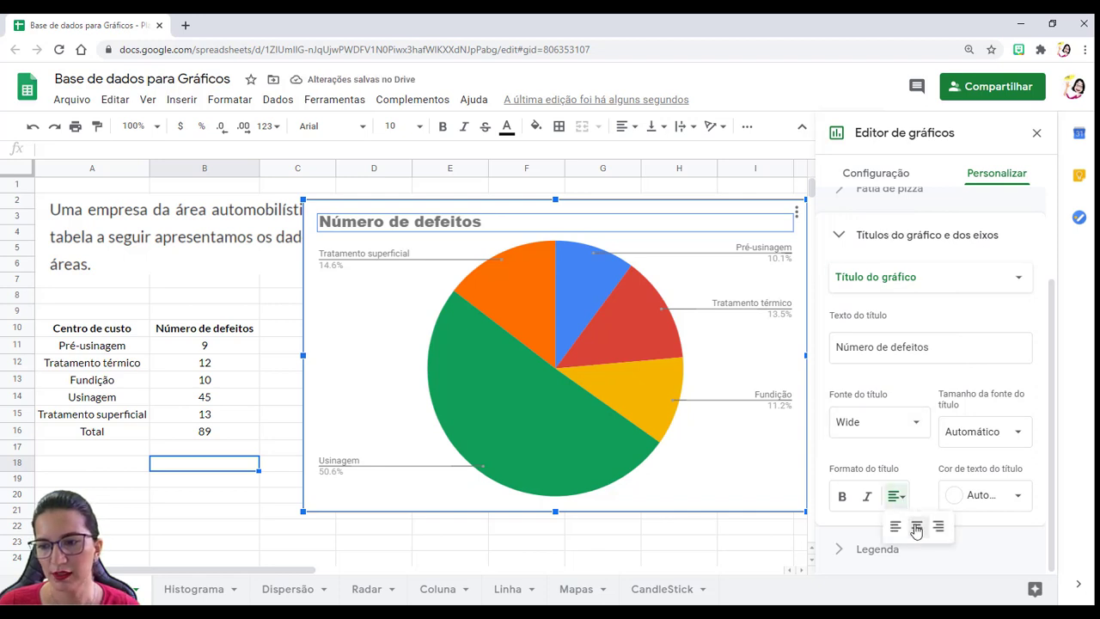
click(917, 526)
click(982, 496)
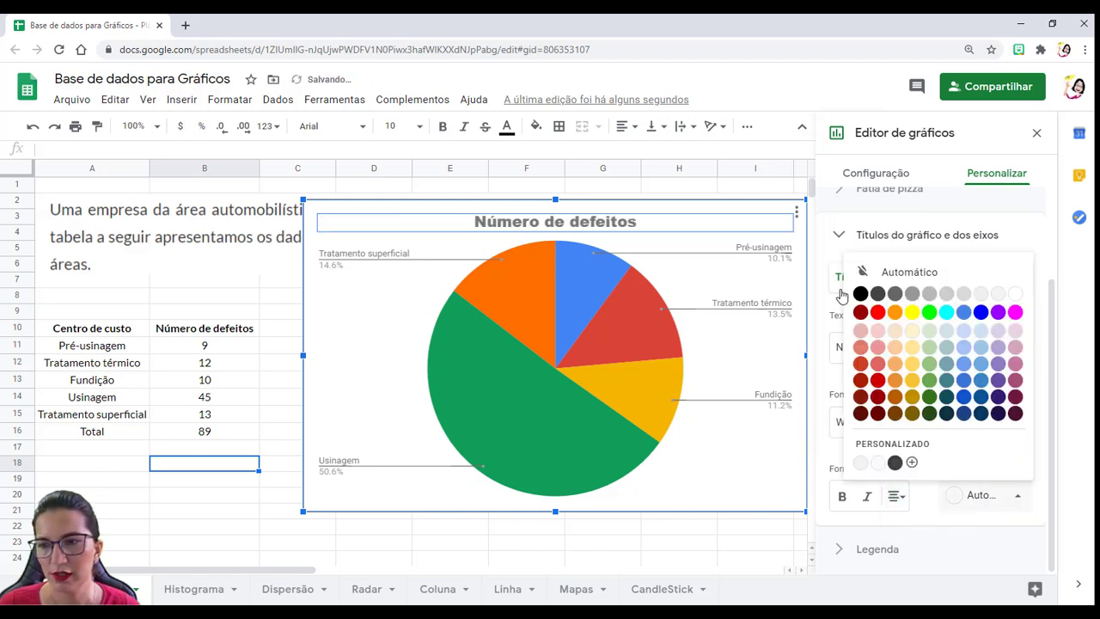
click(859, 294)
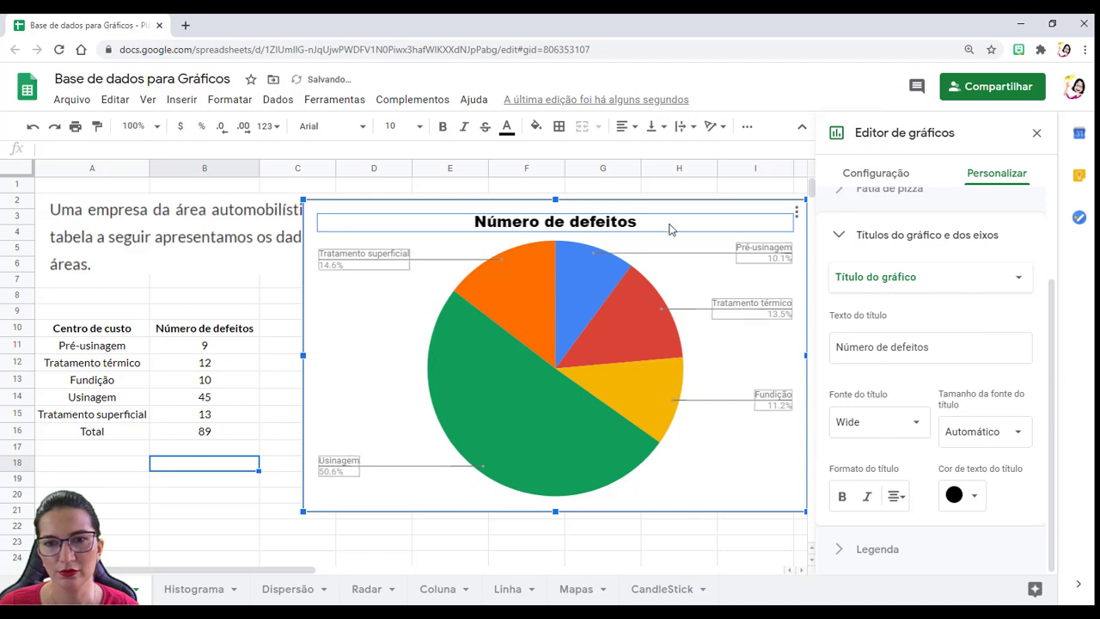
Format the pie chart's legend labels with black text in bold Verdana and leave the chart editor
click(744, 252)
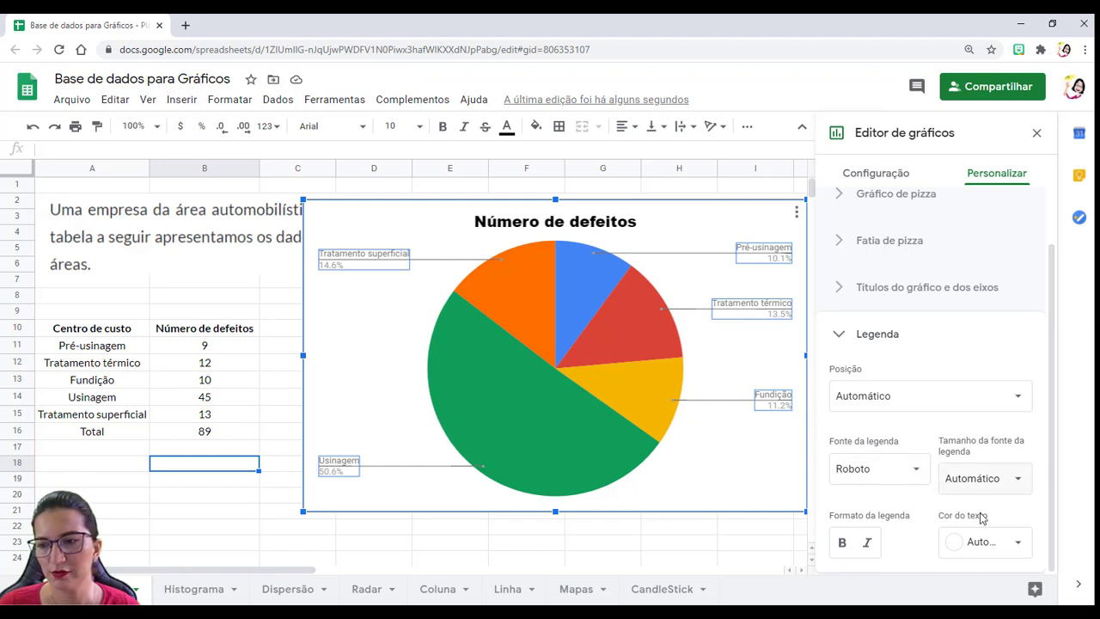
click(967, 538)
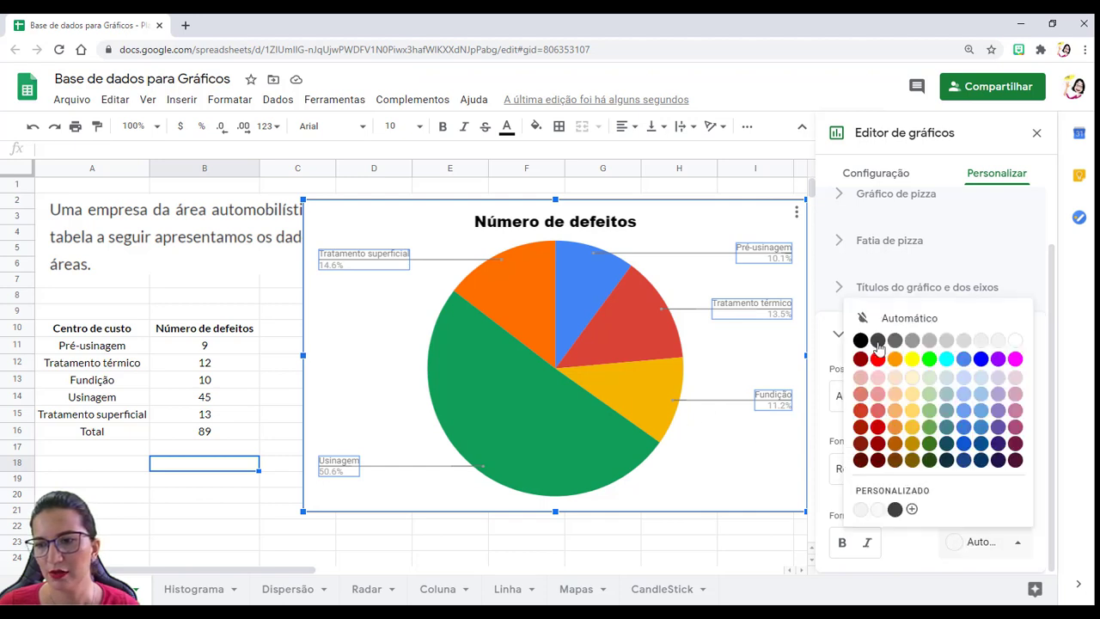
click(863, 343)
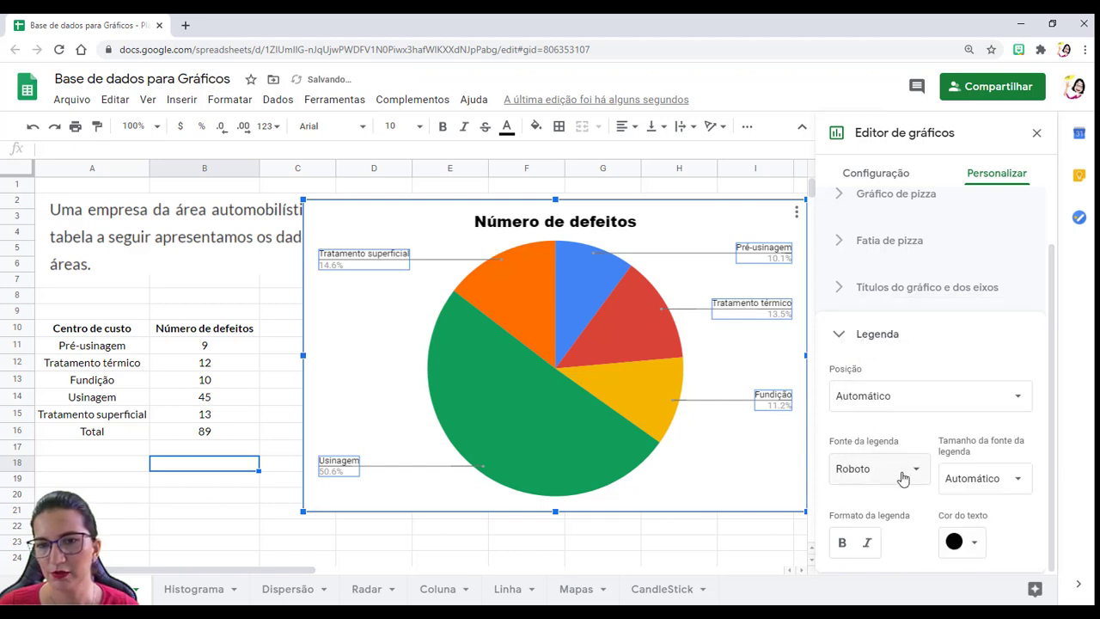
click(903, 474)
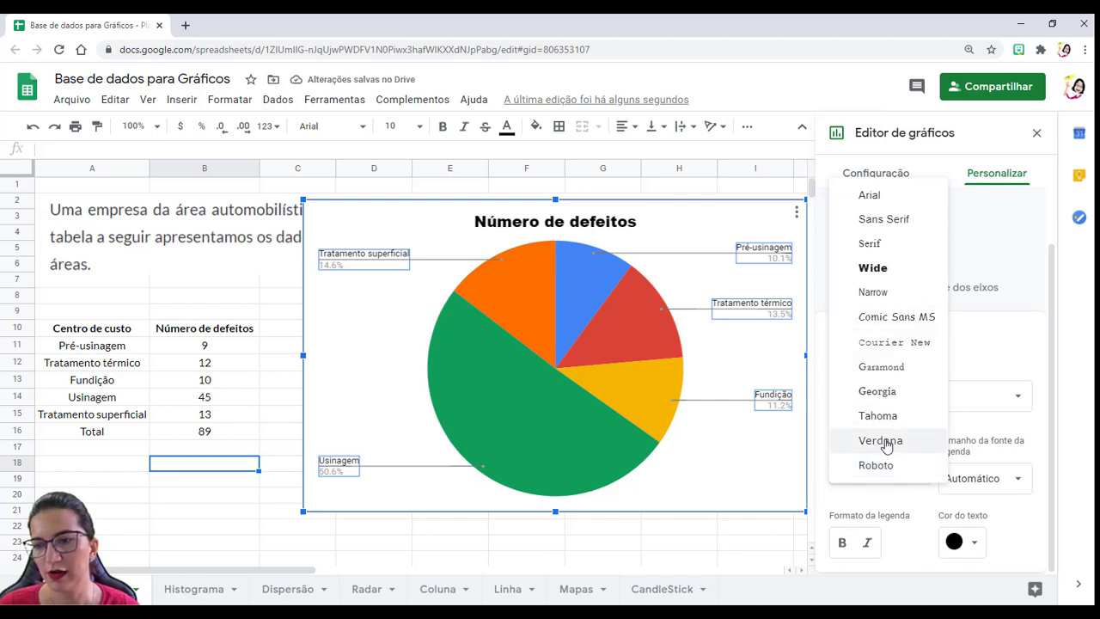
click(886, 445)
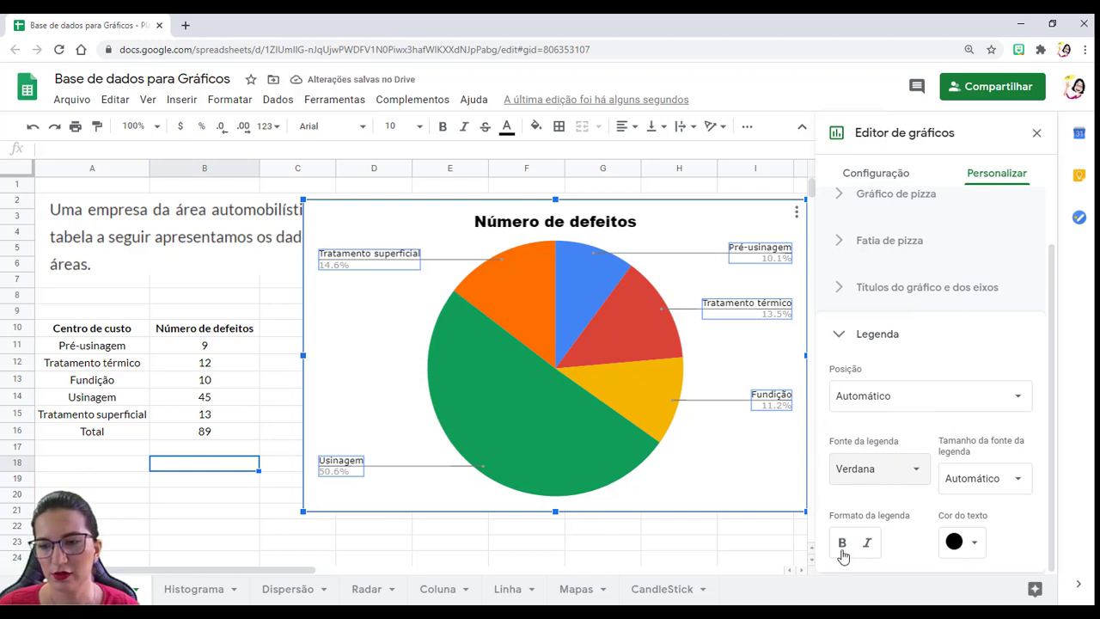
click(843, 550)
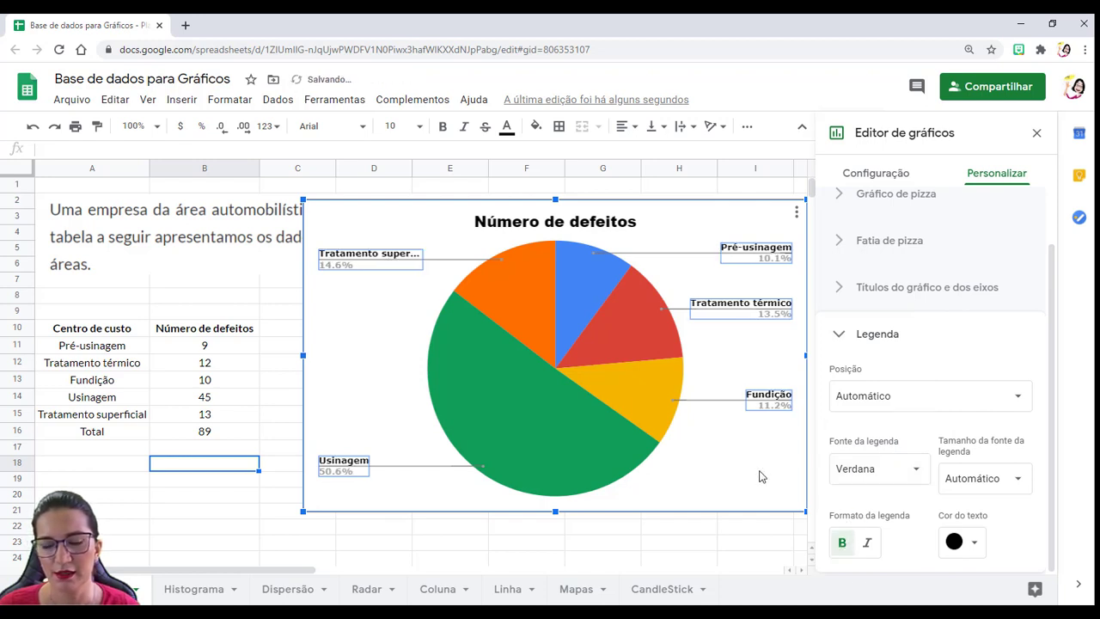
click(761, 477)
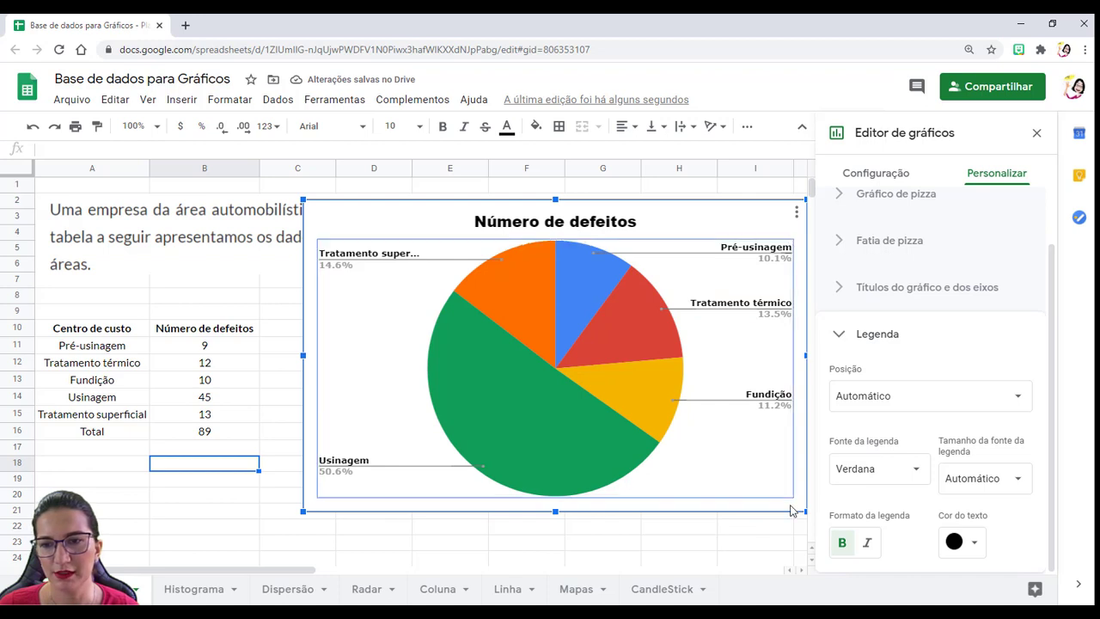
click(773, 529)
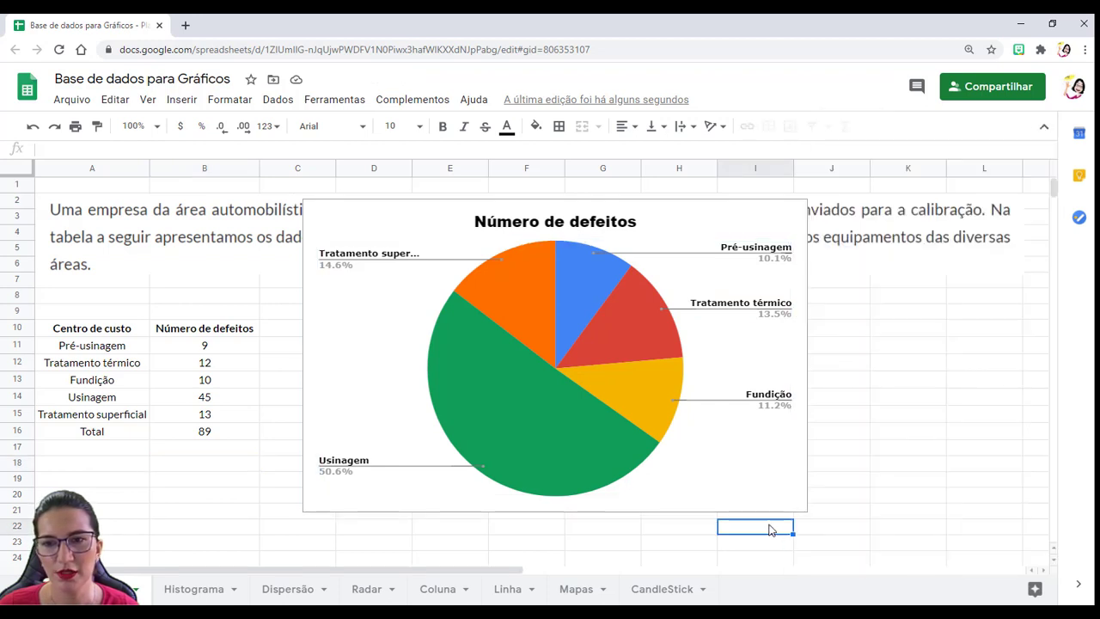
Examine the text formatting options for the pie chart's individual percentage labels, starting with Pré-usinagem
click(685, 233)
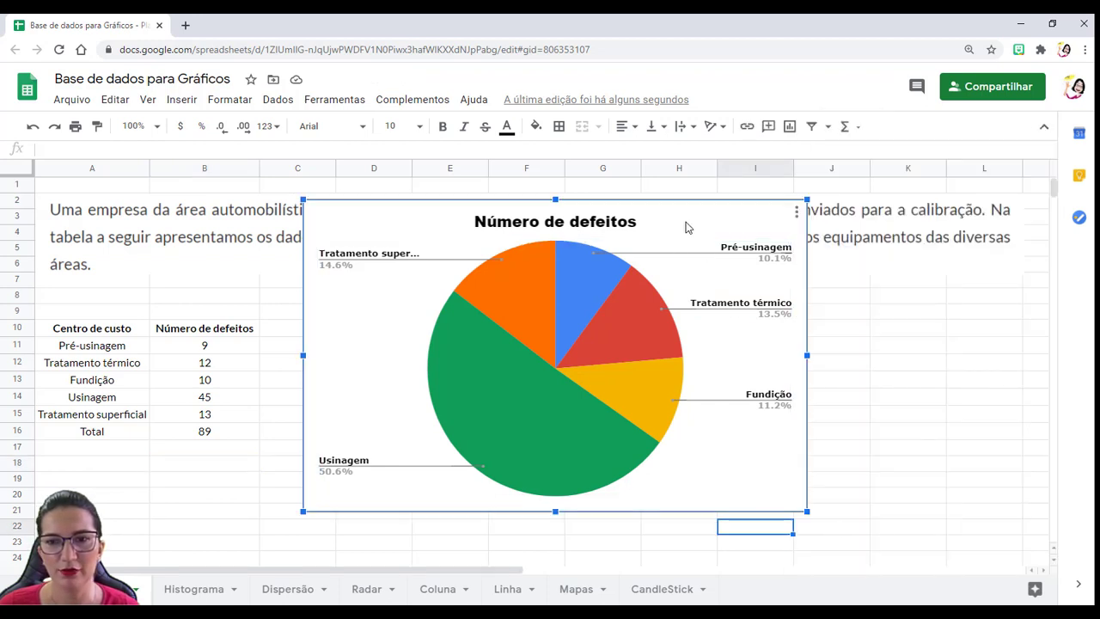
double_click(774, 268)
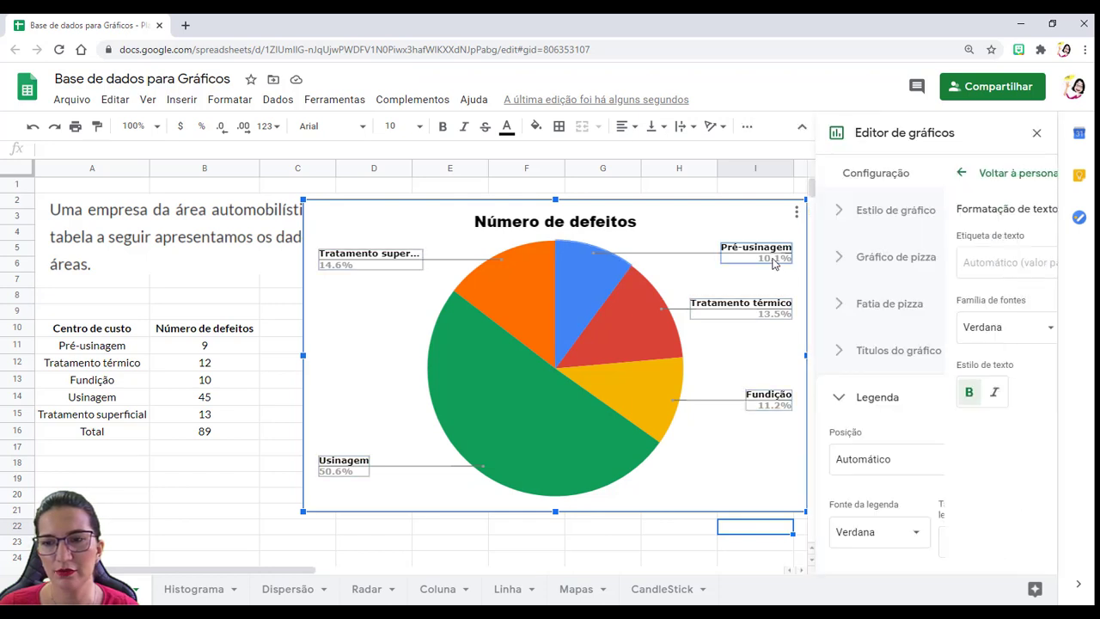
click(777, 323)
click(778, 323)
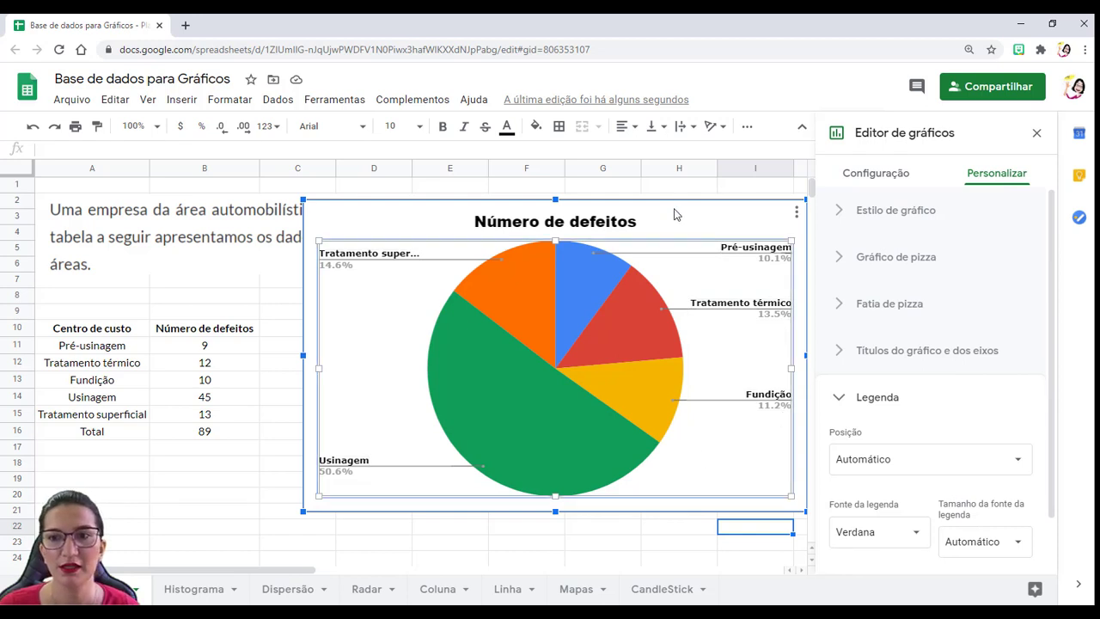
click(221, 467)
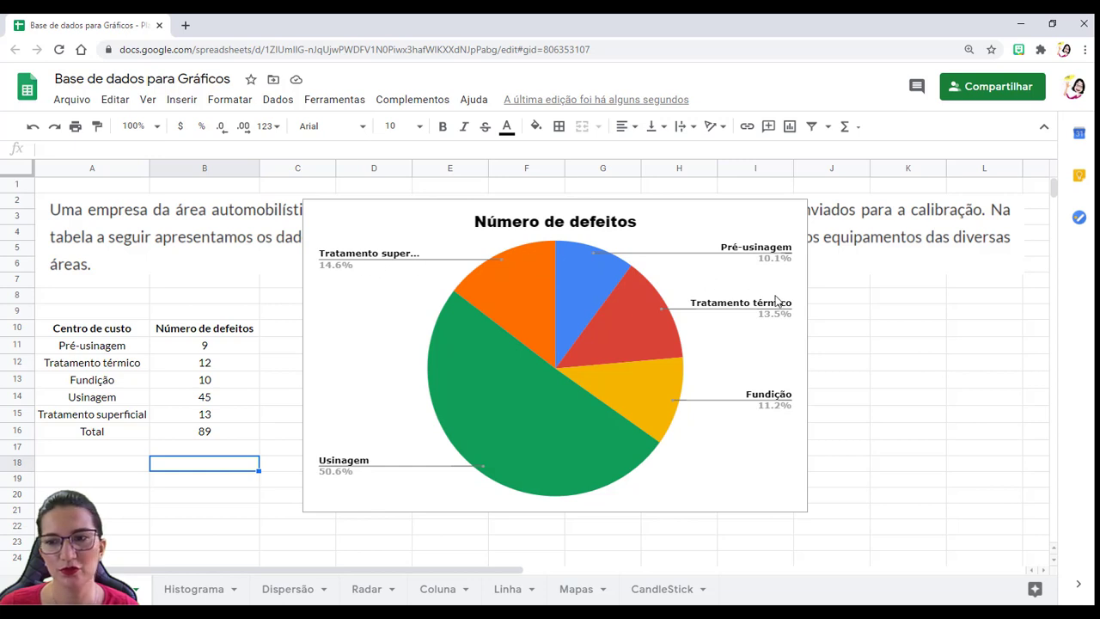
Widen the pie chart so its right edge extends into column J, and nudge the chart slightly down and left
click(799, 334)
drag(806, 355, 844, 355)
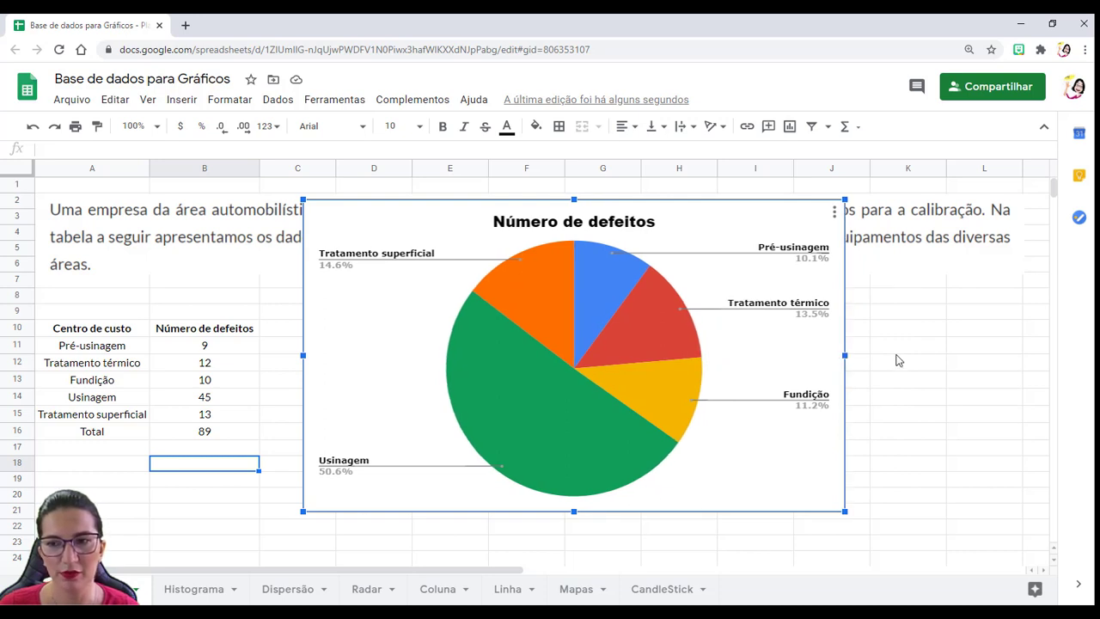
click(927, 330)
click(768, 227)
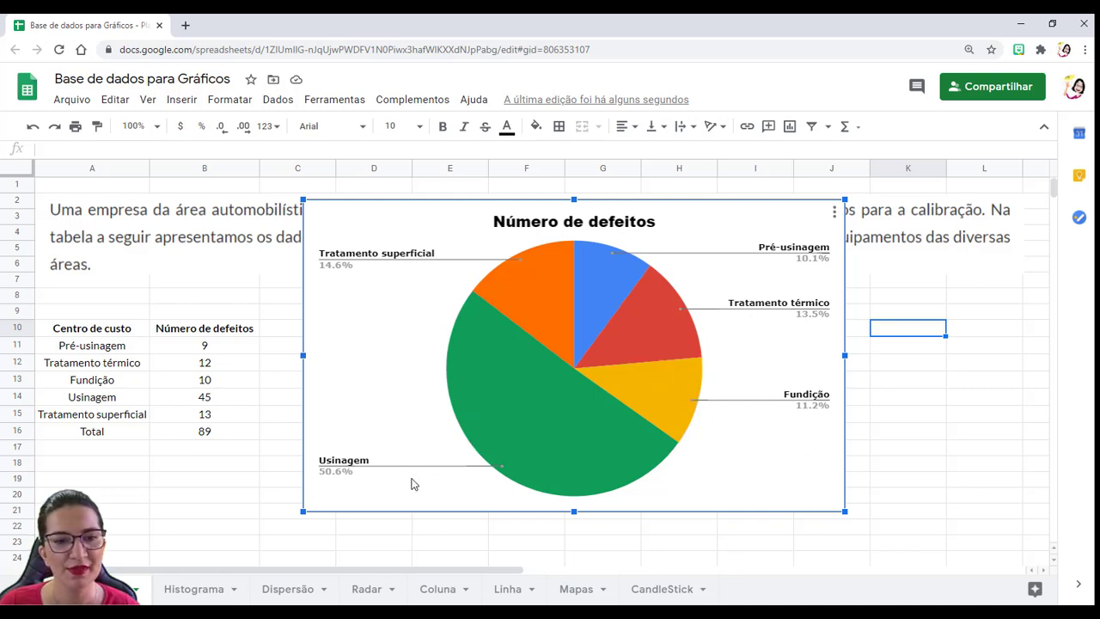
mouse_move(496, 460)
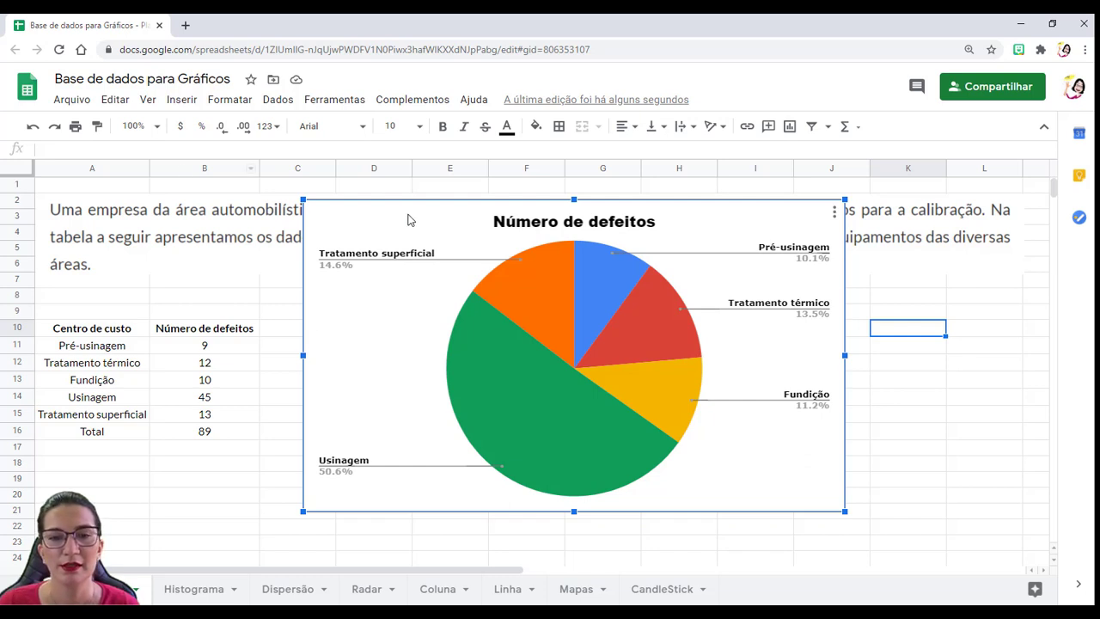
mouse_move(412, 220)
mouse_down()
mouse_move(422, 245)
mouse_move(410, 222)
mouse_up()
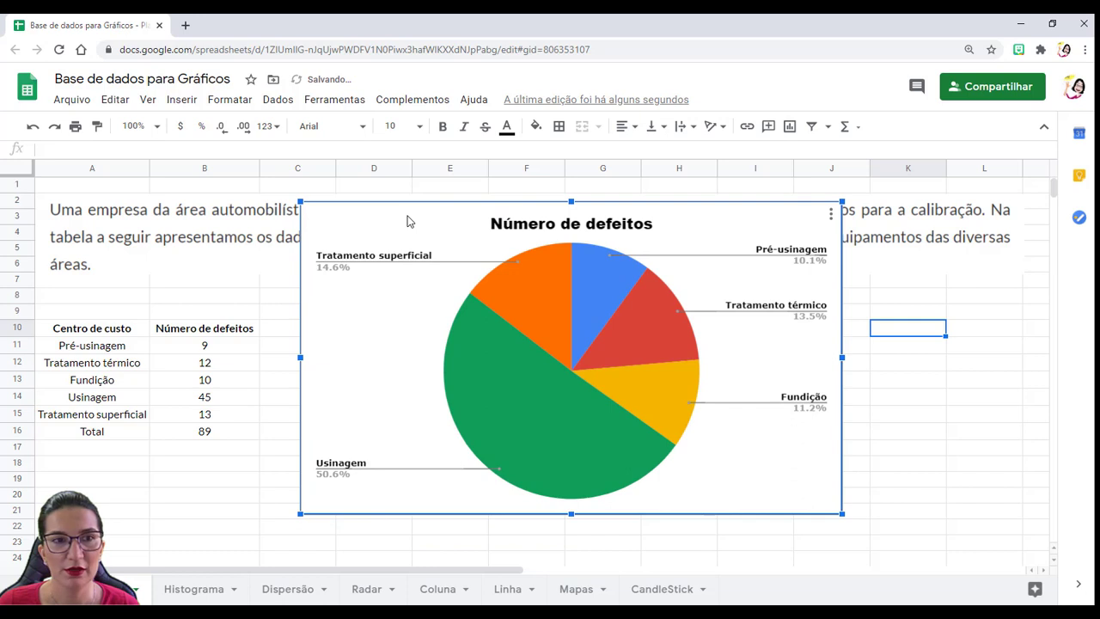
Switch to the Histograma sheet and select the weekly salary column's header cell, B5
click(197, 590)
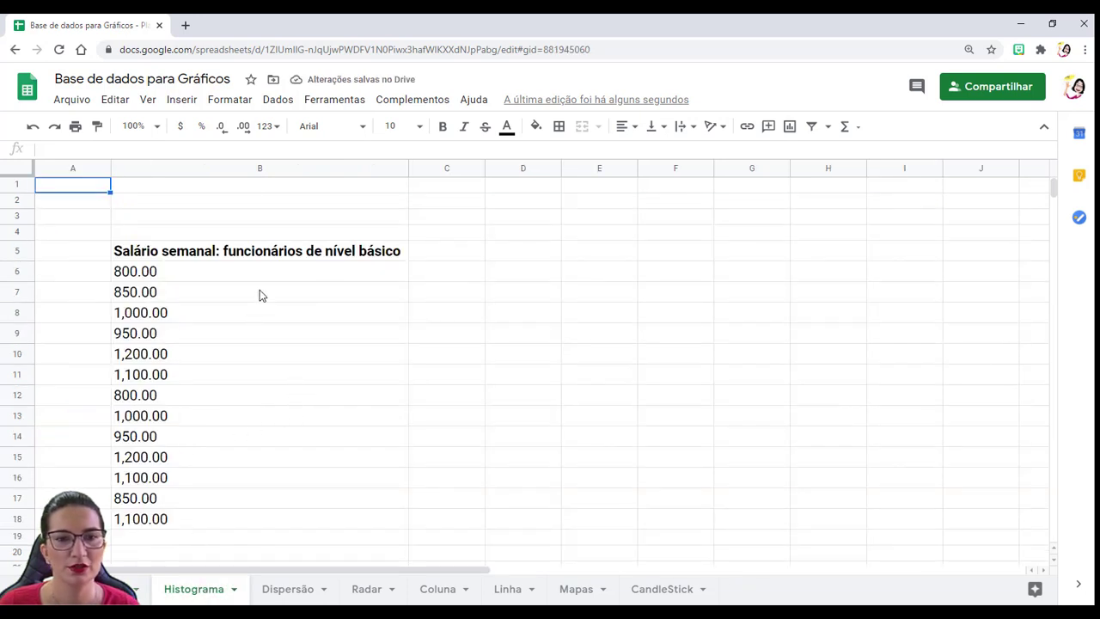
scroll(260, 284, down, 1)
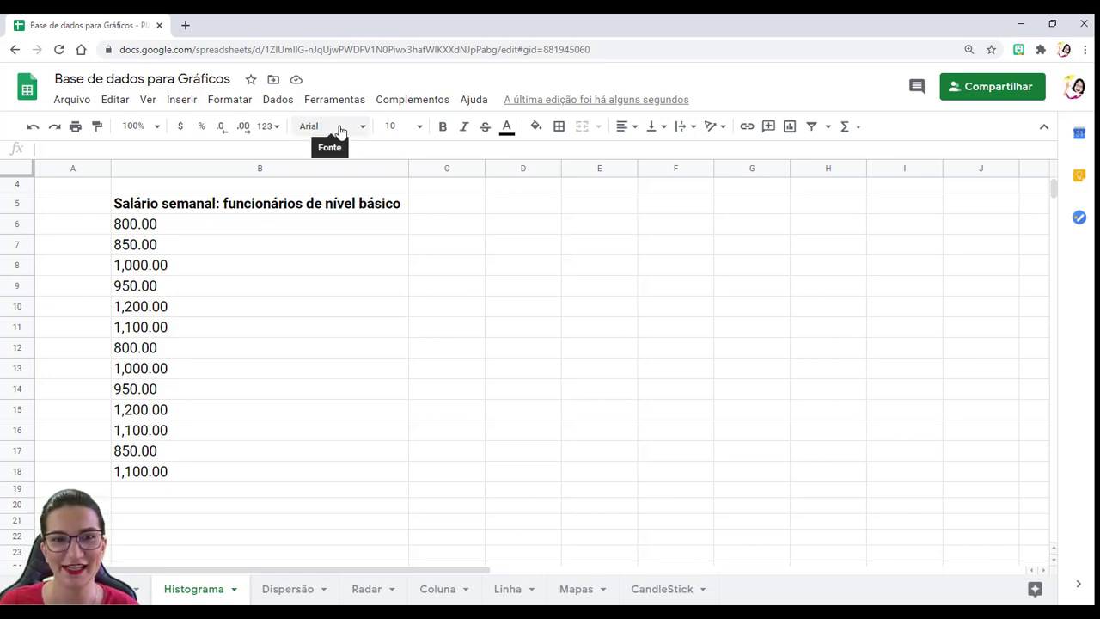
click(326, 223)
click(315, 208)
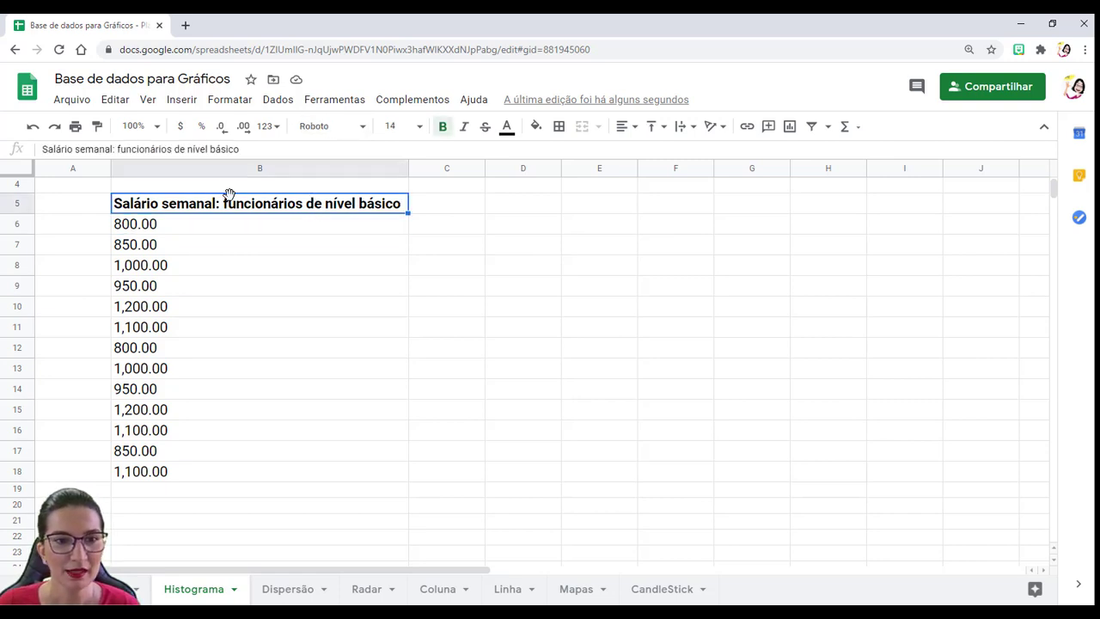
drag(239, 209, 192, 470)
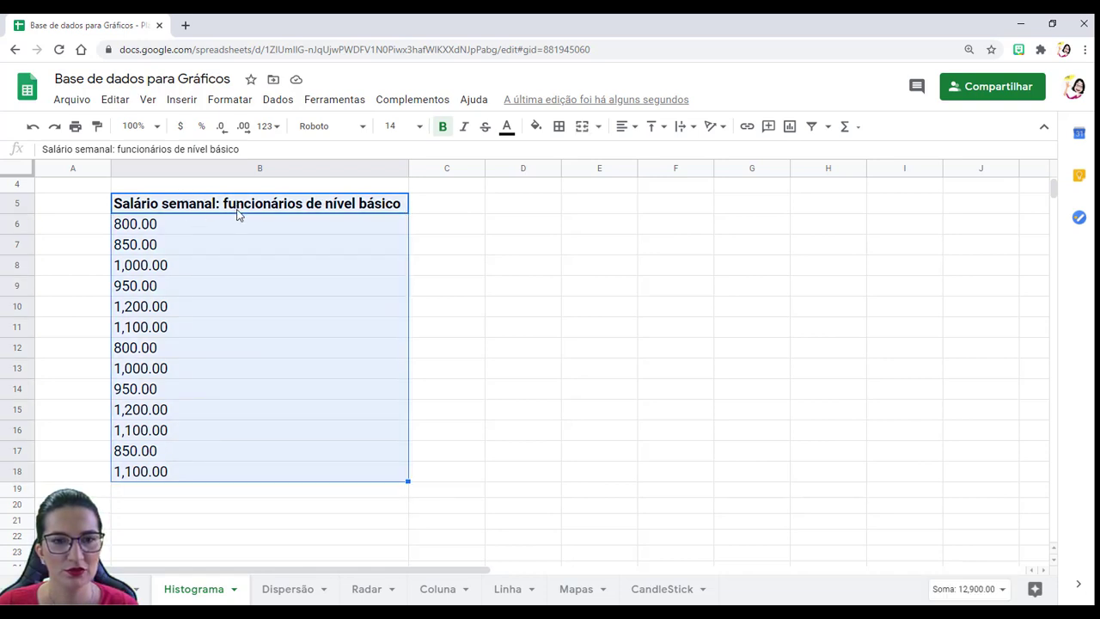
click(428, 225)
click(434, 207)
click(364, 199)
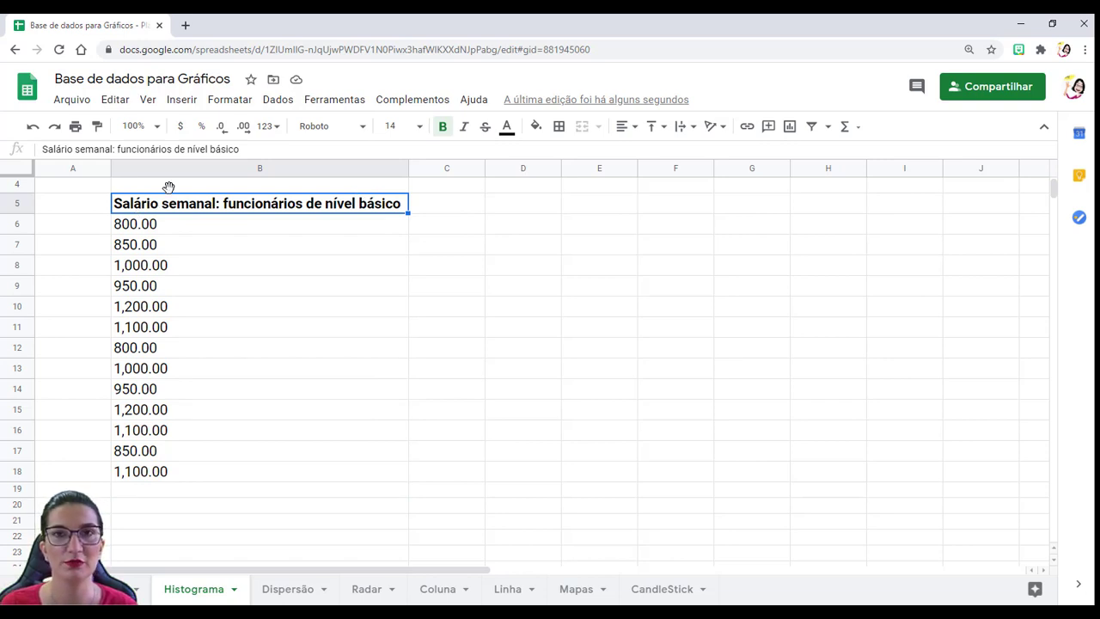
Insert a chart from the weekly salary data in B5:B18, including its header
drag(206, 208, 191, 475)
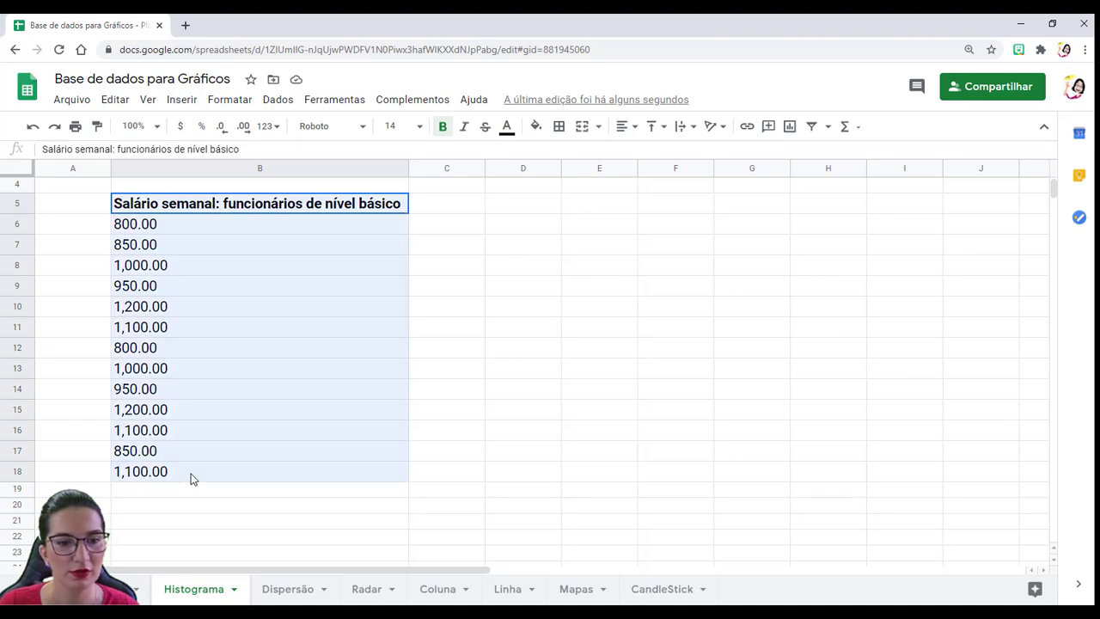
click(186, 103)
click(234, 319)
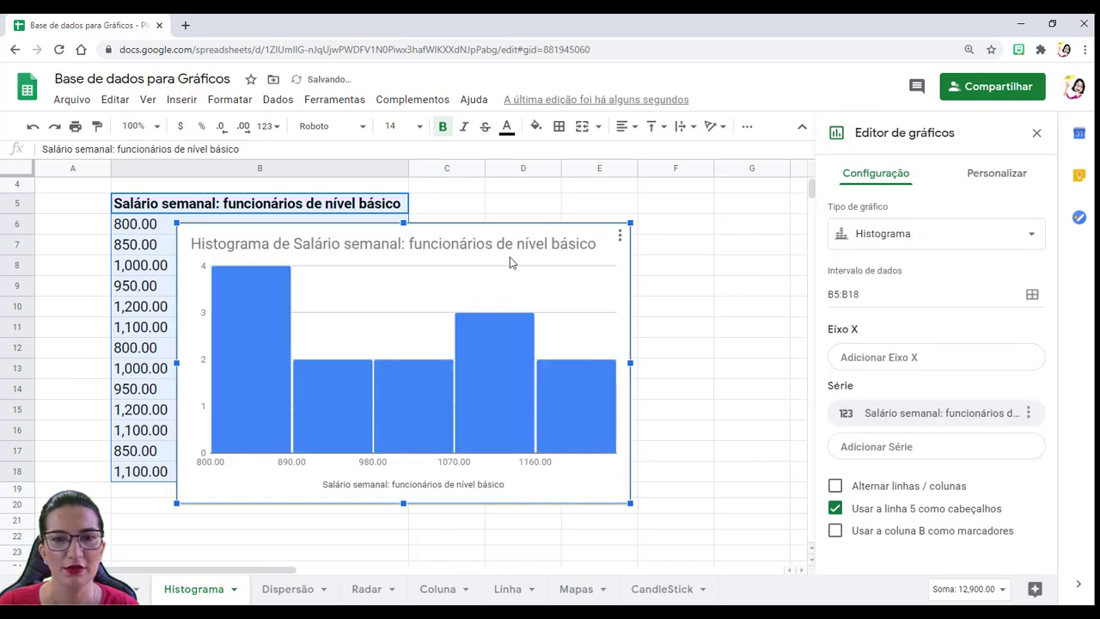
Change the salary chart's type to a column chart and move it right, clear of the salary values
click(929, 239)
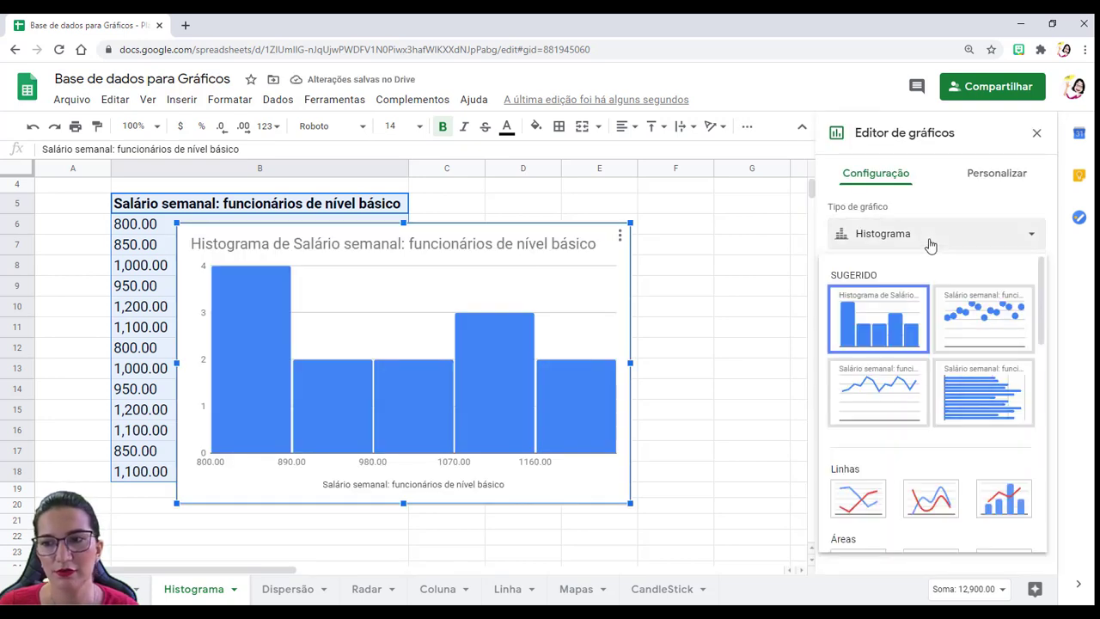
scroll(1006, 314, down, 3)
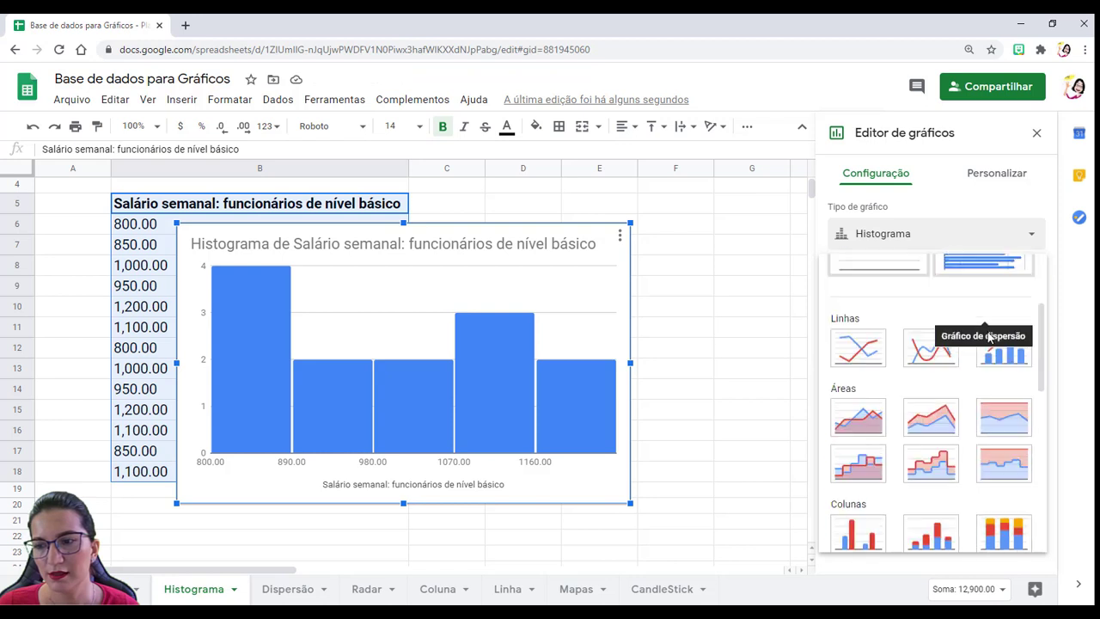
scroll(945, 364, up, 1)
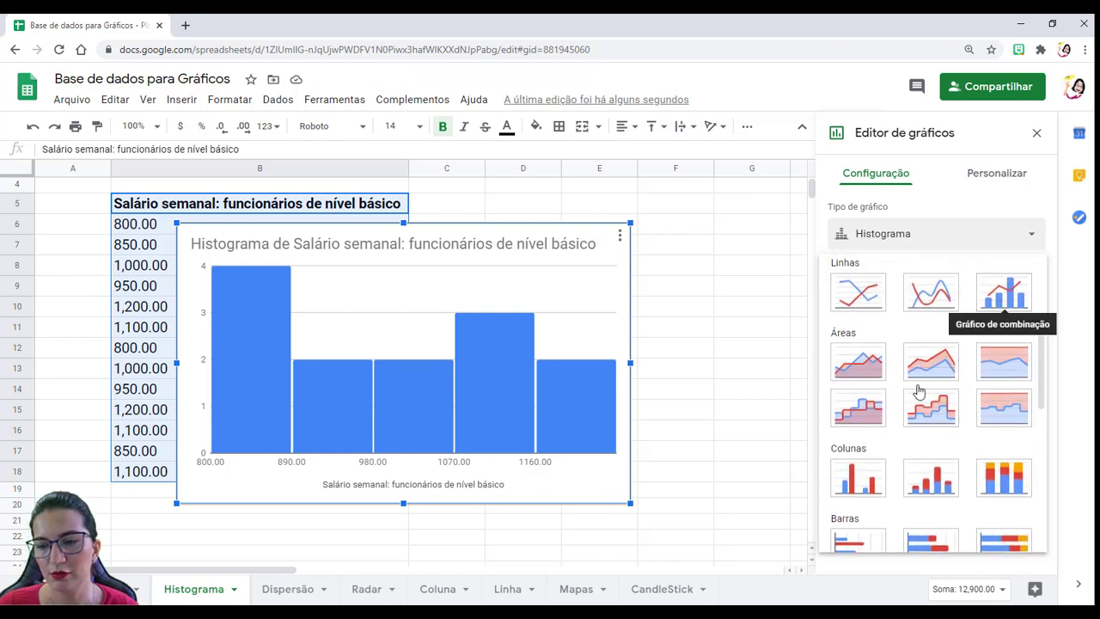
click(868, 475)
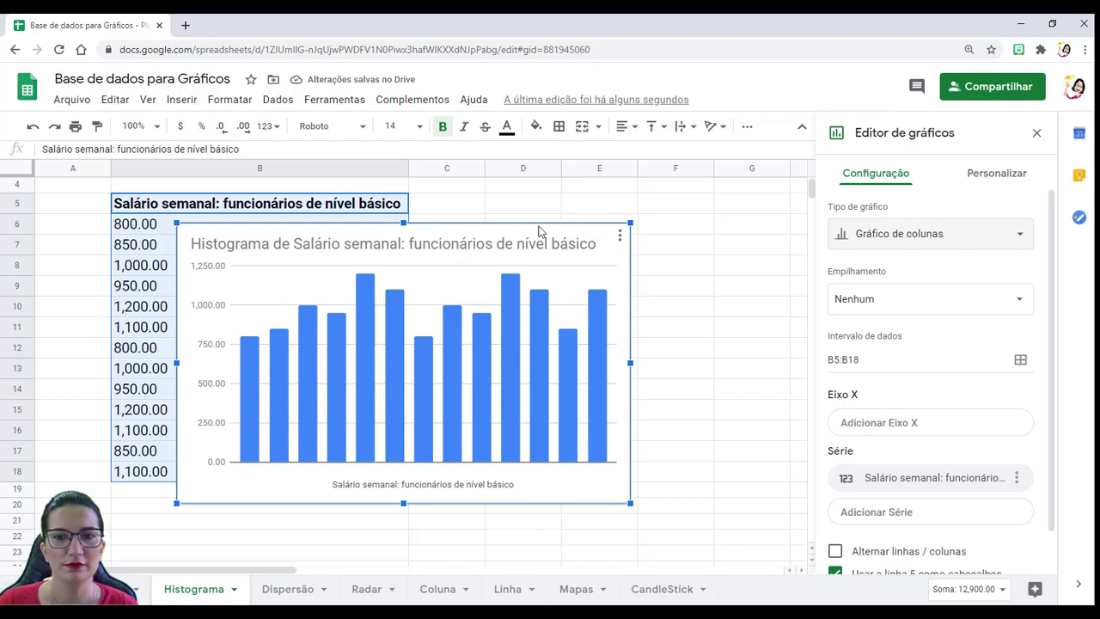
drag(540, 230, 705, 236)
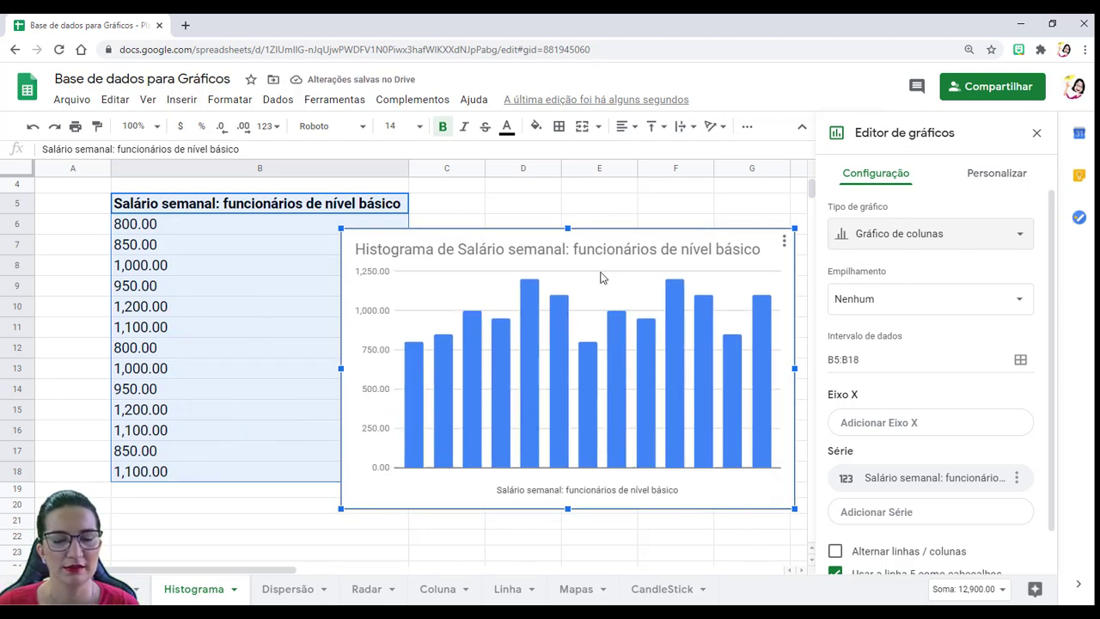
Browse the available chart types and change the weekly salary chart to the suggested histogram
click(918, 232)
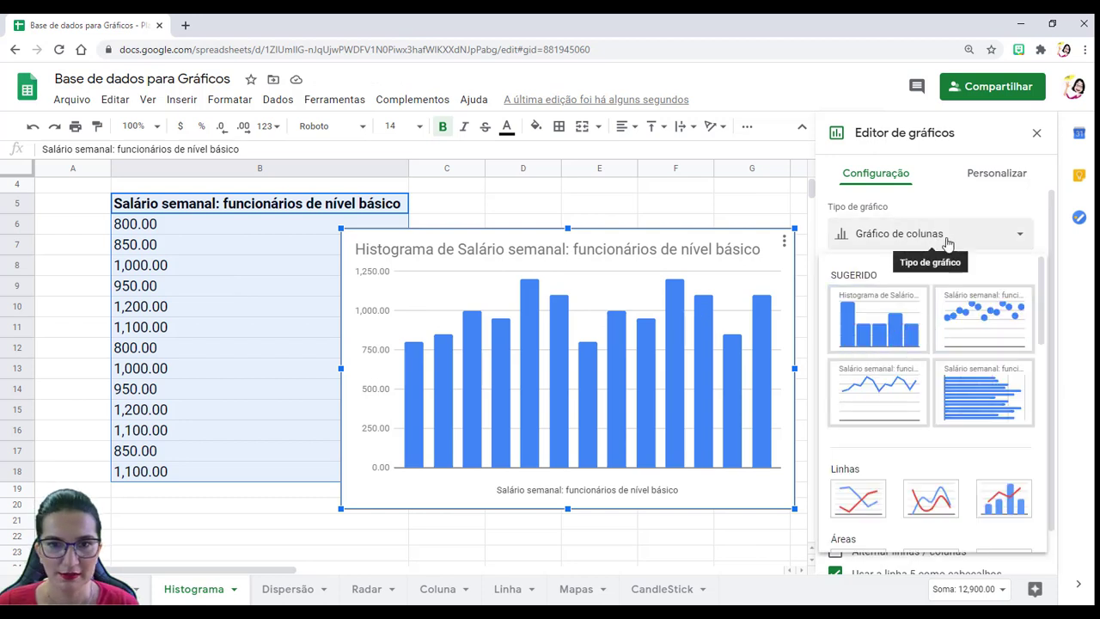
scroll(913, 309, down, 3)
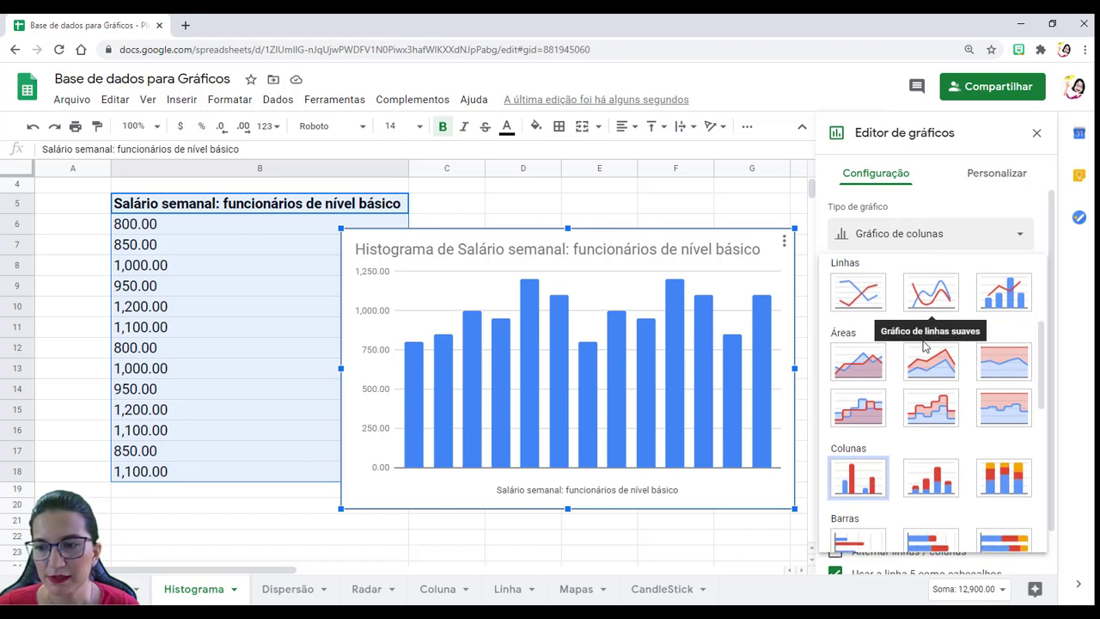
scroll(958, 440, down, 3)
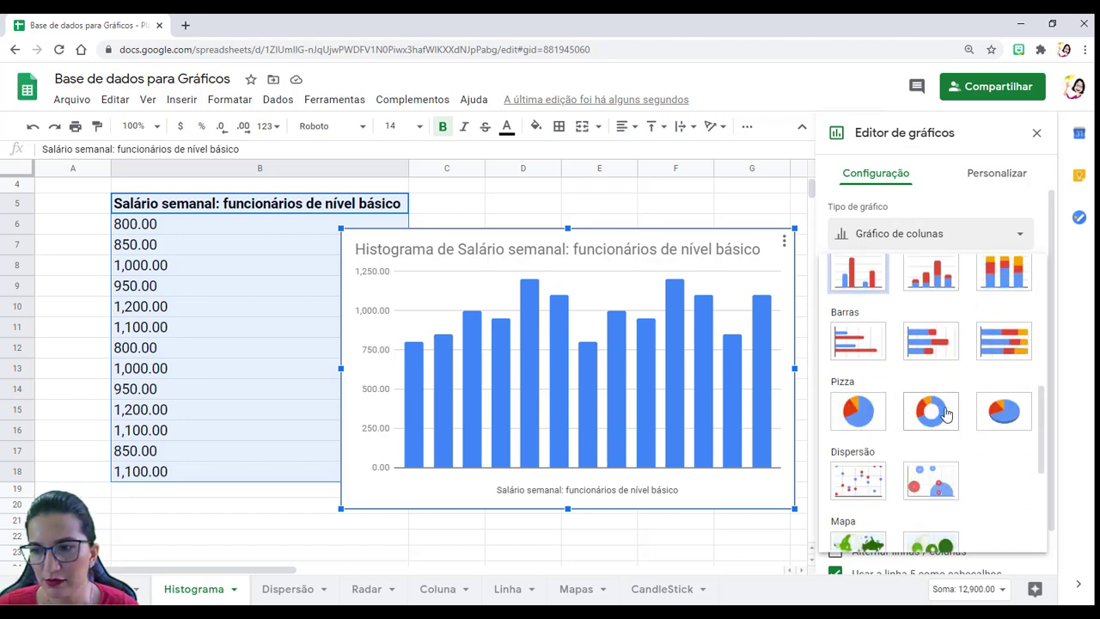
scroll(940, 415, up, 6)
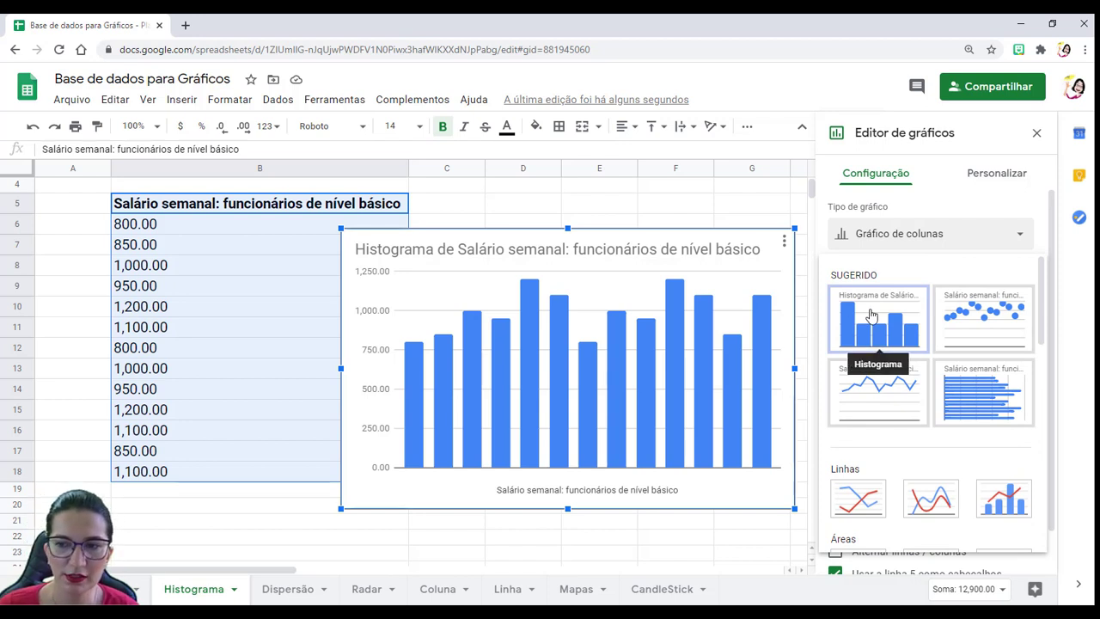
click(872, 315)
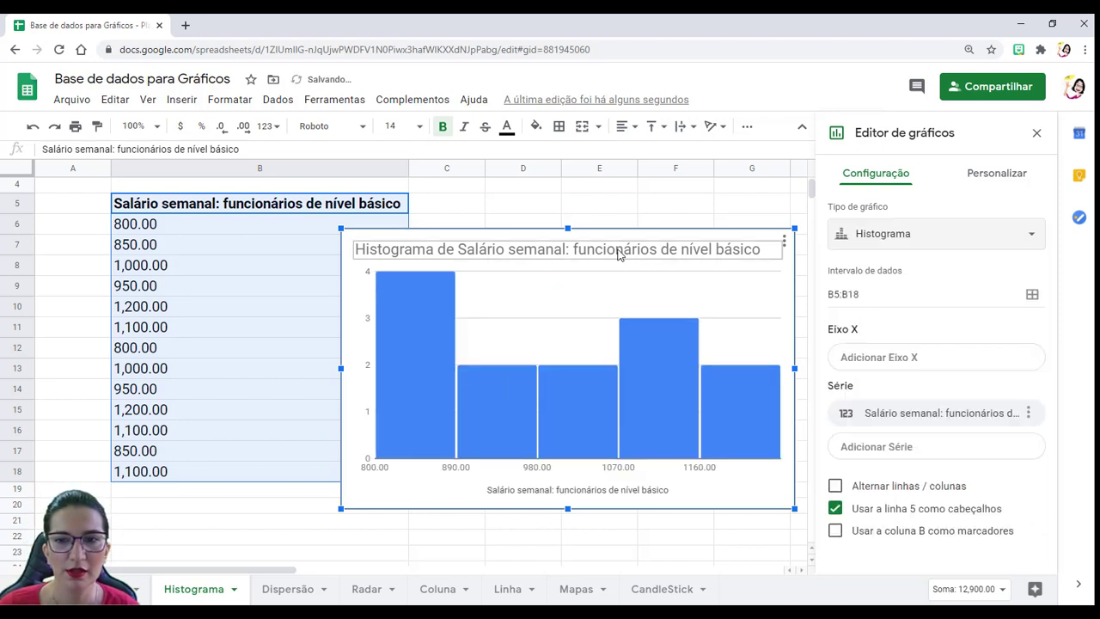
Move the histogram slightly up and left, and delete its horizontal axis title
drag(632, 239, 590, 213)
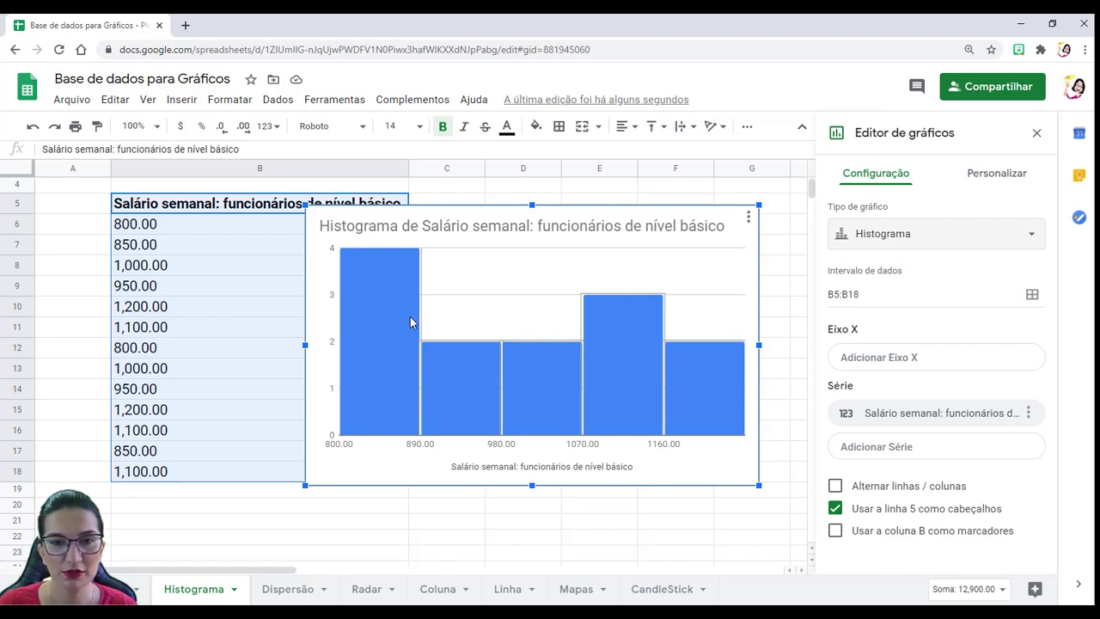
click(536, 472)
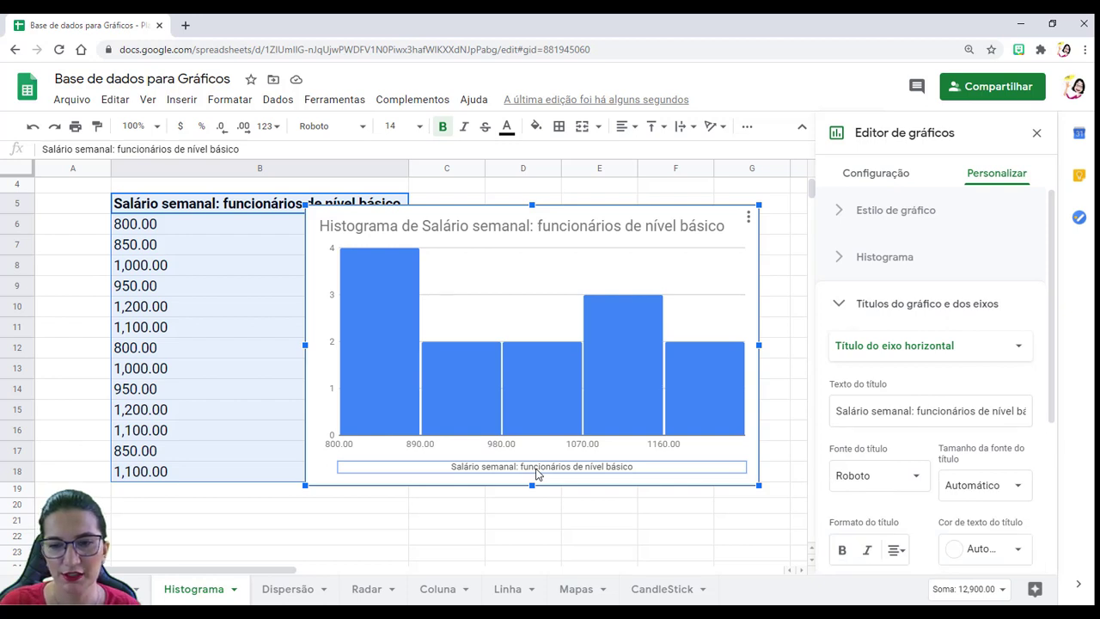
key(Delete)
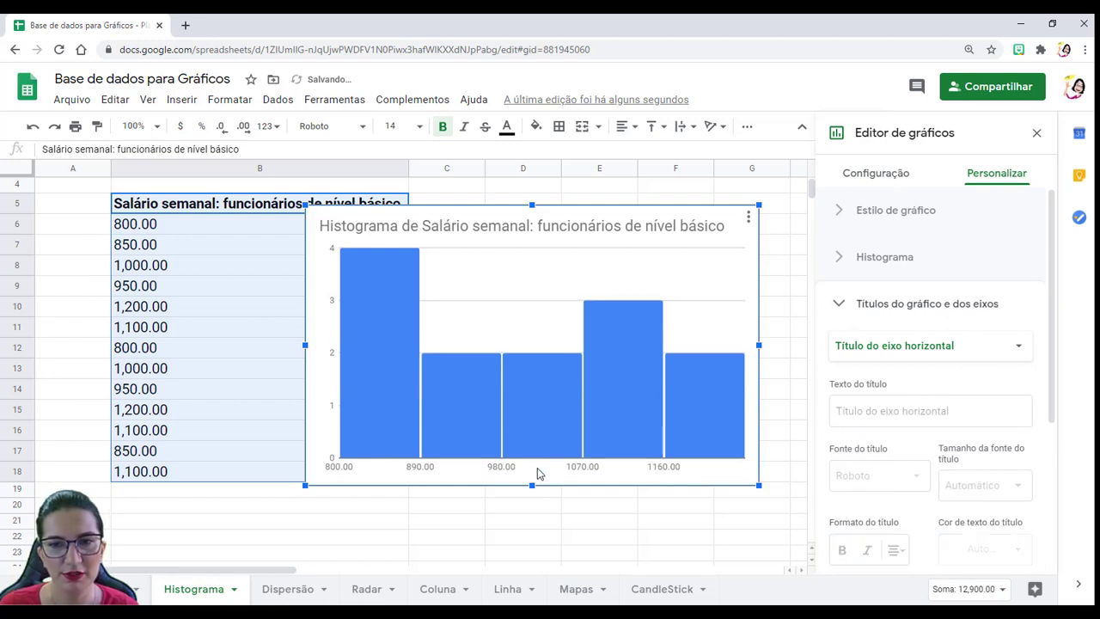
Format the histogram's title in Verdana, size 16, bold, black and centred
click(469, 228)
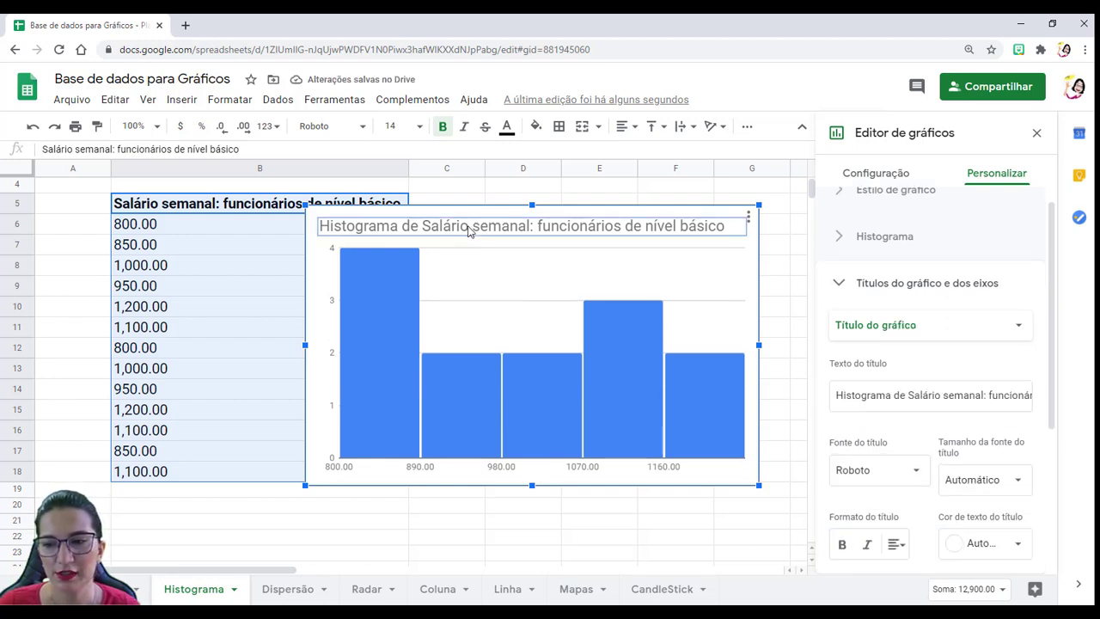
click(918, 472)
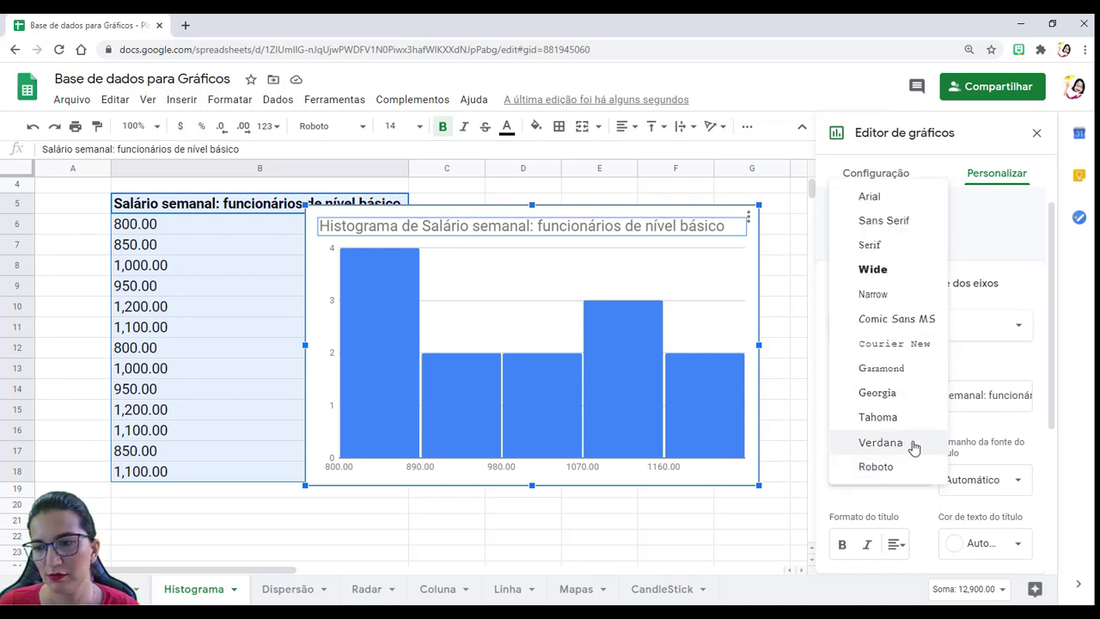
click(915, 446)
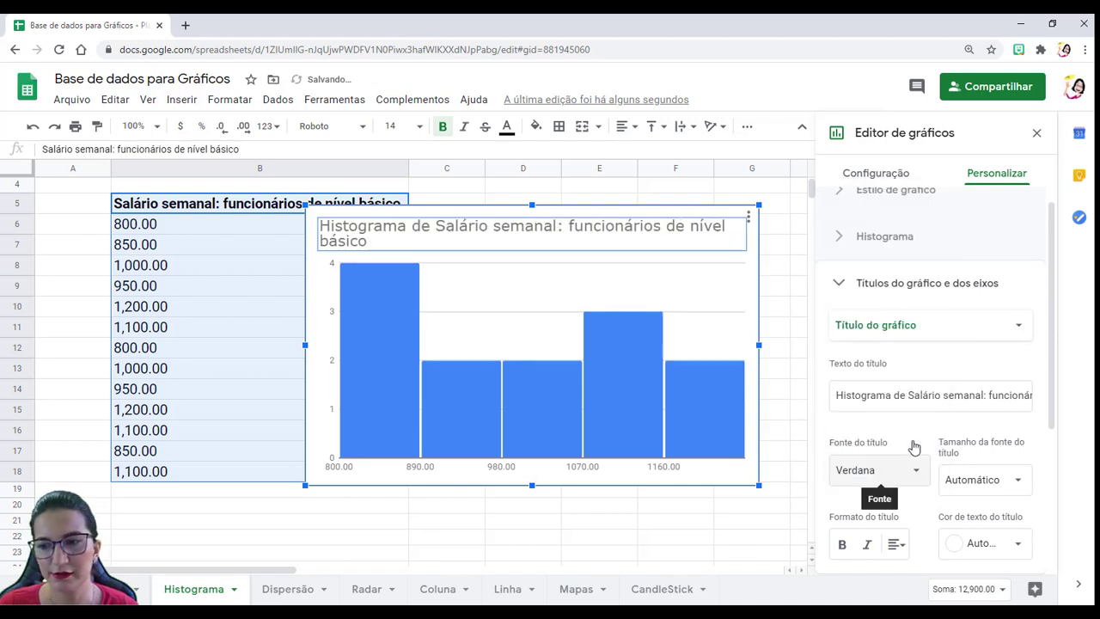
click(983, 477)
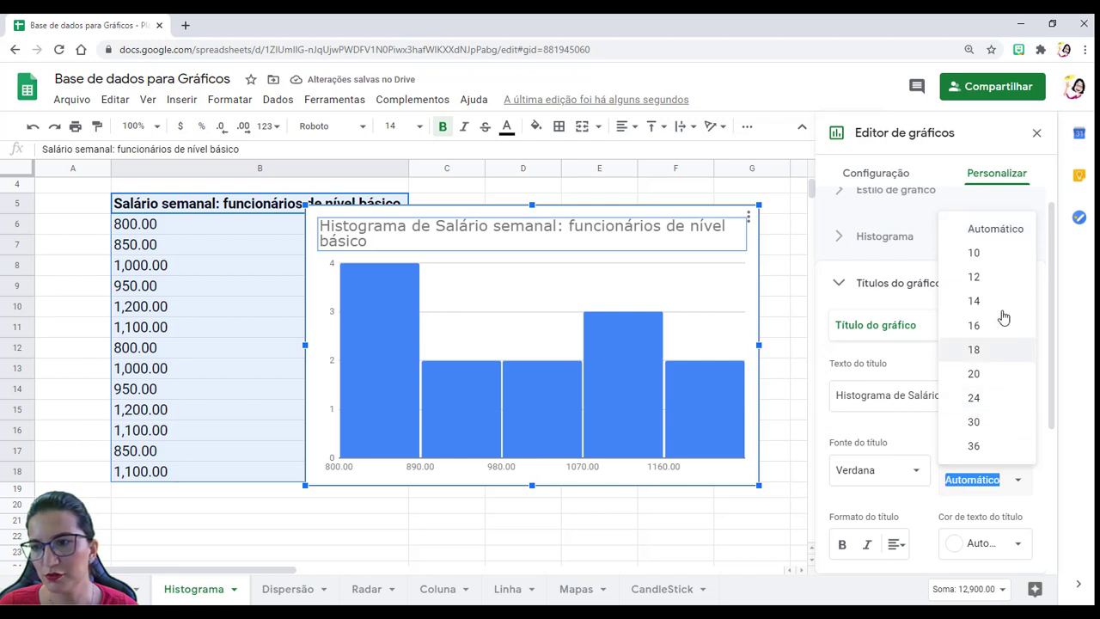
click(990, 335)
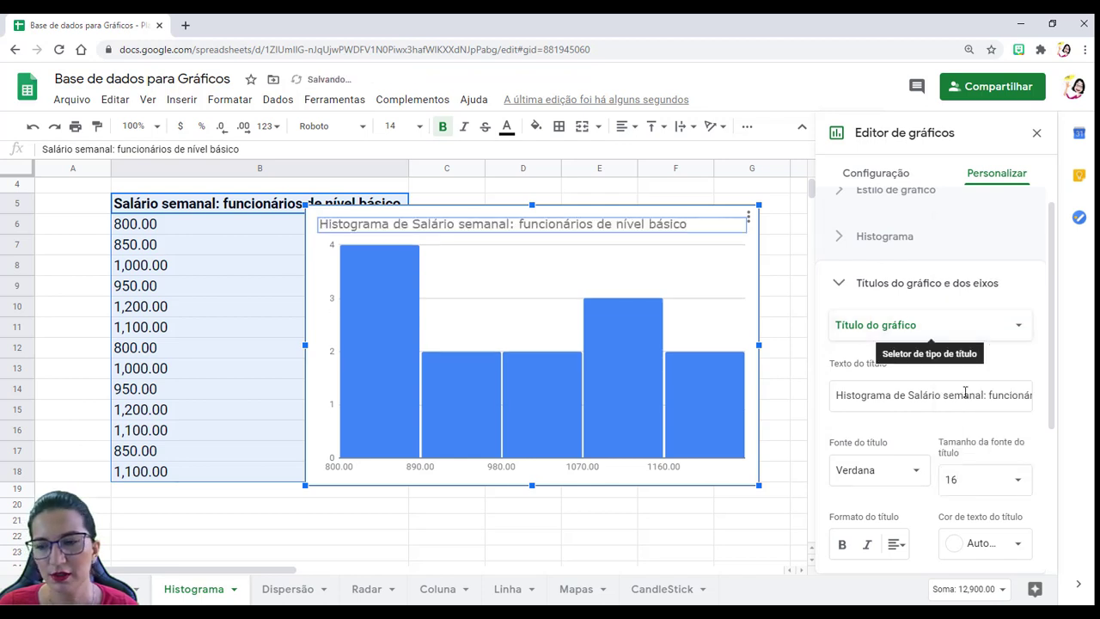
click(841, 545)
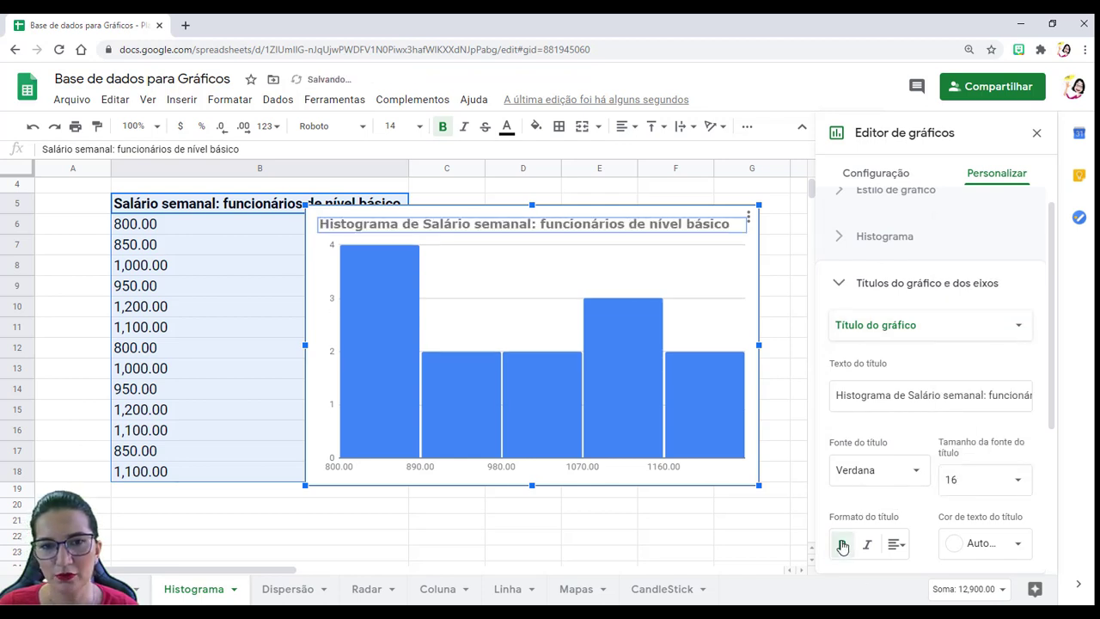
click(994, 543)
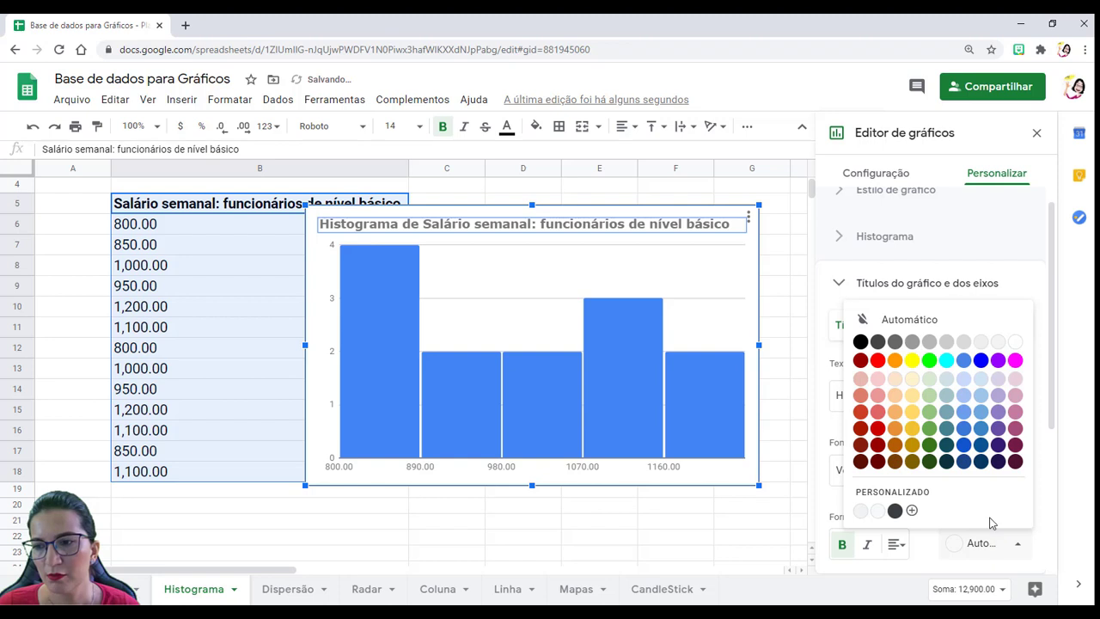
click(861, 342)
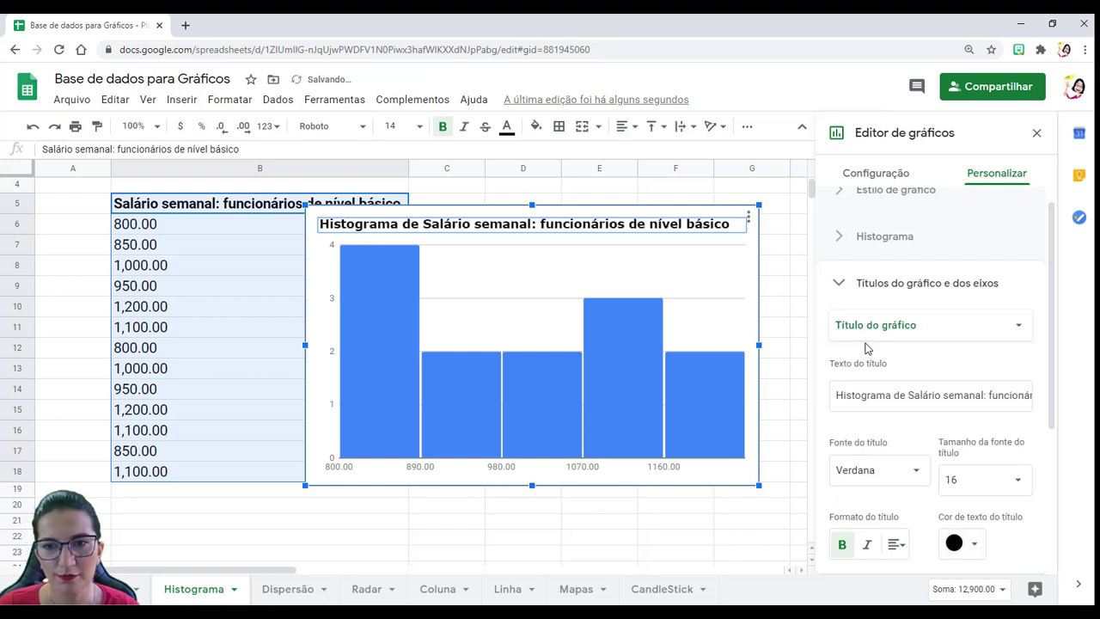
click(897, 544)
click(917, 585)
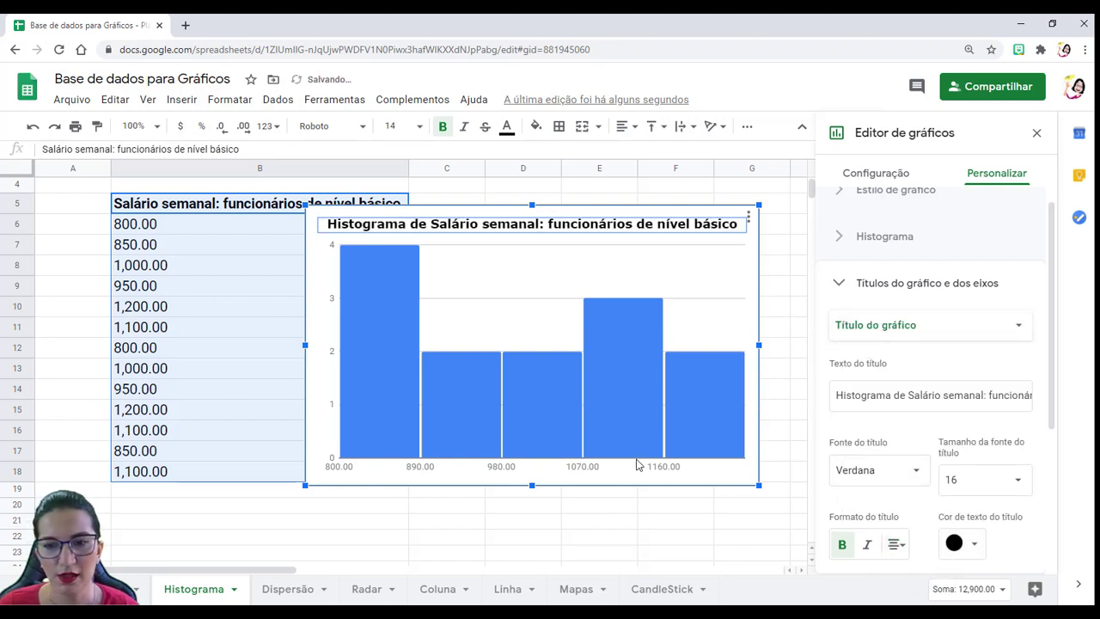
Make the histogram's horizontal axis labels black and bold
click(601, 469)
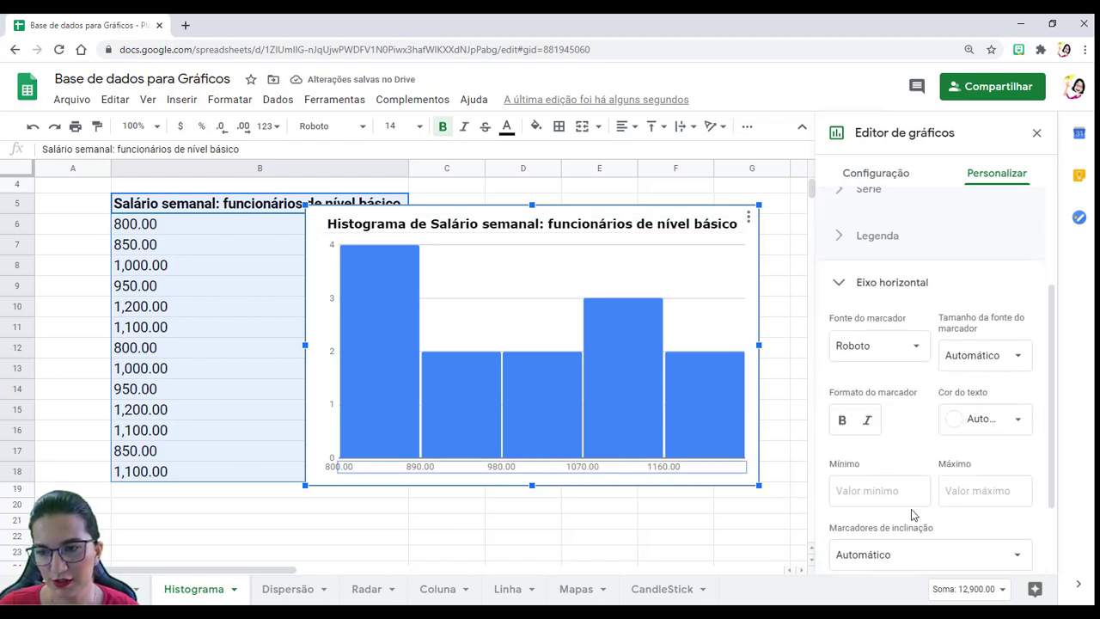
click(980, 419)
click(861, 218)
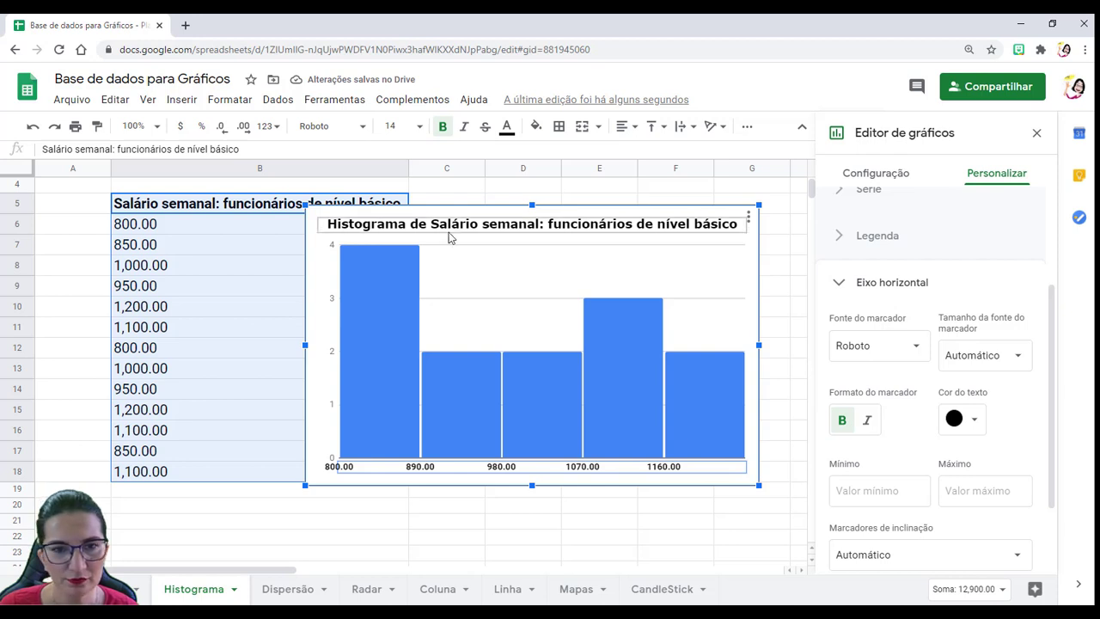
Make the histogram's vertical axis labels black and bold, and close the chart editor
click(332, 245)
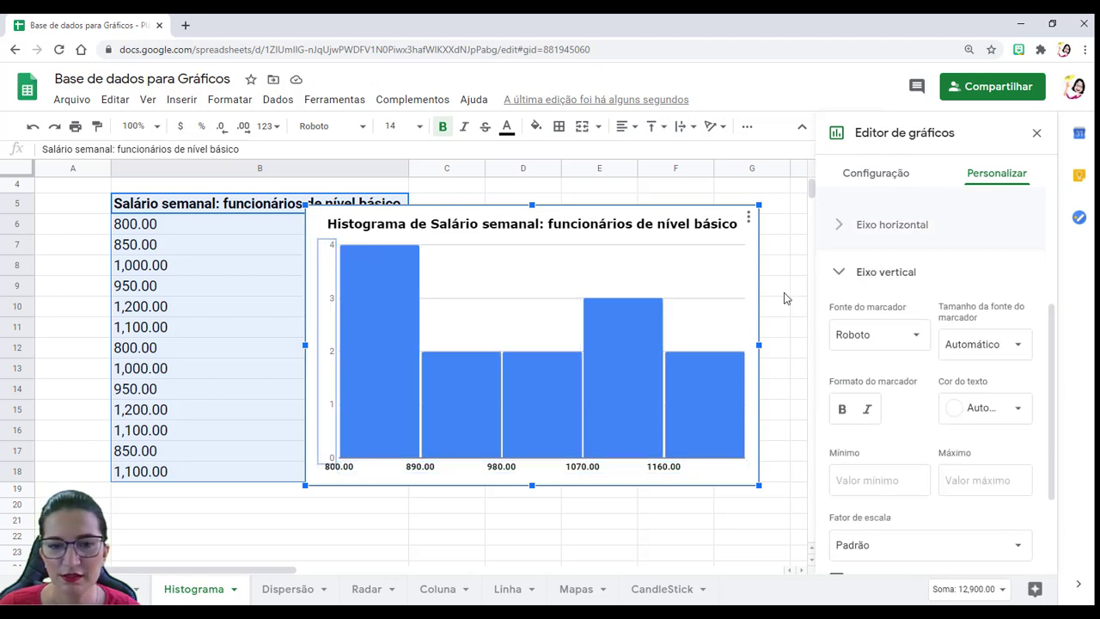
click(996, 410)
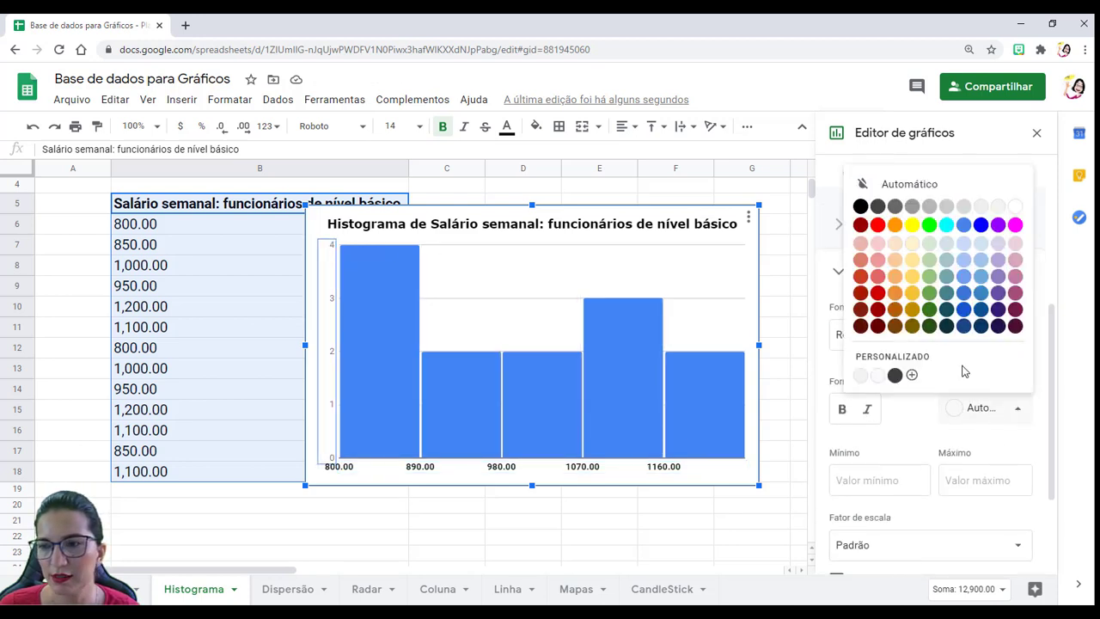
click(860, 207)
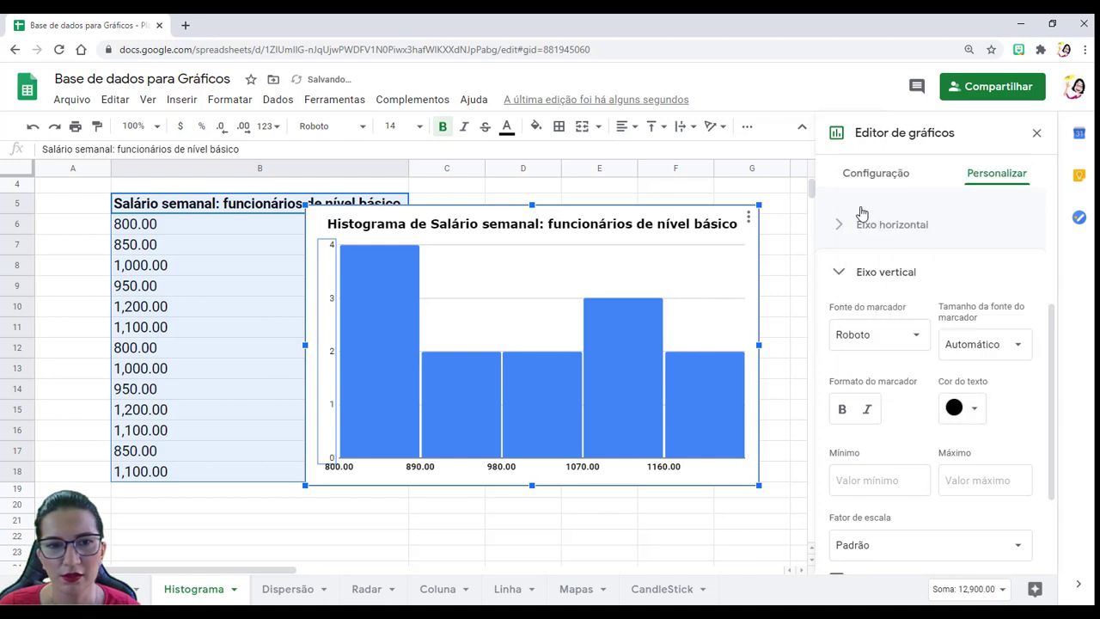
click(843, 410)
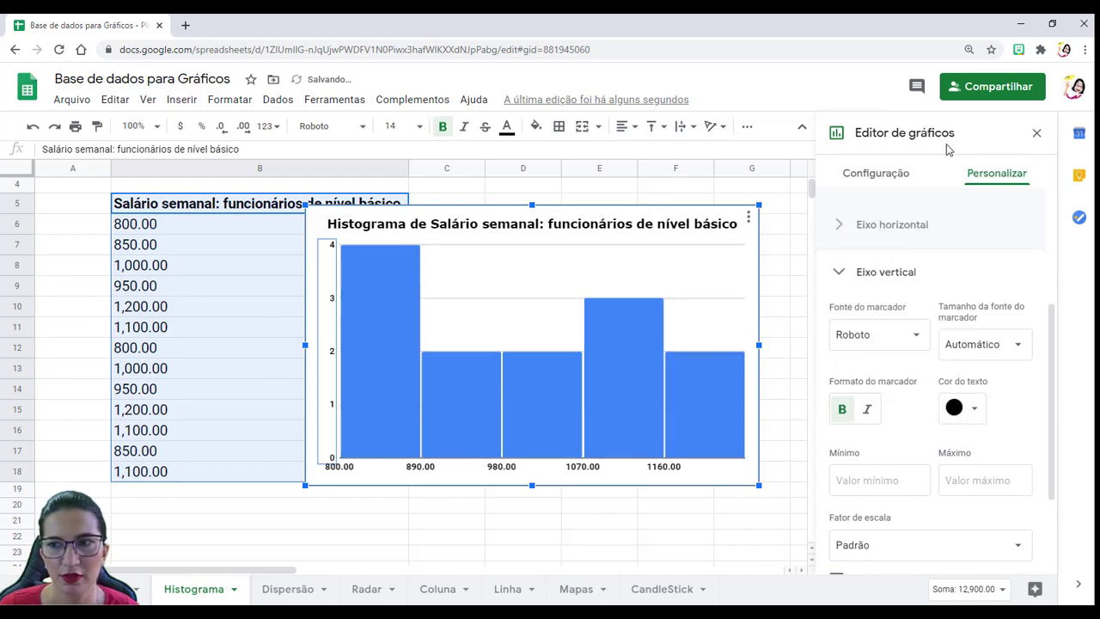
click(1039, 134)
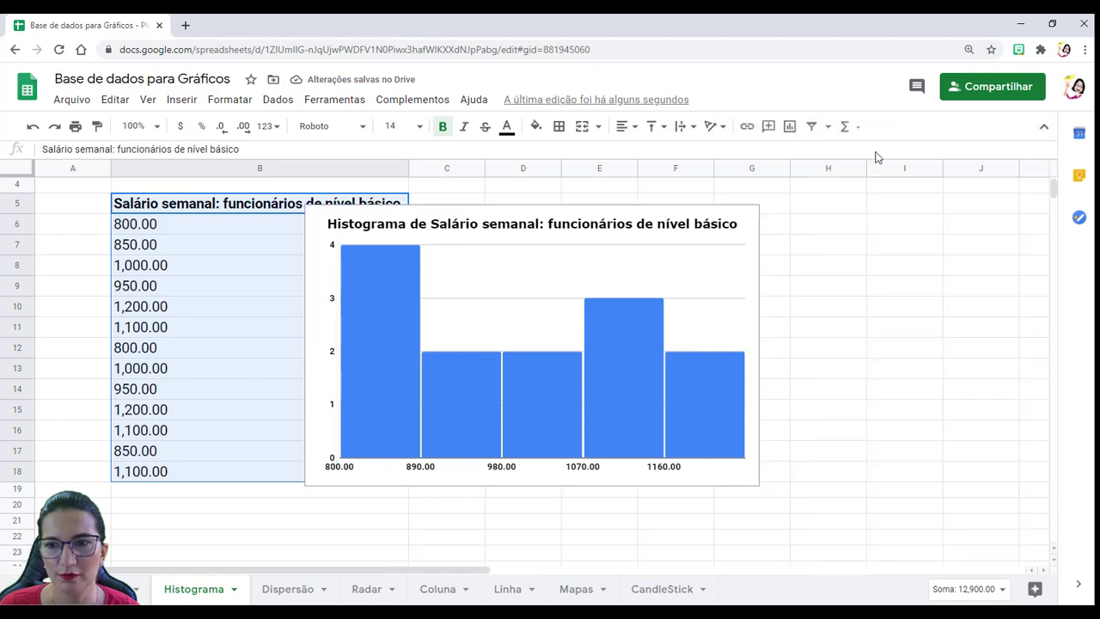
Move the histogram right, clear of the salaries in column B, and widen it so its right edge reaches into column J
drag(714, 214, 843, 205)
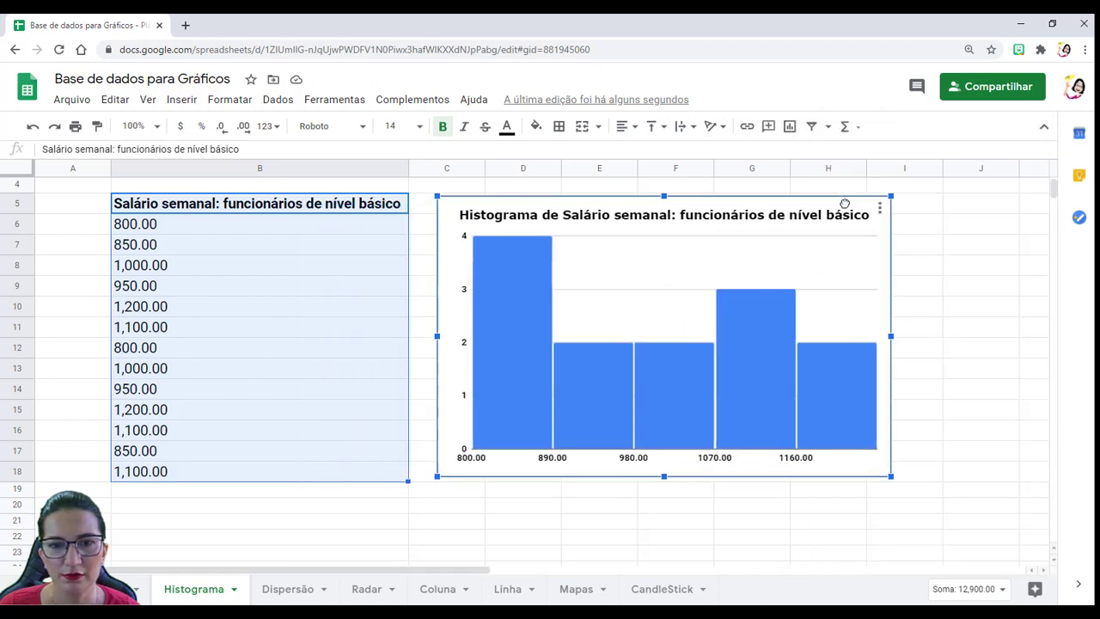
drag(891, 334, 1012, 338)
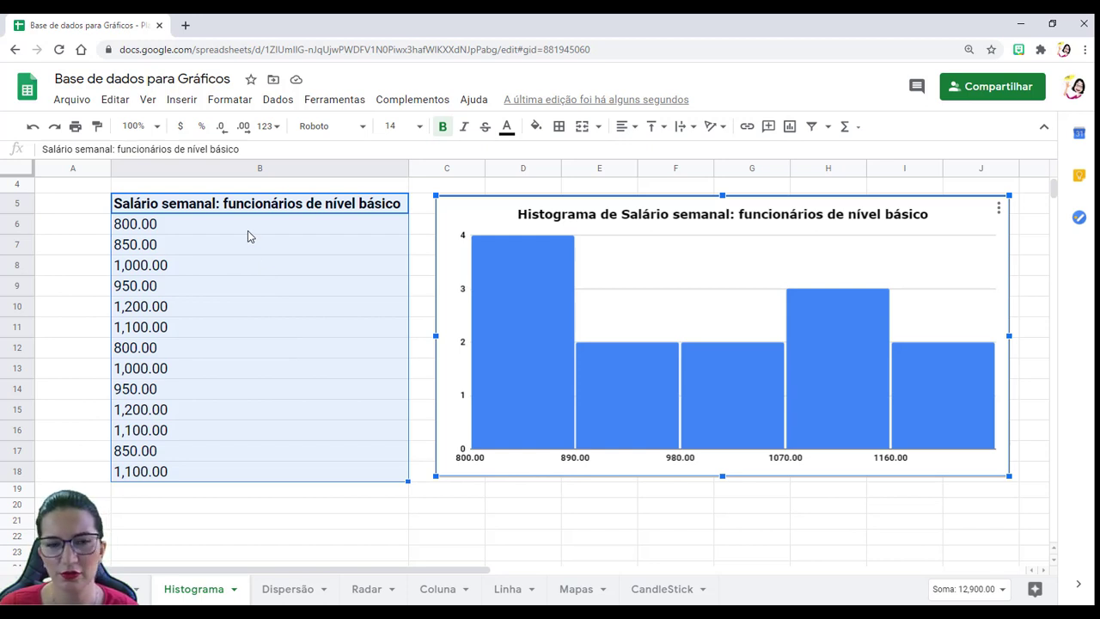
Examine which salary cells fall in the histogram's first and last ranges, checking B6, B7, B12, B17, B10 and B15
click(177, 225)
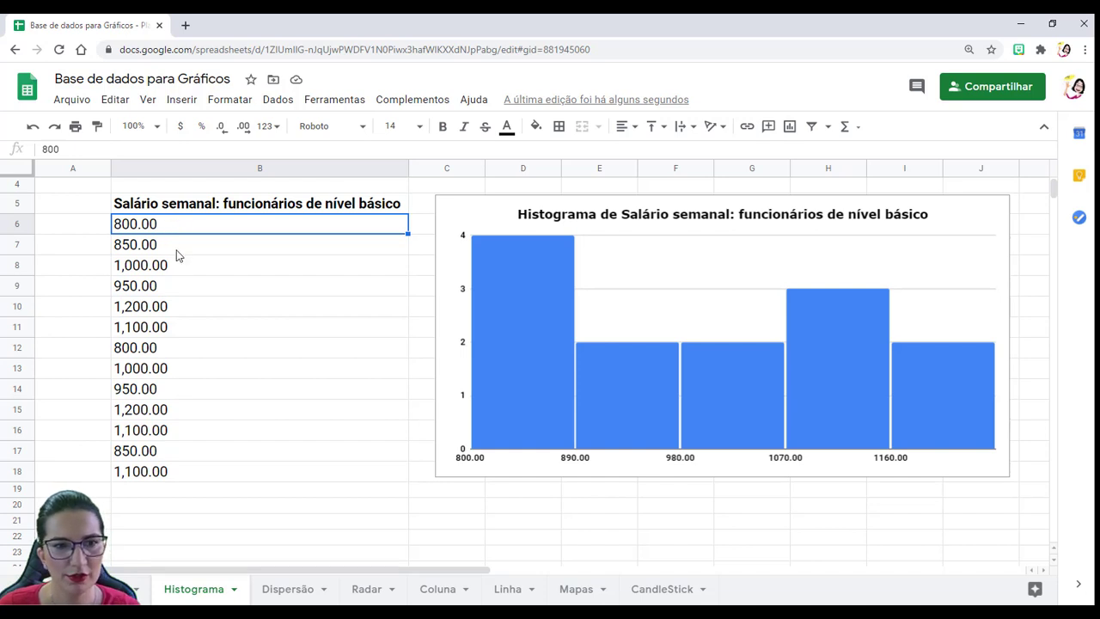
click(175, 251)
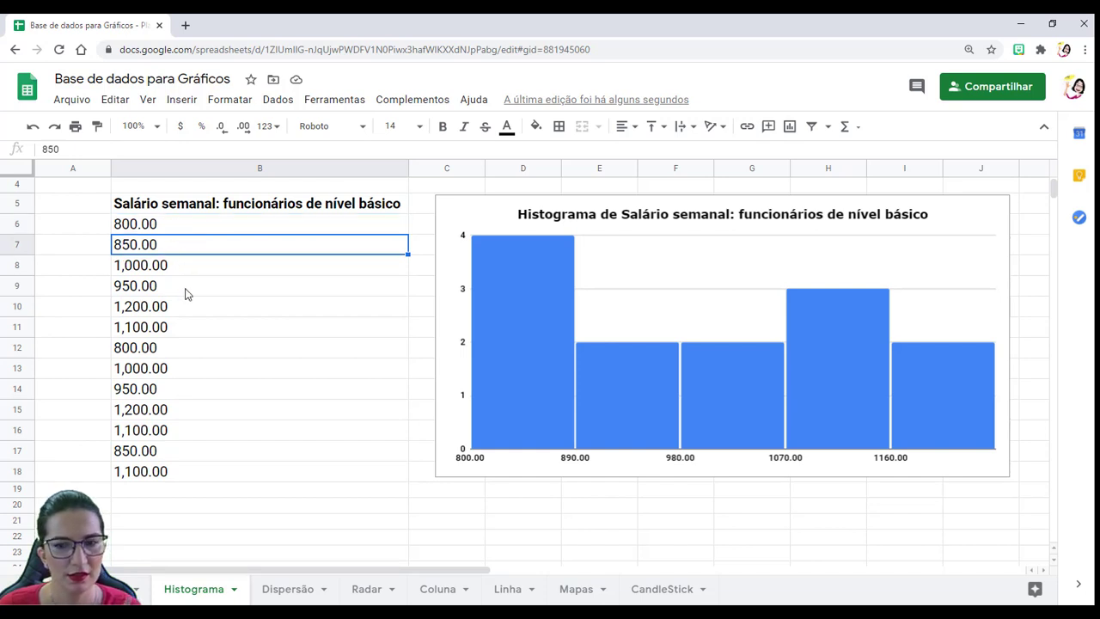
click(176, 352)
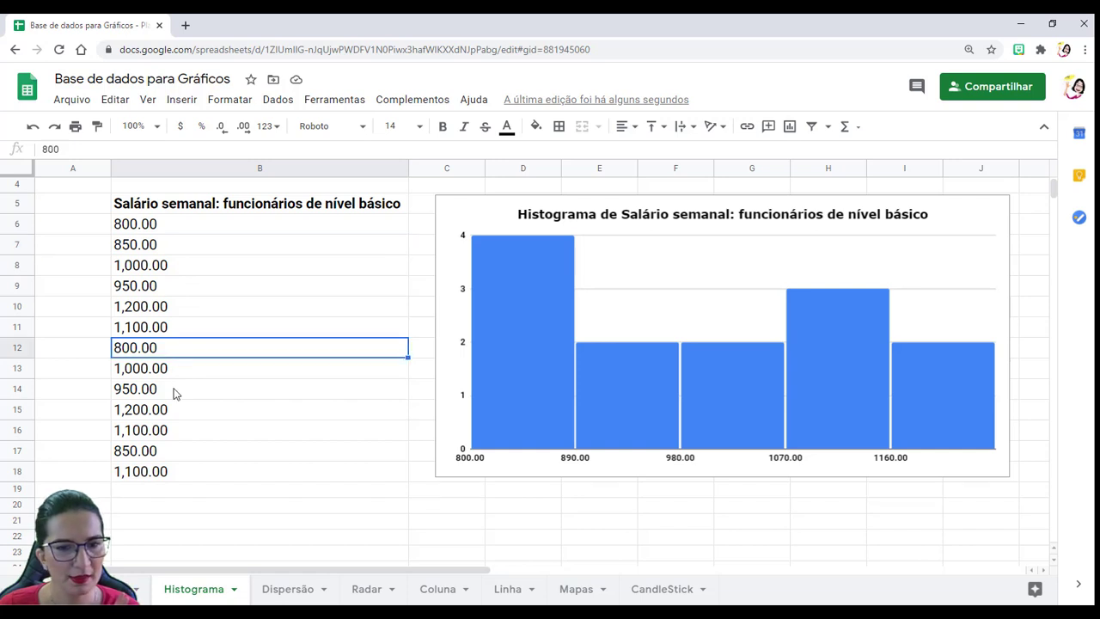
click(183, 455)
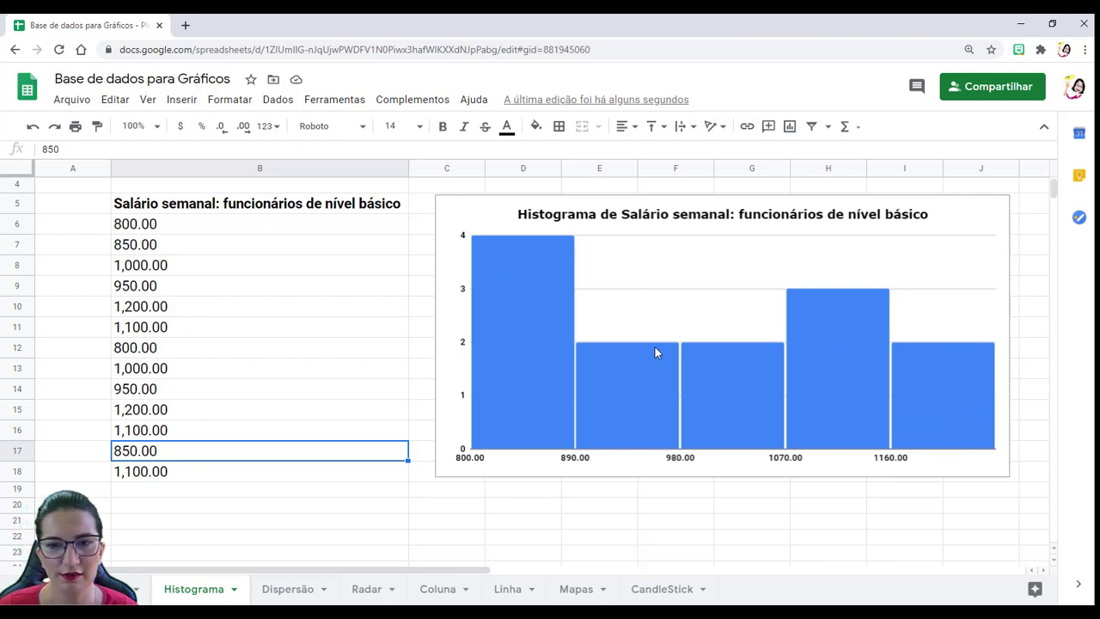
click(161, 309)
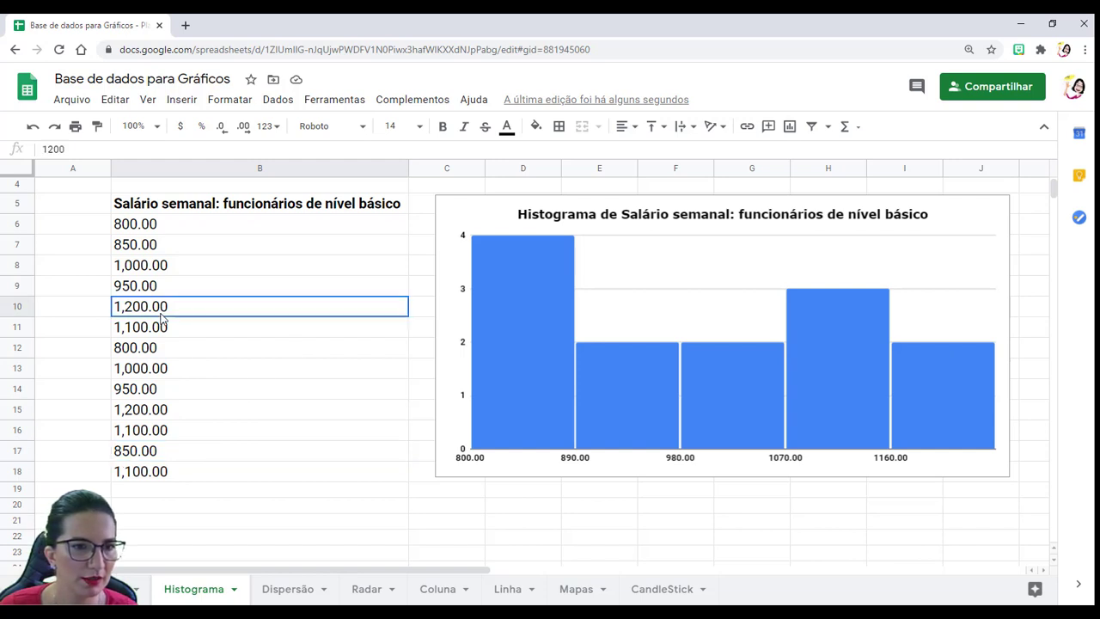
click(165, 411)
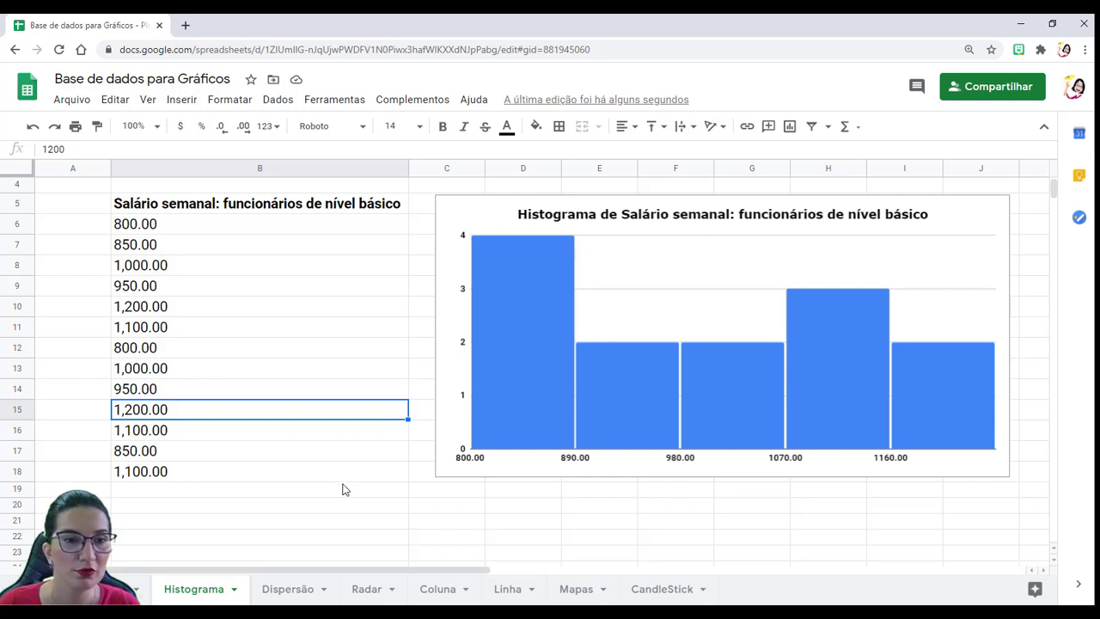
Compare the individual salaries in B6:B18 with the grouped bars of the histogram, selecting the full range and the chart
click(198, 226)
click(188, 265)
click(179, 292)
click(182, 306)
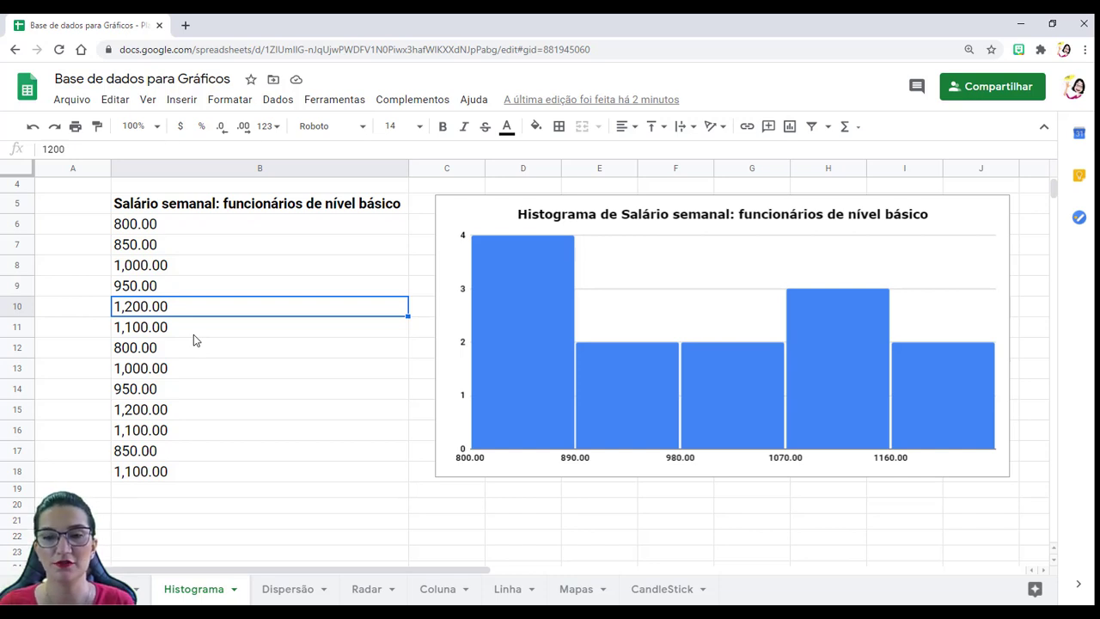
drag(232, 226, 193, 475)
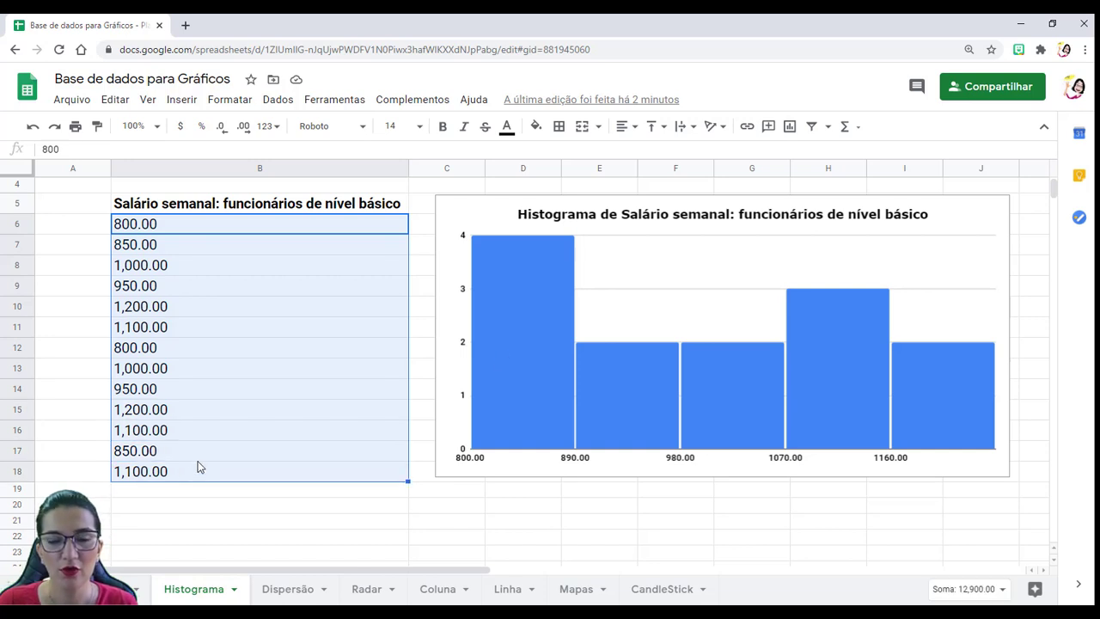
click(586, 373)
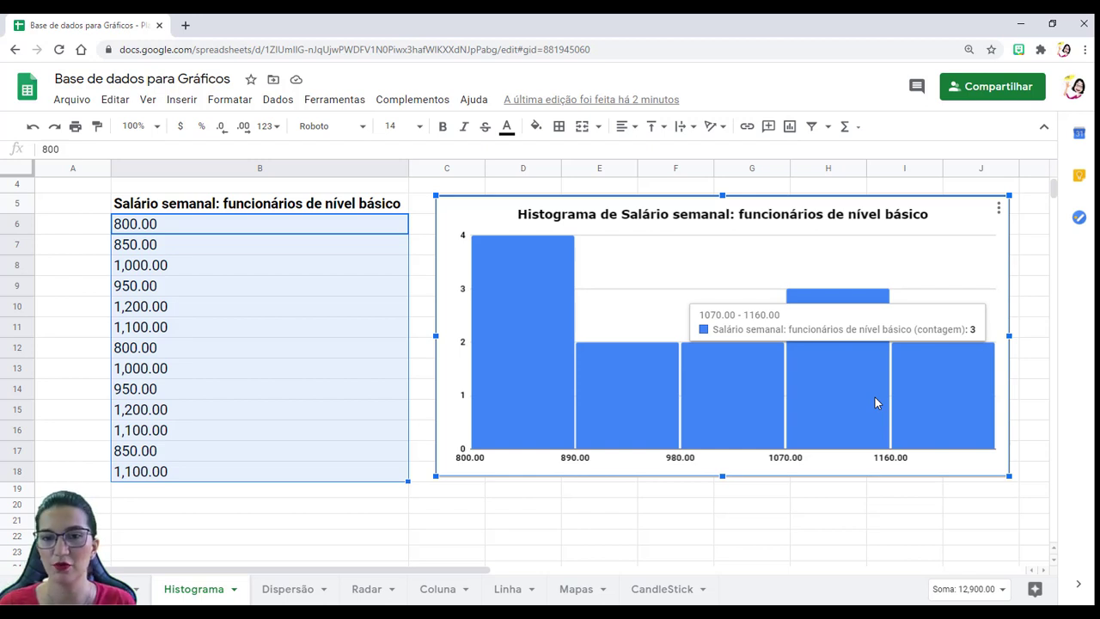
Move the histogram left until it overlaps column B, making room for the chart editor
click(682, 513)
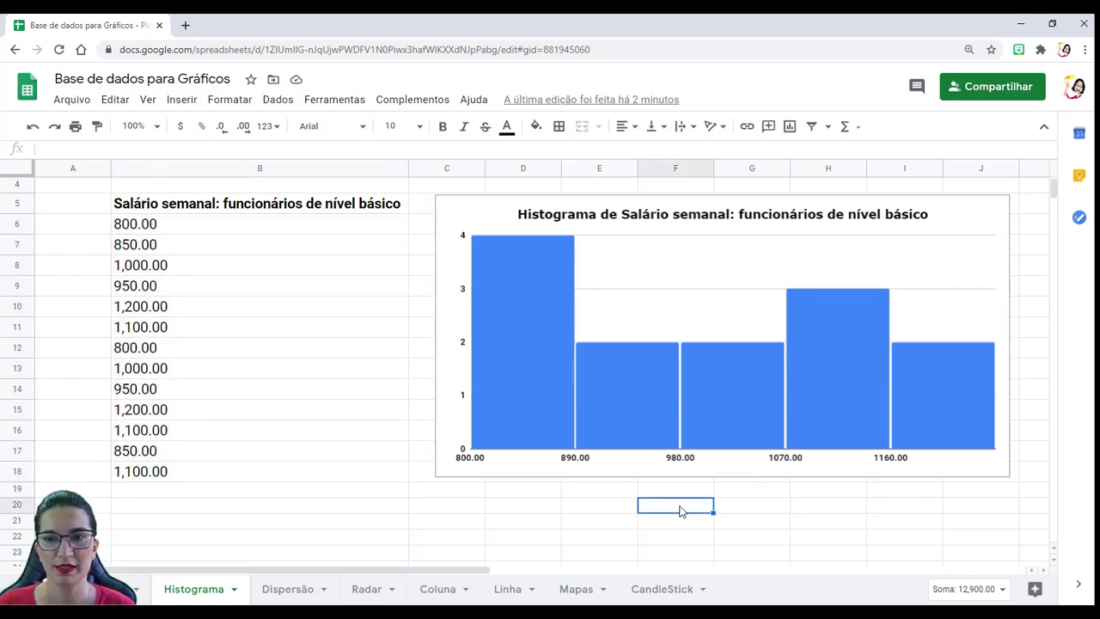
click(664, 290)
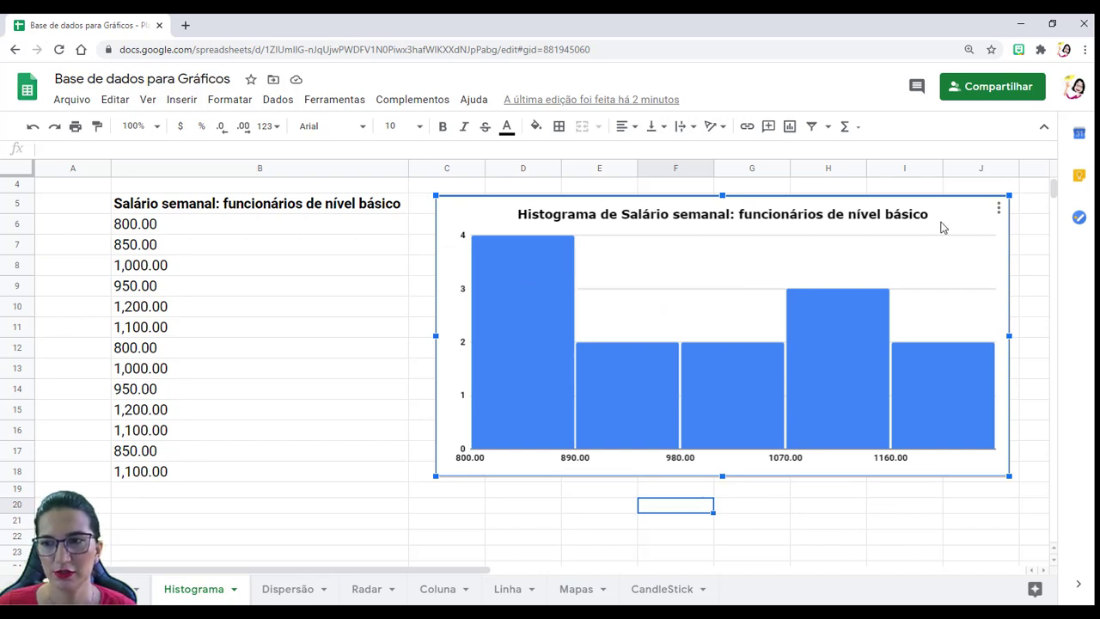
drag(943, 227, 775, 220)
double_click(693, 321)
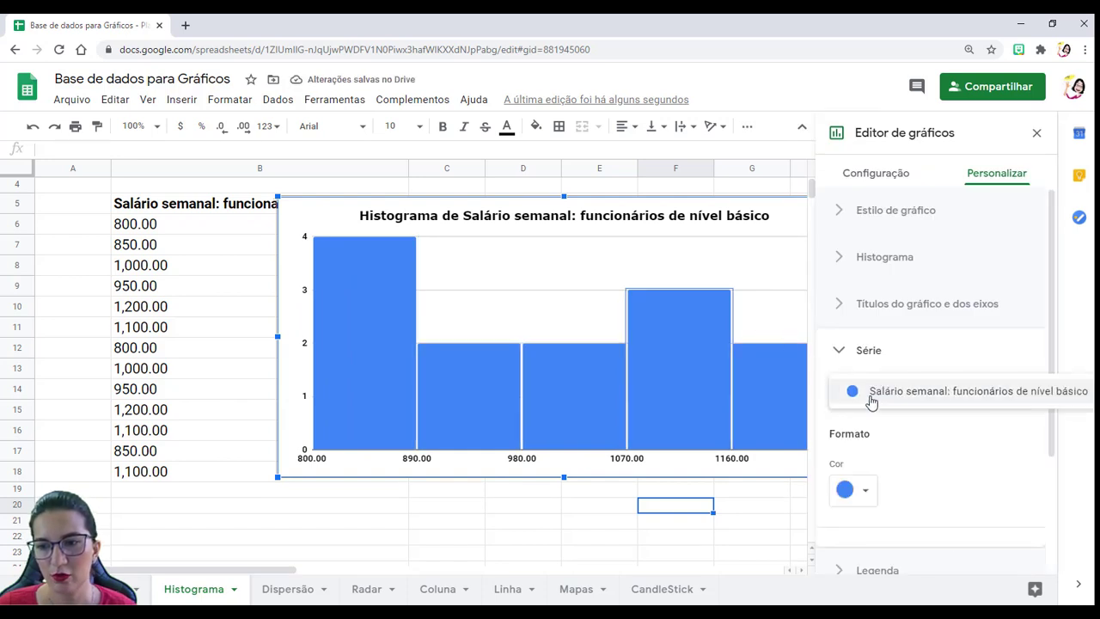
click(865, 490)
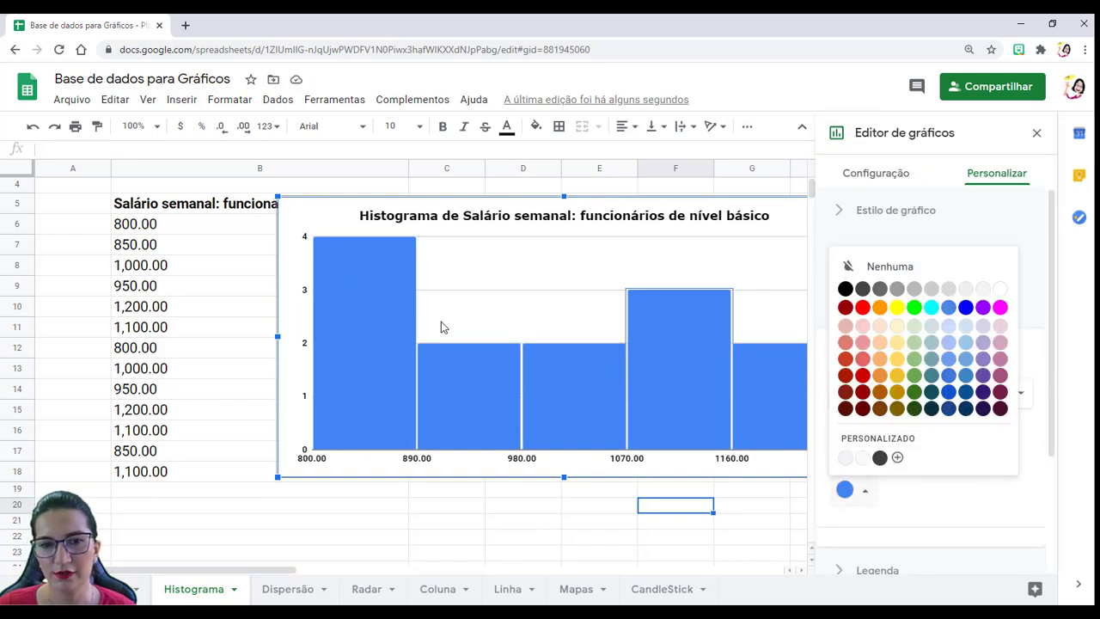
click(366, 299)
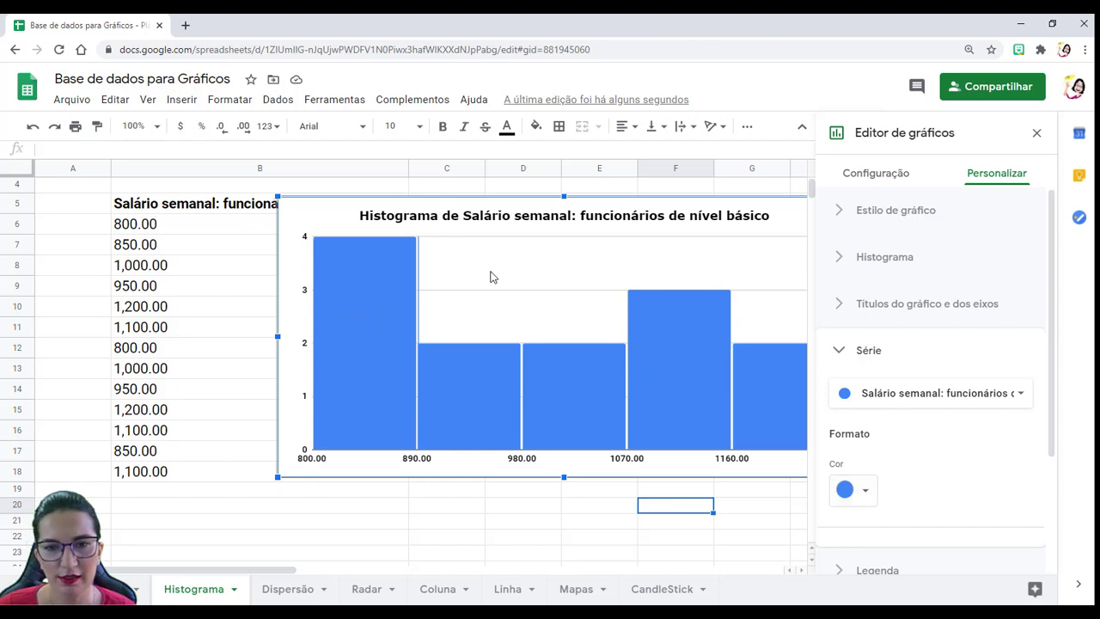
drag(498, 530, 499, 520)
click(345, 278)
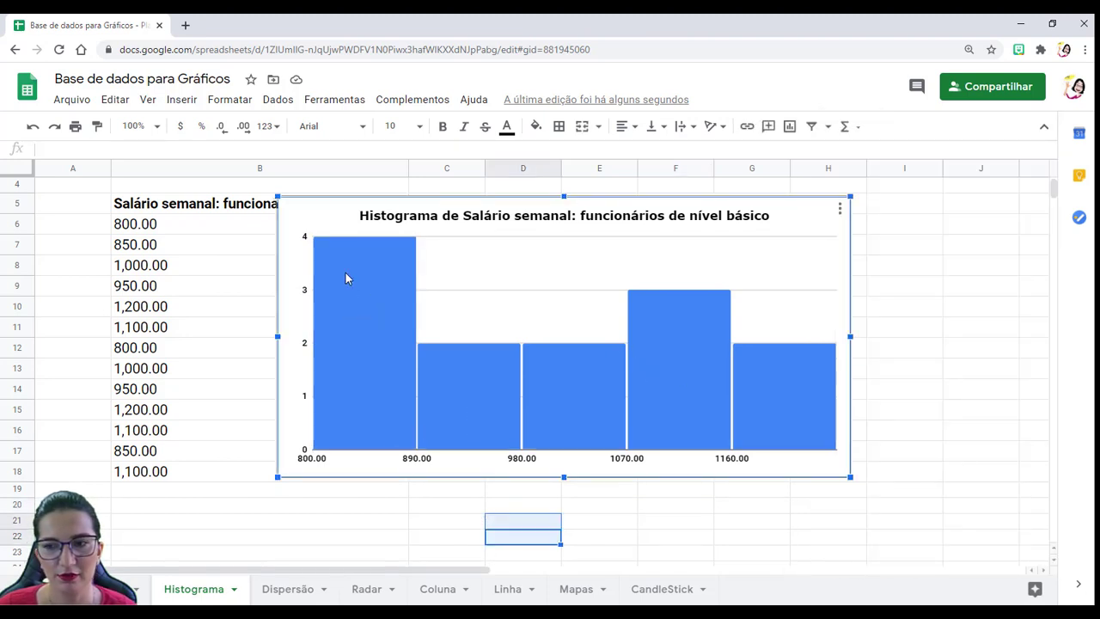
Recolour the histogram's bars, trying dark red and settling on dark purple, and close the chart editor
double_click(372, 346)
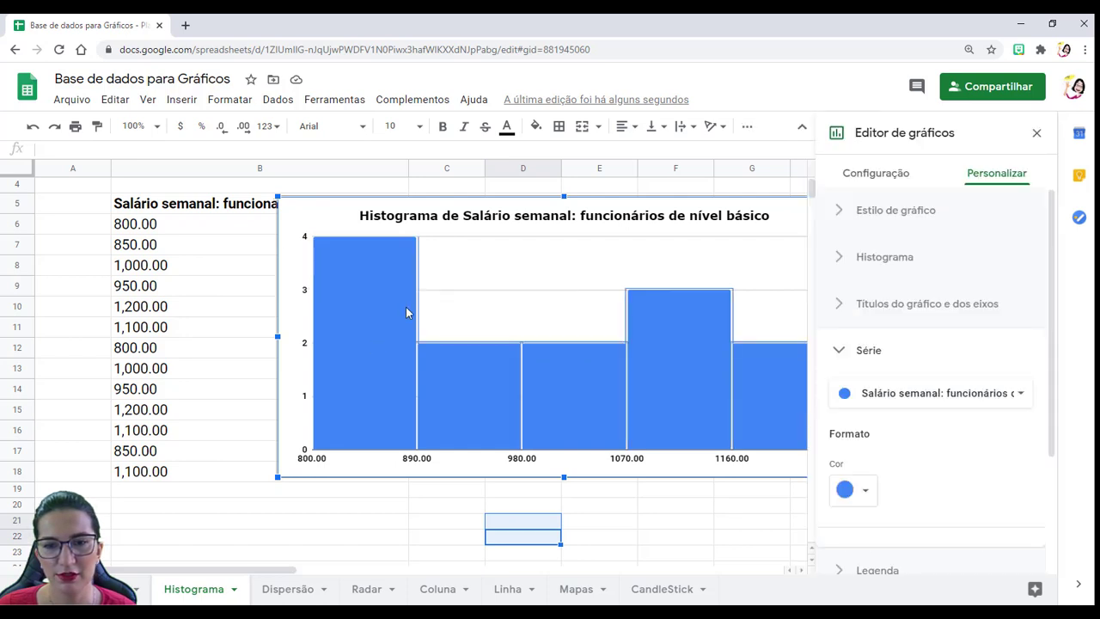
click(856, 491)
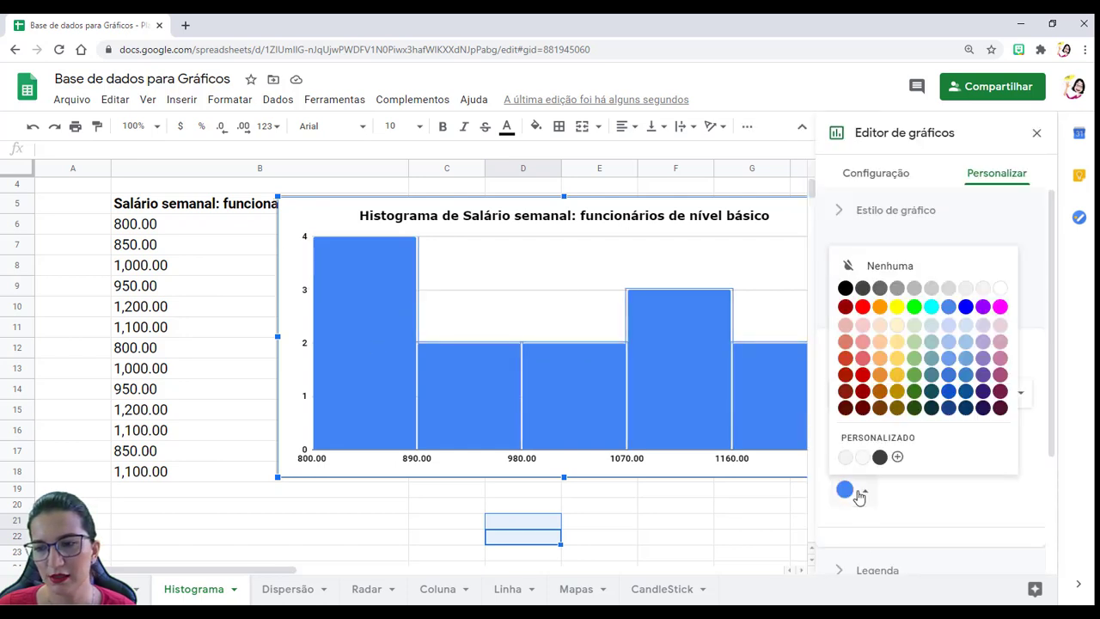
click(846, 306)
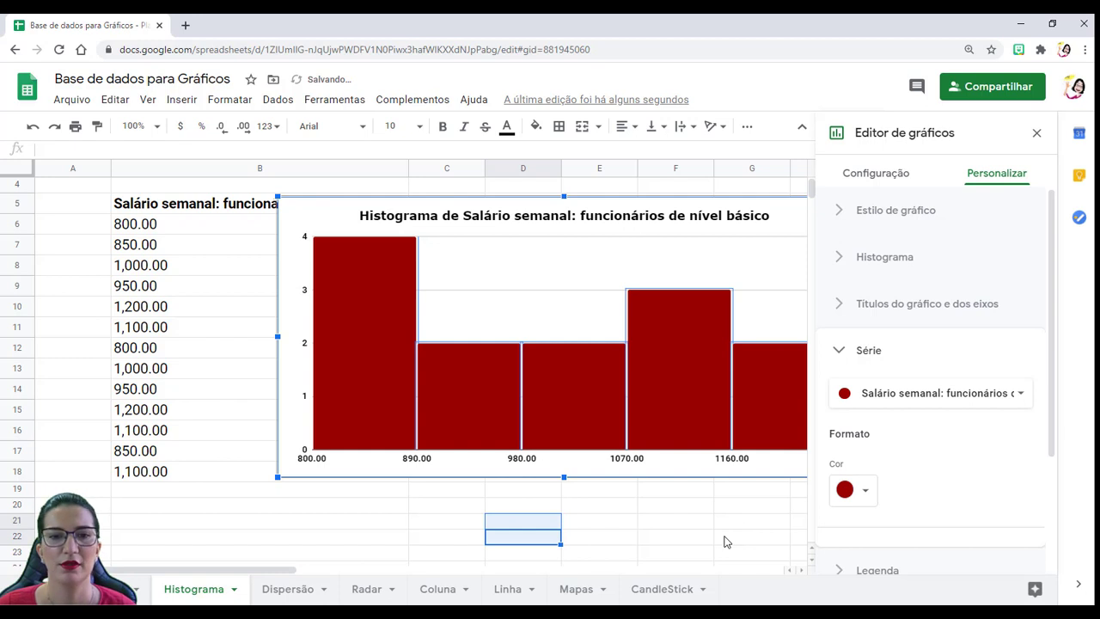
click(866, 490)
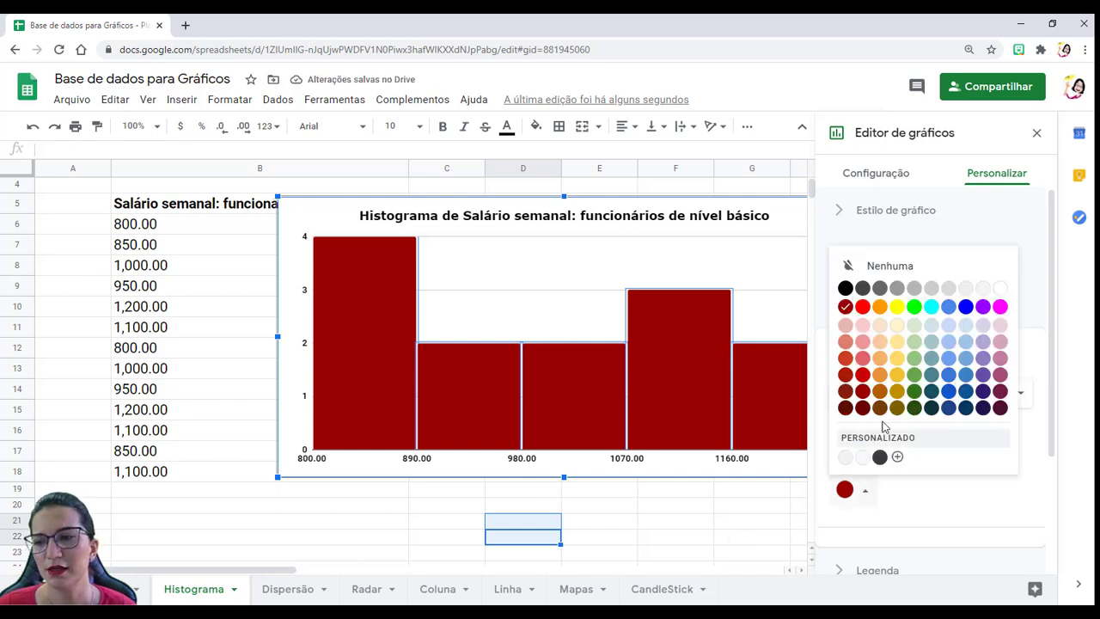
click(983, 409)
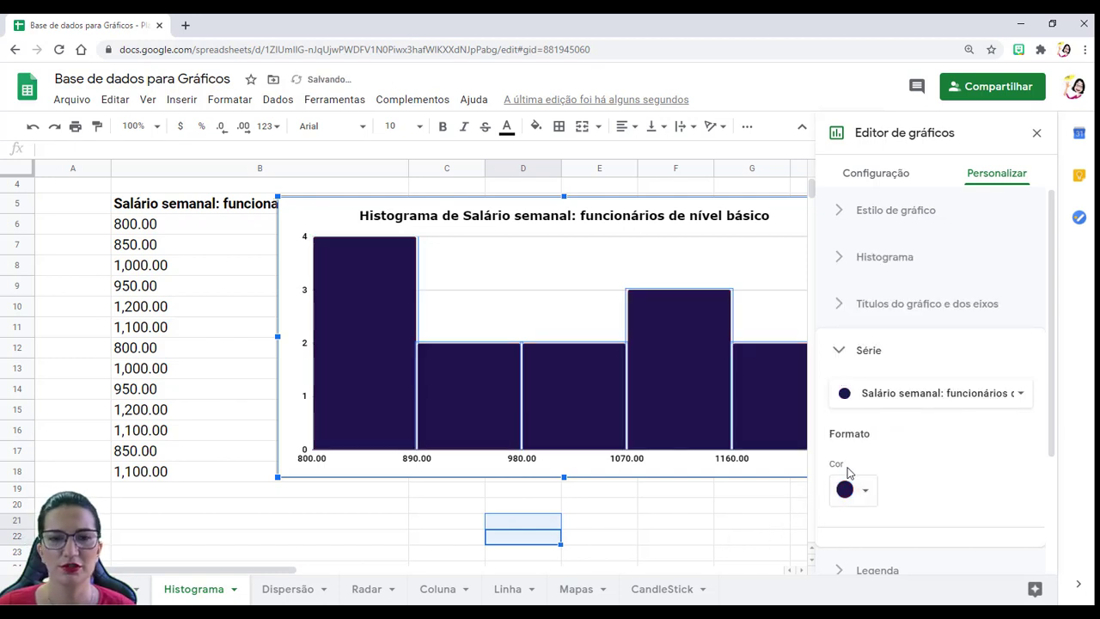
click(769, 526)
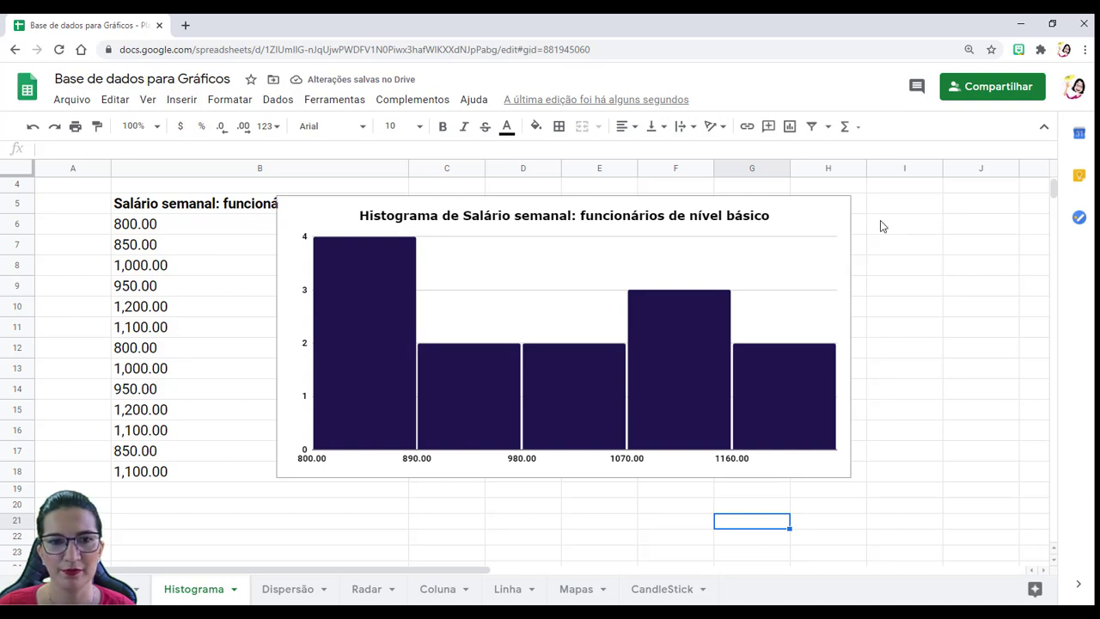
Move the histogram clear of the salaries, shrink it from its upper-left corner, and place it directly beside column B, spanning columns C to I
drag(786, 225, 943, 216)
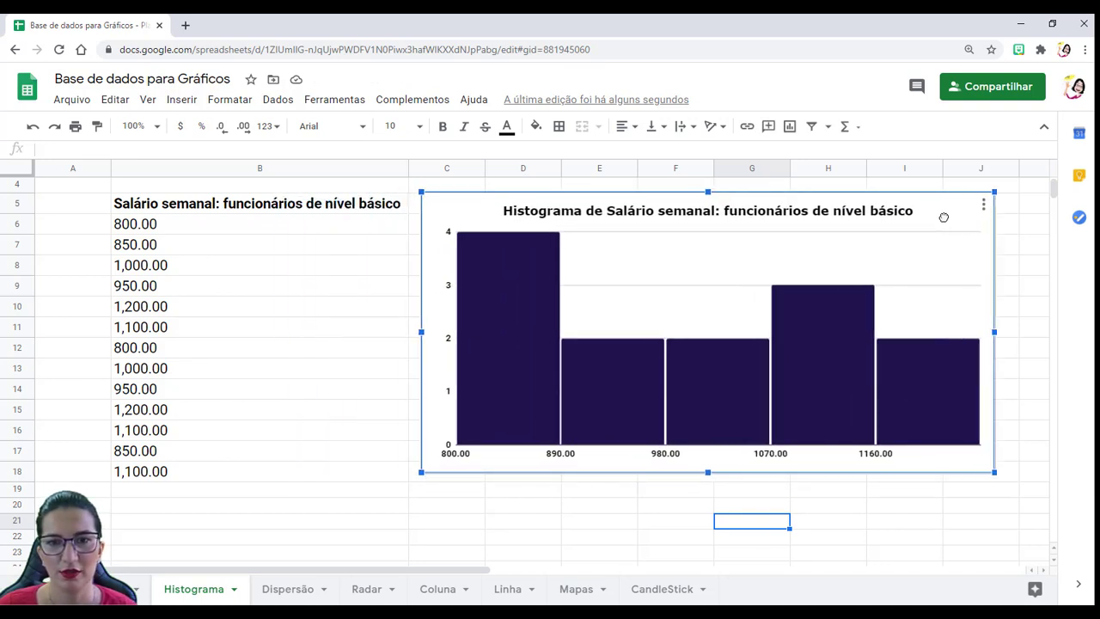
drag(423, 194, 498, 232)
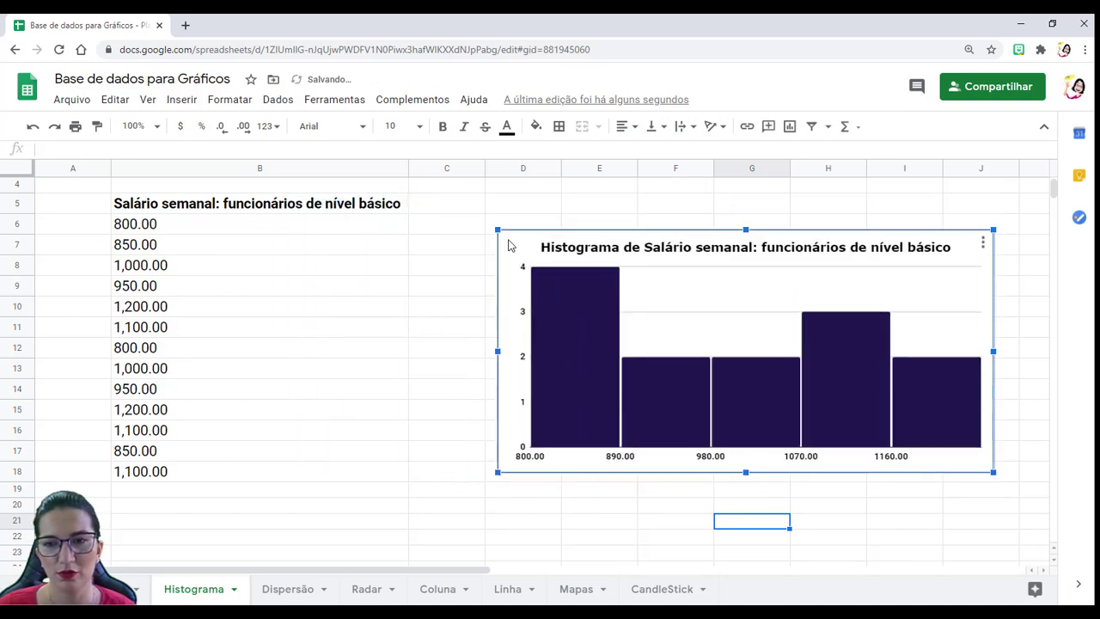
drag(957, 266, 868, 233)
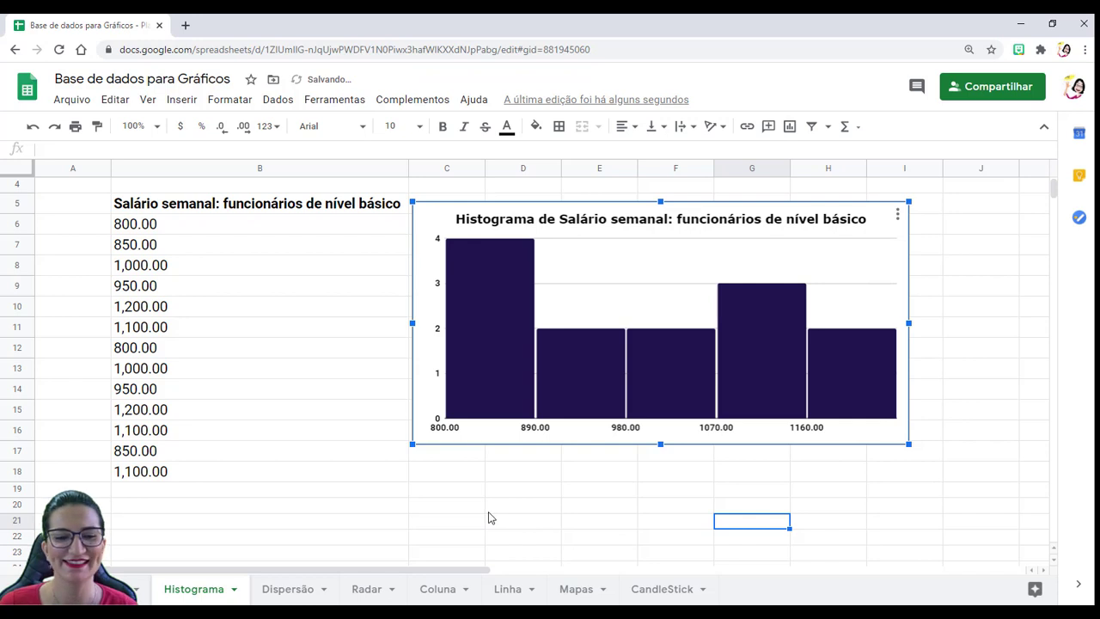
click(328, 487)
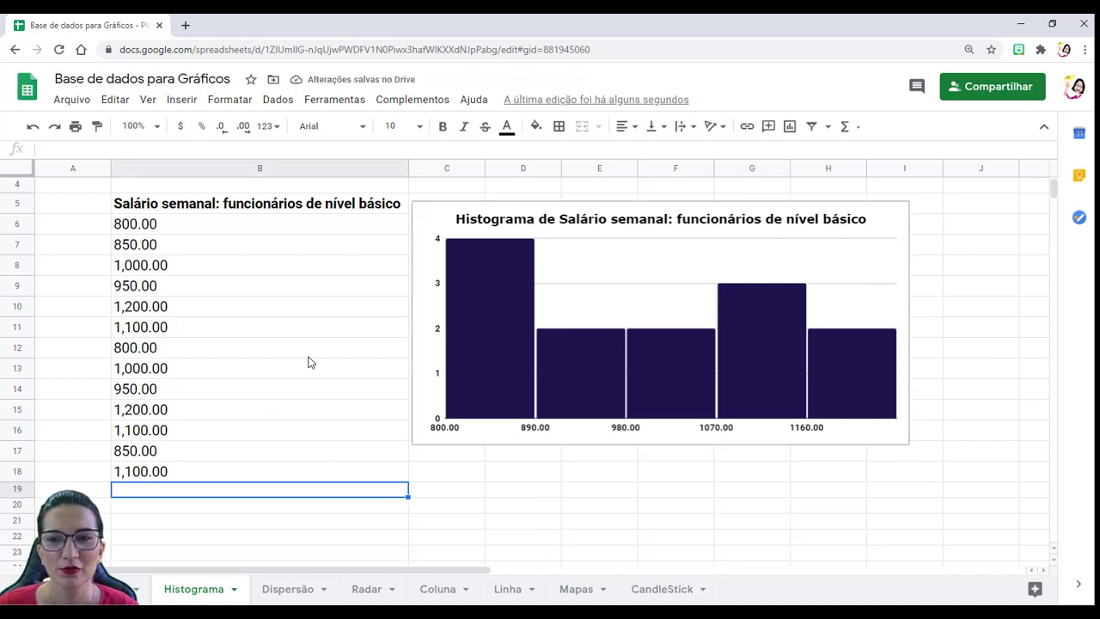
On the Dispersão sheet, insert a scatter chart from A4:B16 and move it clear of the data, starting in column D
click(285, 590)
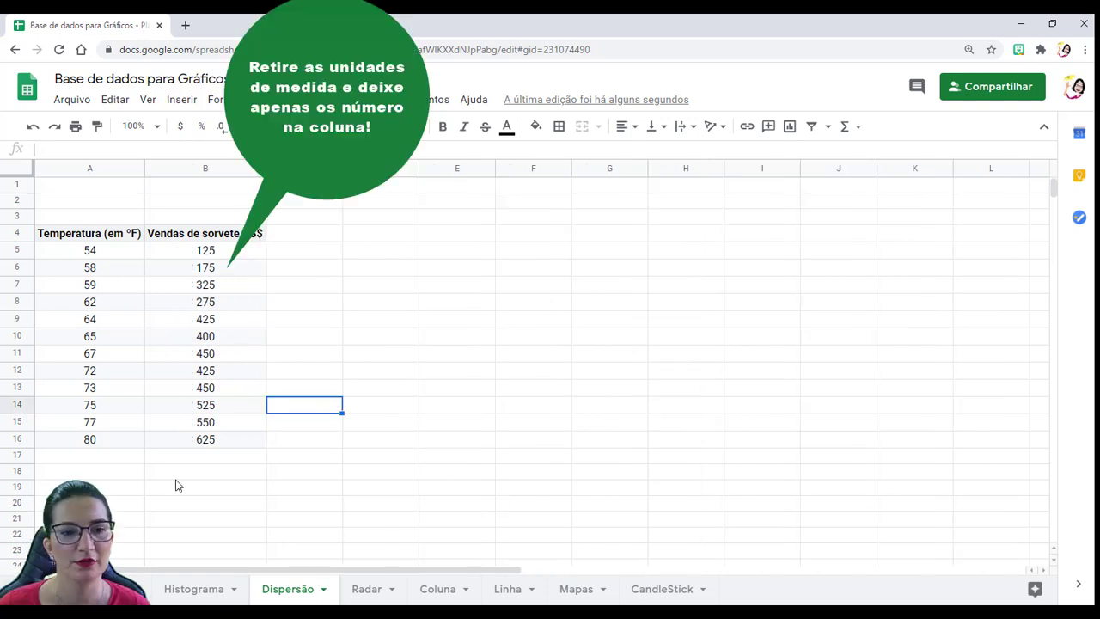
click(83, 236)
drag(150, 249, 233, 452)
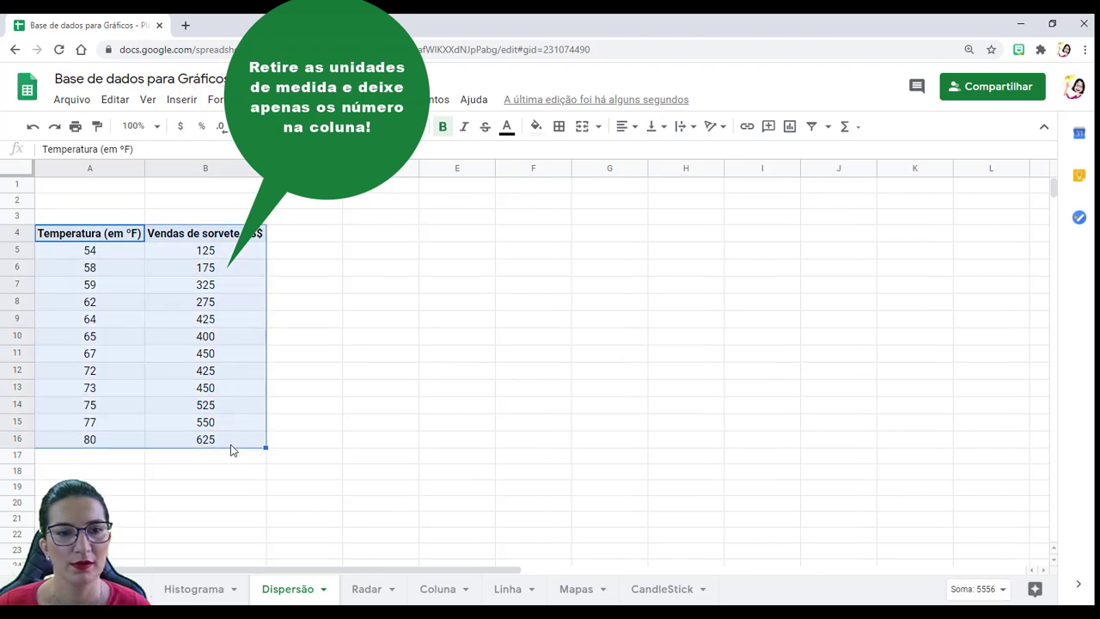
click(182, 100)
click(222, 308)
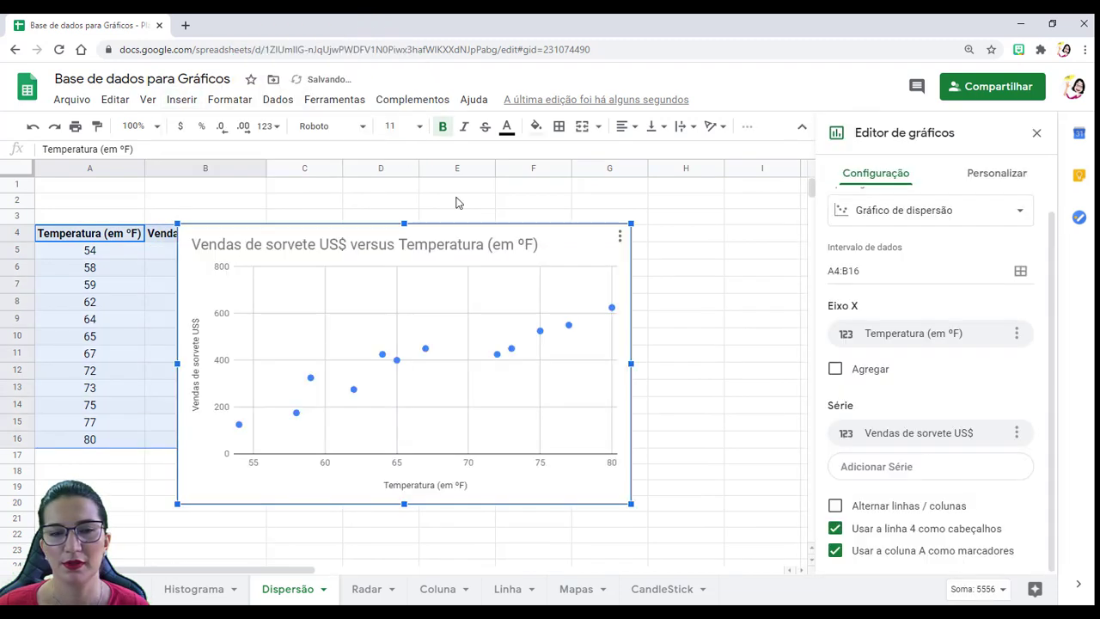
drag(535, 228, 611, 193)
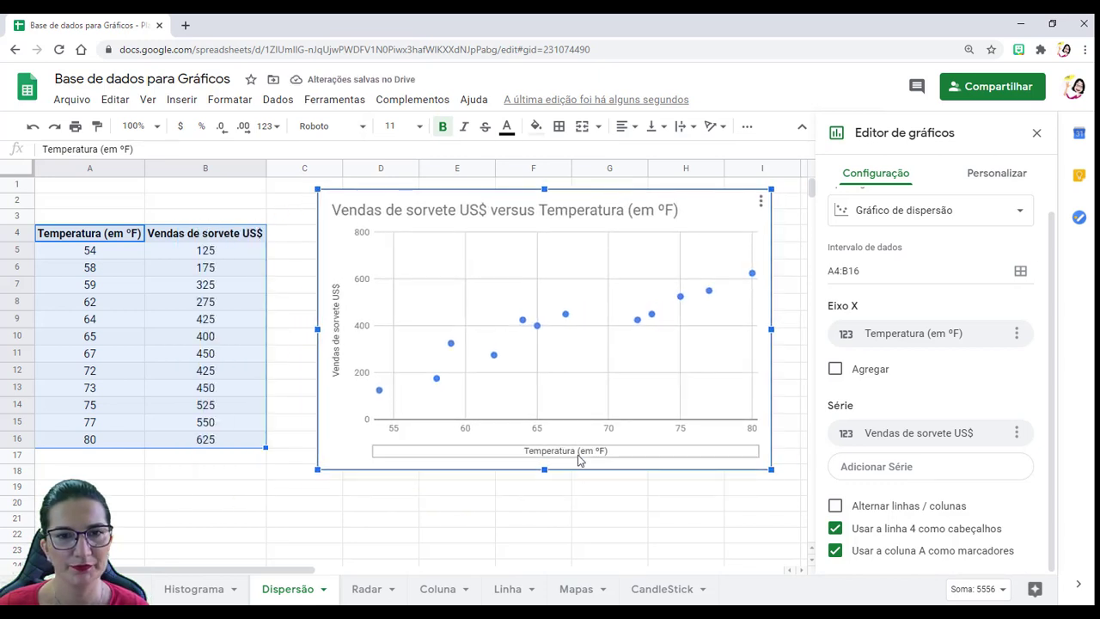
Format the scatter chart's horizontal axis title, Temperatura (em ºF), as centred, black and bold
click(565, 451)
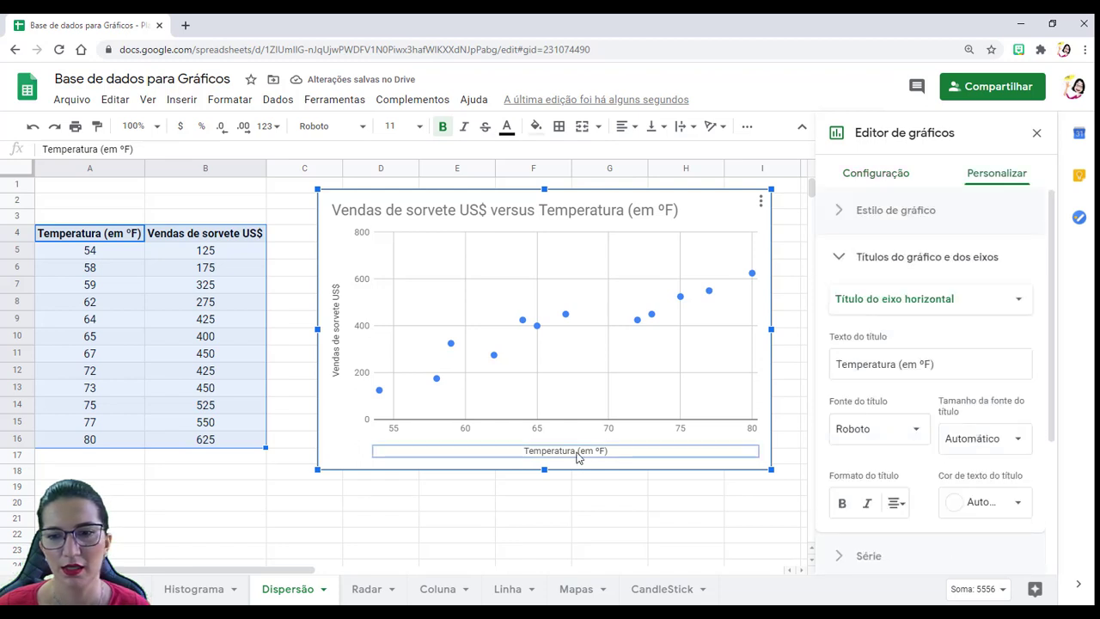
click(896, 502)
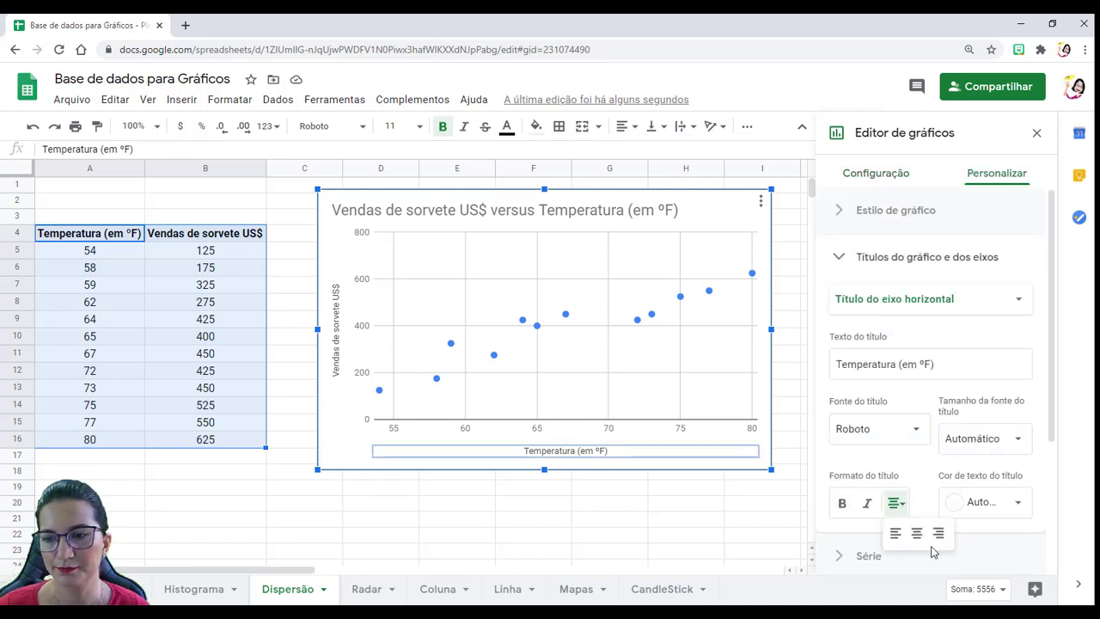
click(917, 533)
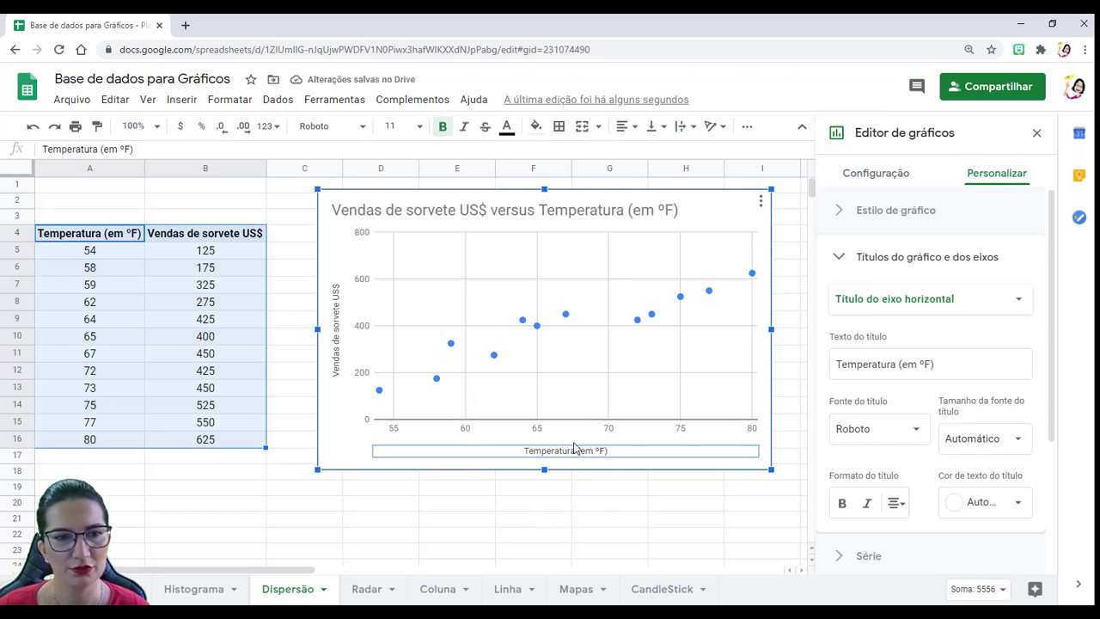
click(896, 503)
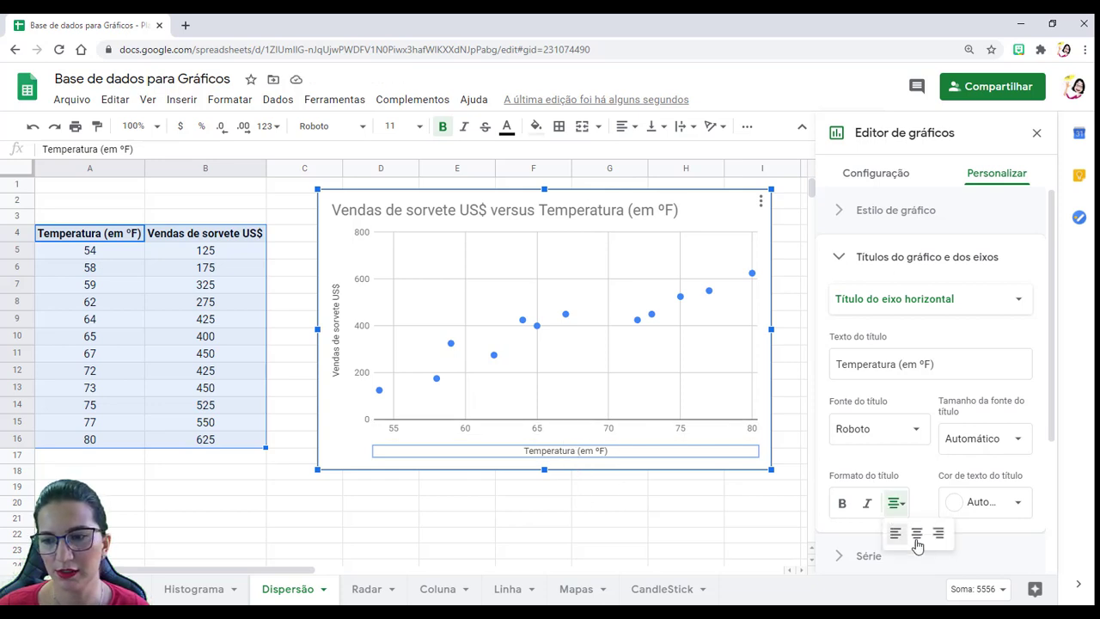
click(975, 503)
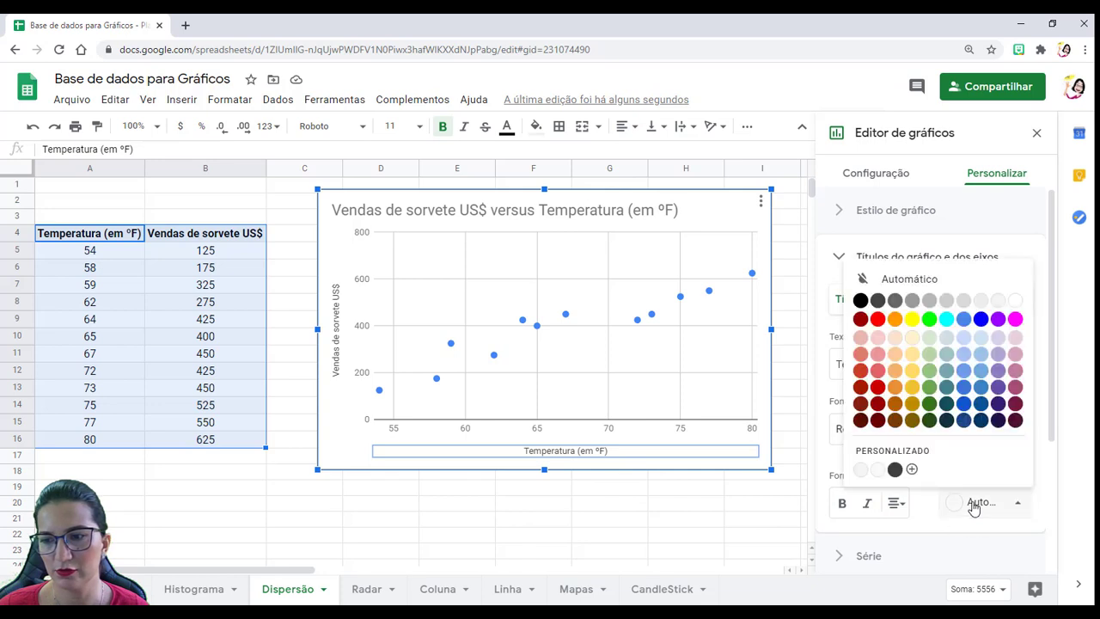
click(861, 300)
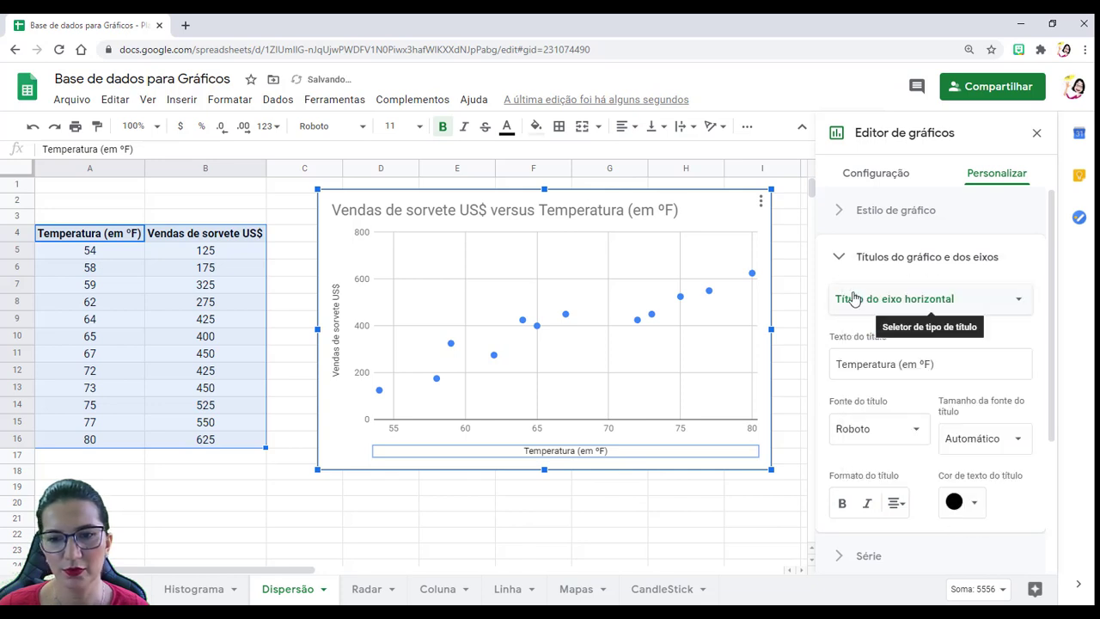
click(842, 506)
Make the scatter chart's vertical axis title, Vendas de sorvete US$, black and bold
click(336, 347)
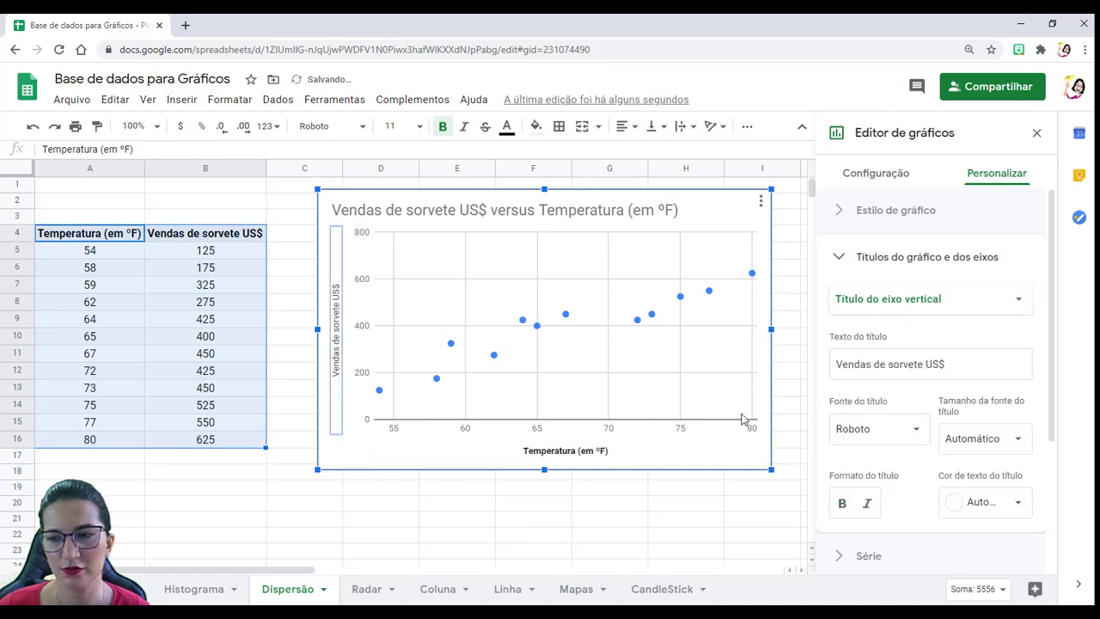
click(976, 506)
click(861, 301)
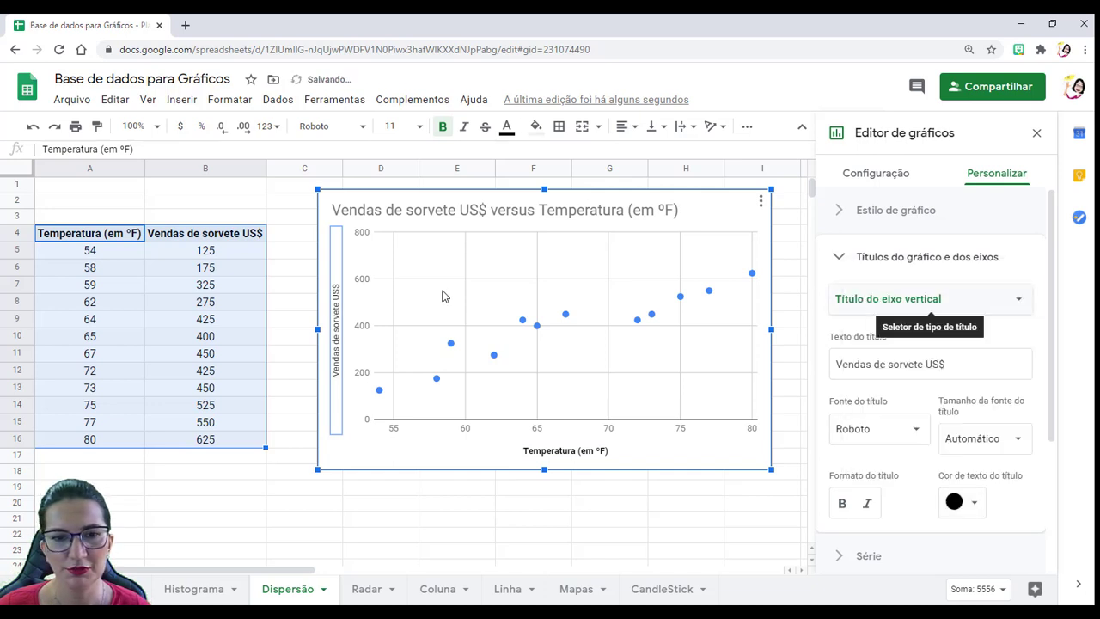
click(841, 503)
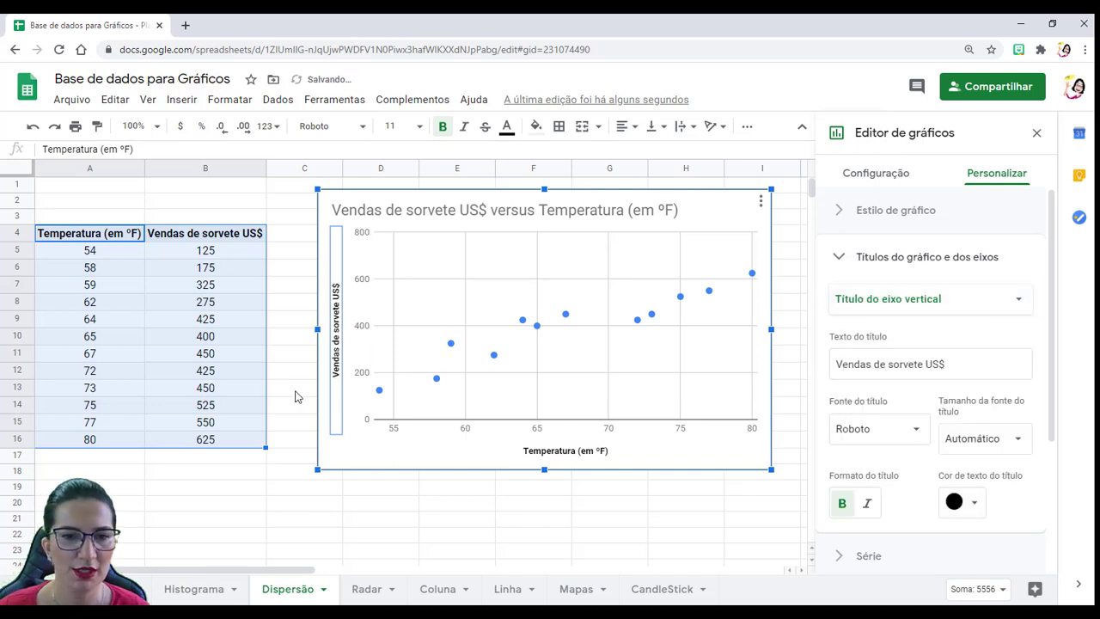
Make the number labels on the scatter chart's vertical axis bold and black
click(359, 287)
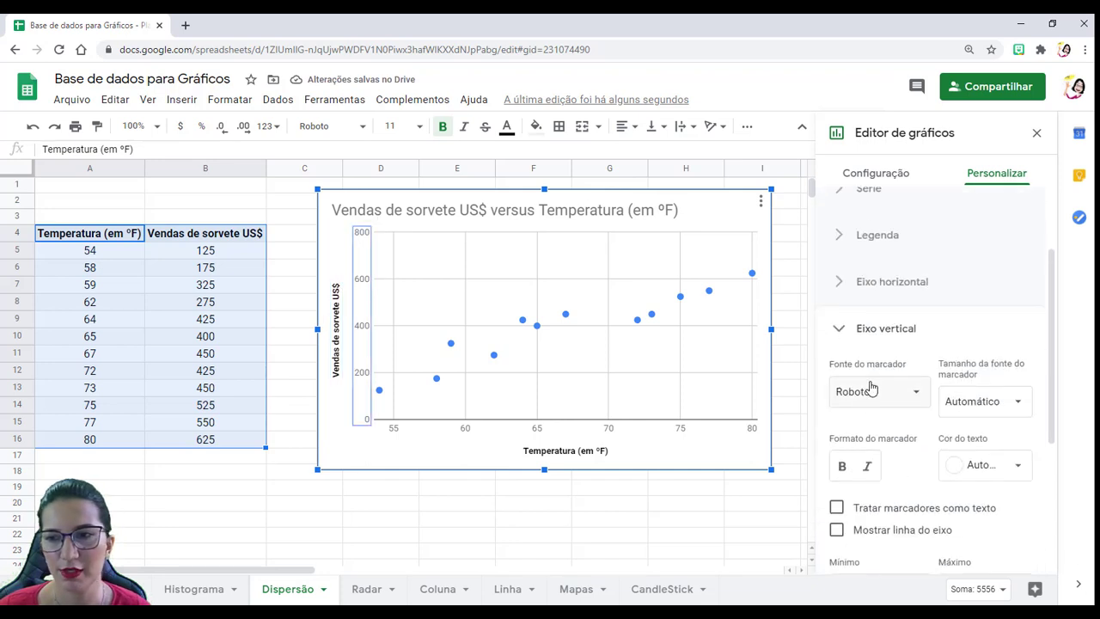
click(845, 465)
click(963, 464)
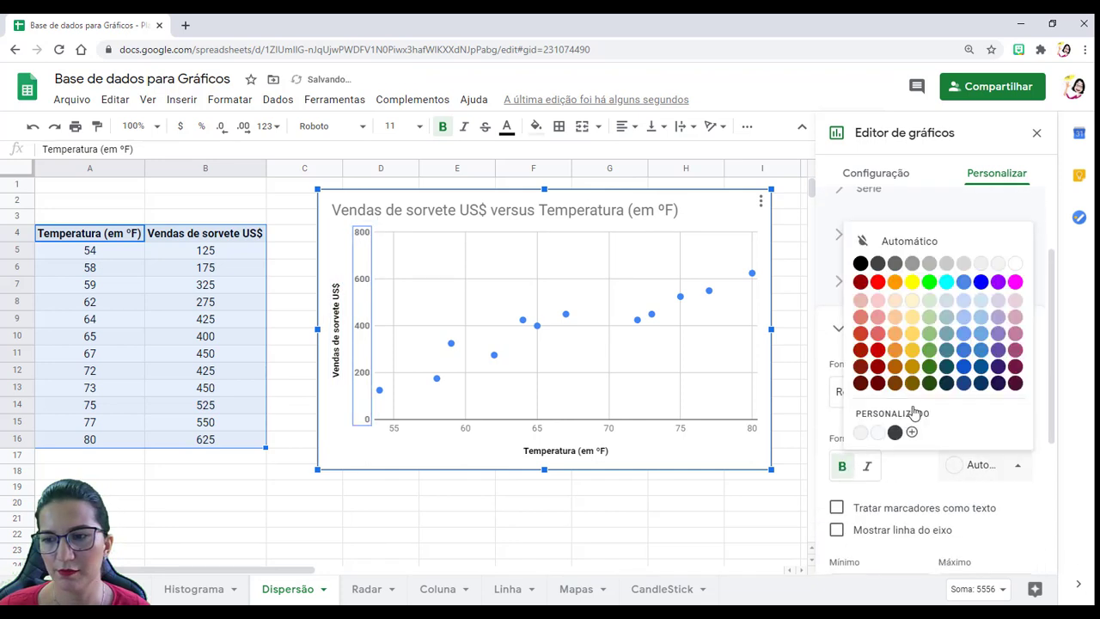
click(860, 263)
Make the number labels on the scatter chart's horizontal axis black and bold, and close the chart editor
click(464, 429)
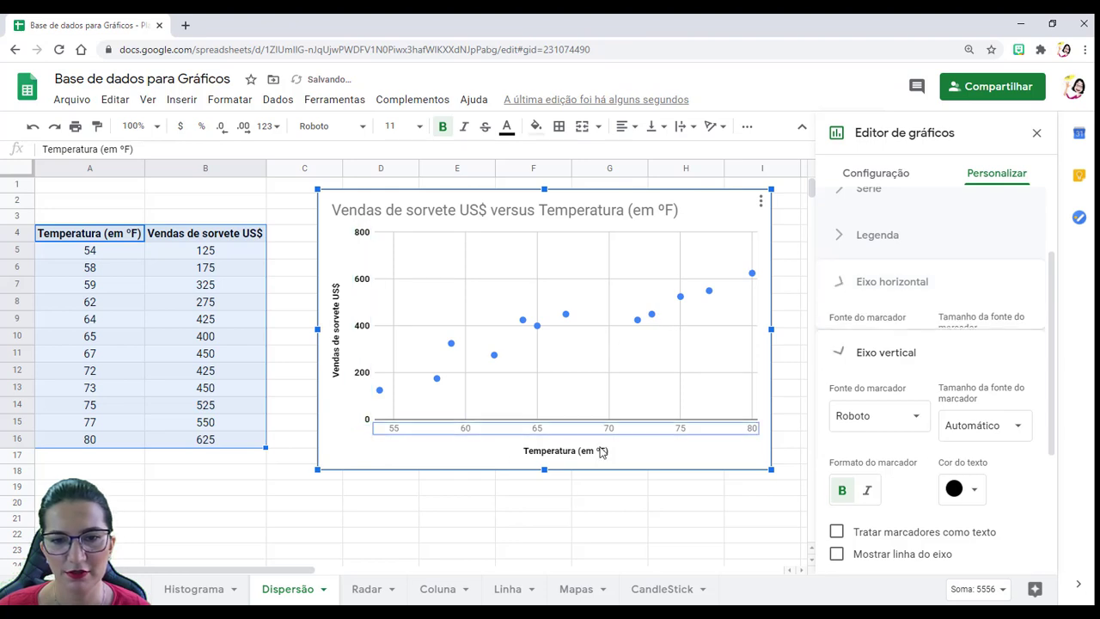
click(969, 418)
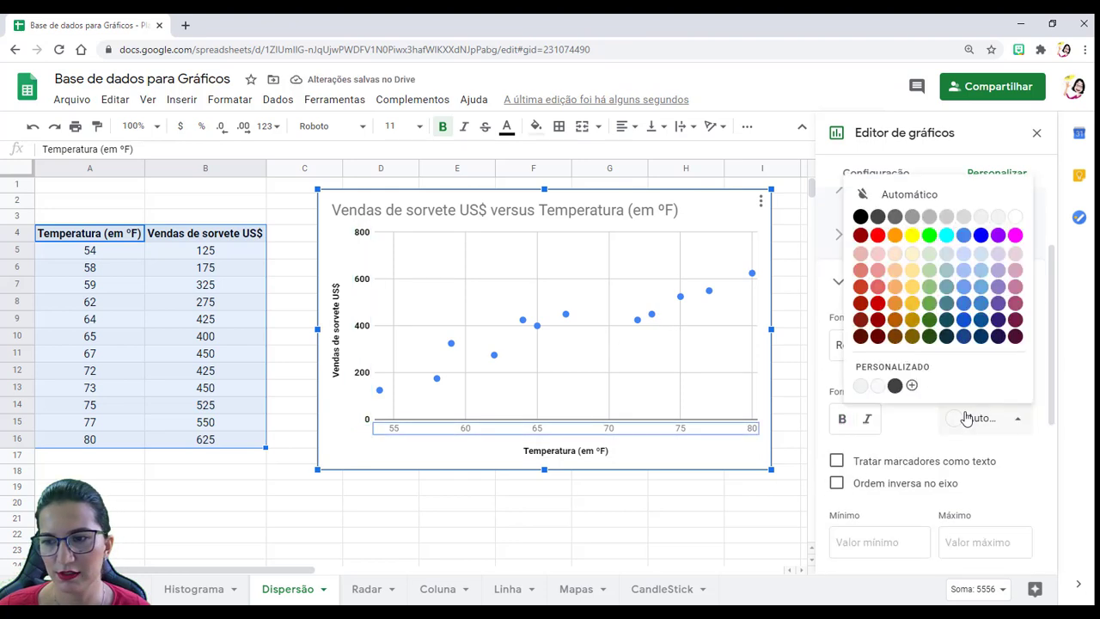
click(861, 216)
click(851, 423)
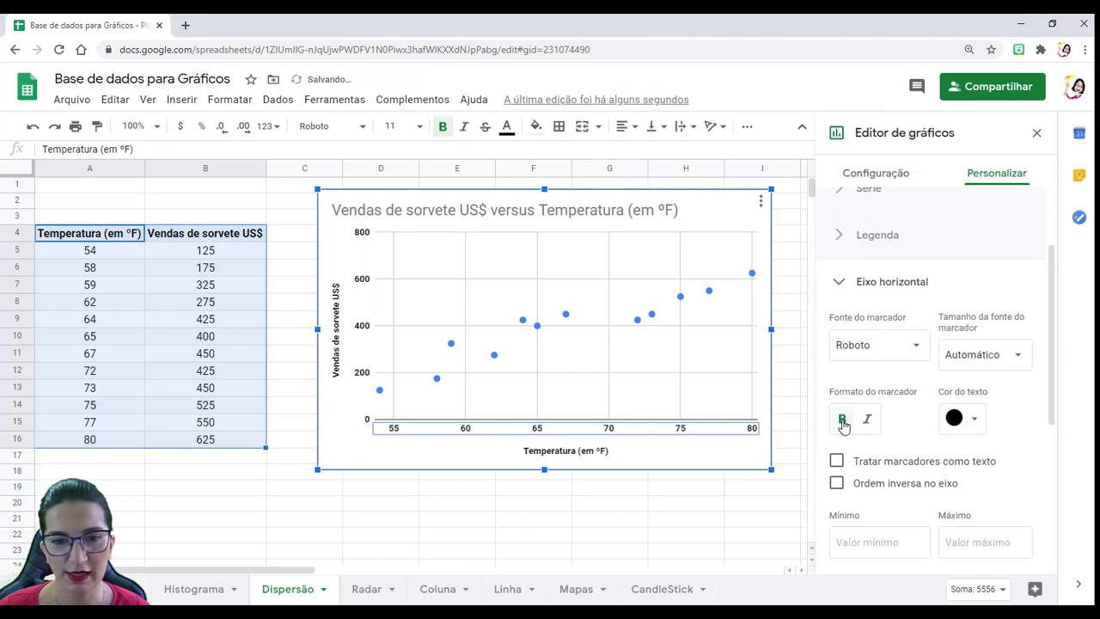
click(722, 520)
Make the scatter chart's main title black, bold and centred, and close the chart editor
double_click(556, 213)
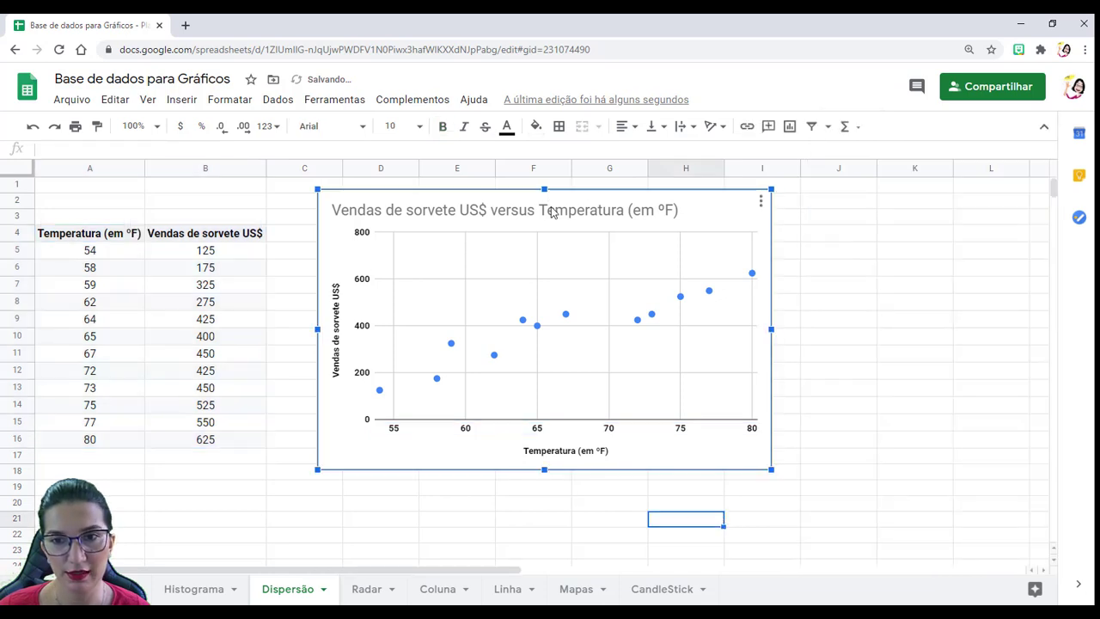
click(972, 526)
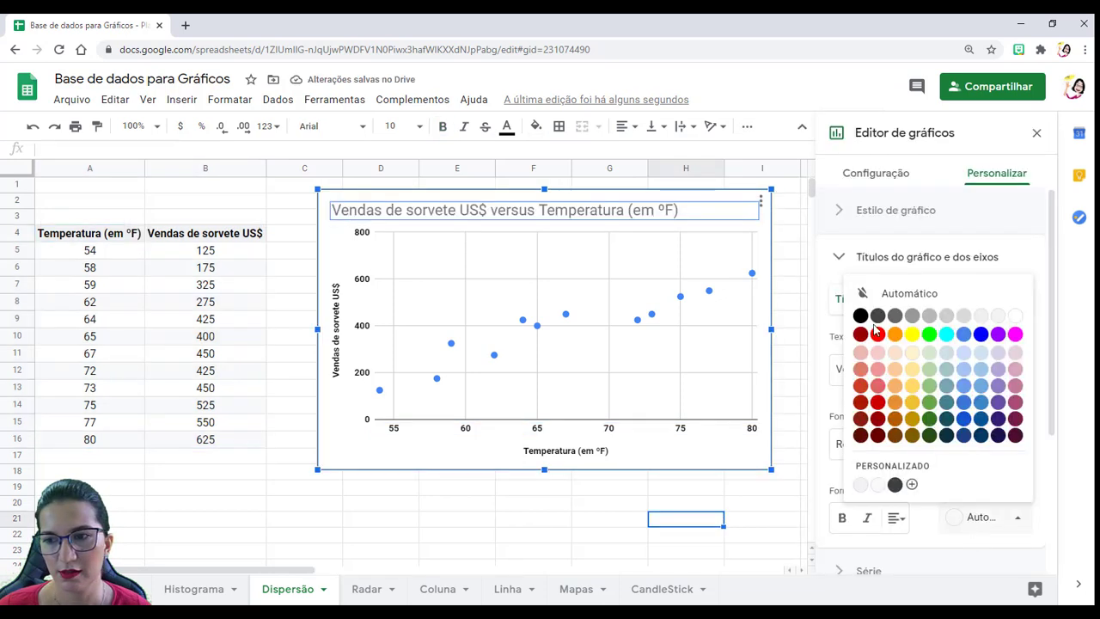
click(863, 315)
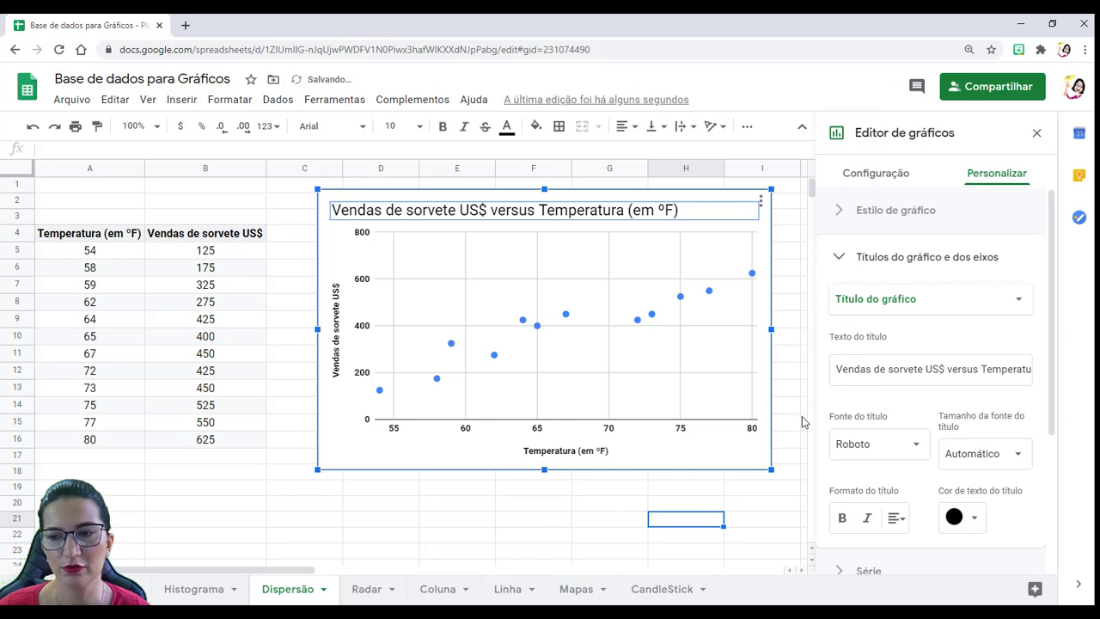
click(842, 519)
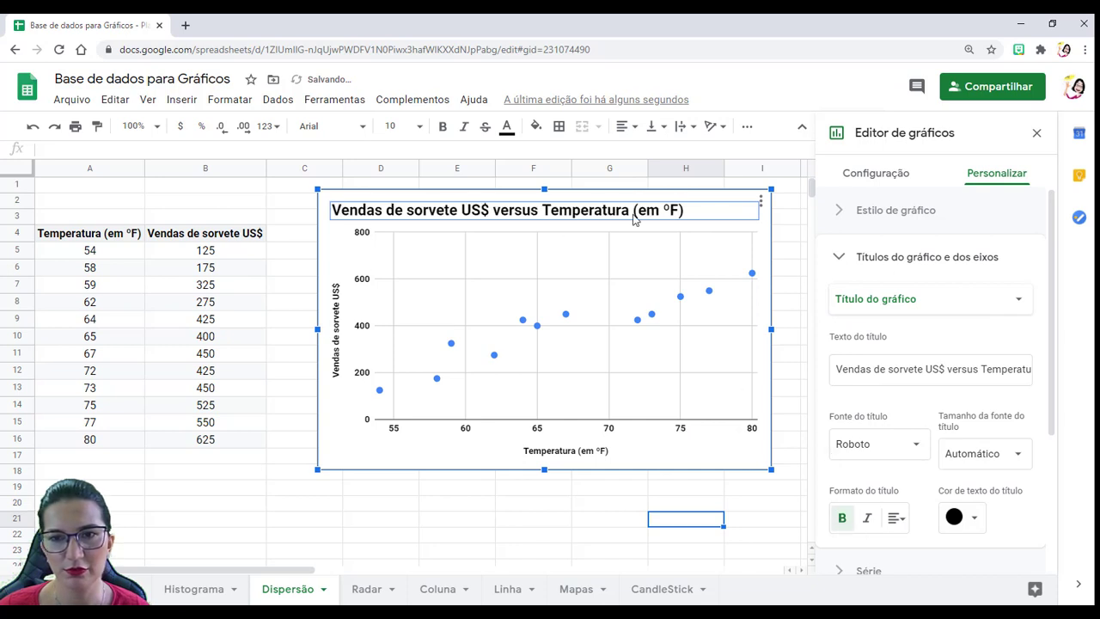
click(898, 519)
click(916, 548)
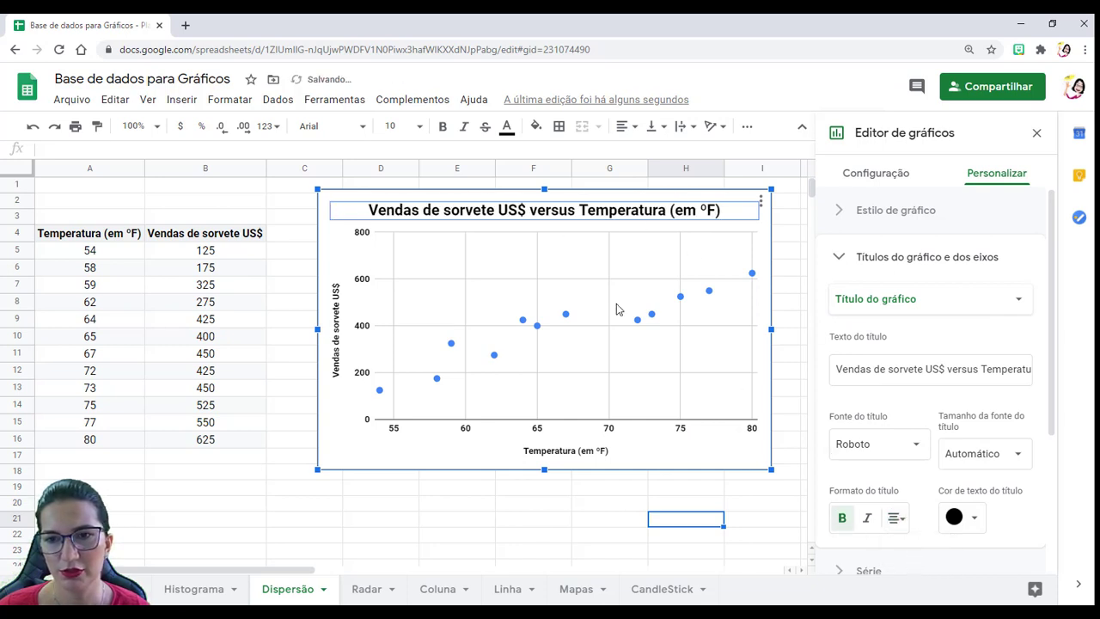
click(459, 507)
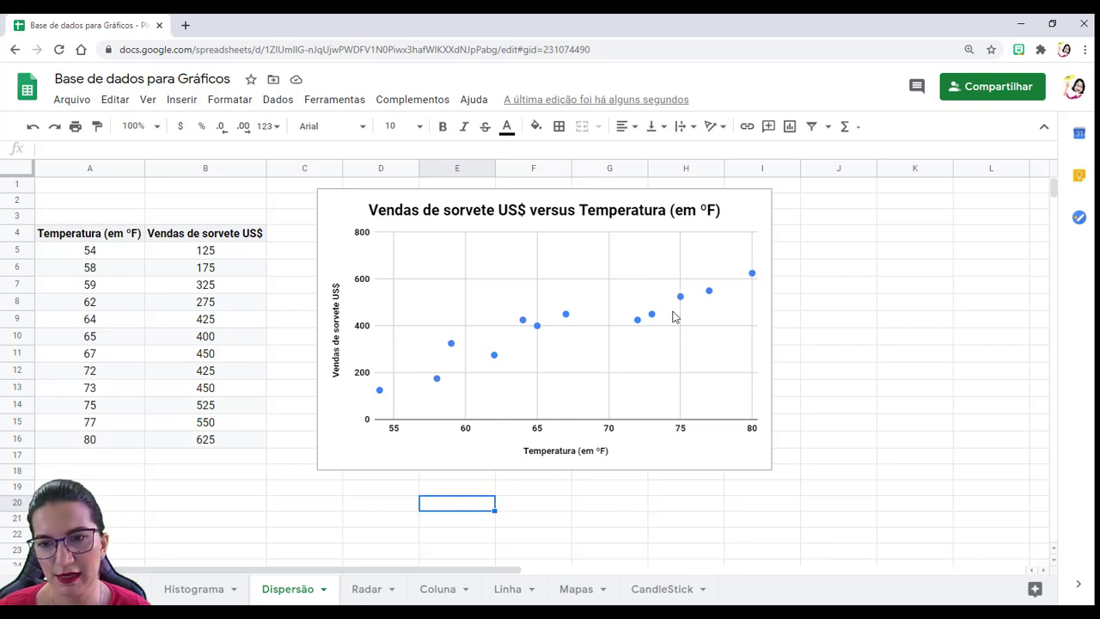
click(404, 389)
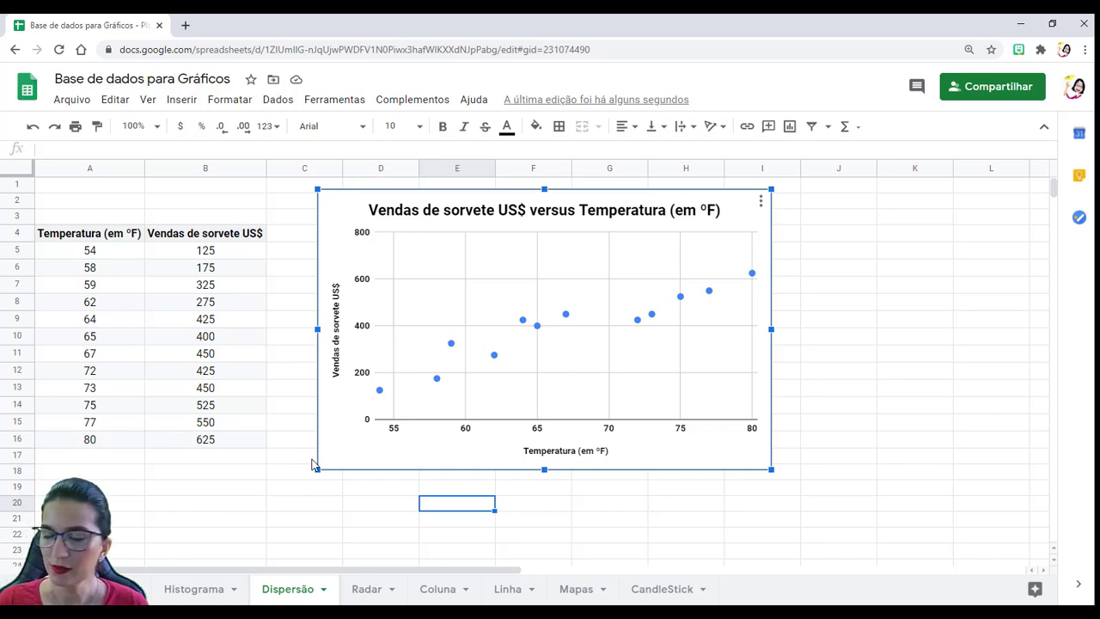
Insert a chart from the expenses table A3:C8 on the Radar sheet and place it beside the table
click(369, 590)
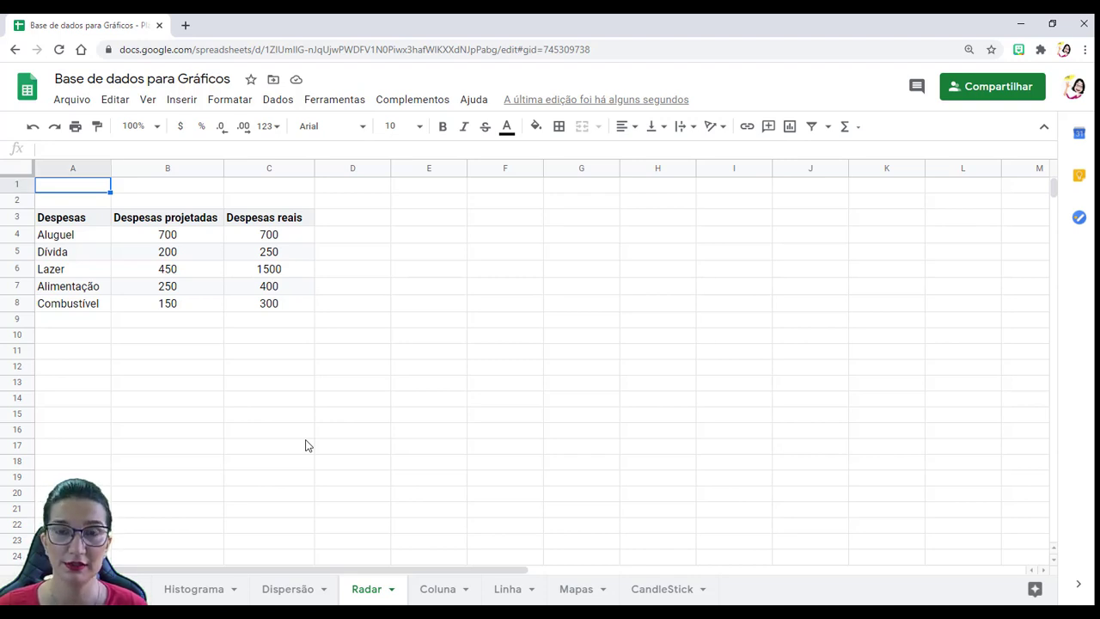
click(286, 422)
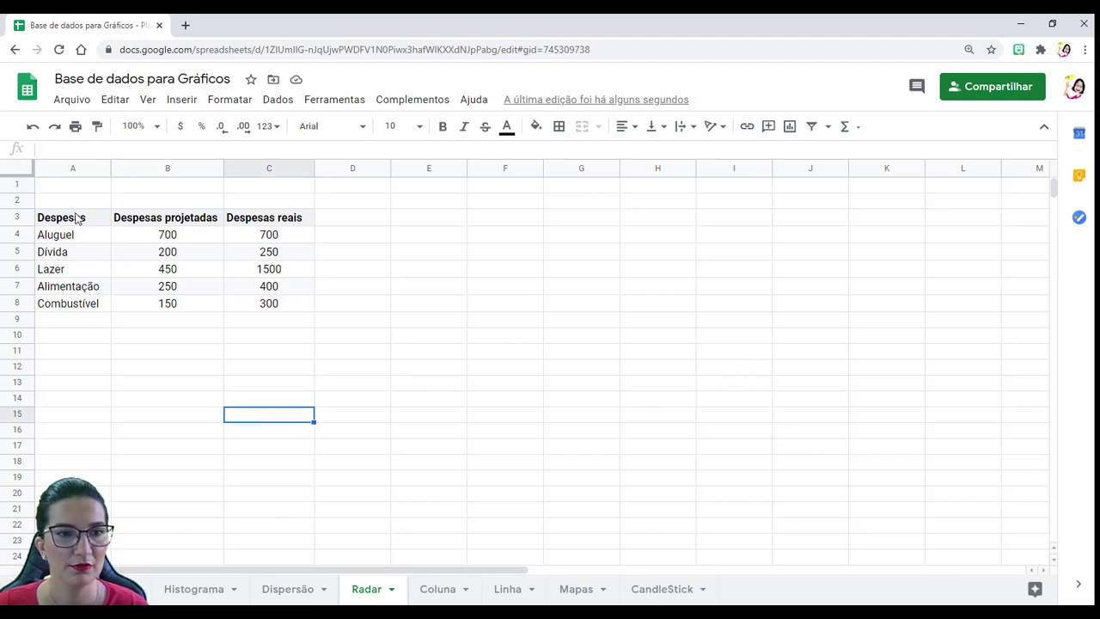
drag(76, 218, 295, 315)
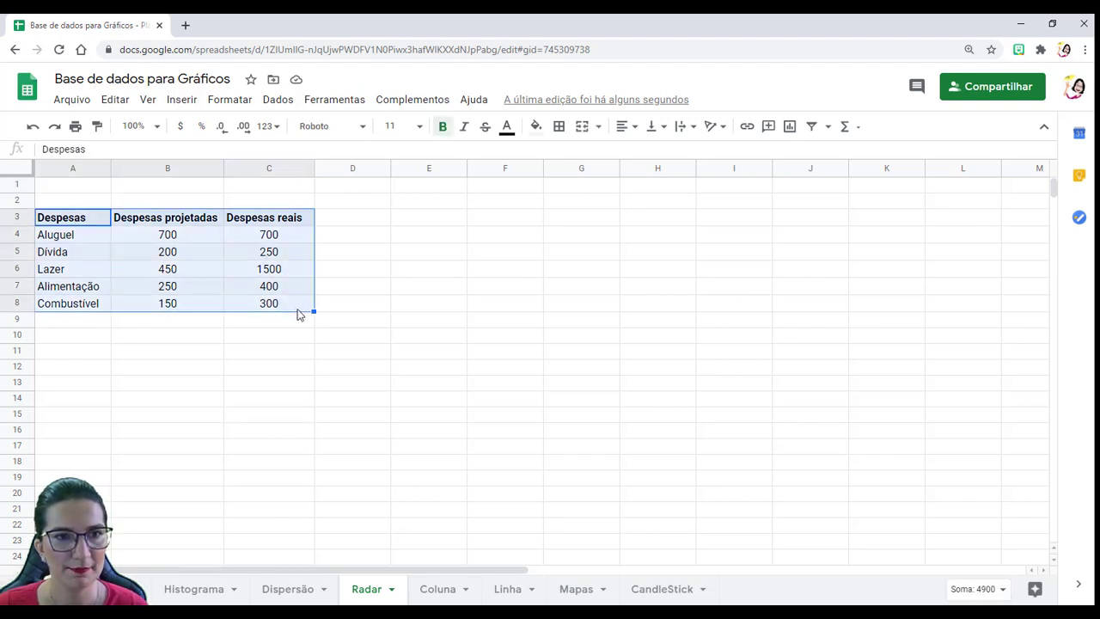
click(182, 101)
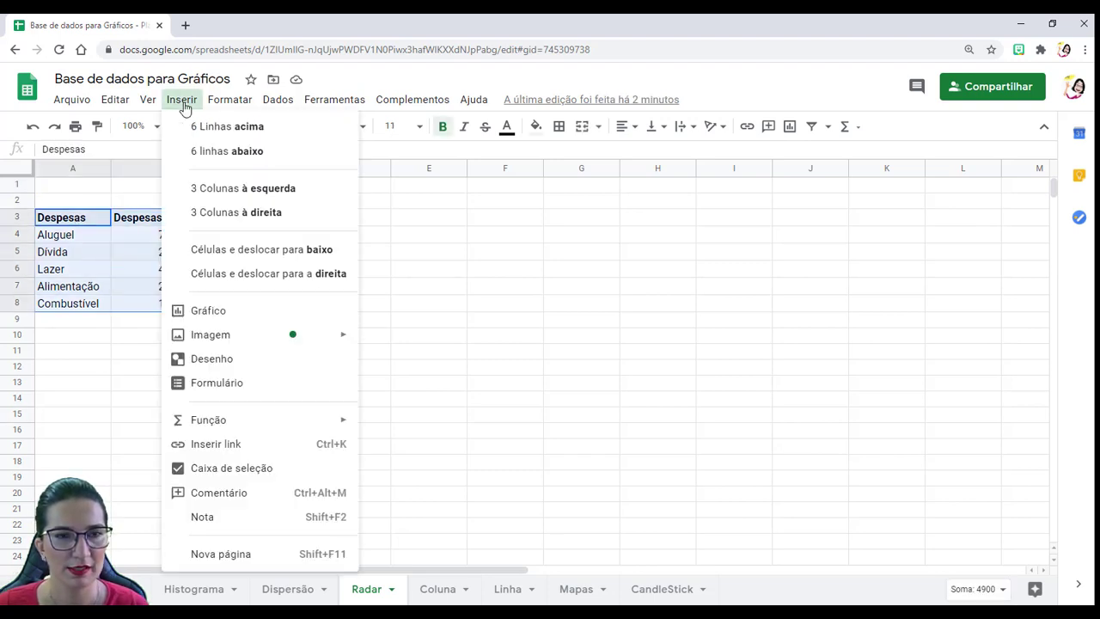
click(238, 312)
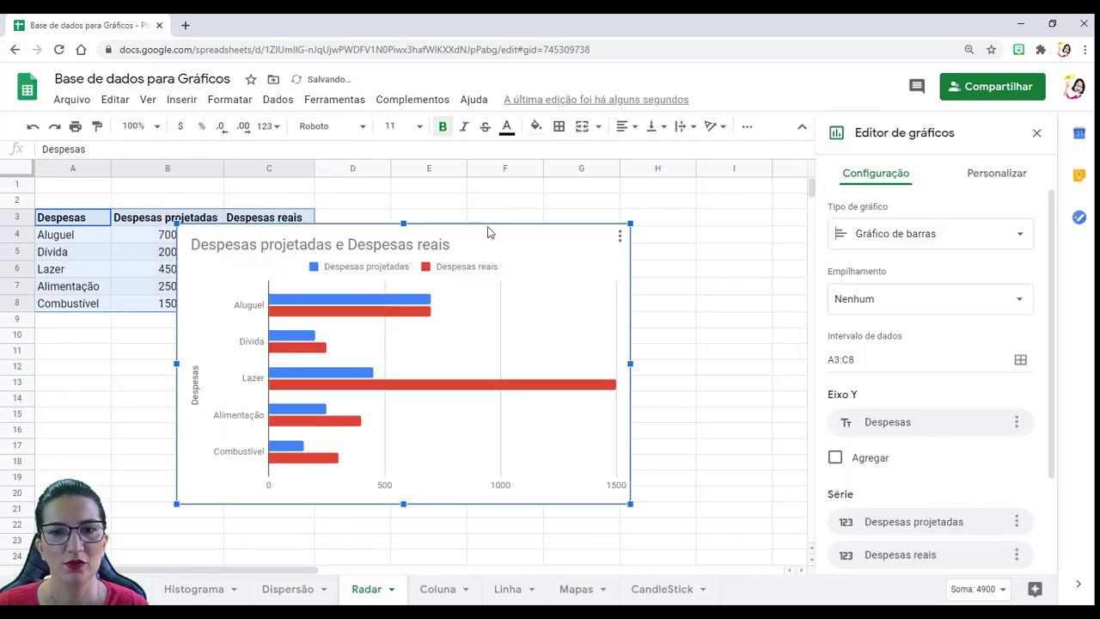
drag(488, 233, 653, 206)
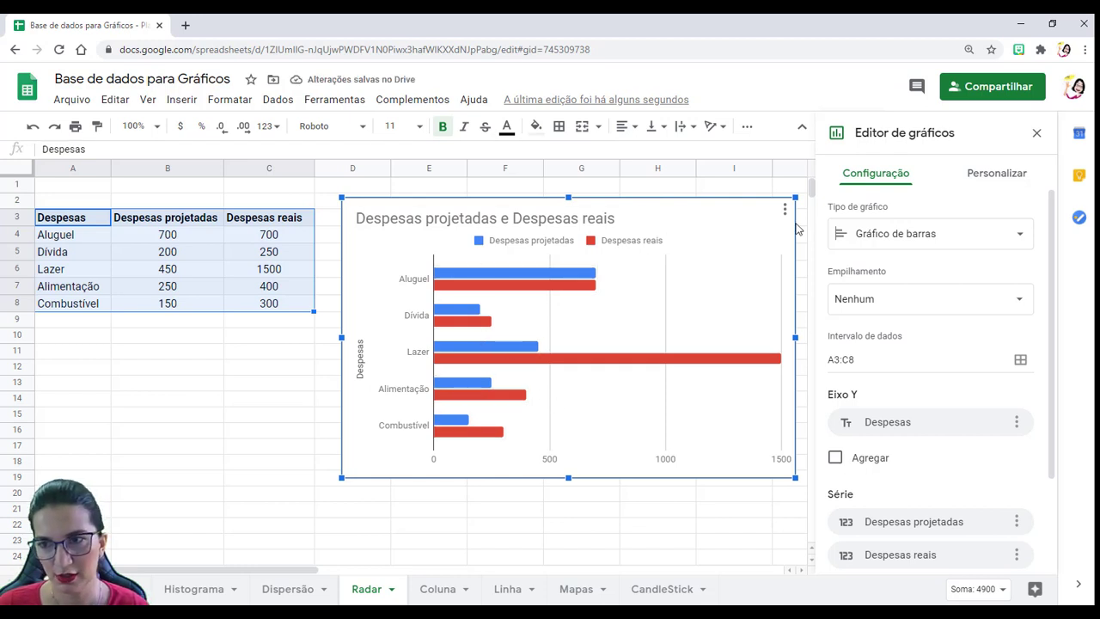
Change the expenses chart's type from bar to radar (Gráfico de radar)
click(889, 243)
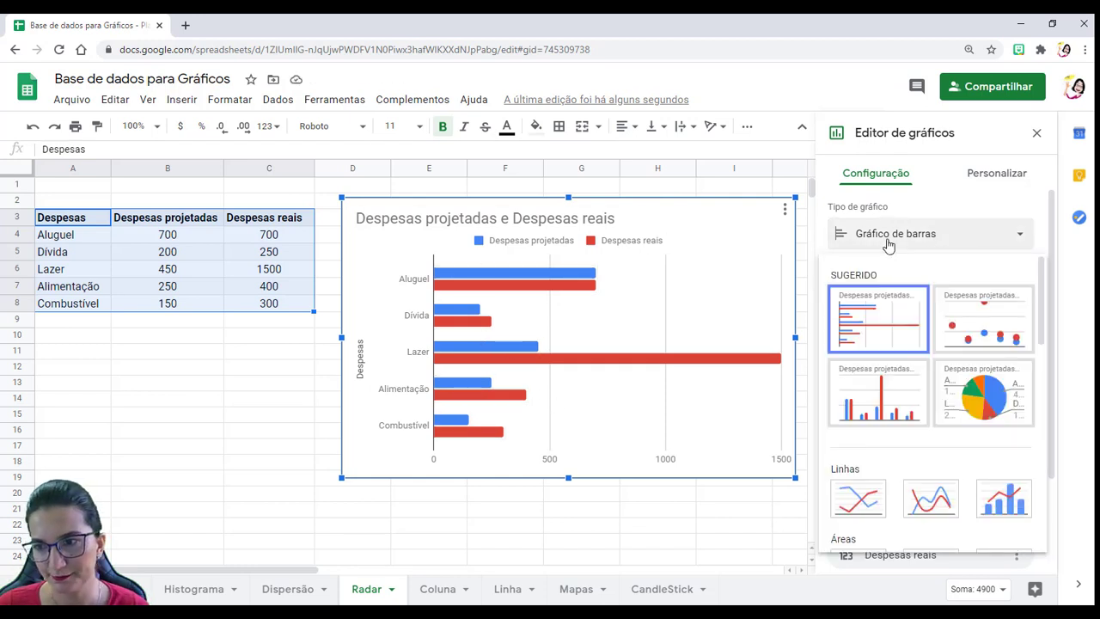
scroll(911, 344, down, 3)
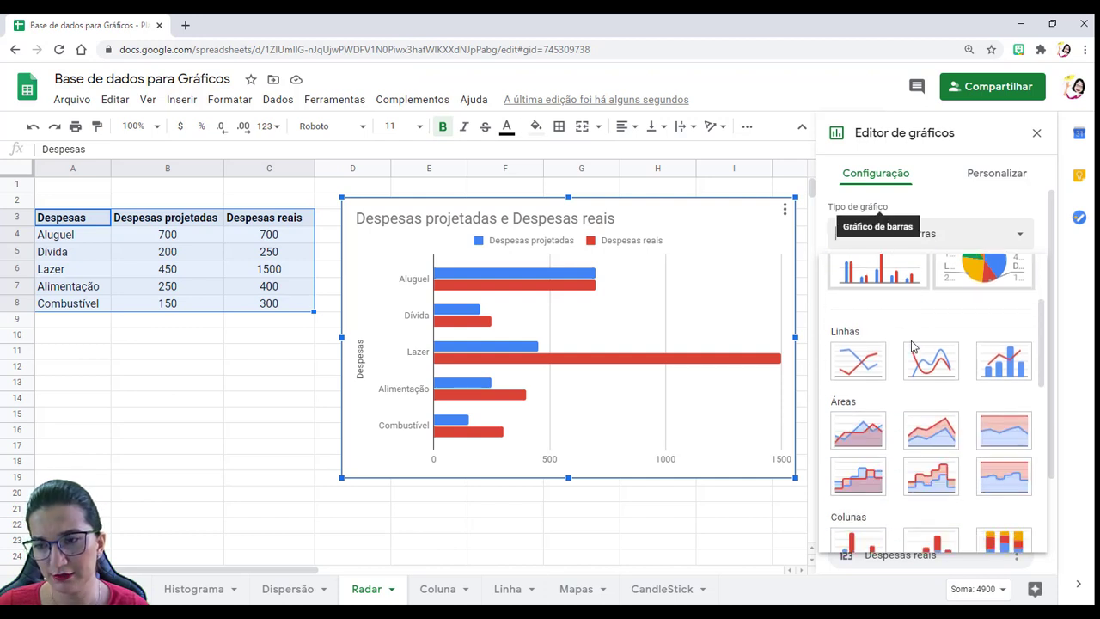
scroll(913, 348, down, 3)
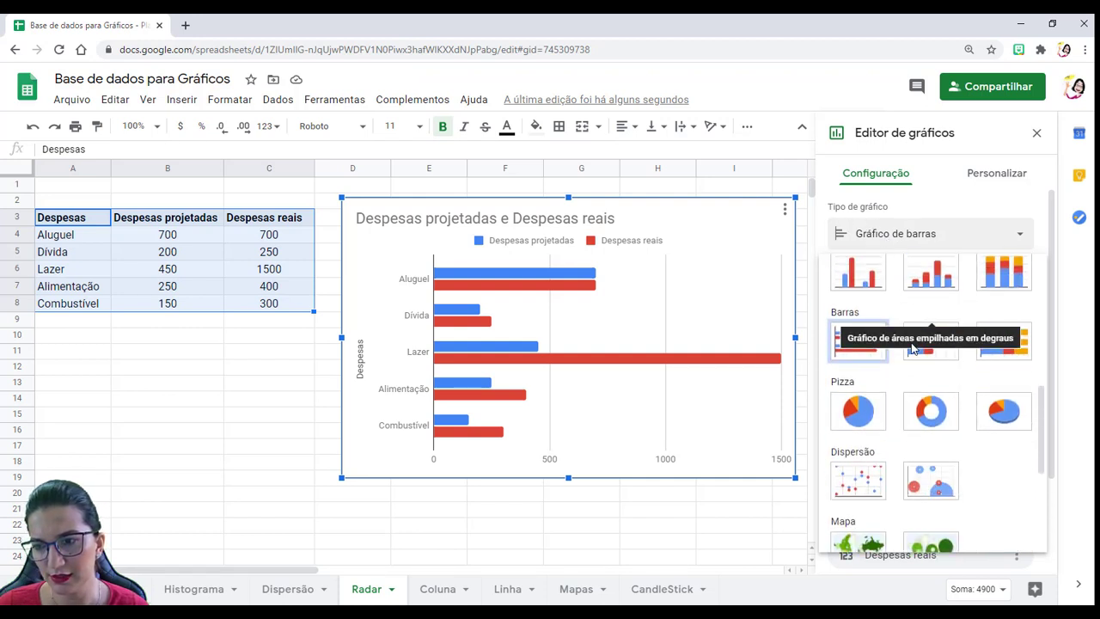
scroll(914, 348, down, 5)
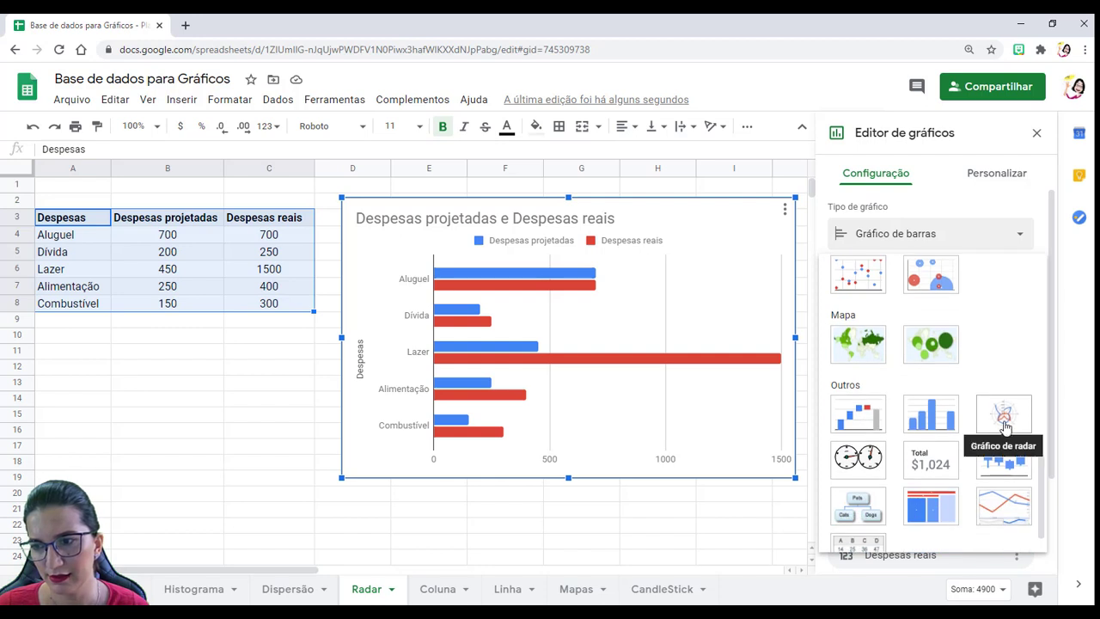
click(1007, 416)
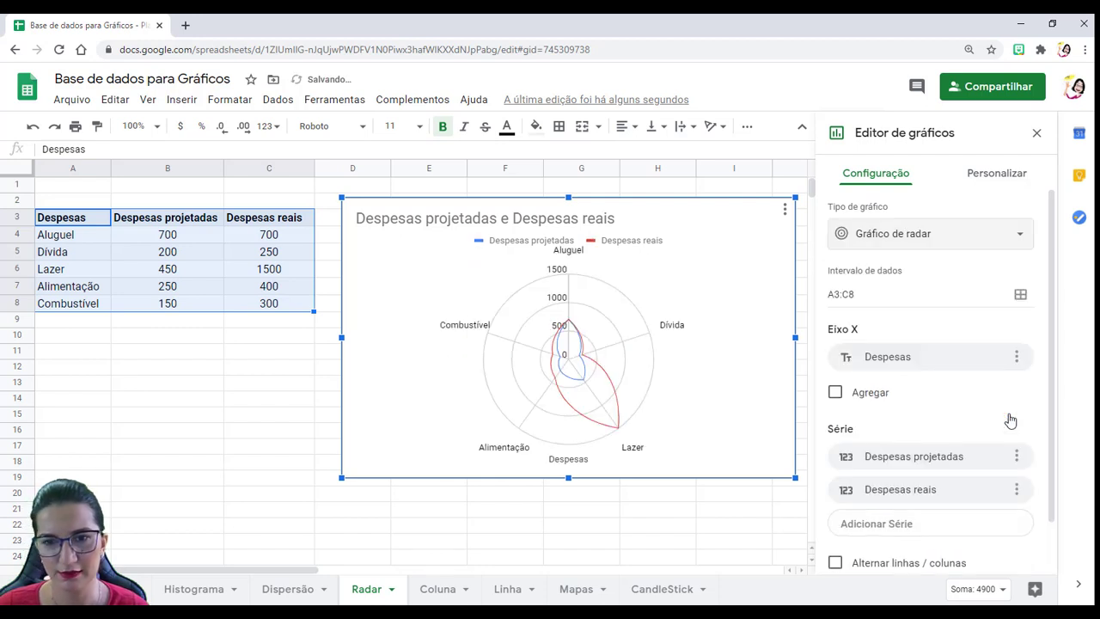
Format the radar chart's title, Despesas projetadas e Despesas reais, as bold, centred and black
click(622, 222)
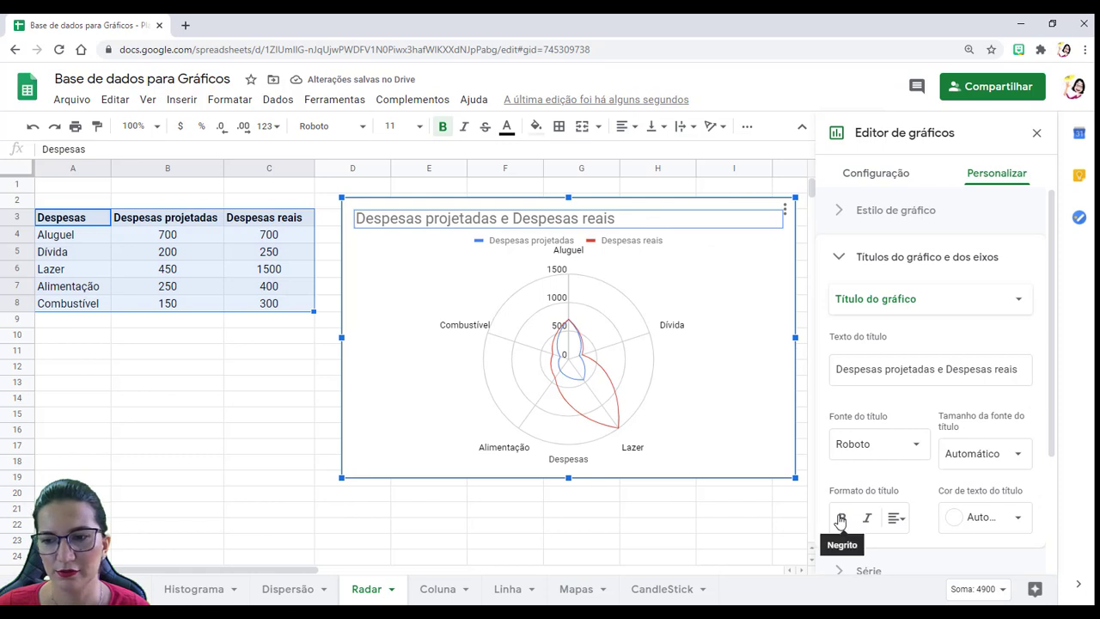
click(840, 518)
click(895, 518)
click(916, 551)
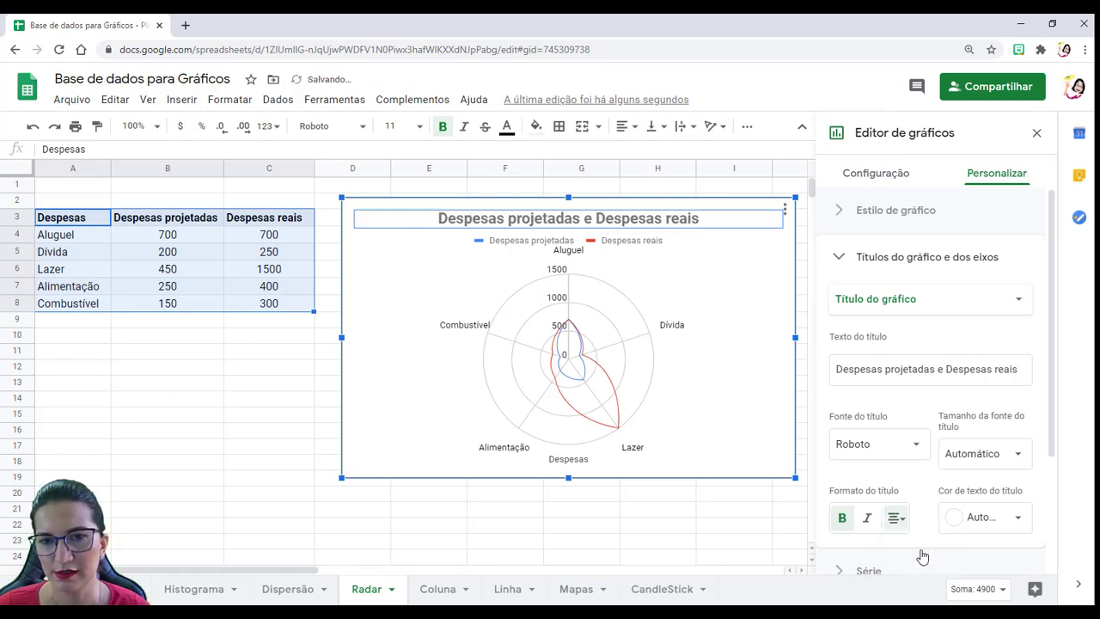
click(984, 518)
click(860, 317)
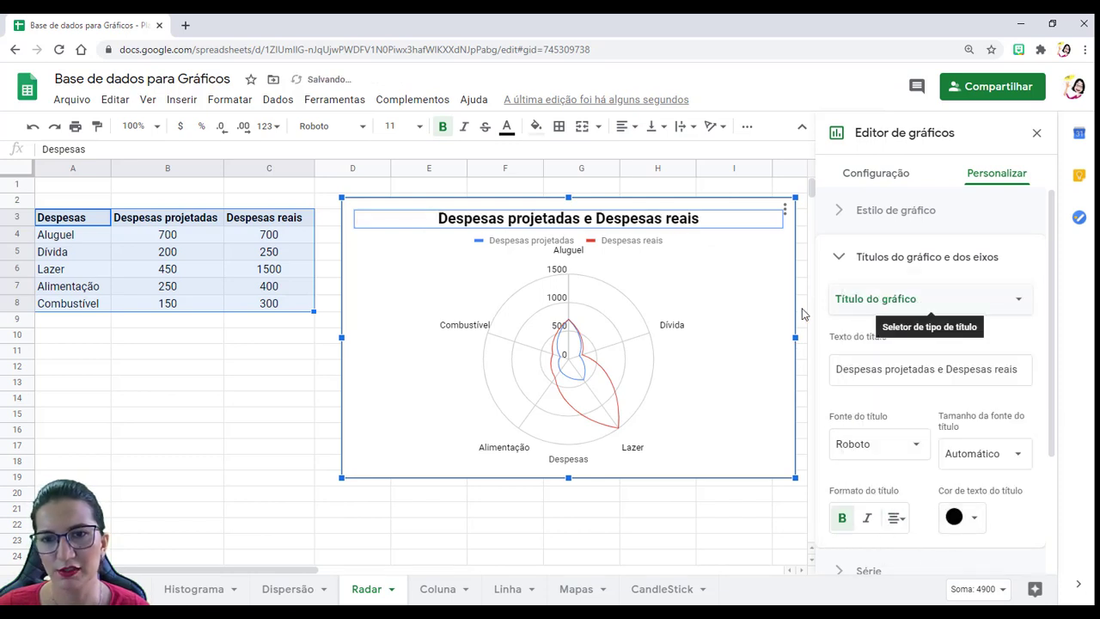
Place the radar chart's legend below the plot (Abaixo) and make its text black
click(646, 244)
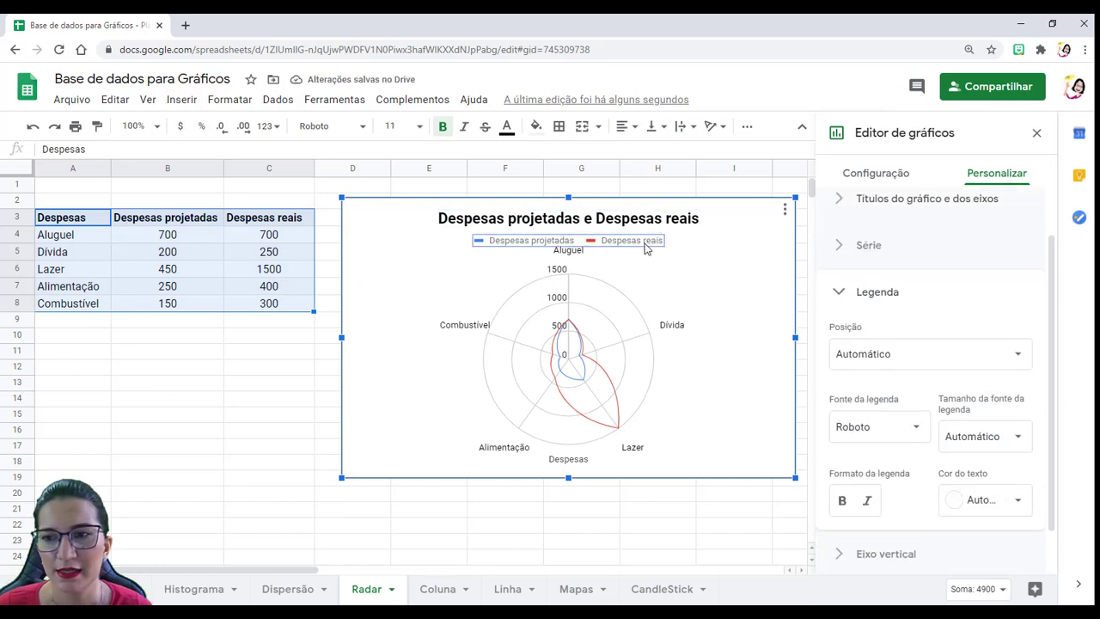
click(931, 368)
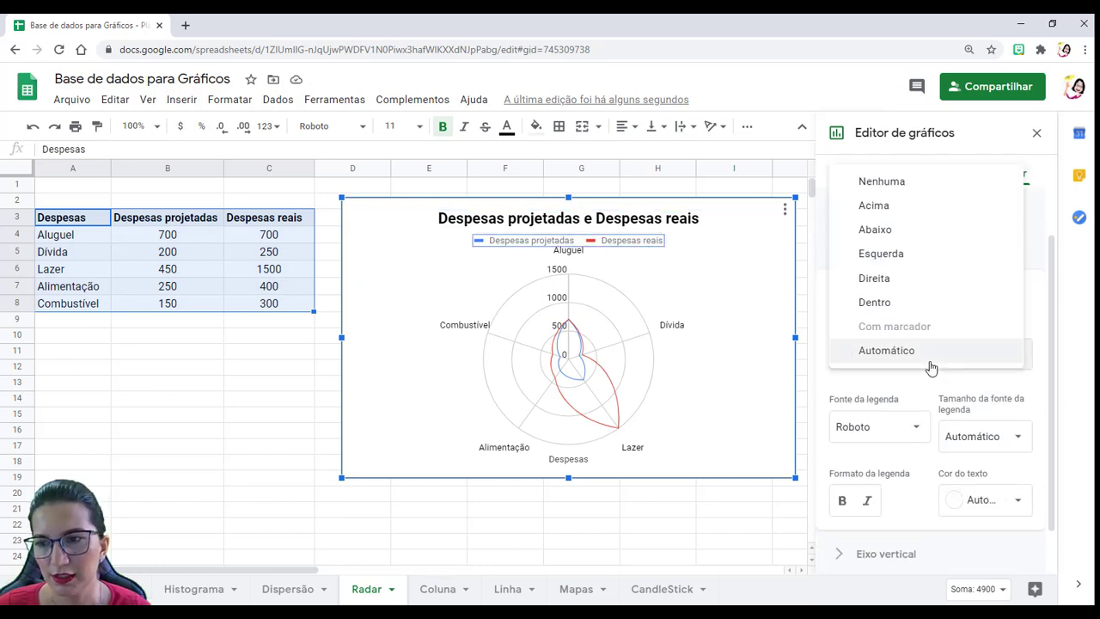
click(895, 229)
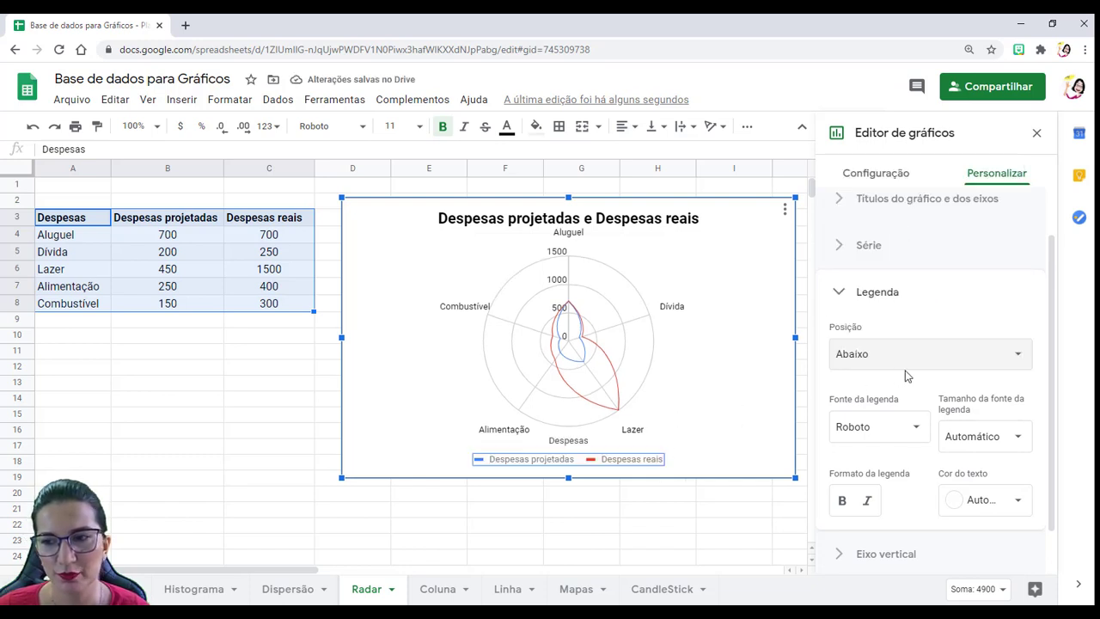
click(973, 502)
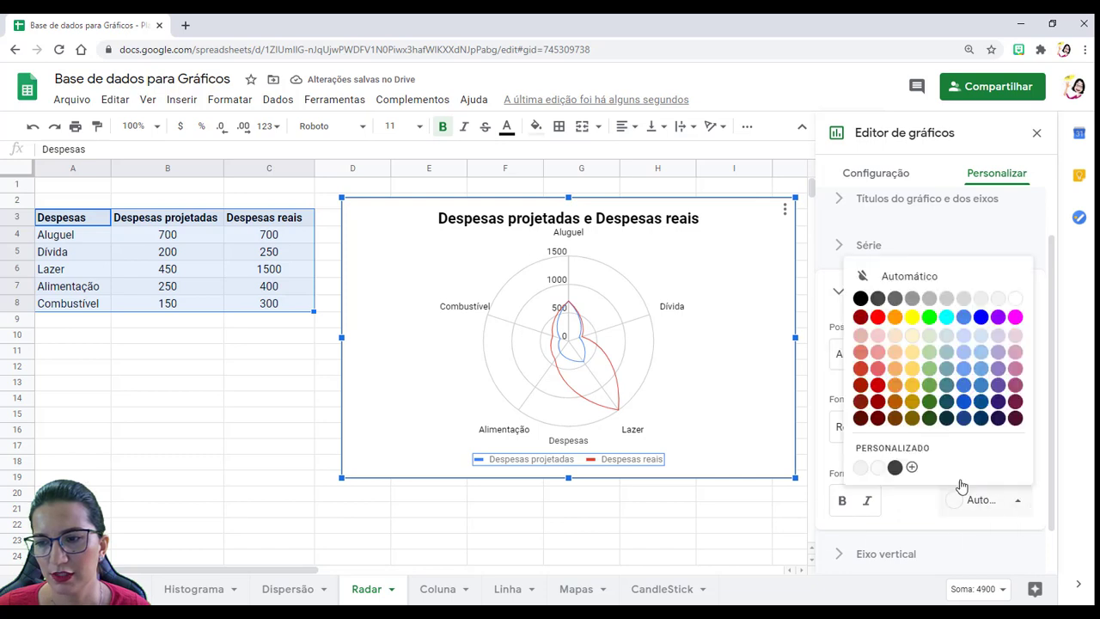
click(861, 299)
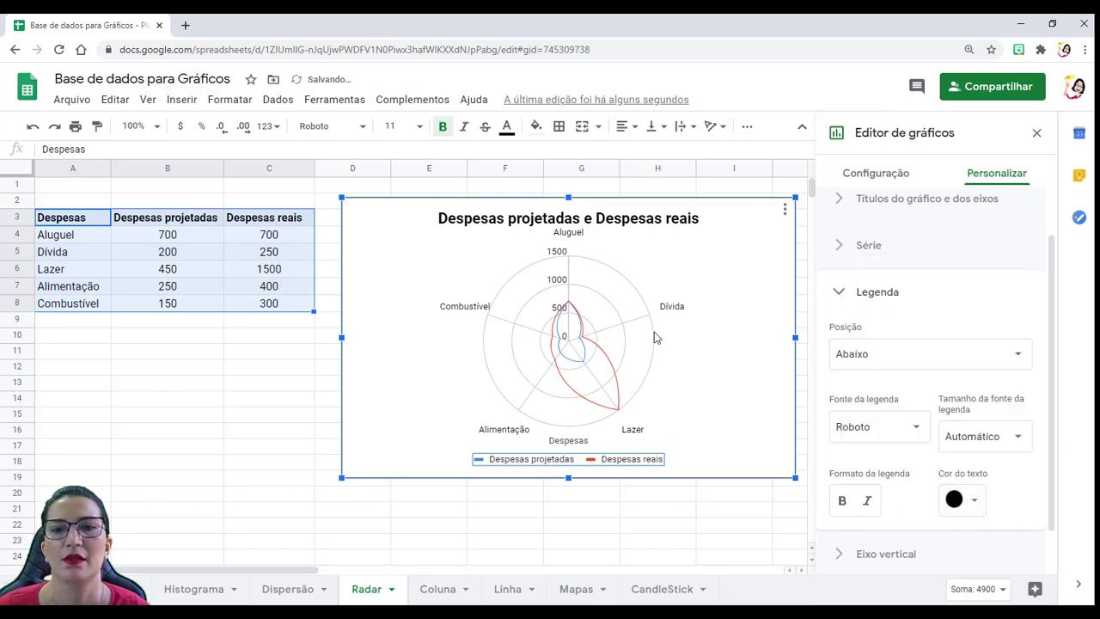
Close the chart editor and enlarge the radar chart to reach about column L and row 24, keeping it beside the table
click(675, 311)
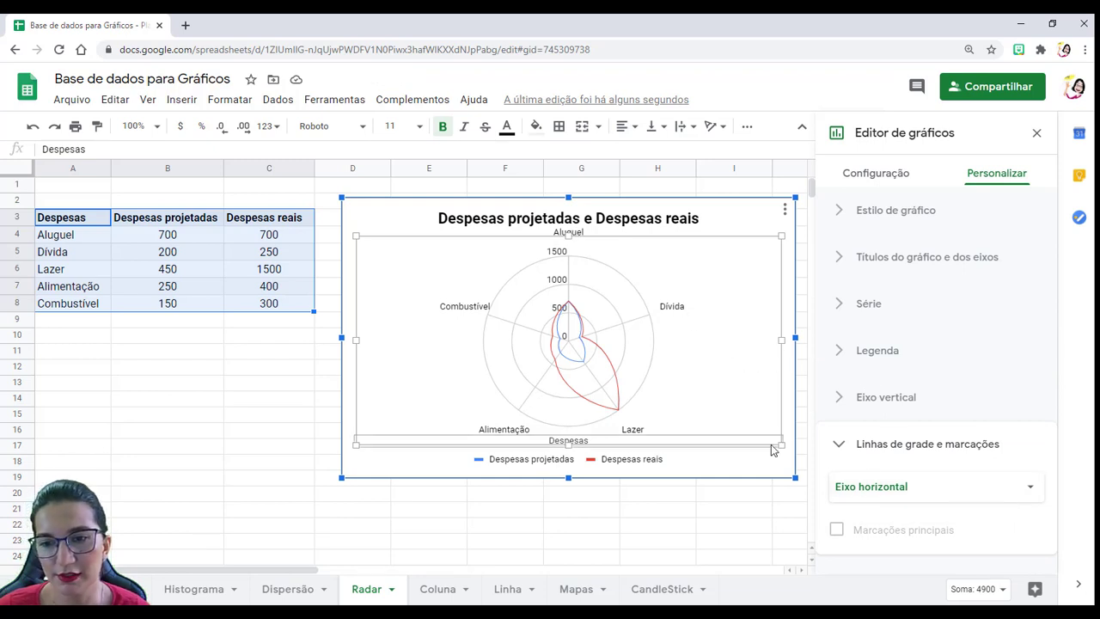
click(770, 471)
click(760, 529)
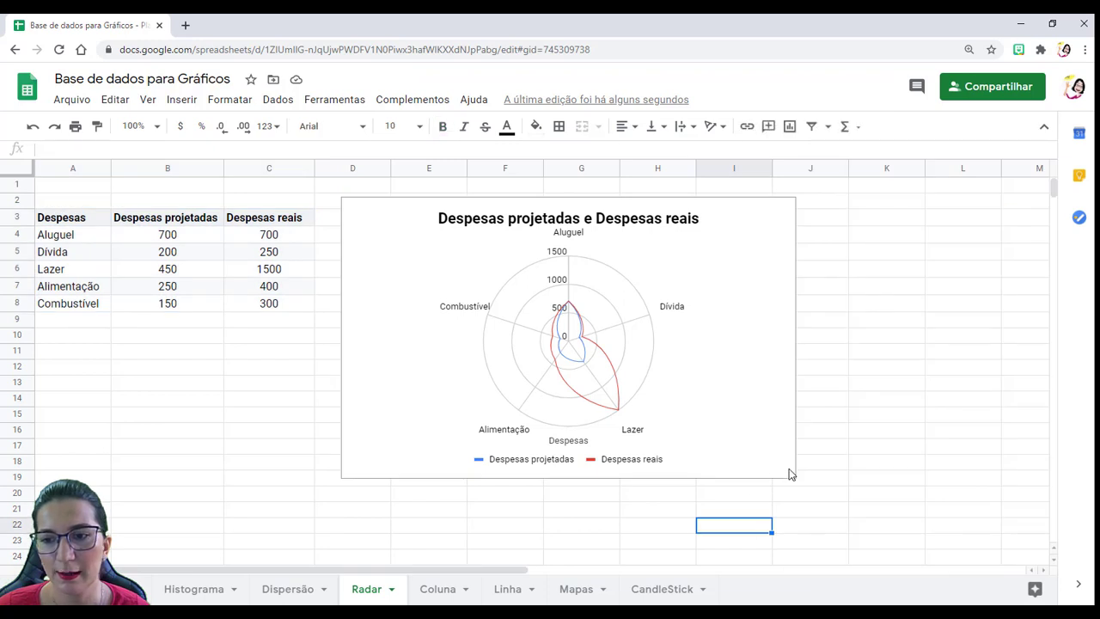
click(783, 455)
drag(794, 476, 968, 523)
drag(900, 478, 891, 463)
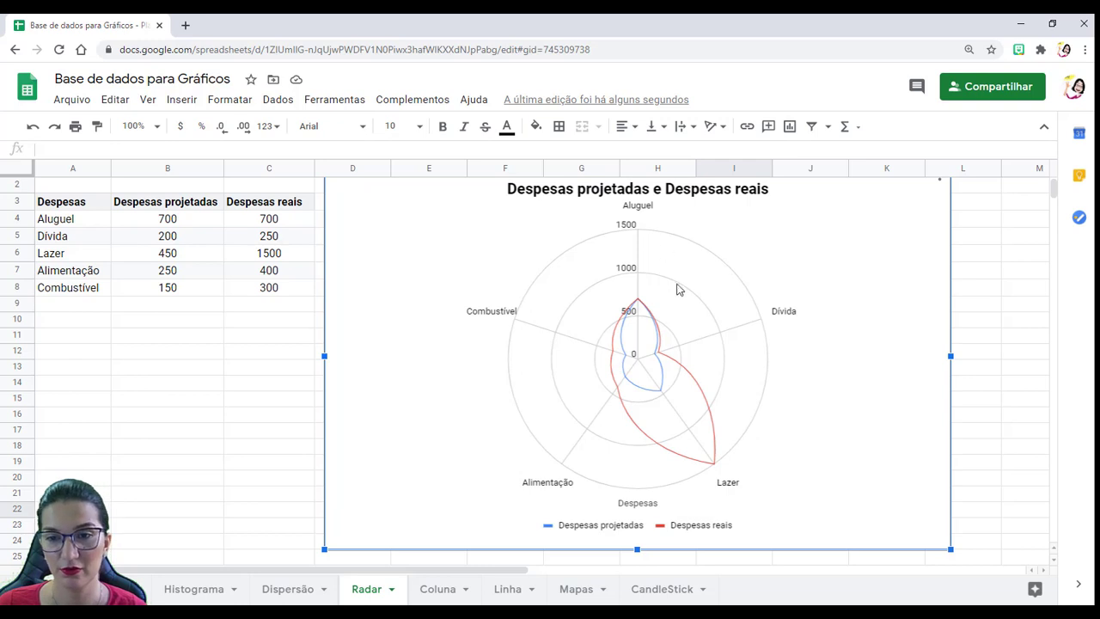
Select the expense categories from Aluguel to Combustível to compare them with the radar chart's axes
click(92, 220)
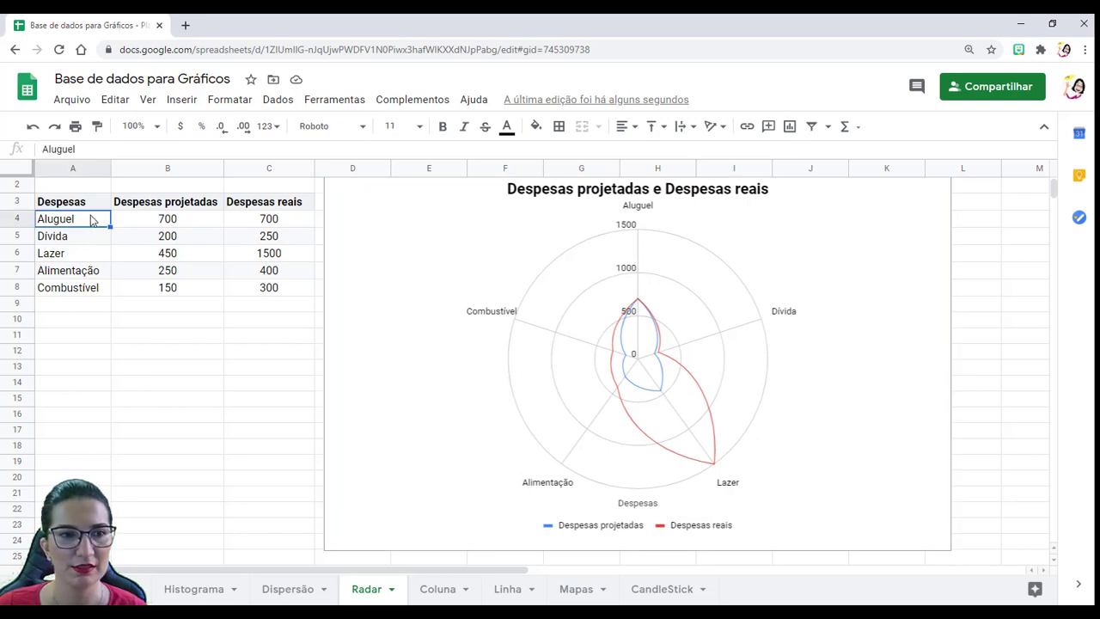
drag(92, 220, 95, 299)
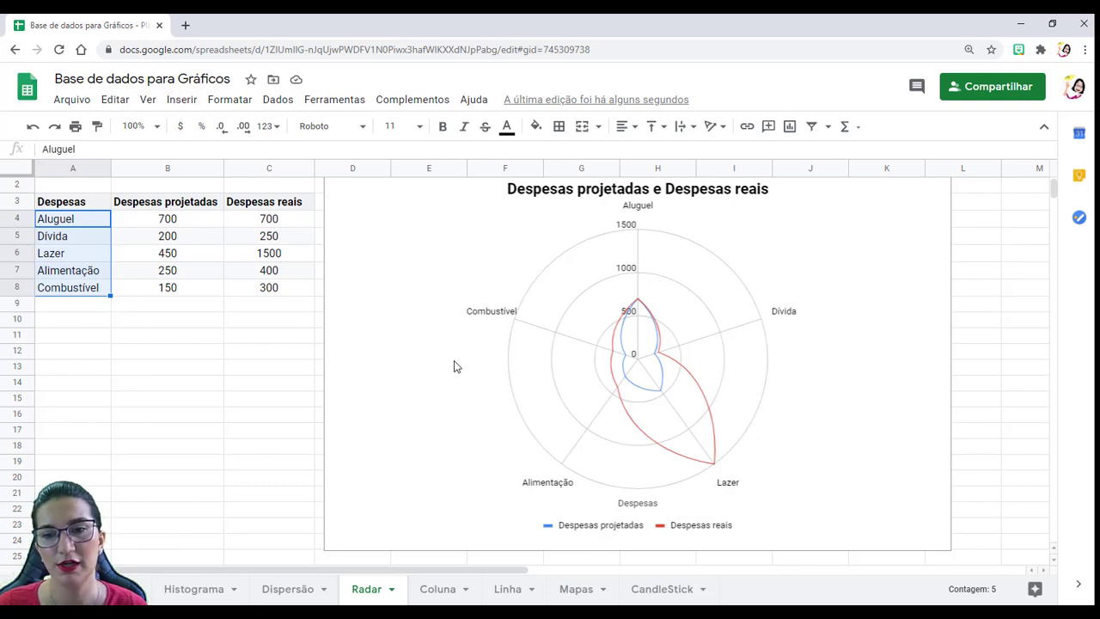
Set the radar chart's legend font size to 18
click(637, 529)
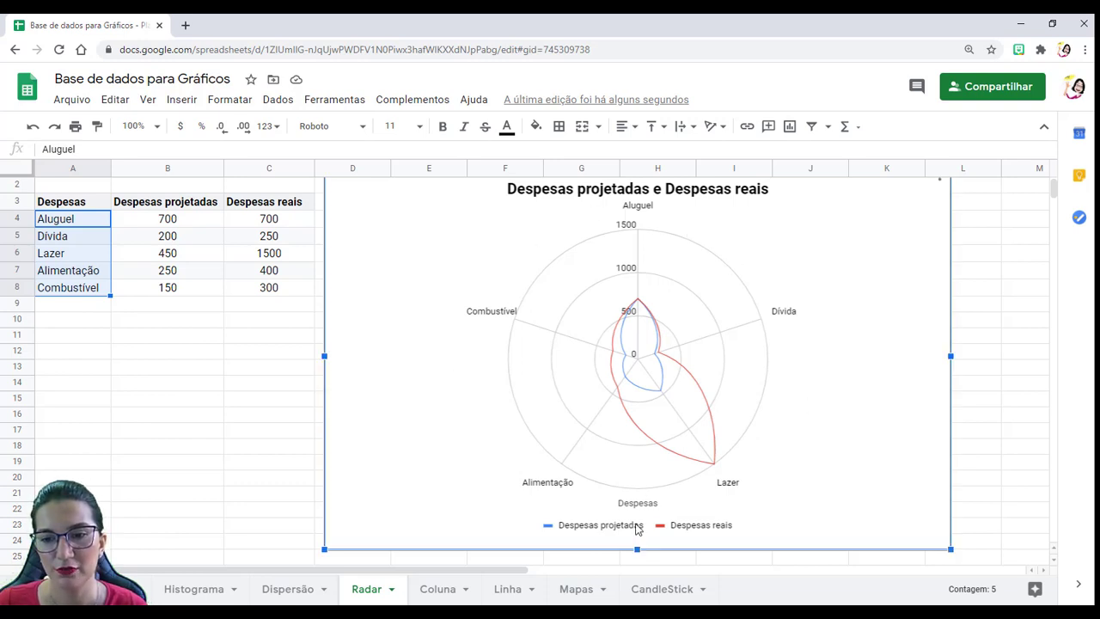
double_click(637, 528)
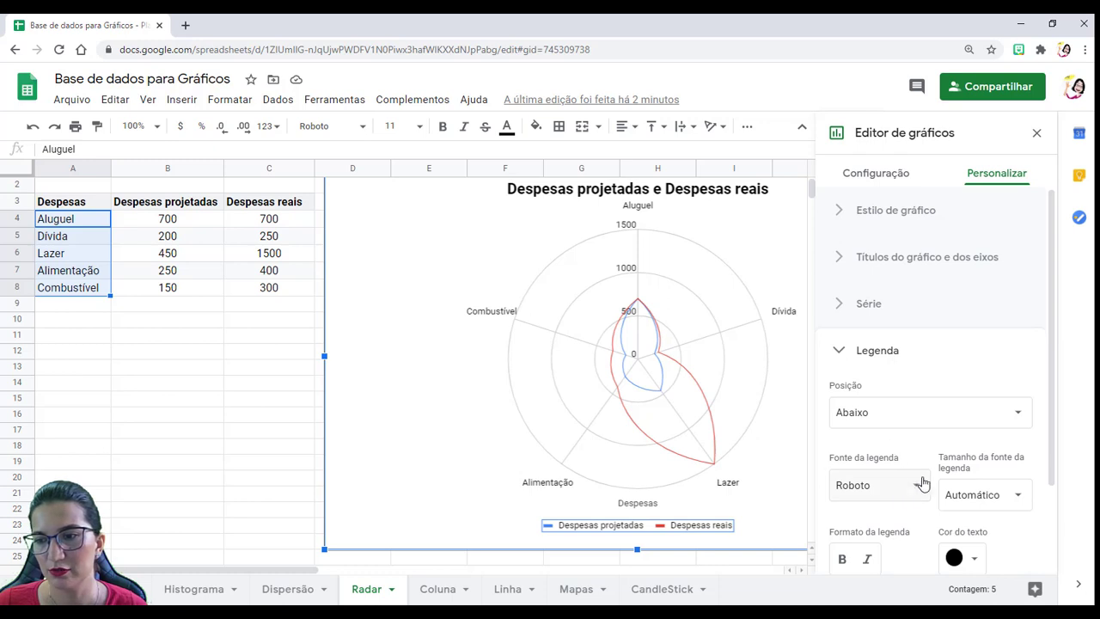
click(997, 494)
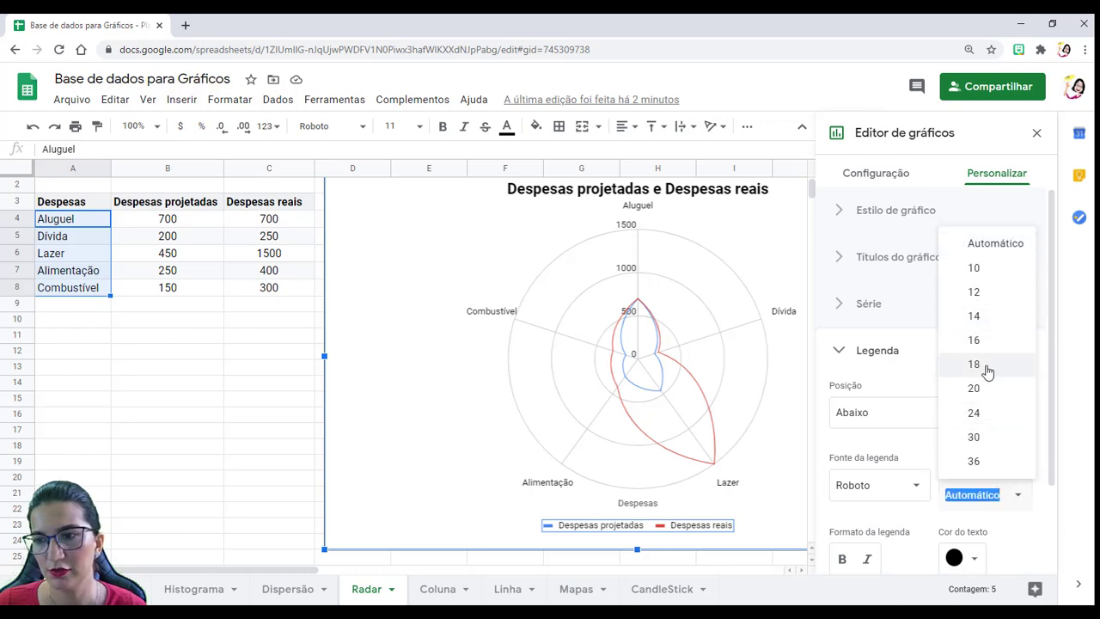
click(987, 370)
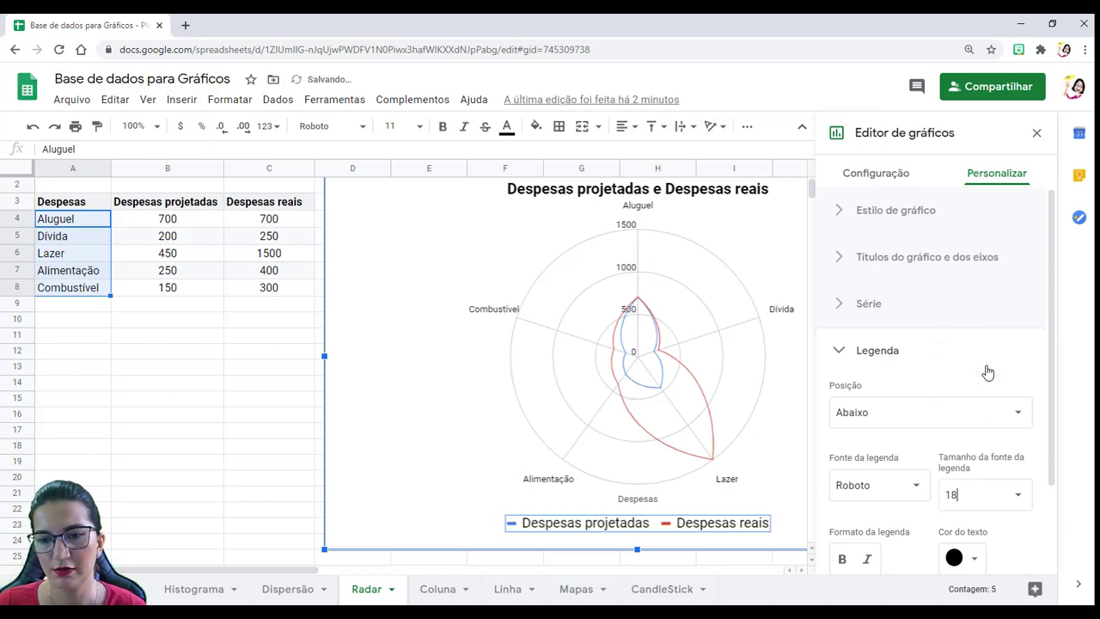
Close the radar chart's editor and switch to the Coluna sheet
click(478, 316)
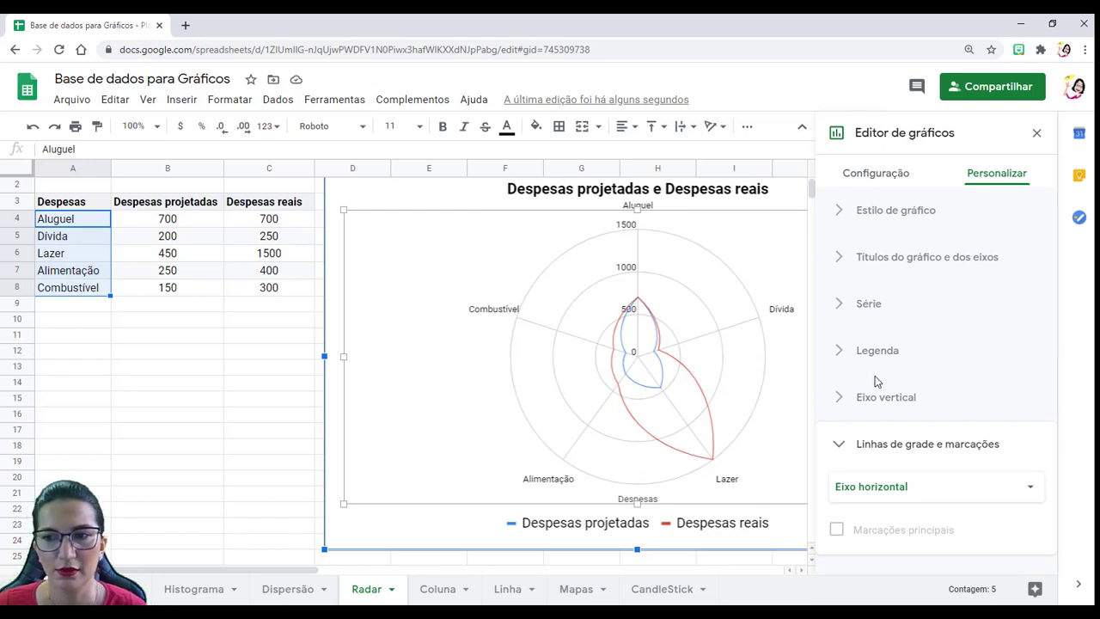
click(368, 189)
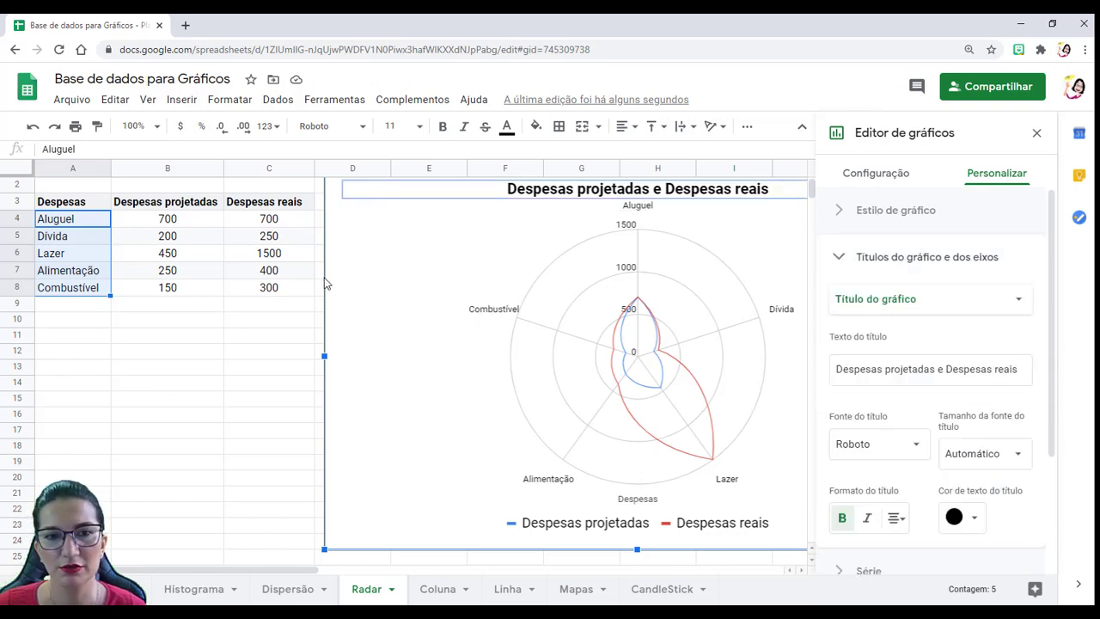
click(243, 354)
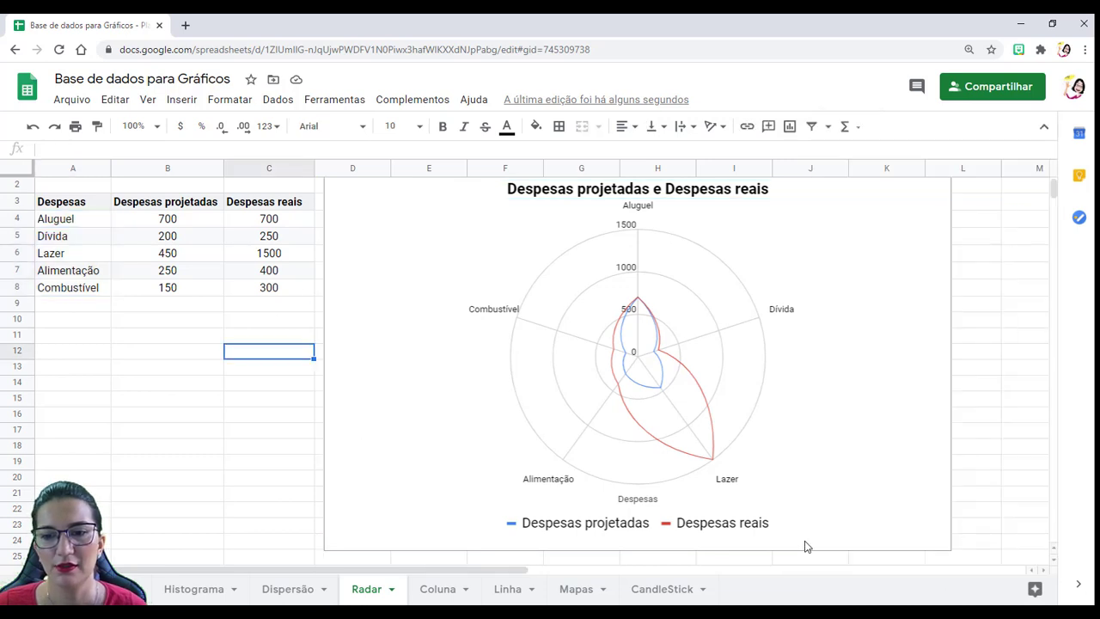
click(735, 529)
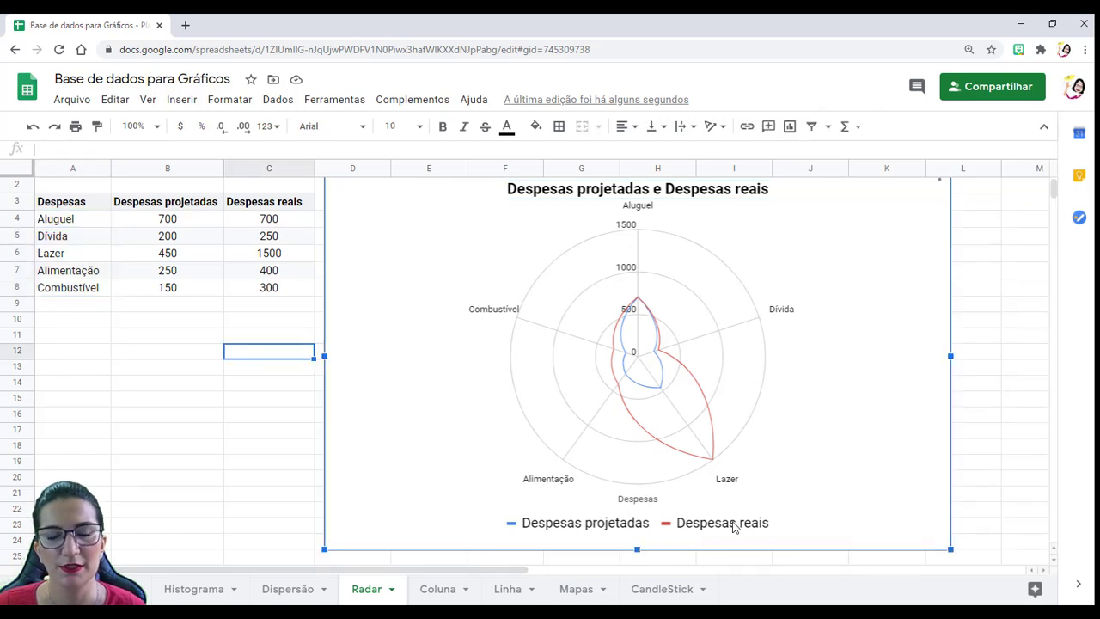
click(443, 589)
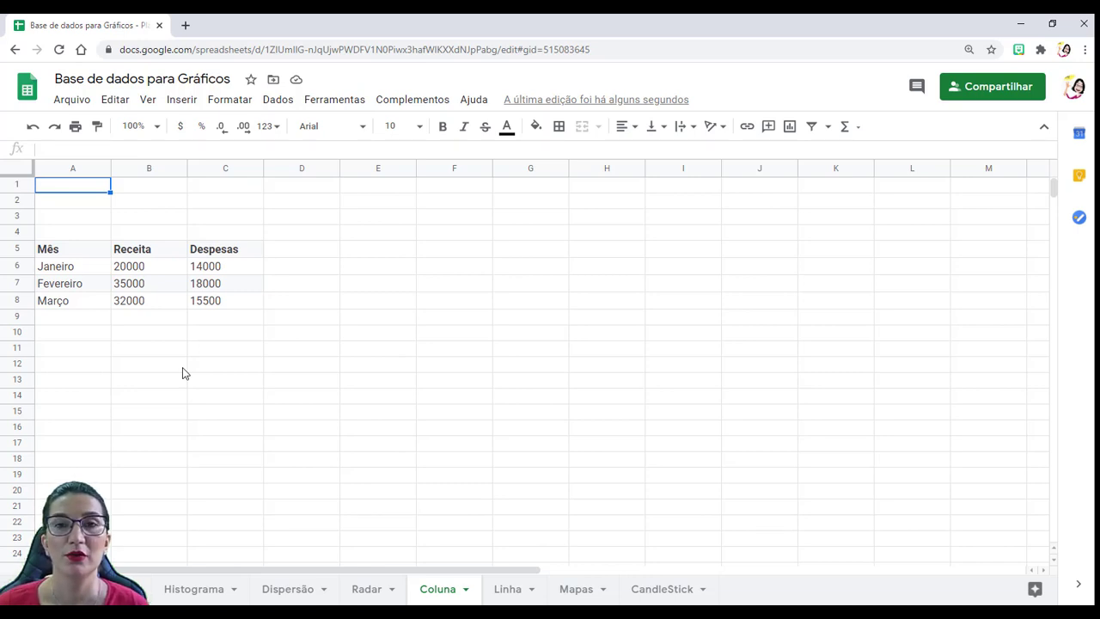
Examine the monthly table's Receita and Despesas headers and the empty cells beside them where more categories could go
drag(56, 251, 222, 300)
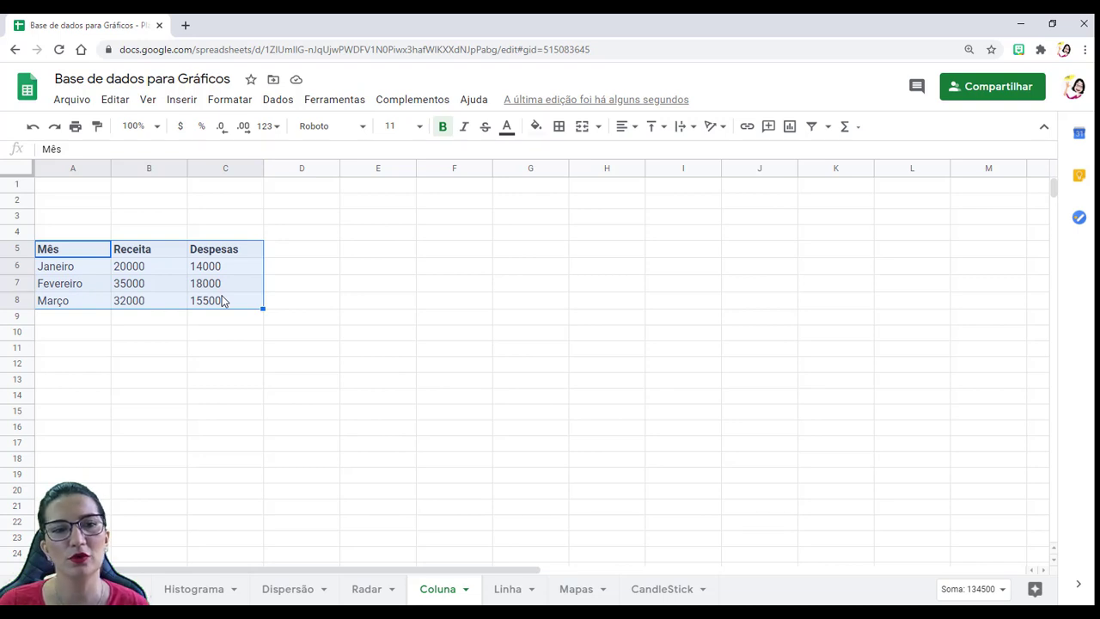
click(192, 349)
click(158, 253)
click(213, 254)
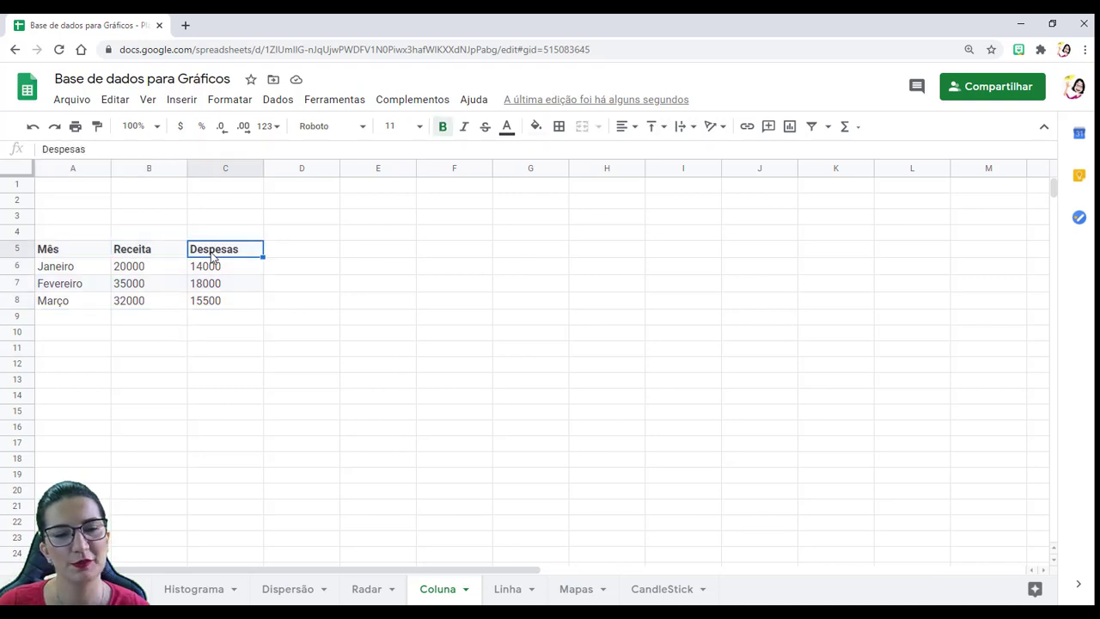
click(294, 254)
click(379, 258)
click(445, 253)
click(543, 254)
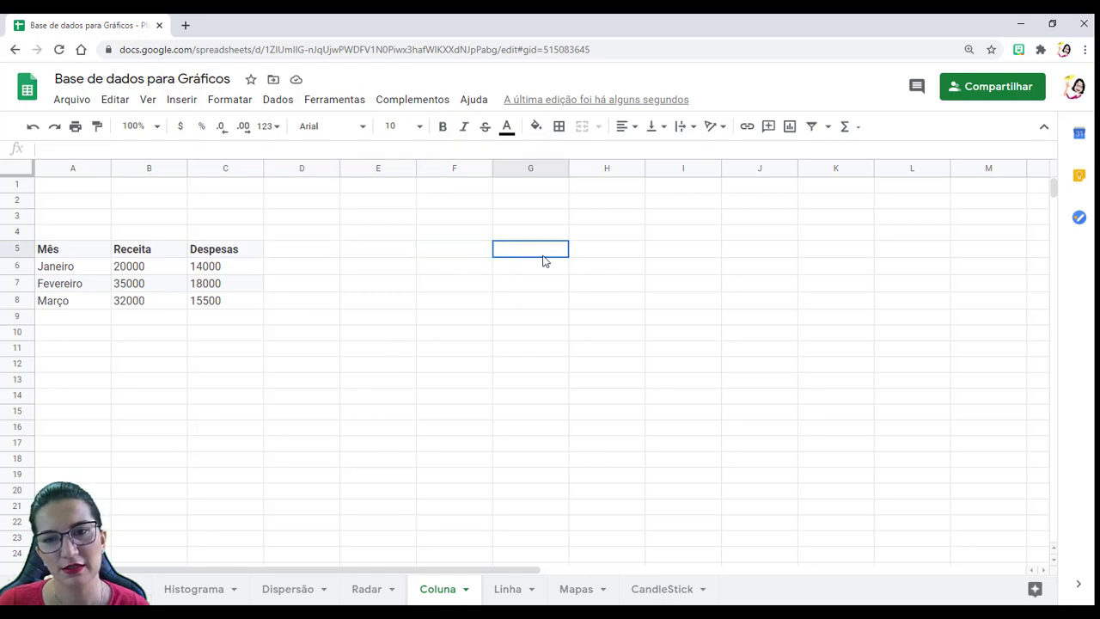
click(587, 258)
click(677, 258)
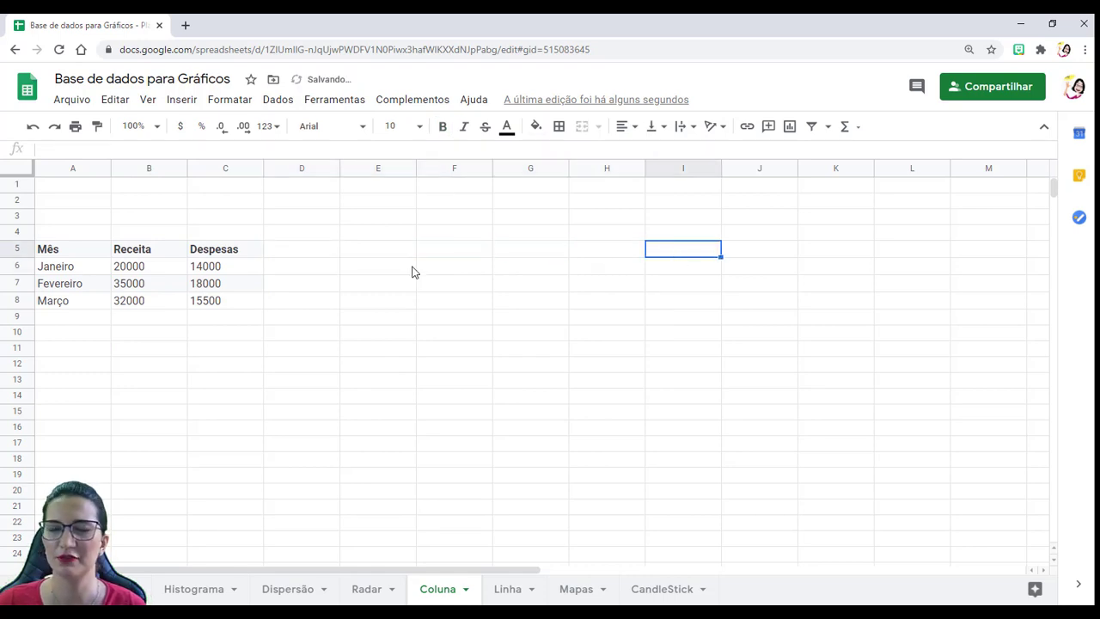
click(285, 273)
Review the whole monthly table, its Mês column and its Receita and Despesas values
drag(57, 253, 209, 300)
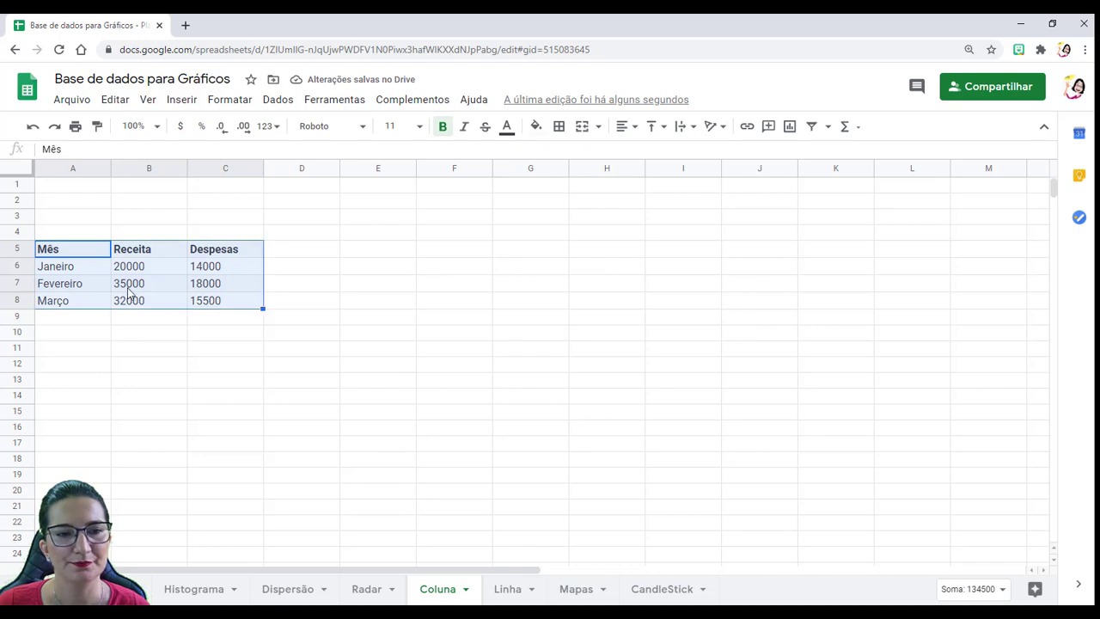
click(67, 342)
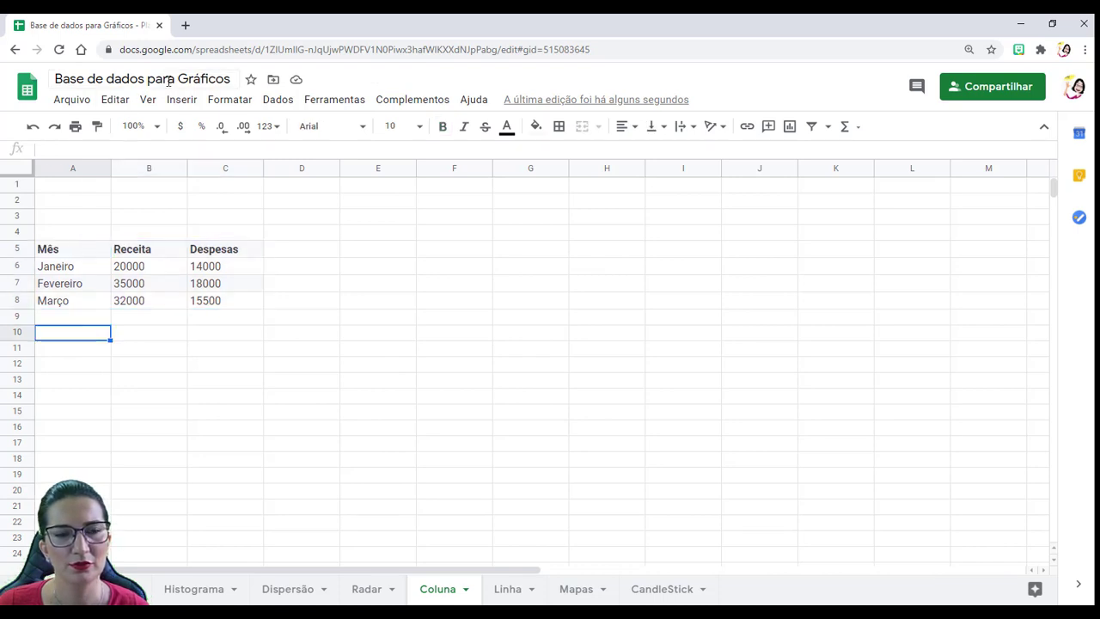
drag(81, 250, 89, 304)
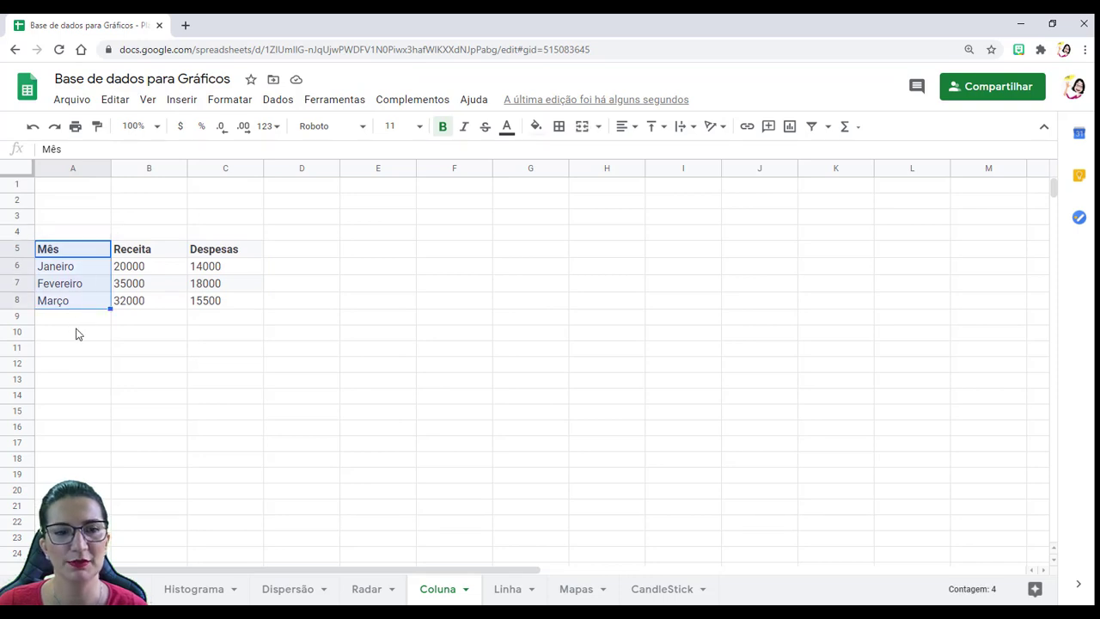
drag(147, 254, 229, 278)
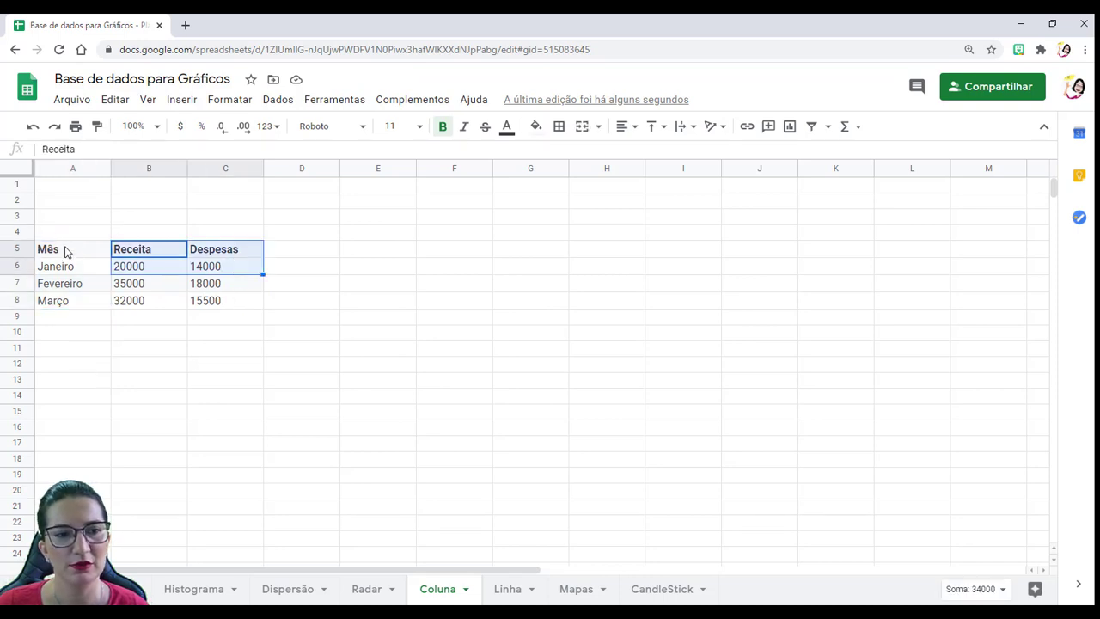
Insert a chart from the monthly table A5:C8 and move it beside the table, starting at about column D, row 3
drag(66, 250, 210, 303)
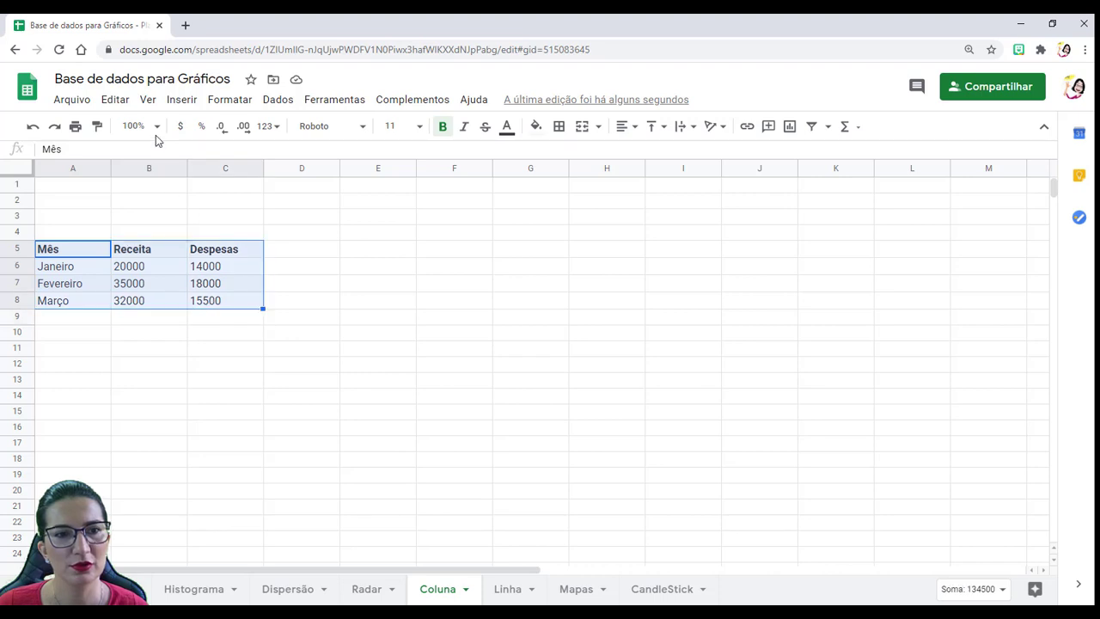
click(178, 100)
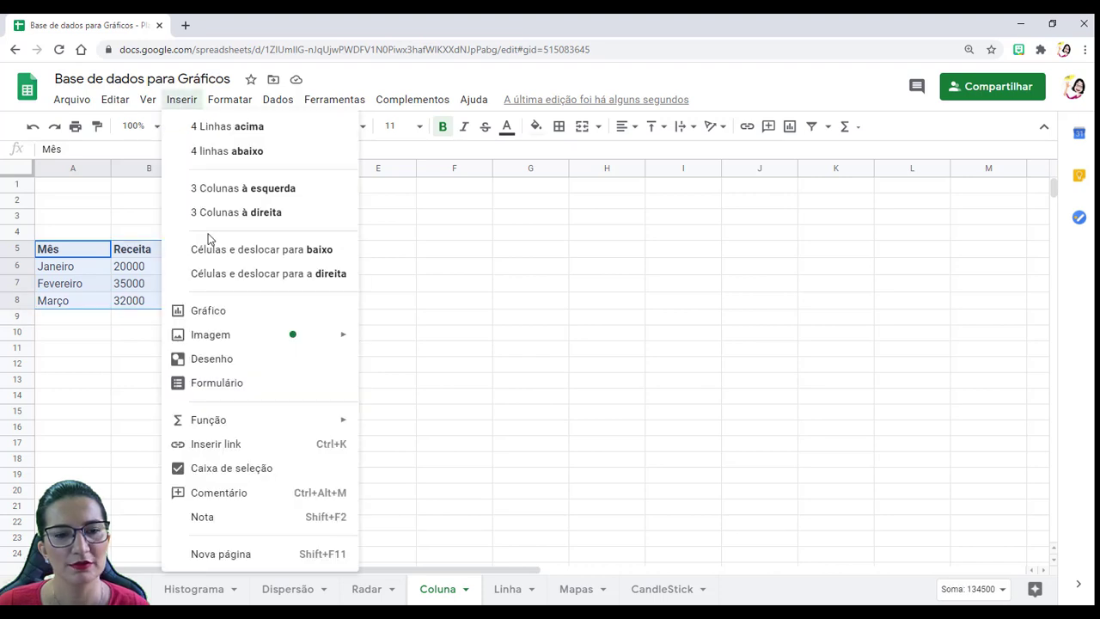
click(218, 311)
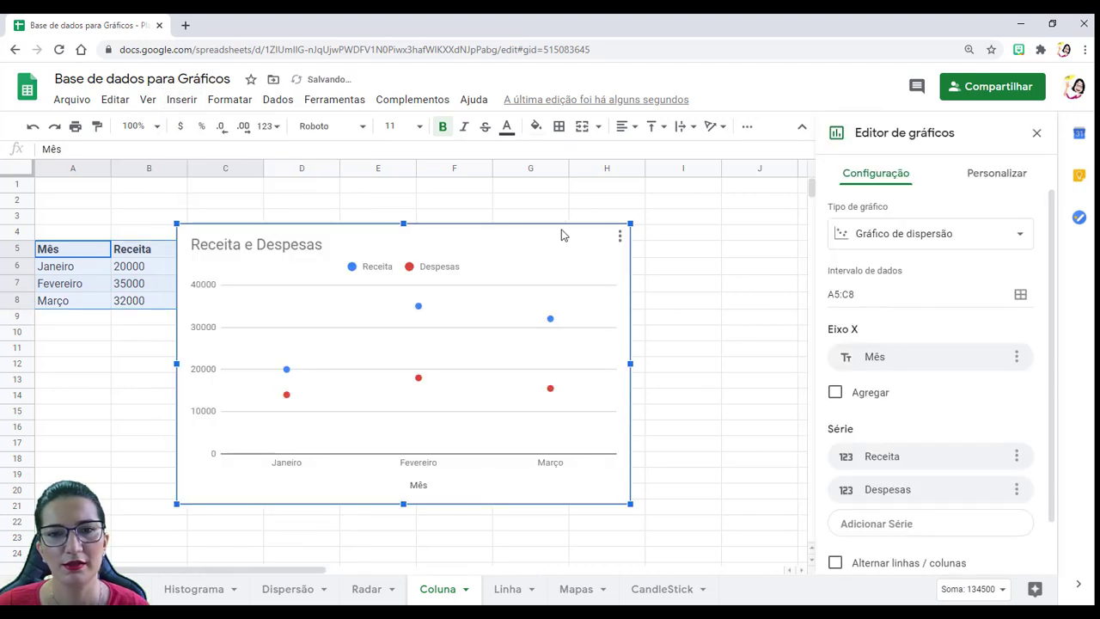
drag(561, 234, 683, 215)
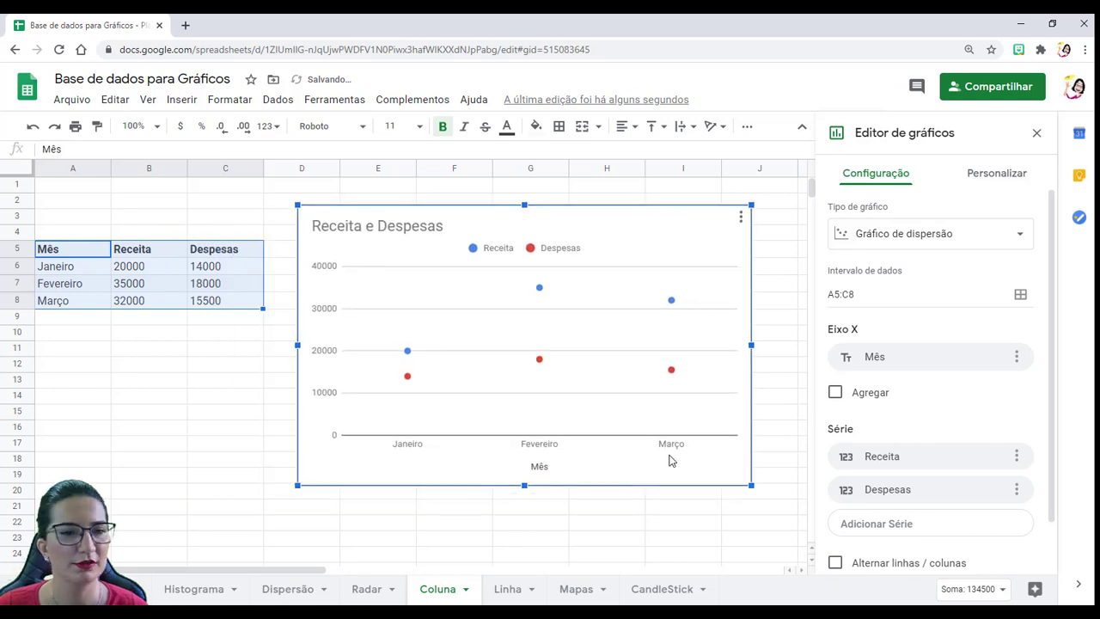
Change the chart type to Gráfico de colunas and delete the horizontal axis title Mês
click(926, 241)
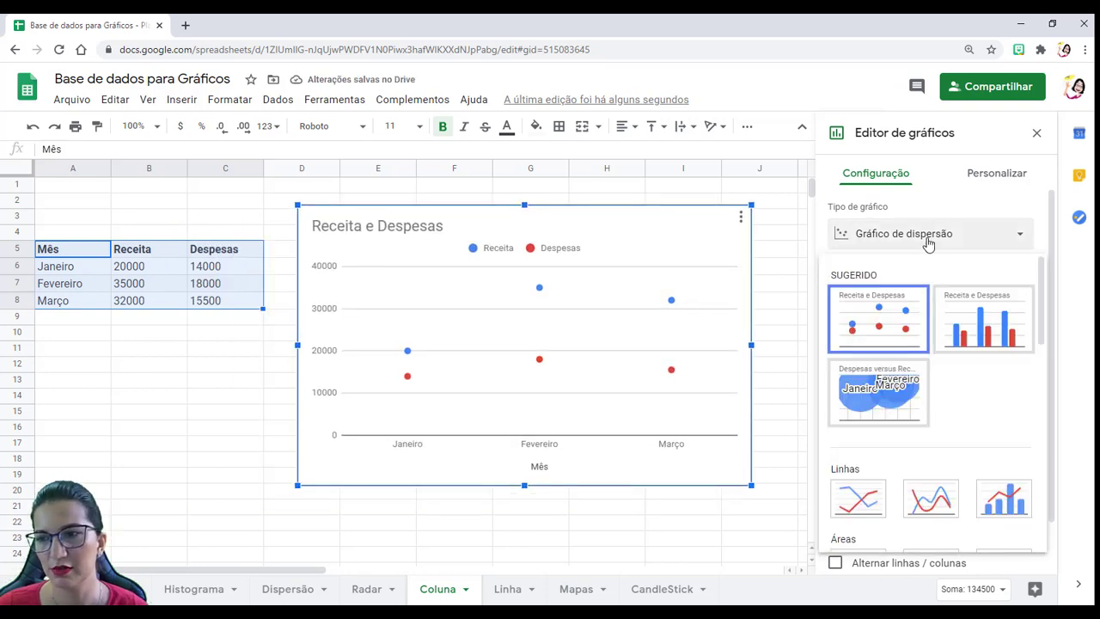
click(975, 325)
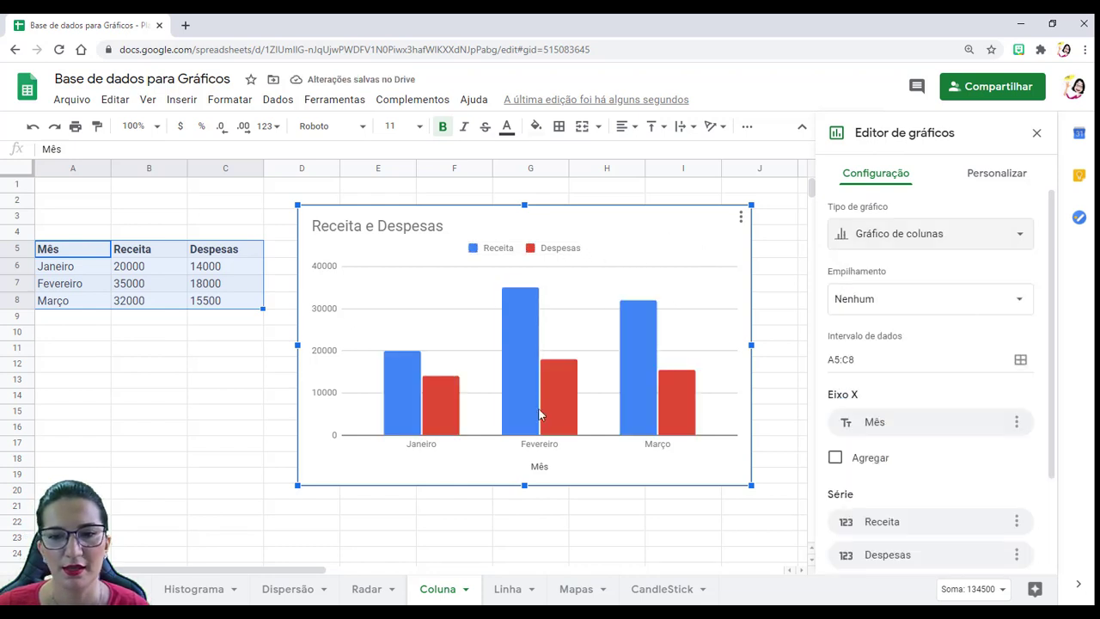
click(552, 472)
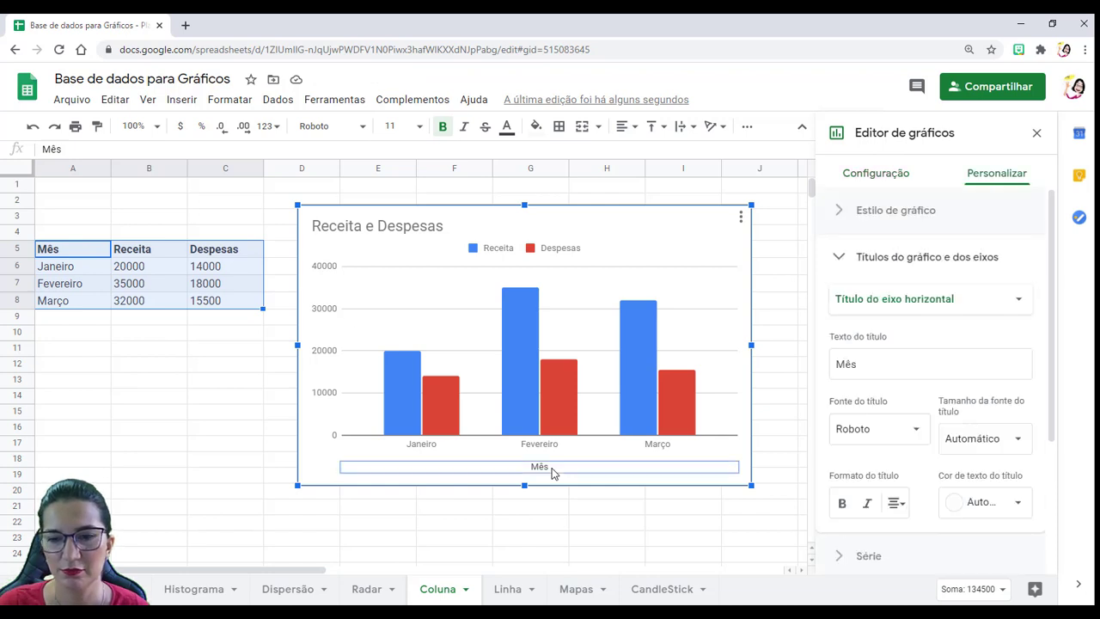
key(Delete)
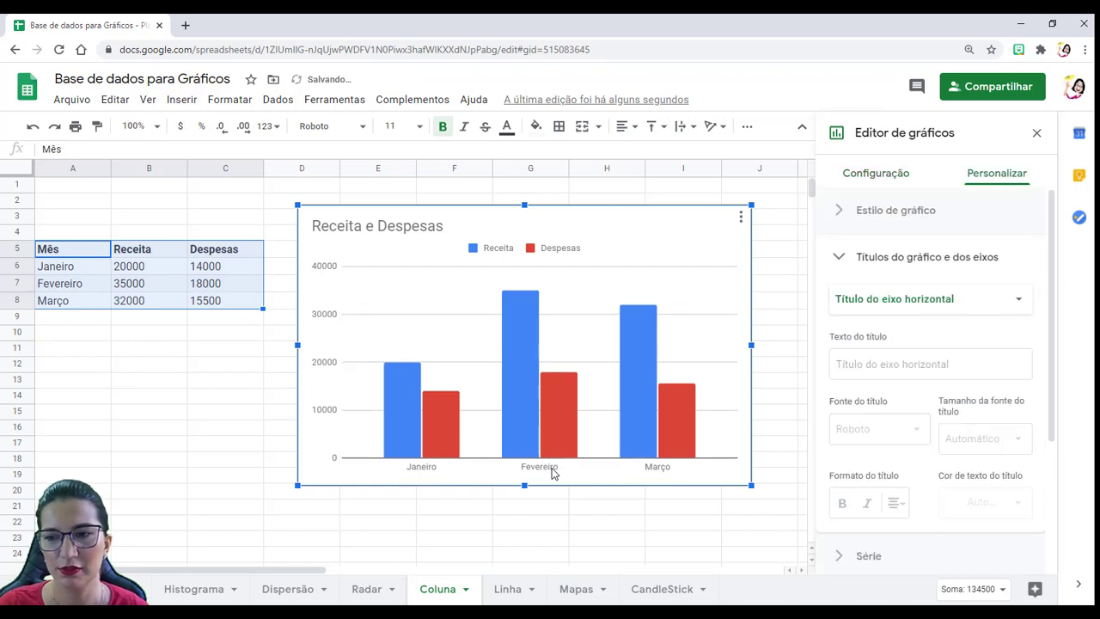
Place the column chart's legend below the plot (Abaixo)
click(530, 249)
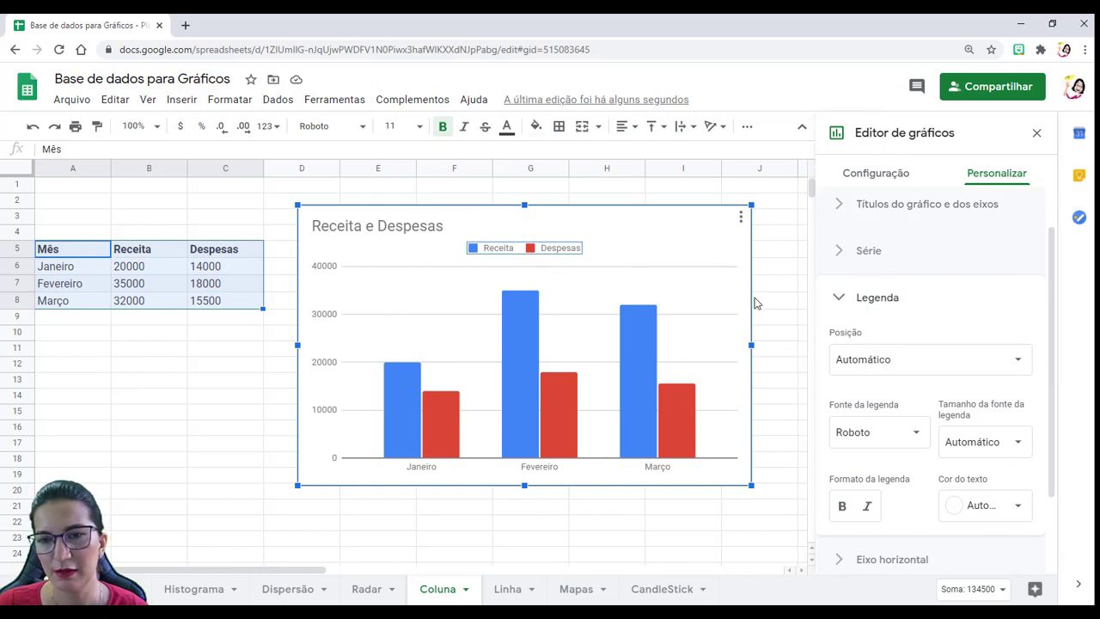
click(761, 237)
click(550, 247)
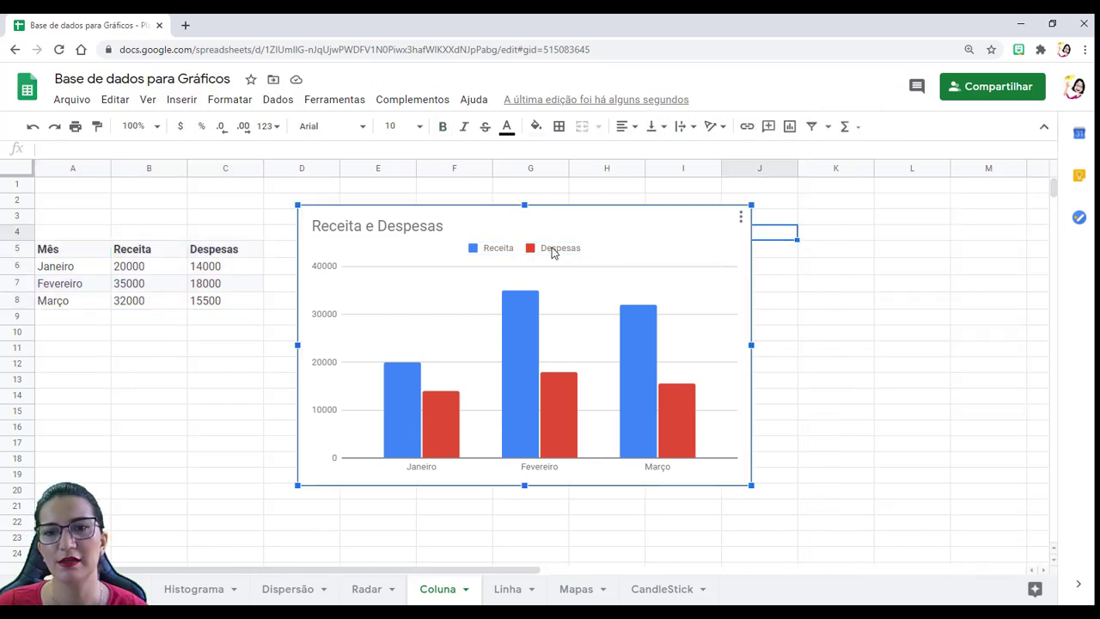
double_click(543, 253)
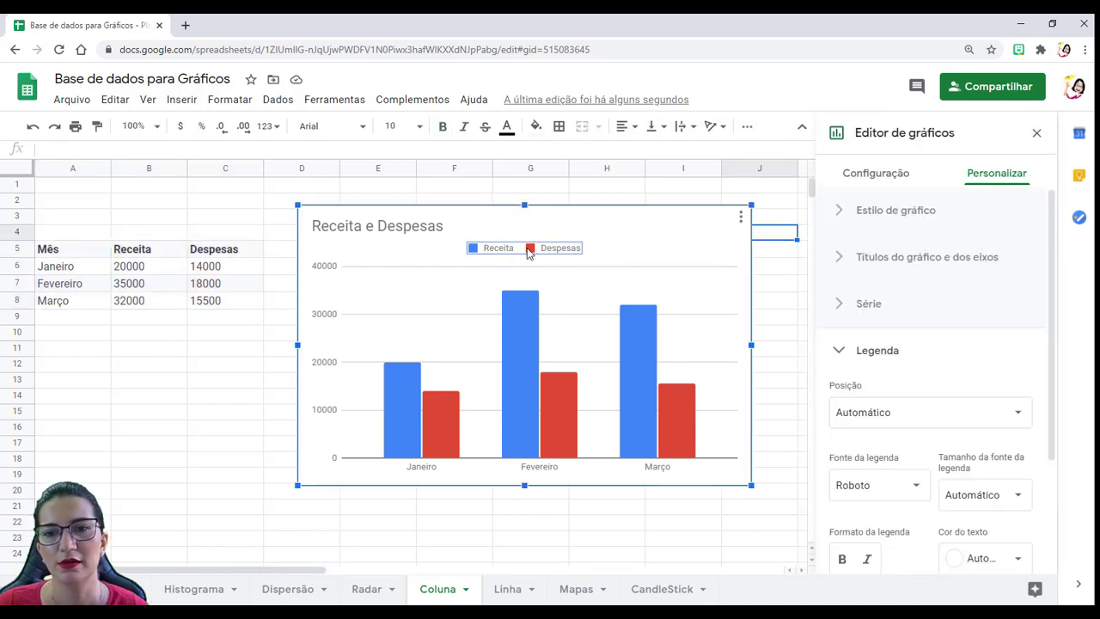
click(885, 412)
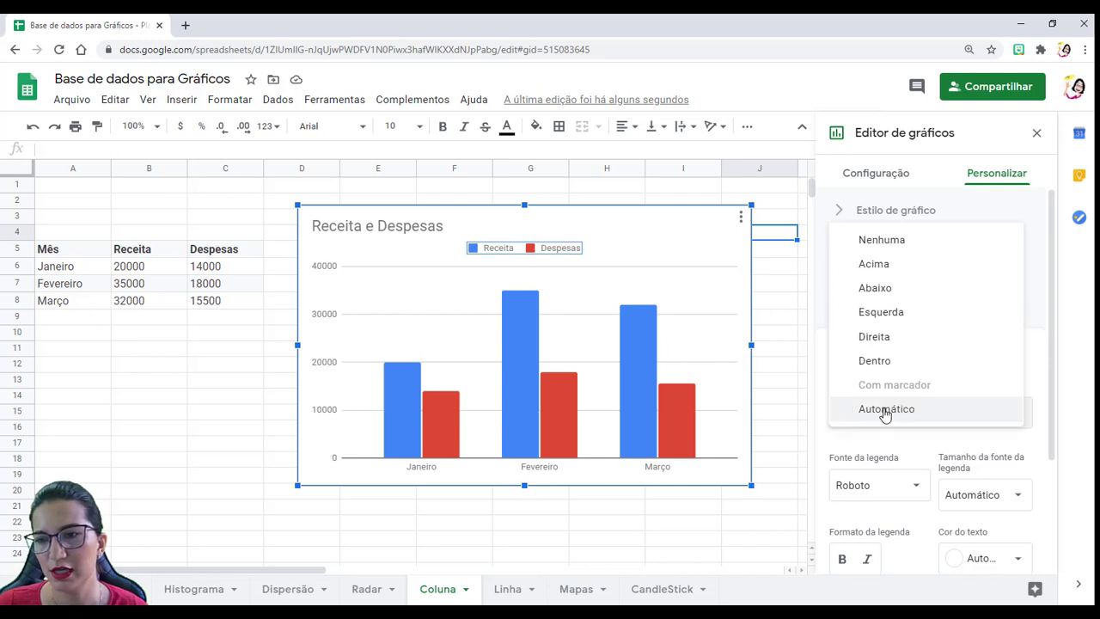
click(895, 294)
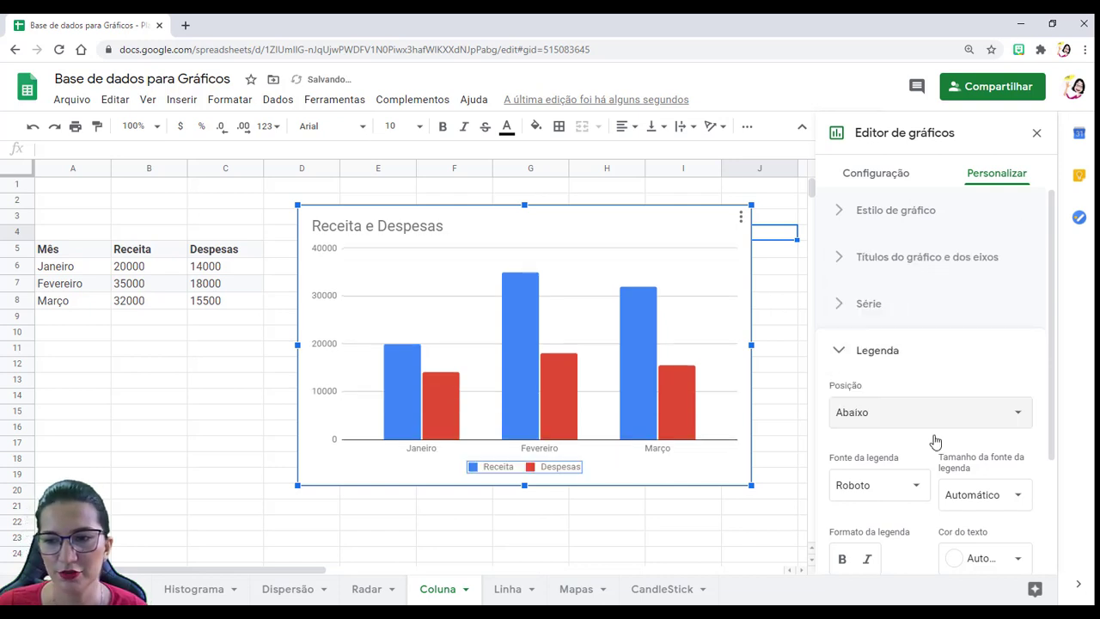
Make the column chart's legend text black and bold
scroll(942, 520, down, 1)
click(980, 490)
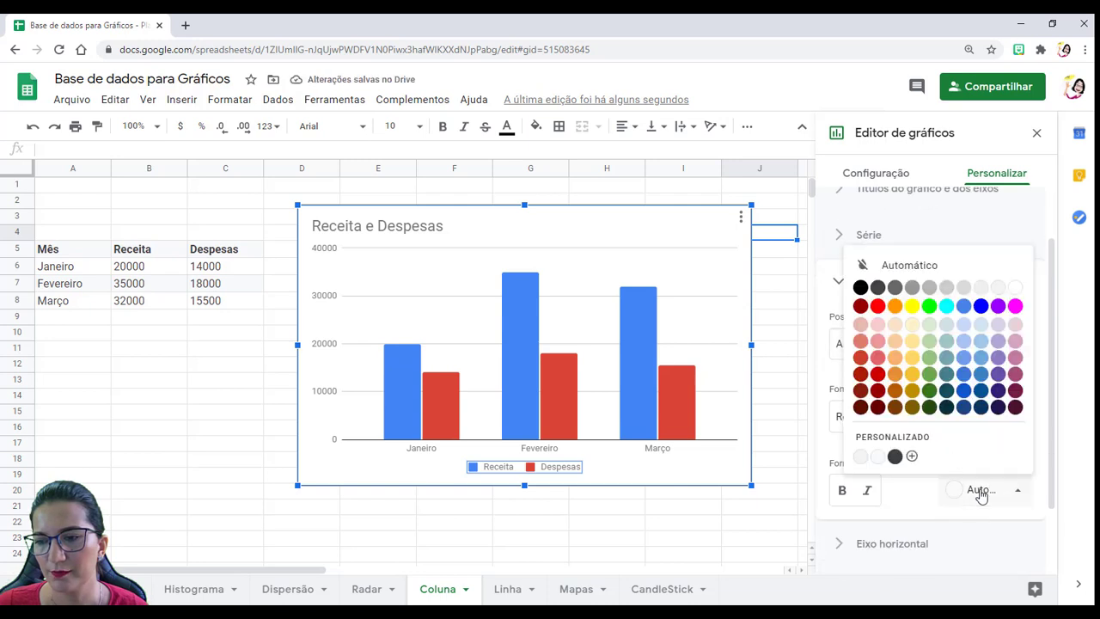
click(862, 288)
click(843, 490)
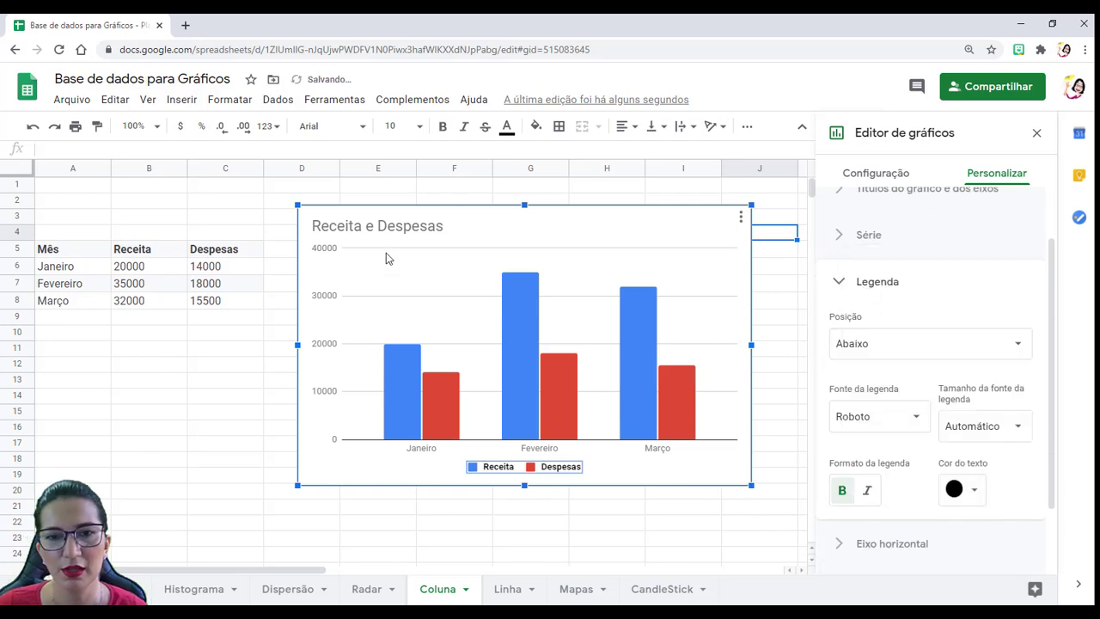
Centre the chart title Receita e Despesas and make its text bold and black
click(398, 228)
click(401, 230)
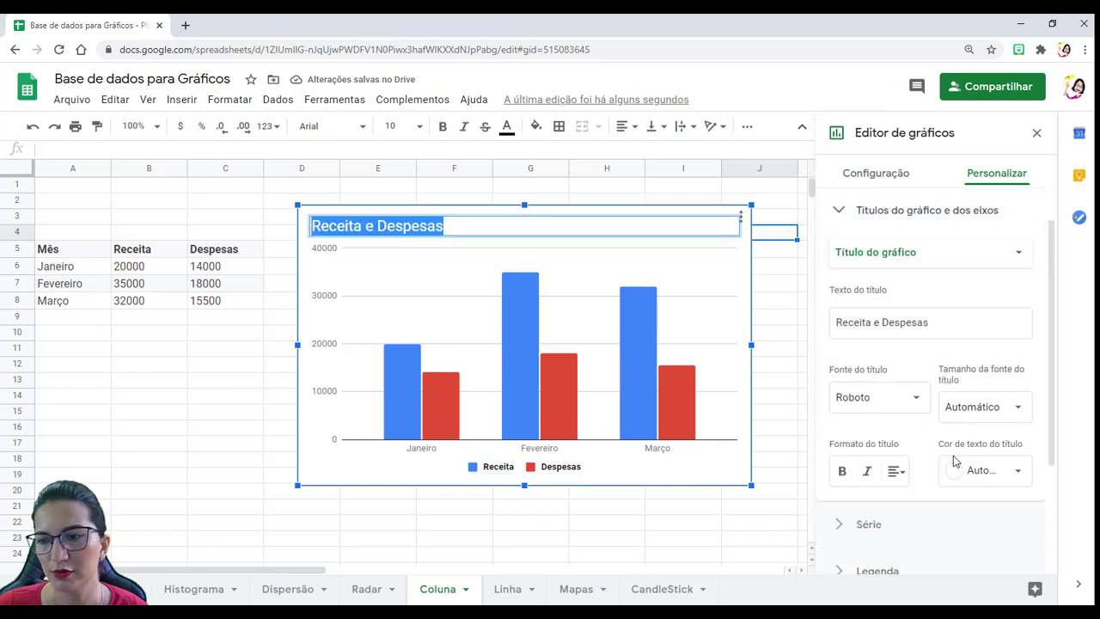
click(894, 471)
click(918, 501)
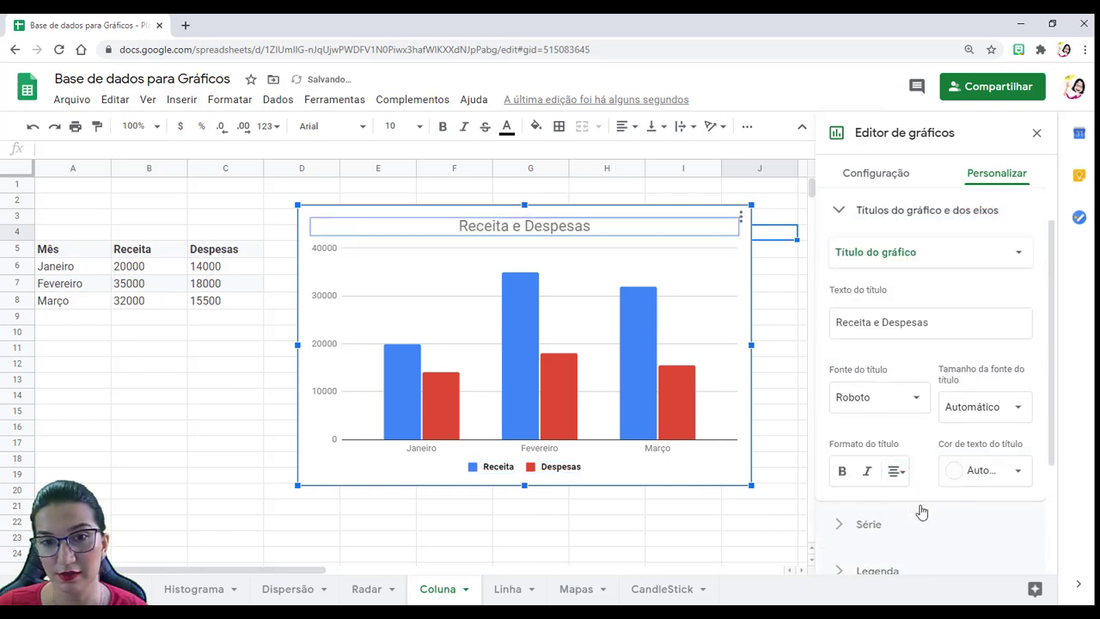
click(841, 471)
click(976, 471)
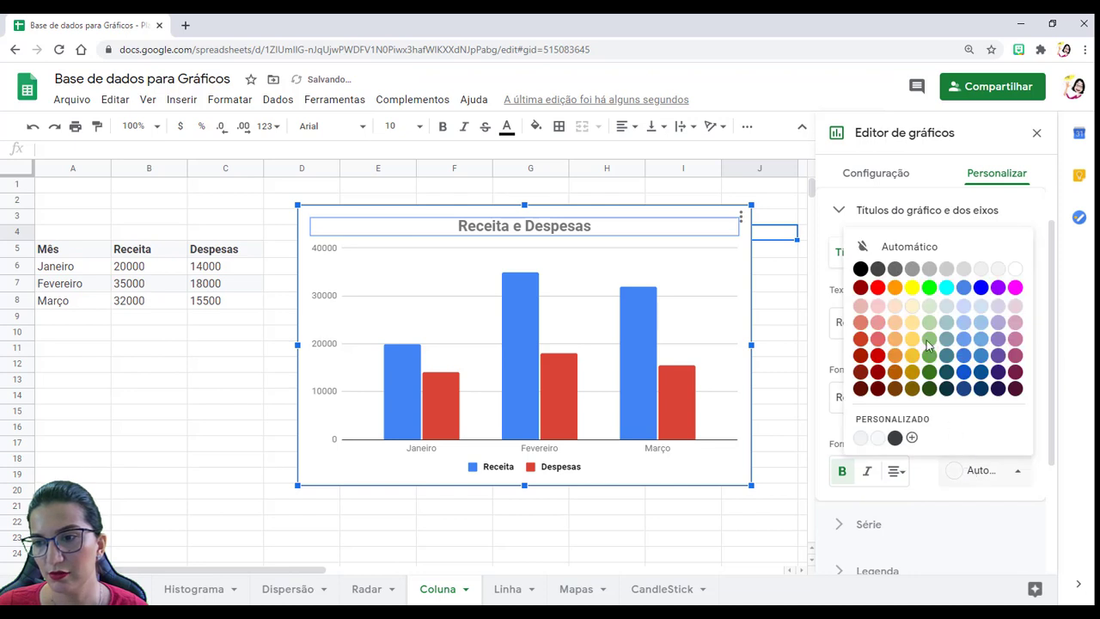
click(860, 265)
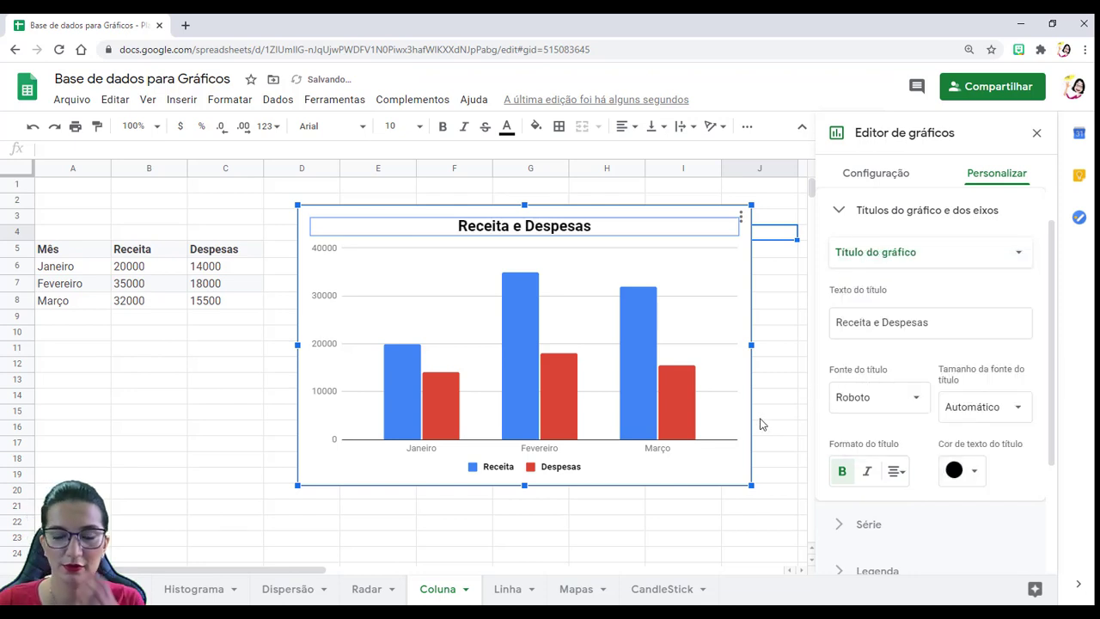
click(843, 472)
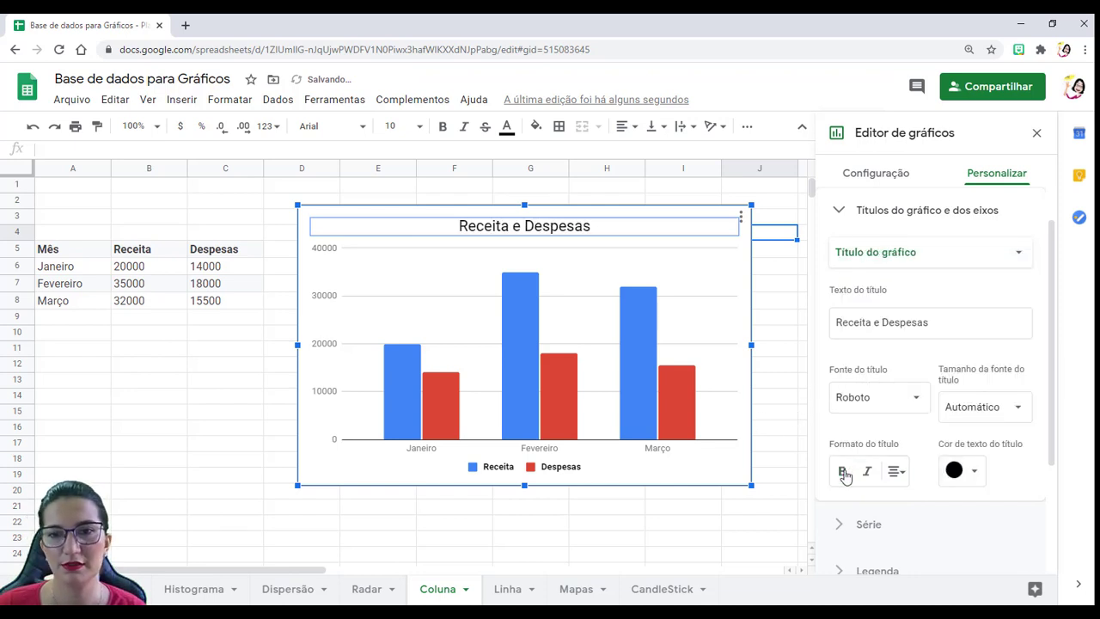
click(843, 472)
Make the horizontal axis labels (the month names) of the column chart bold and black
click(658, 456)
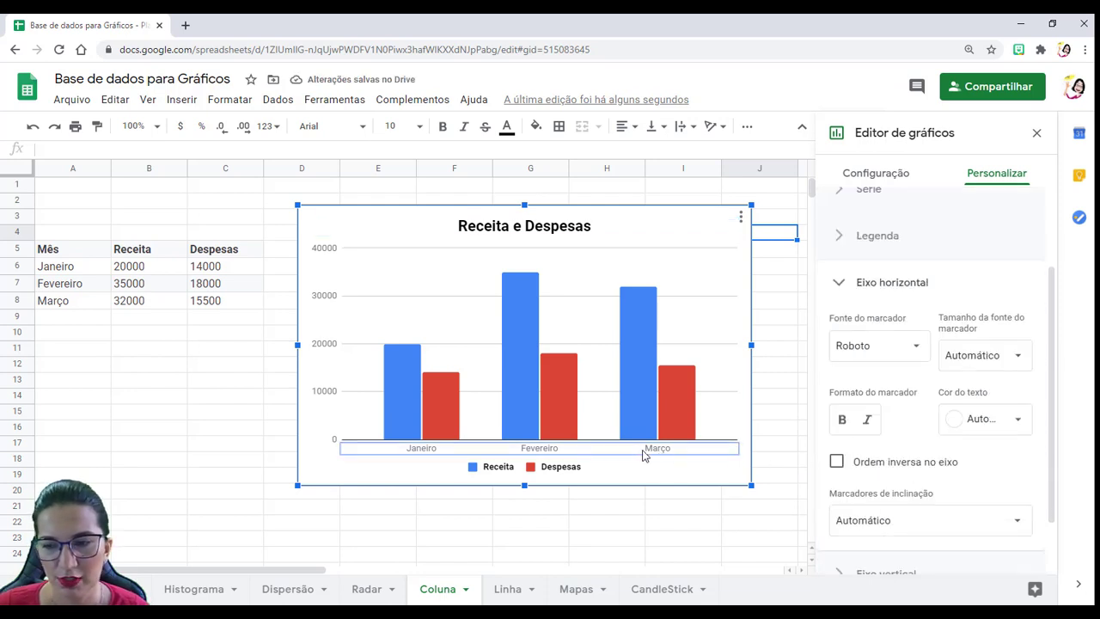
click(843, 420)
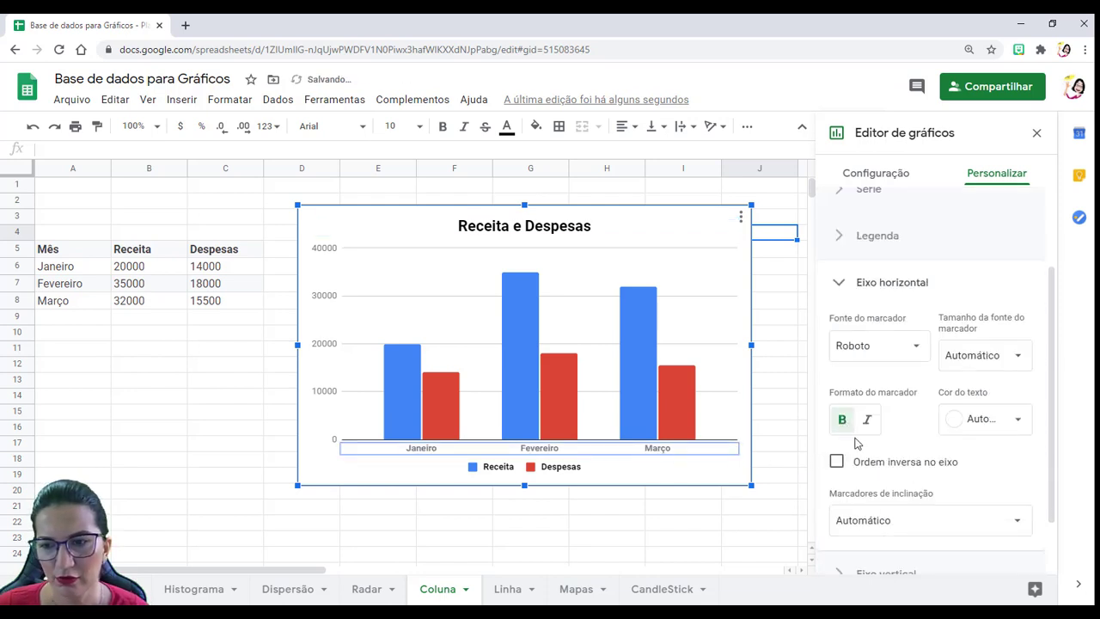
click(980, 418)
click(861, 216)
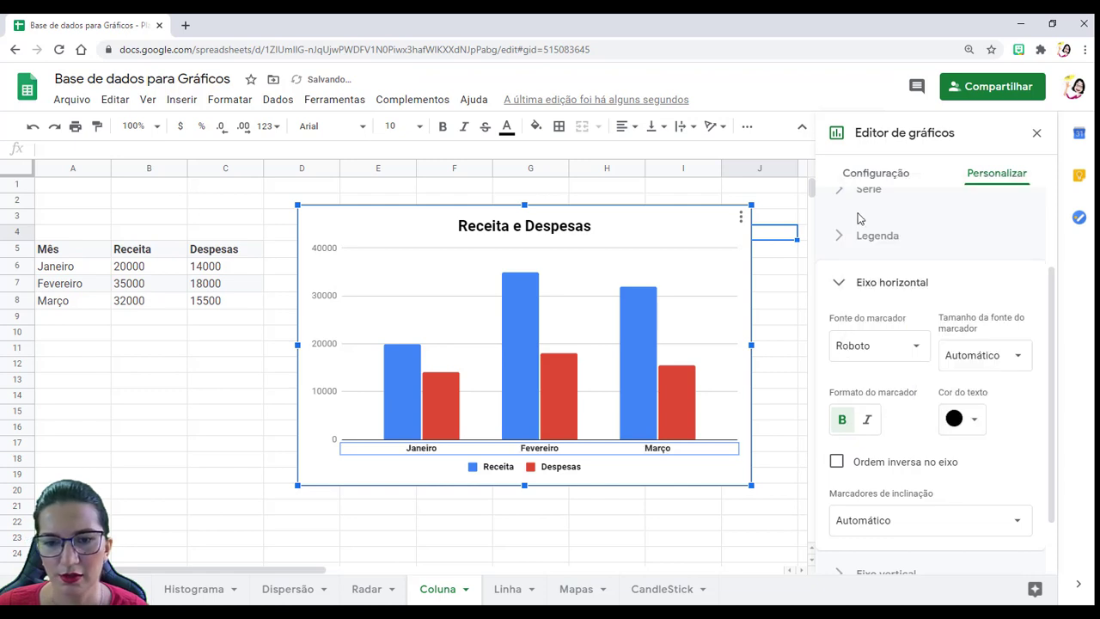
Make the vertical axis labels of the column chart black and bold
click(331, 295)
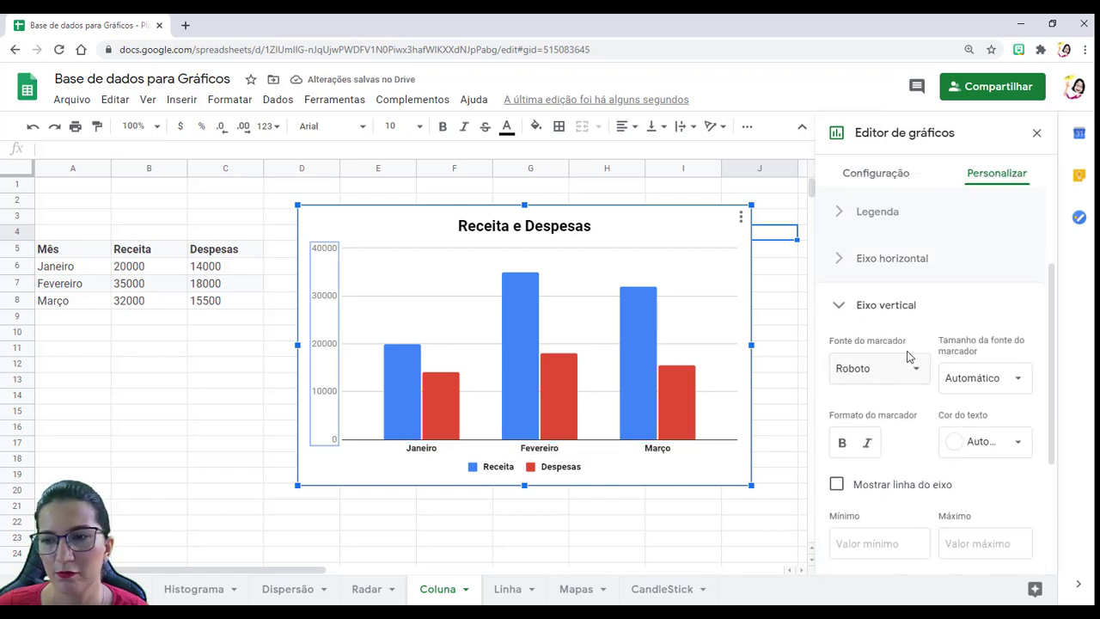
click(964, 448)
click(862, 240)
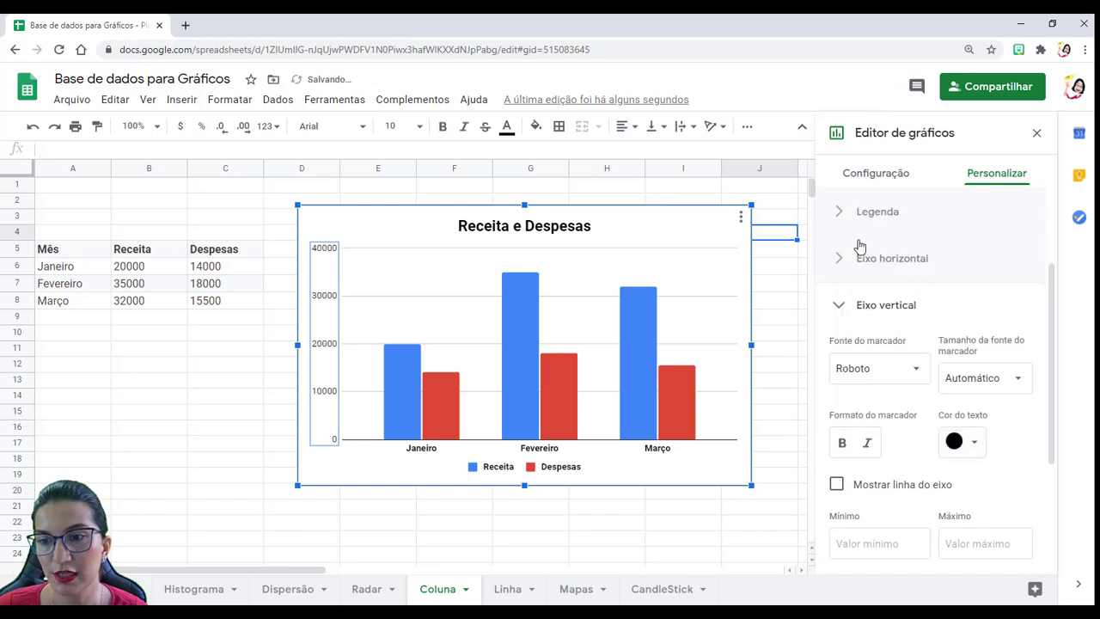
click(840, 445)
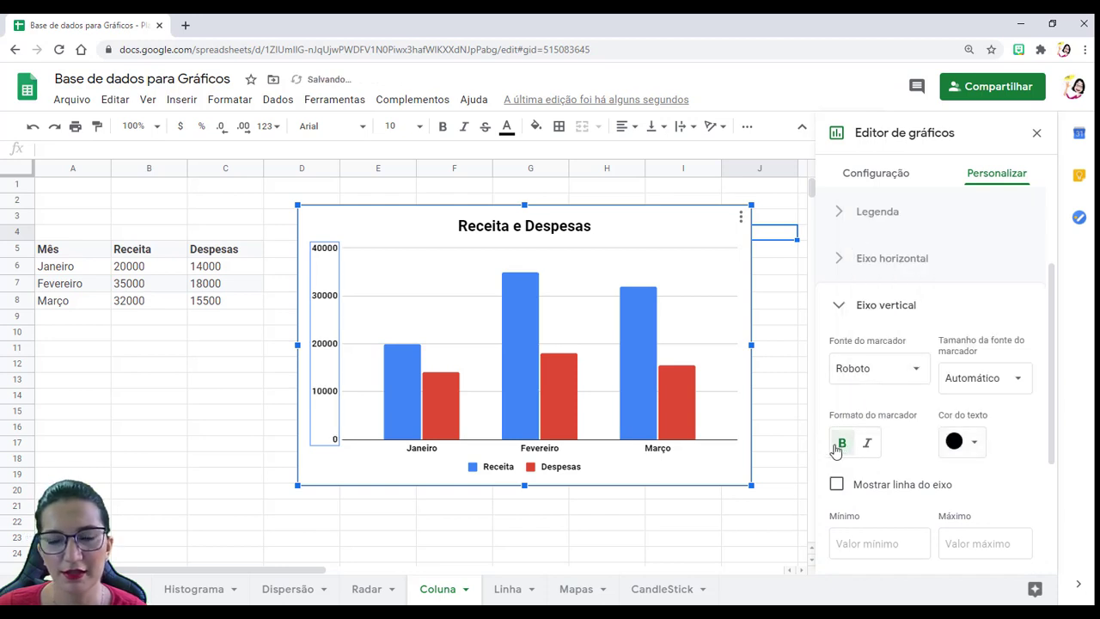
click(778, 417)
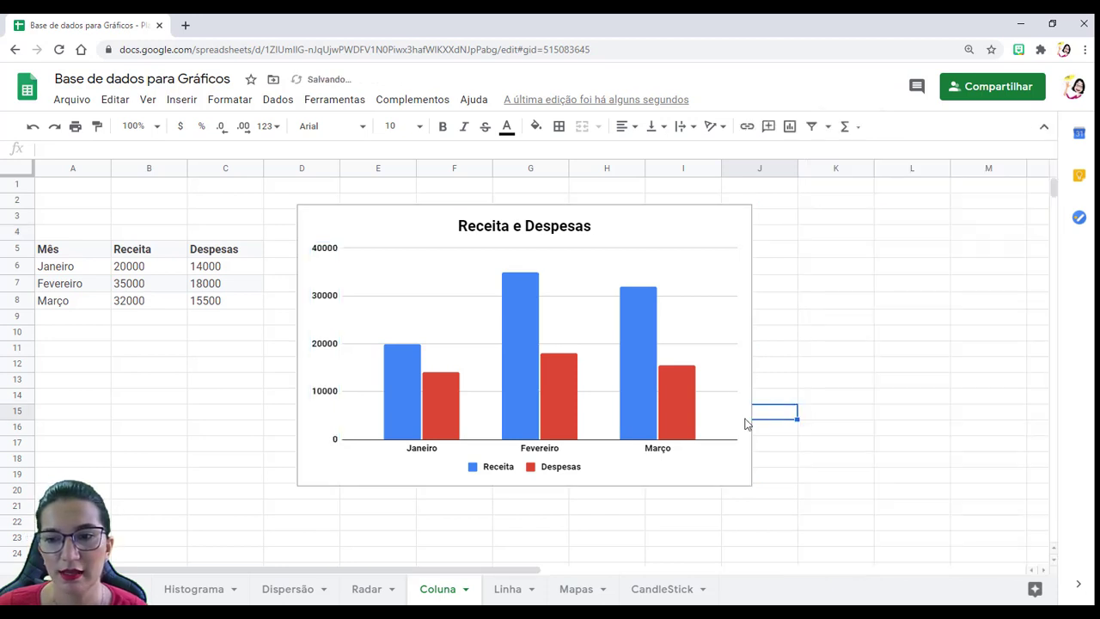
Enlarge the column chart and move it slightly upward so it covers about columns D to K, rows 1 to 23
click(746, 416)
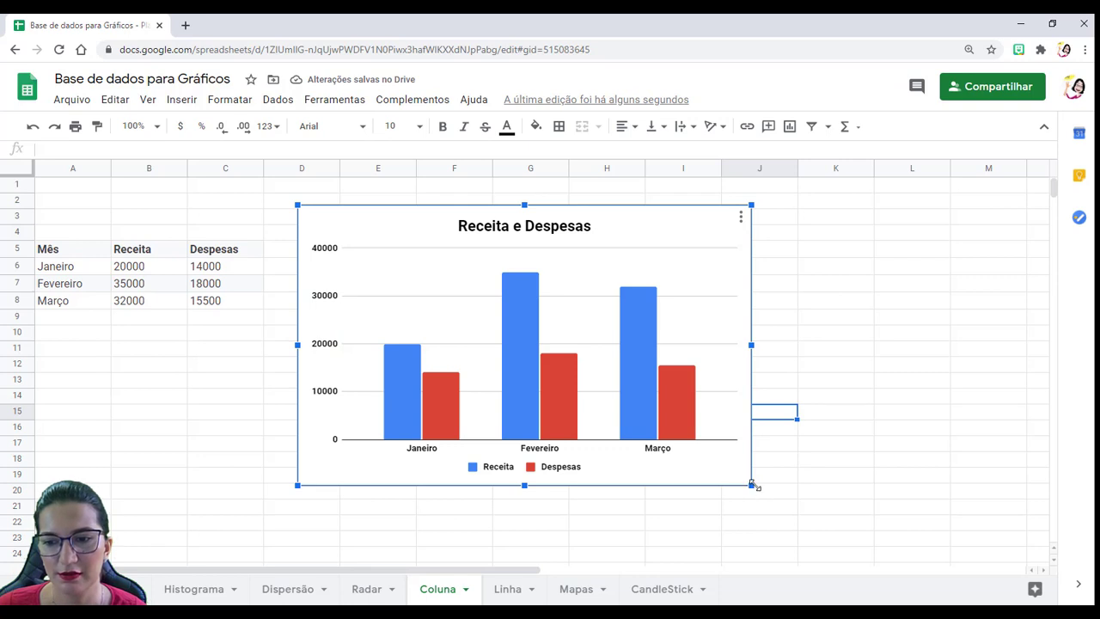
drag(752, 484, 860, 550)
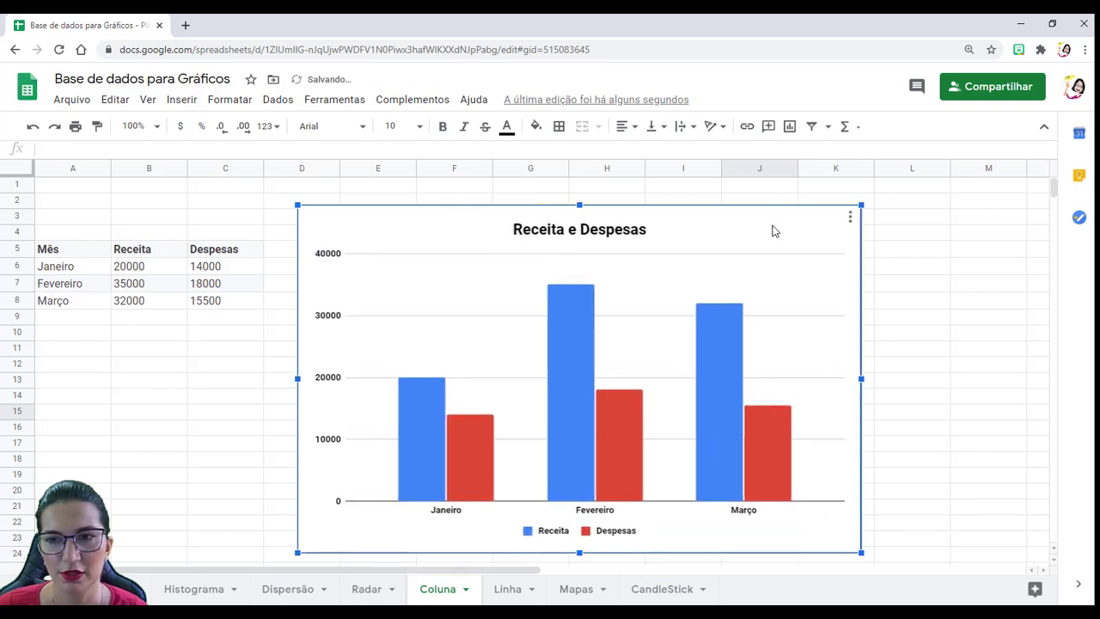
mouse_move(775, 219)
mouse_down()
mouse_move(791, 191)
mouse_move(768, 209)
mouse_up()
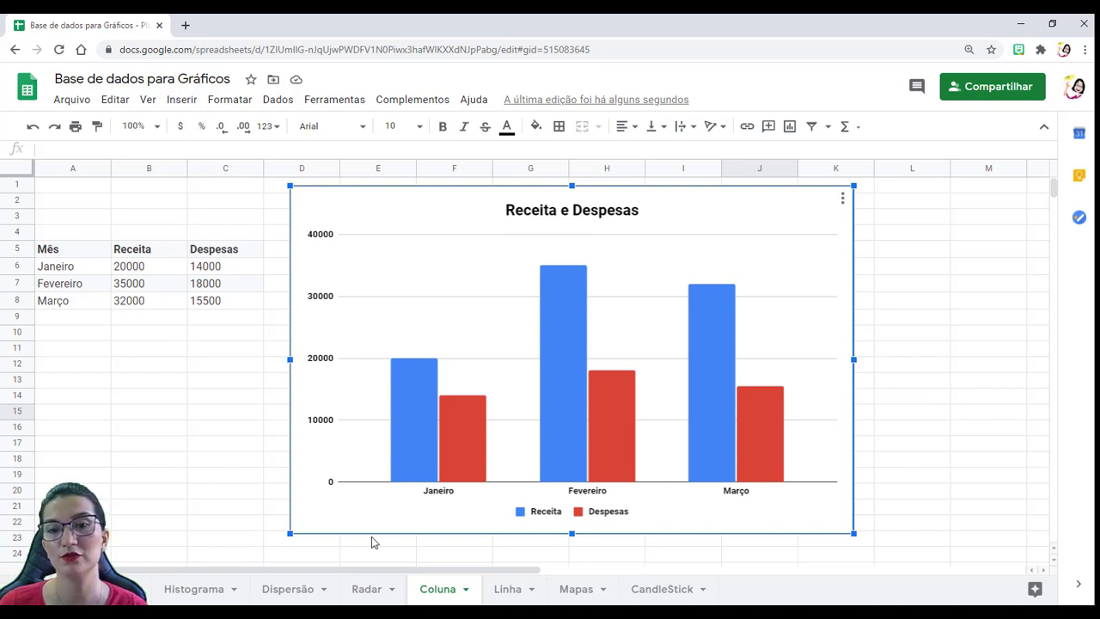
Examine the monthly Receita and Despesas values on the column chart's bars
mouse_move(409, 464)
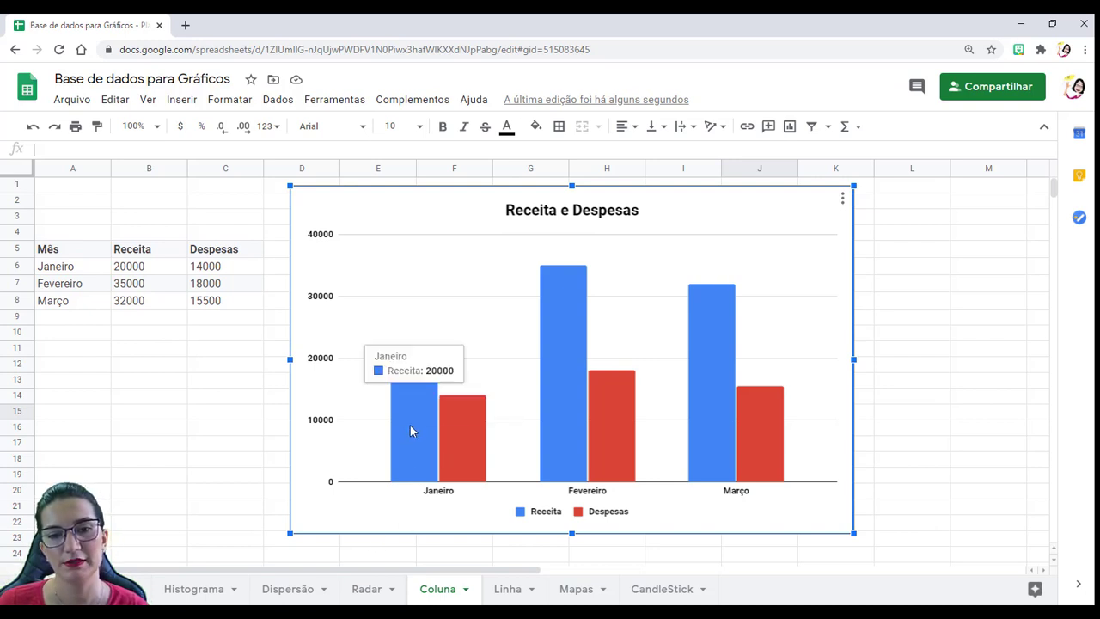
mouse_move(455, 440)
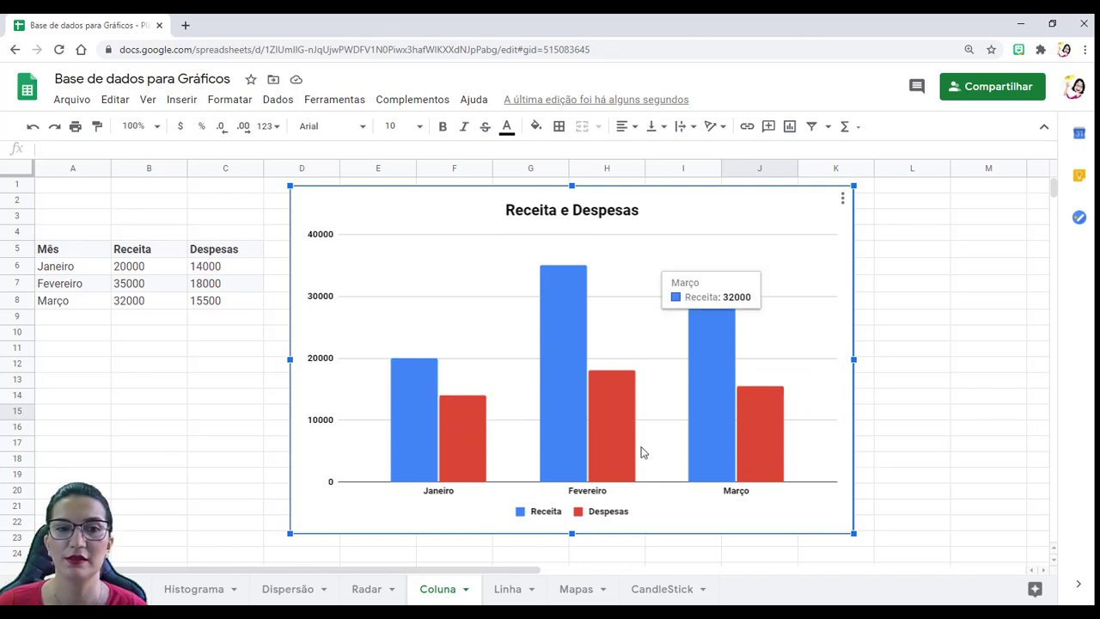
mouse_move(578, 458)
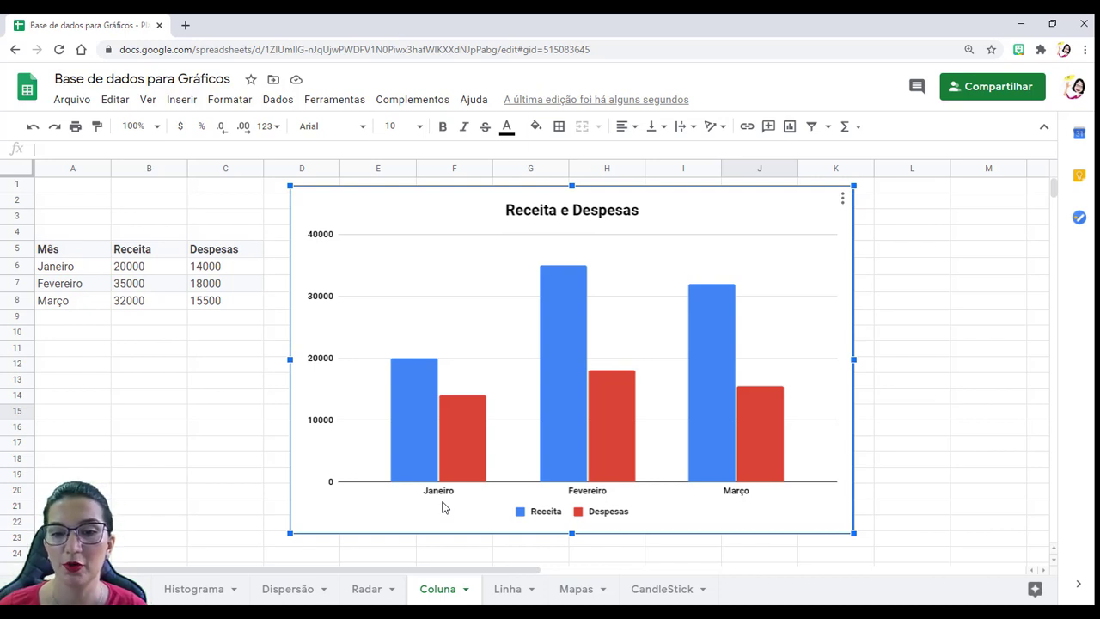
On the Linha sheet, insert a chart from the data in A4:B11 and move it beside the table
click(507, 590)
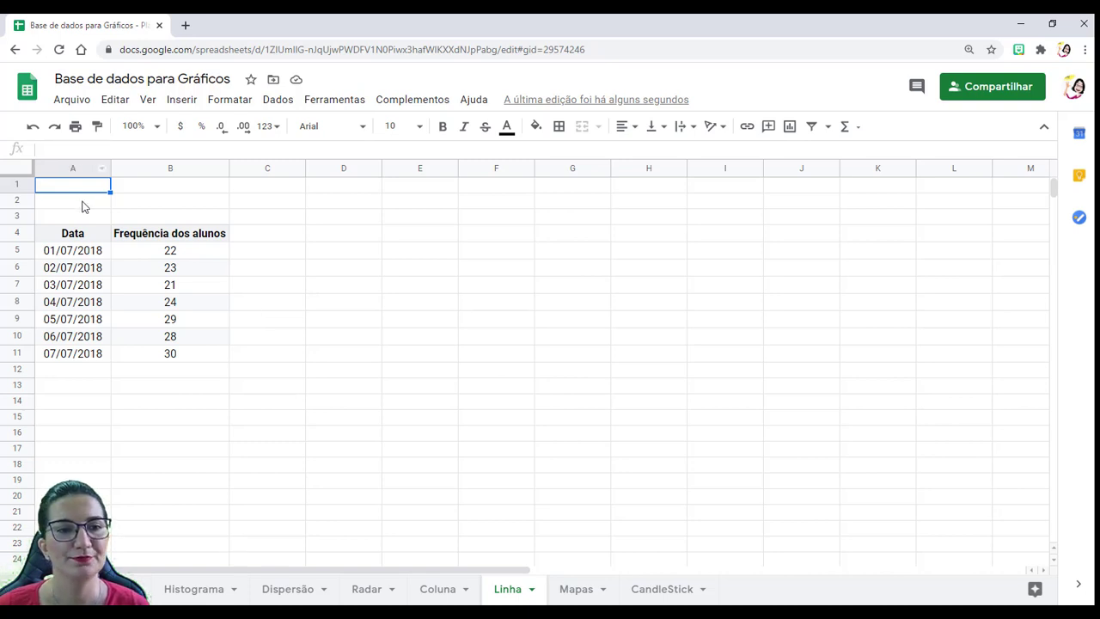
drag(77, 232, 192, 356)
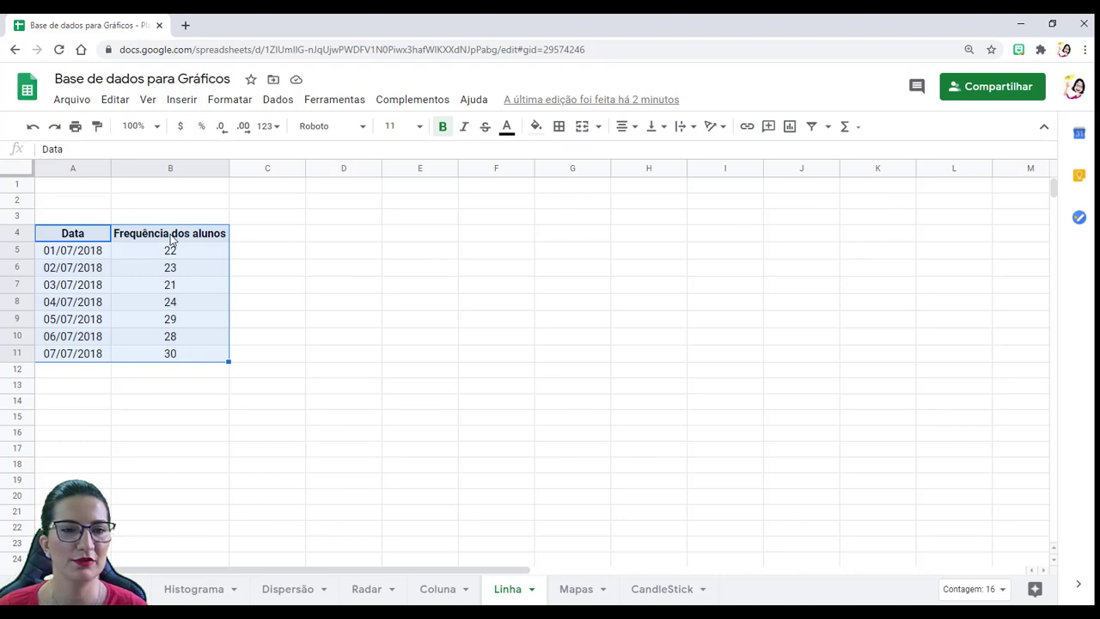
click(182, 100)
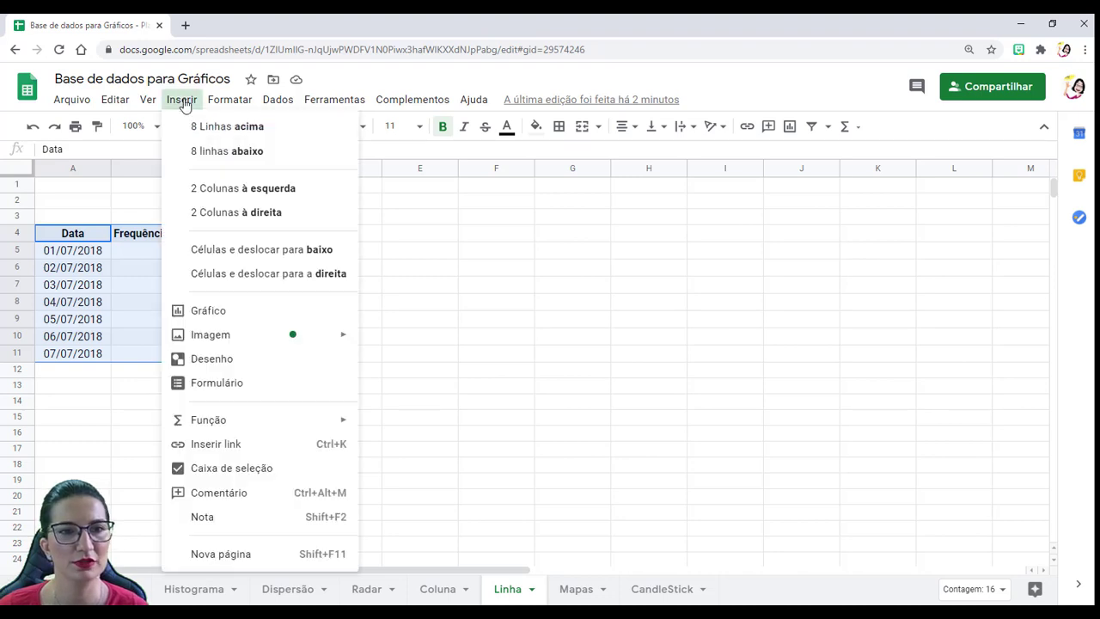
click(232, 311)
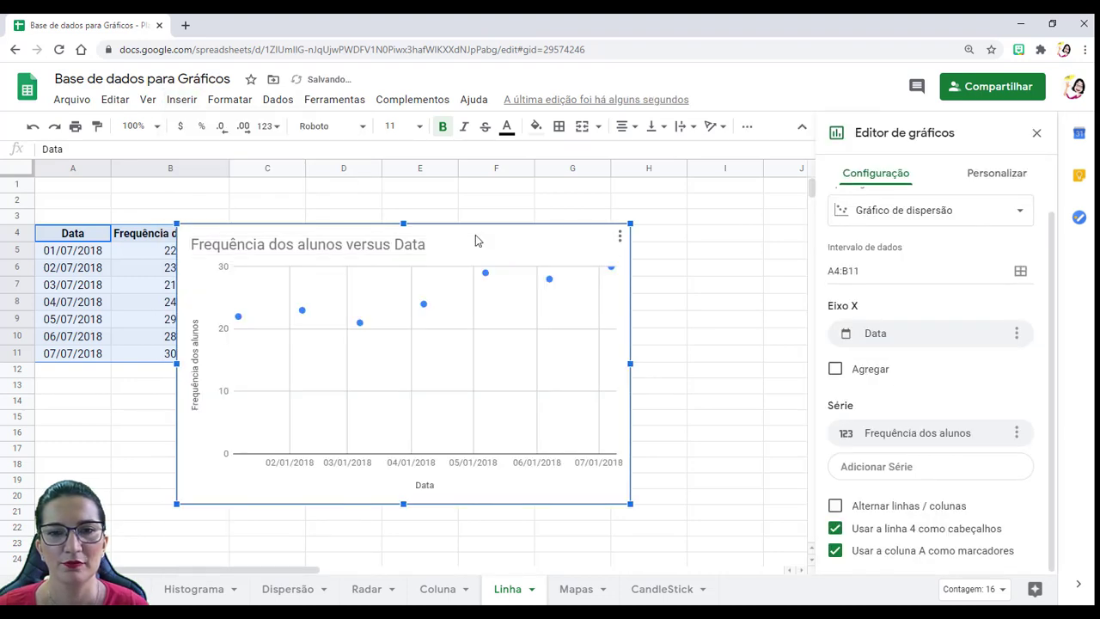
drag(476, 238, 564, 275)
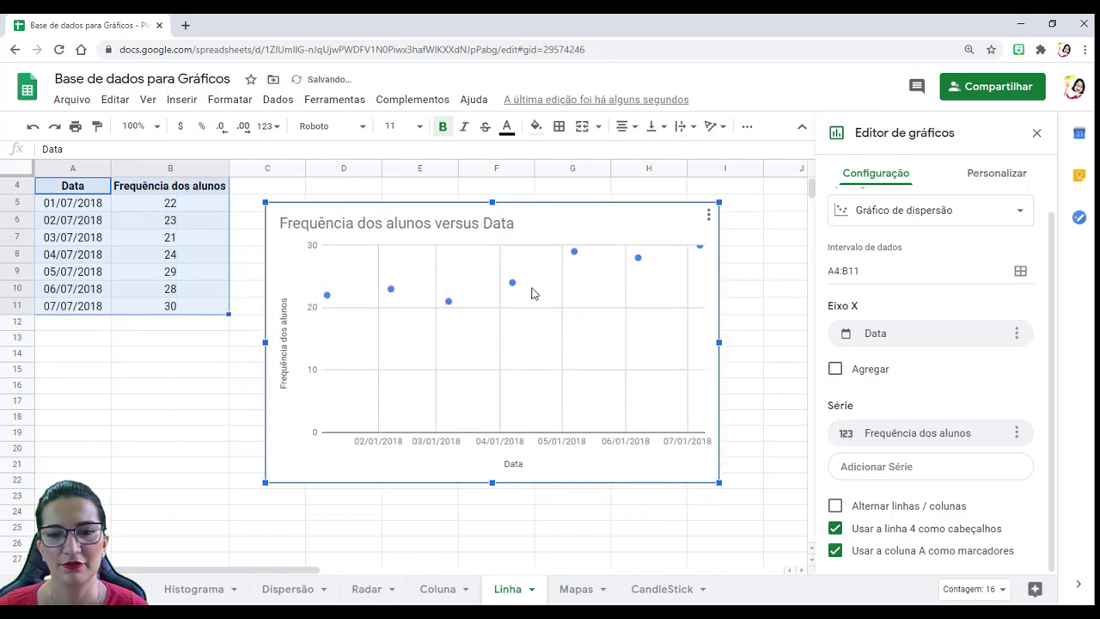
Change the chart type to Gráfico de linhas and delete the horizontal axis title Data
click(933, 214)
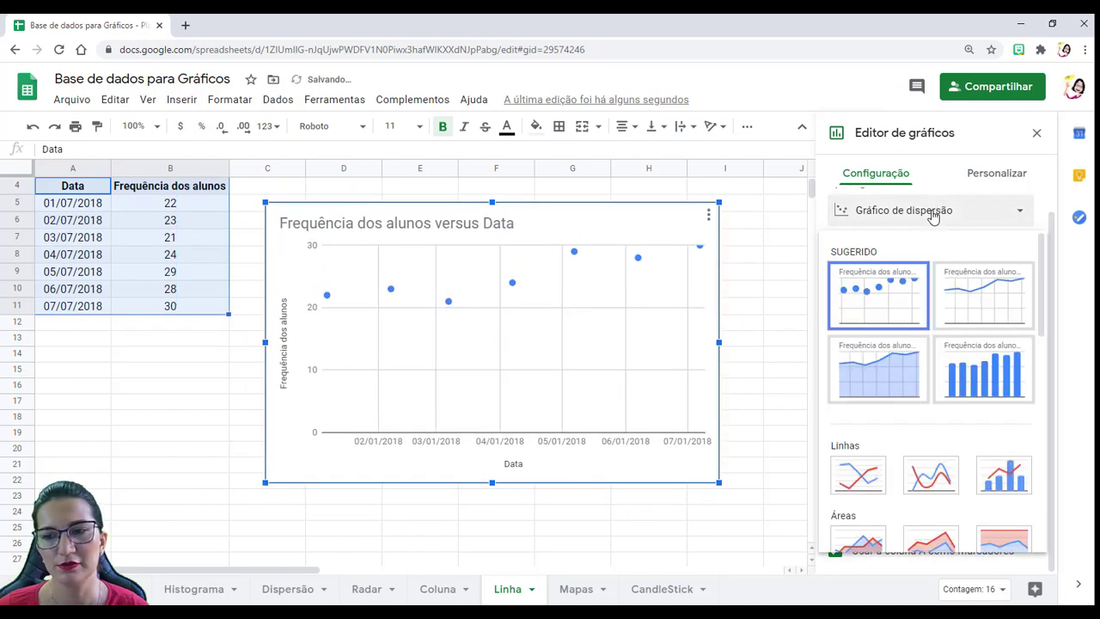
click(858, 474)
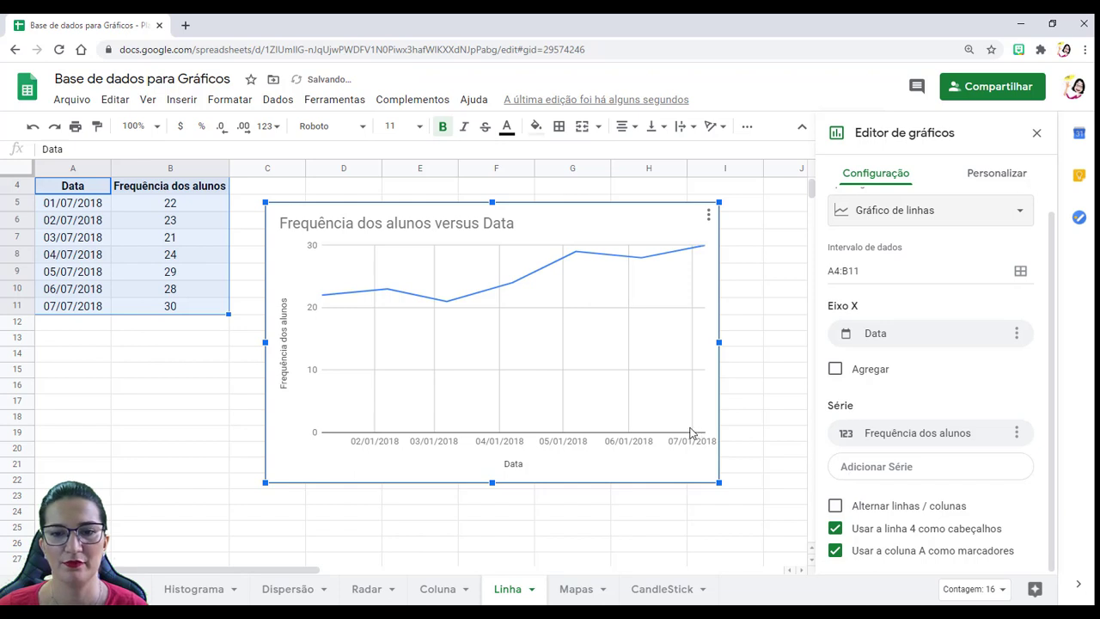
click(519, 469)
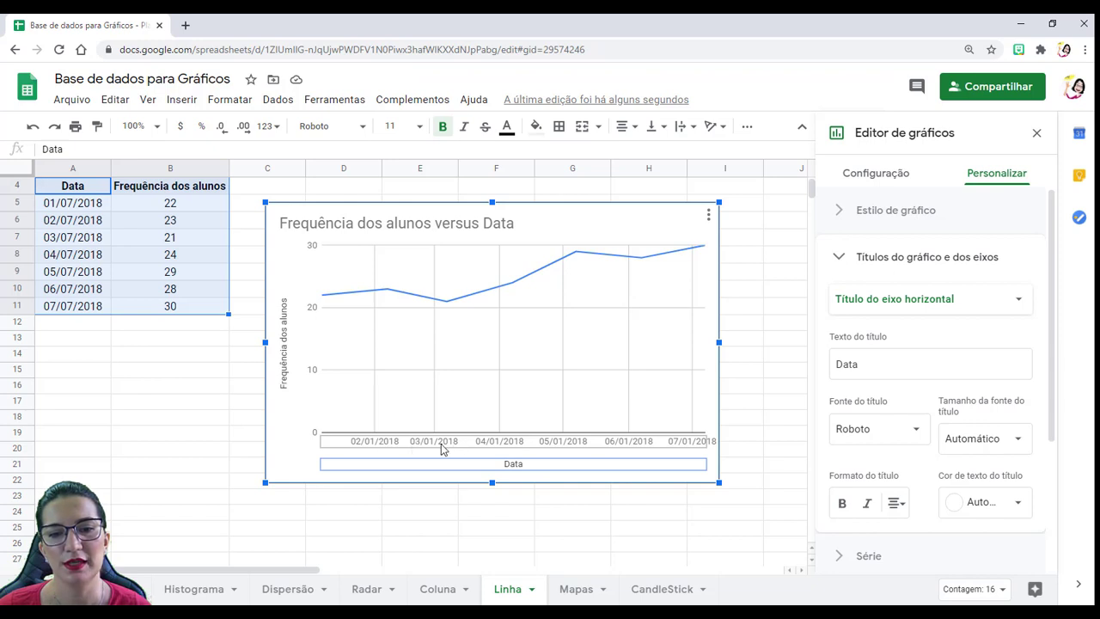
key(Delete)
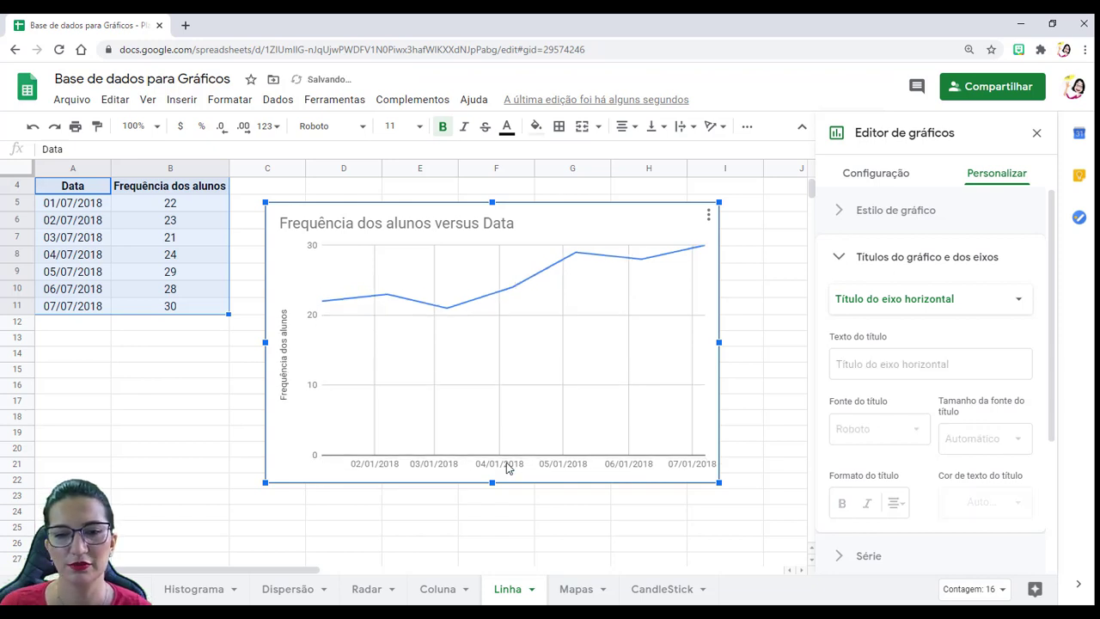
Make the line chart's vertical axis title Frequência dos alunos bold and black
click(276, 368)
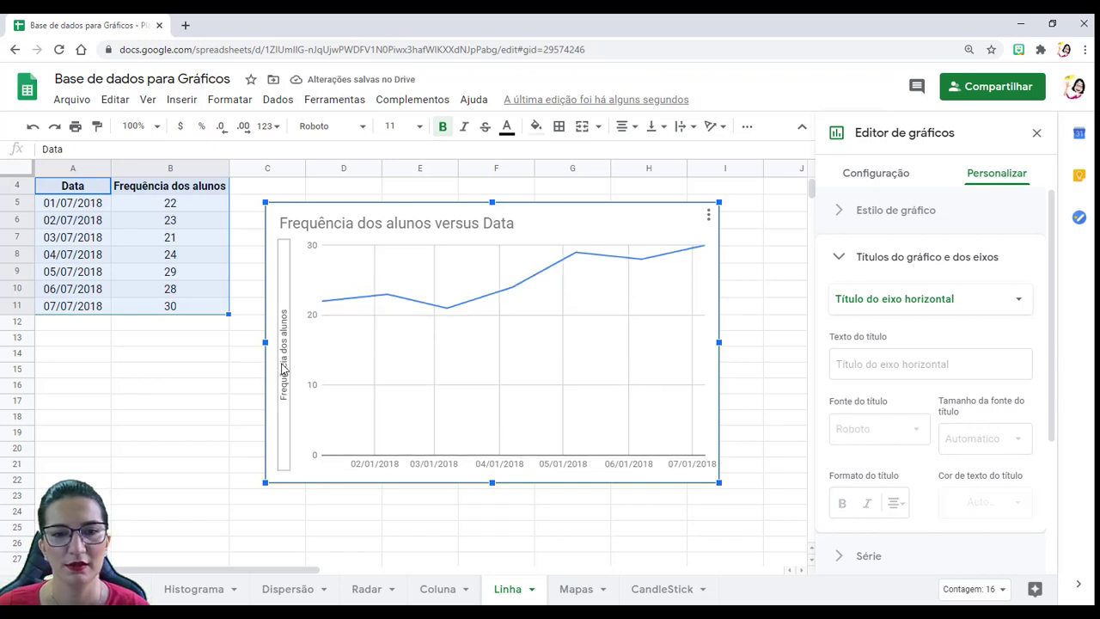
click(842, 508)
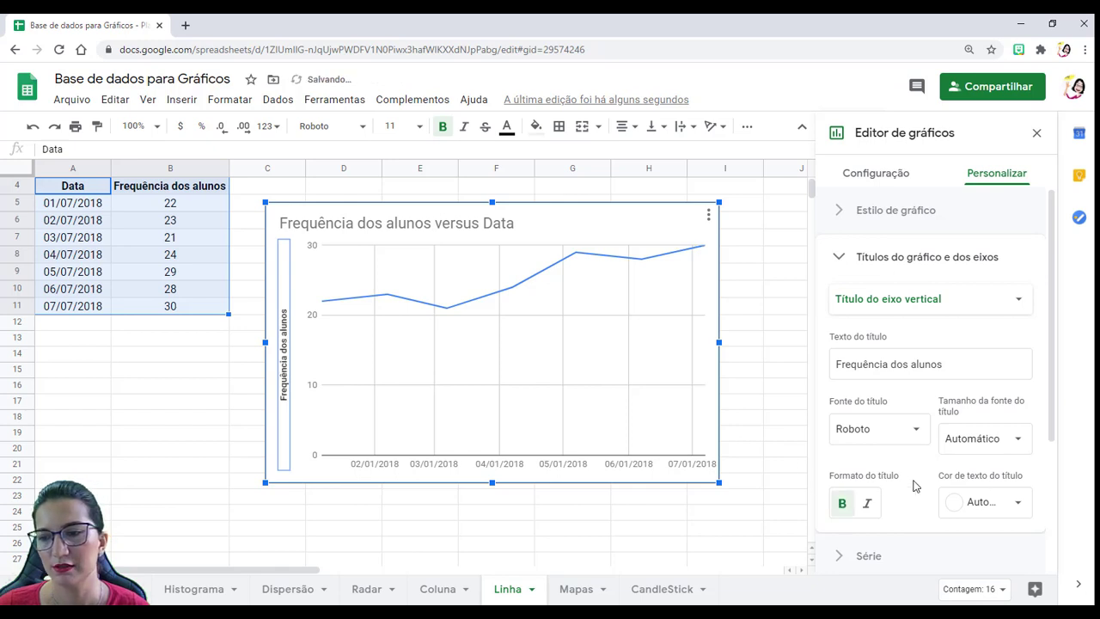
click(984, 502)
click(862, 300)
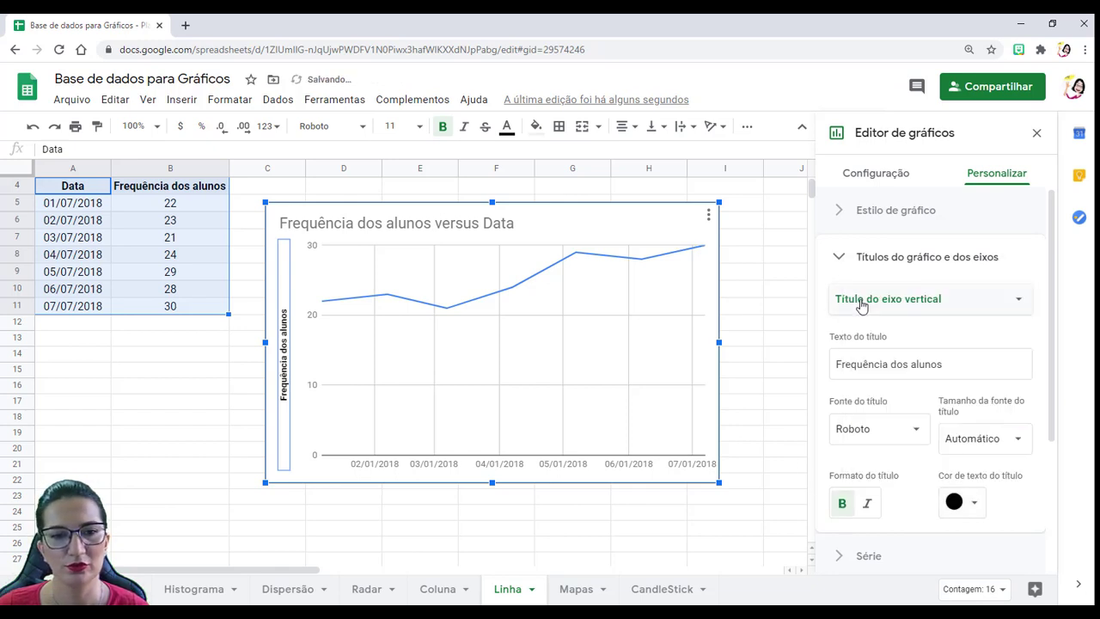
Make the date labels on the line chart's horizontal axis bold and black
click(630, 469)
click(841, 437)
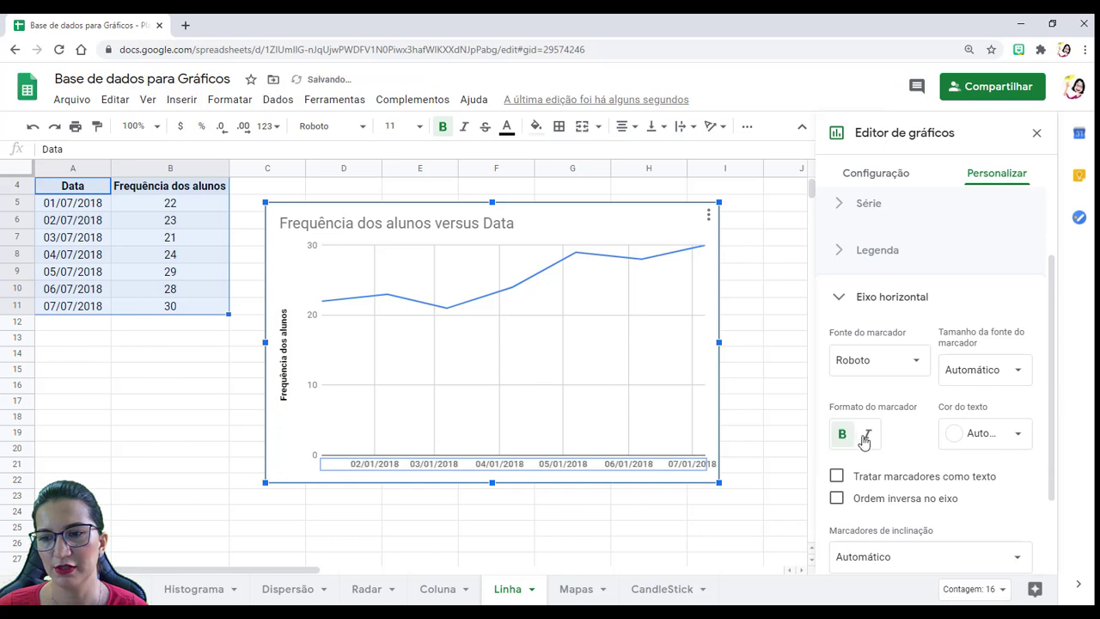
click(977, 436)
click(861, 232)
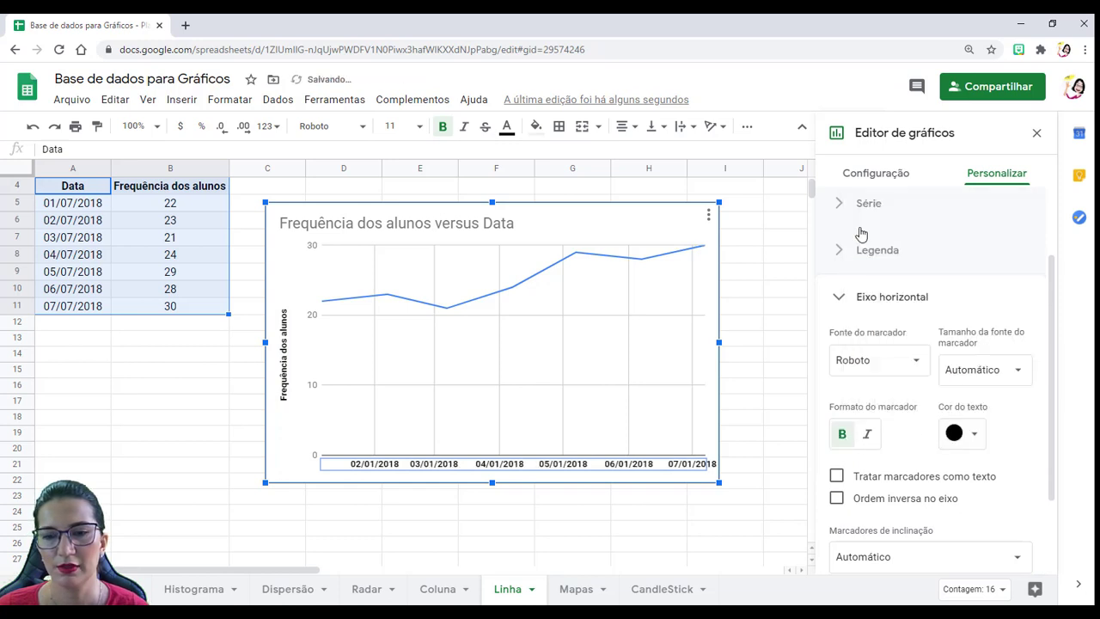
Make the chart title Frequência dos alunos versus Data bold and black, and centre it
click(729, 309)
click(501, 226)
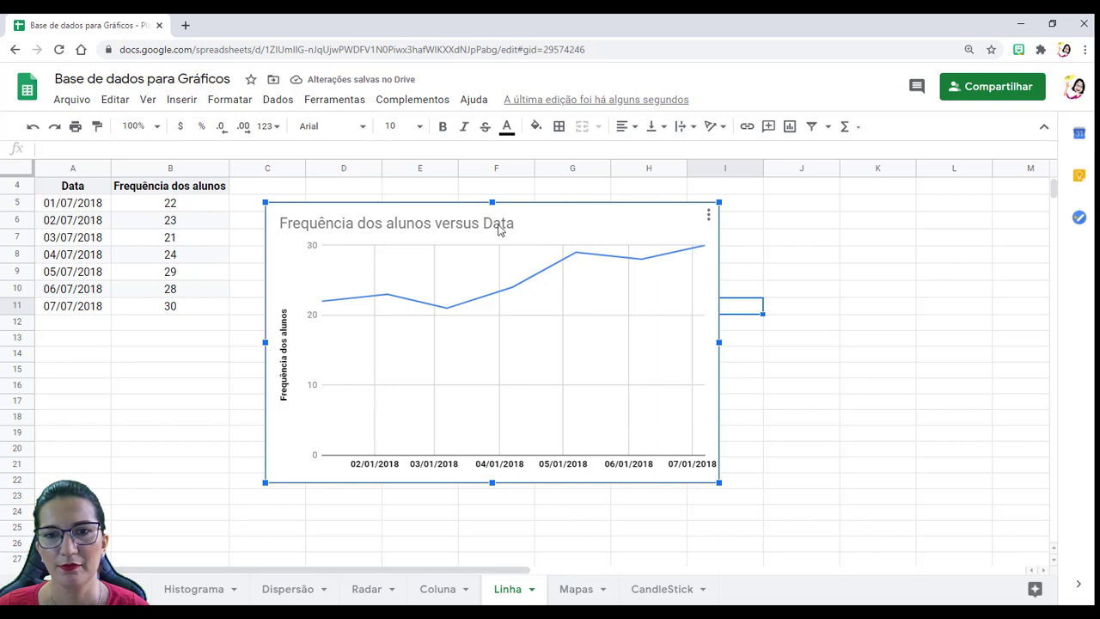
double_click(499, 226)
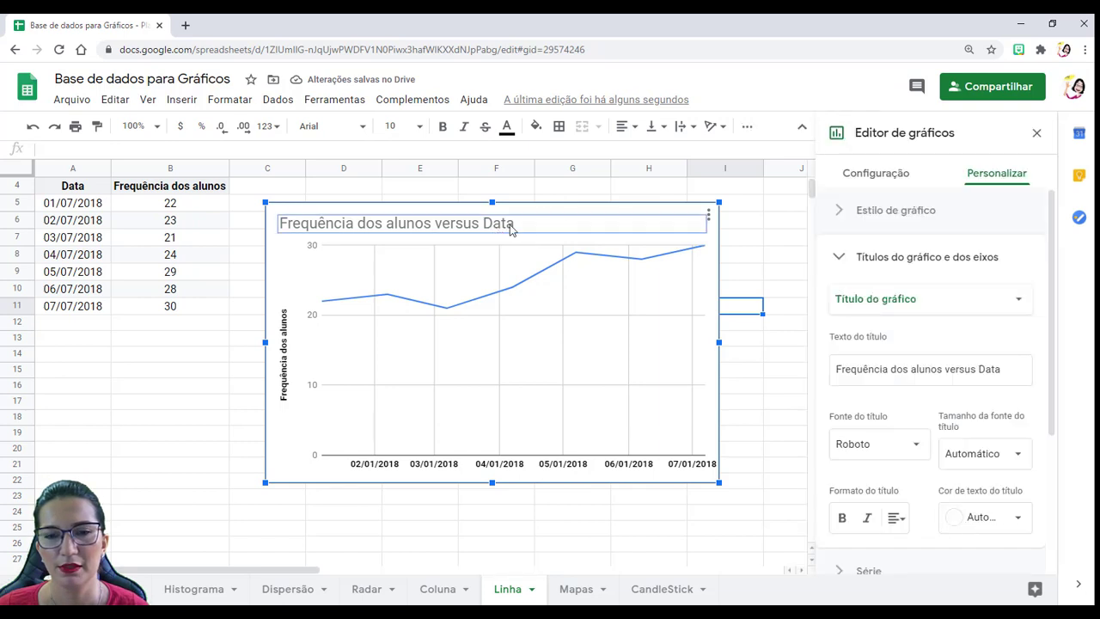
click(842, 519)
click(961, 518)
click(862, 316)
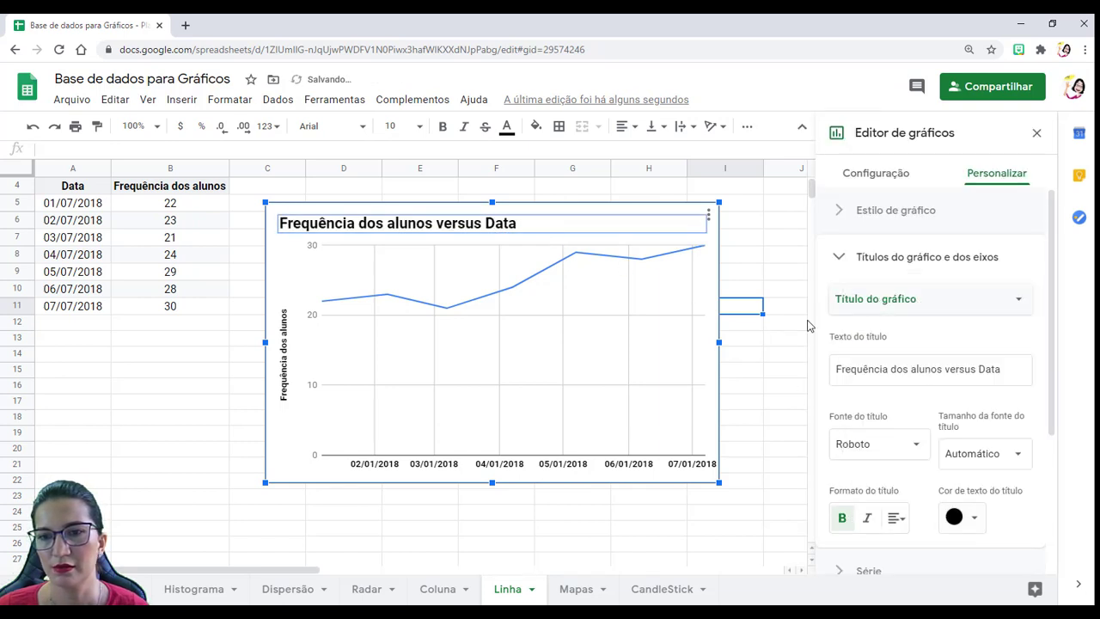
click(897, 518)
click(918, 549)
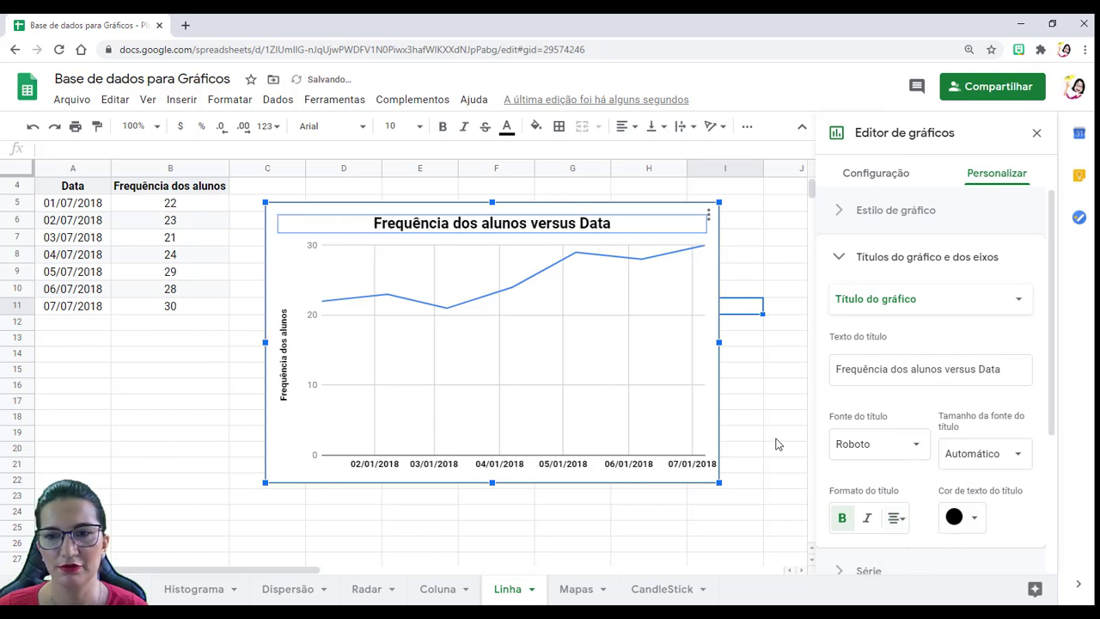
Enlarge the line chart from its lower corner so it extends to about column J and row 25
click(769, 404)
click(720, 357)
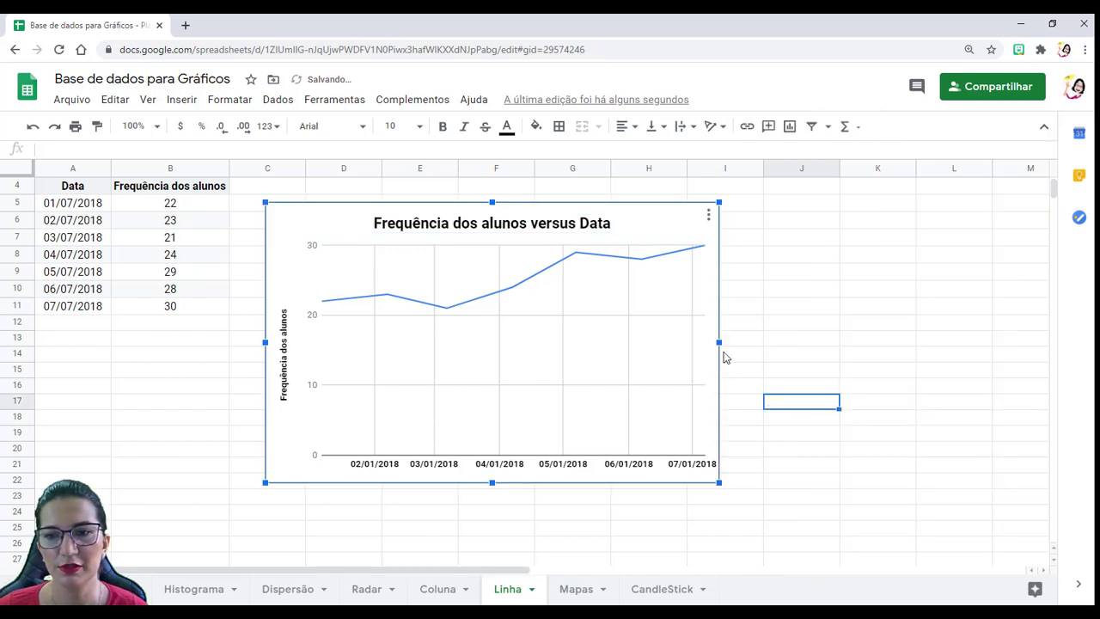
drag(720, 483, 801, 490)
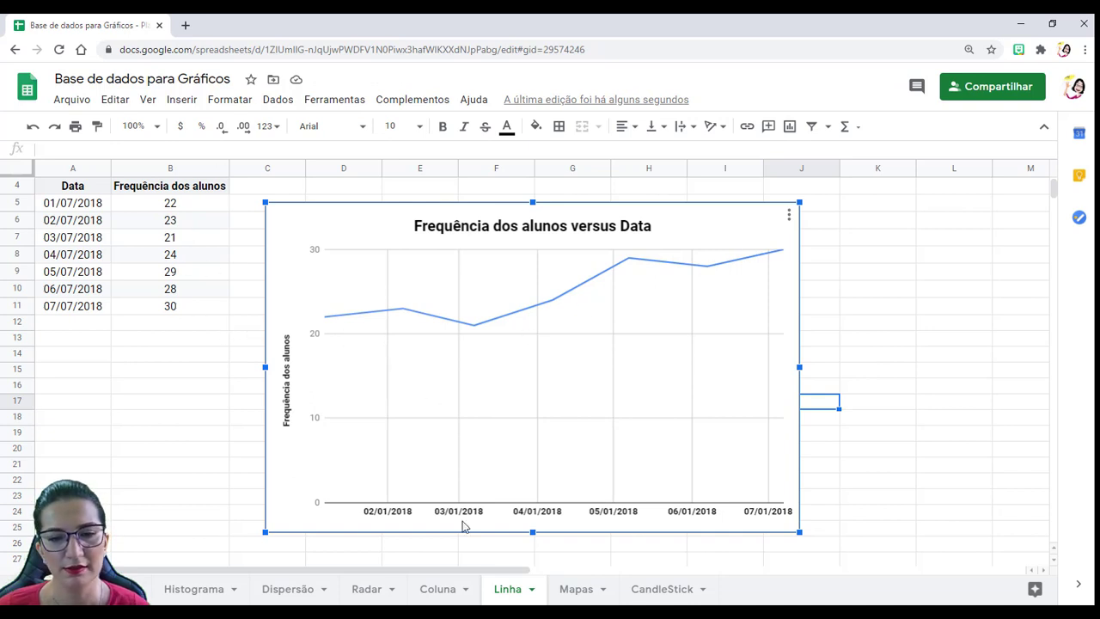
On the Coluna sheet, shrink the column chart and move it to about columns H to L, rows 10 to 23
click(442, 592)
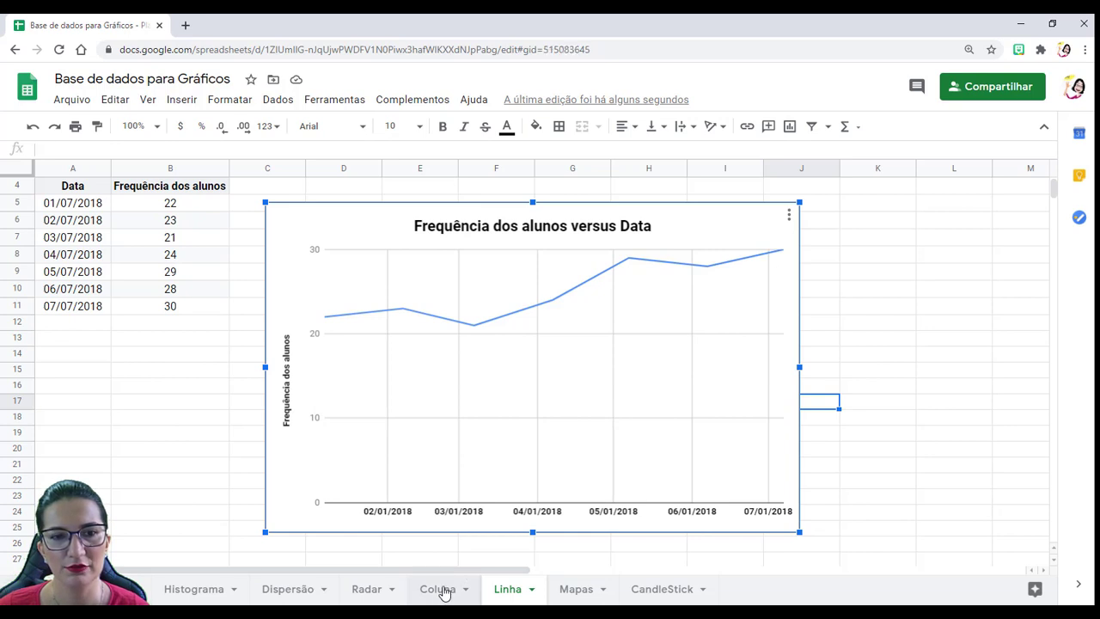
click(290, 185)
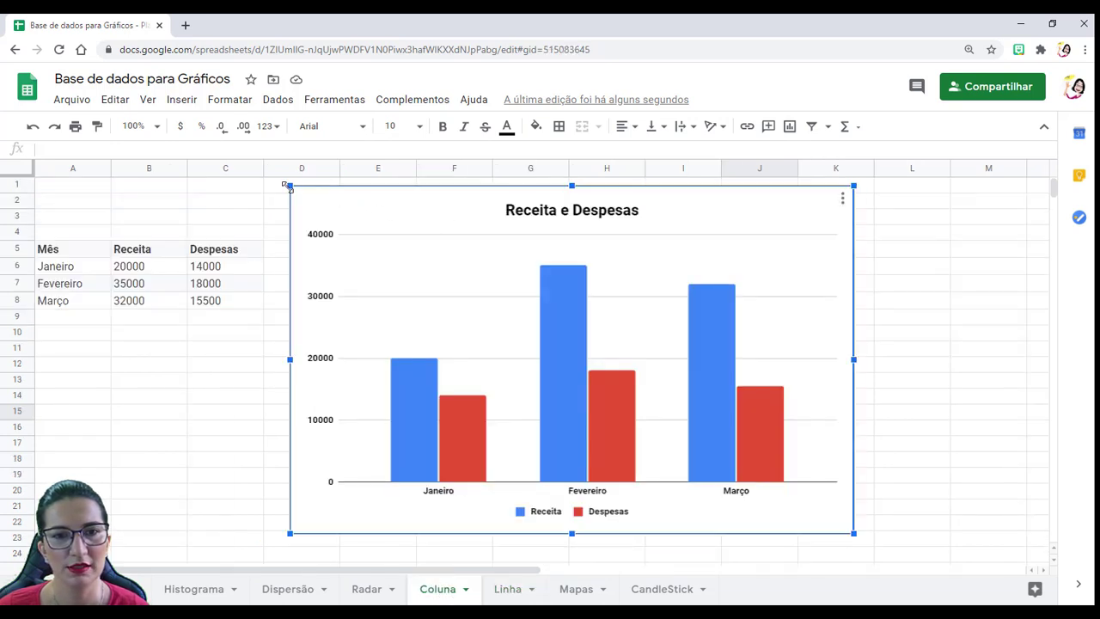
drag(290, 185, 500, 316)
drag(579, 323, 672, 339)
Insert a chart from the Mês, Receita and Despesas data in A5:C8
drag(66, 248, 217, 305)
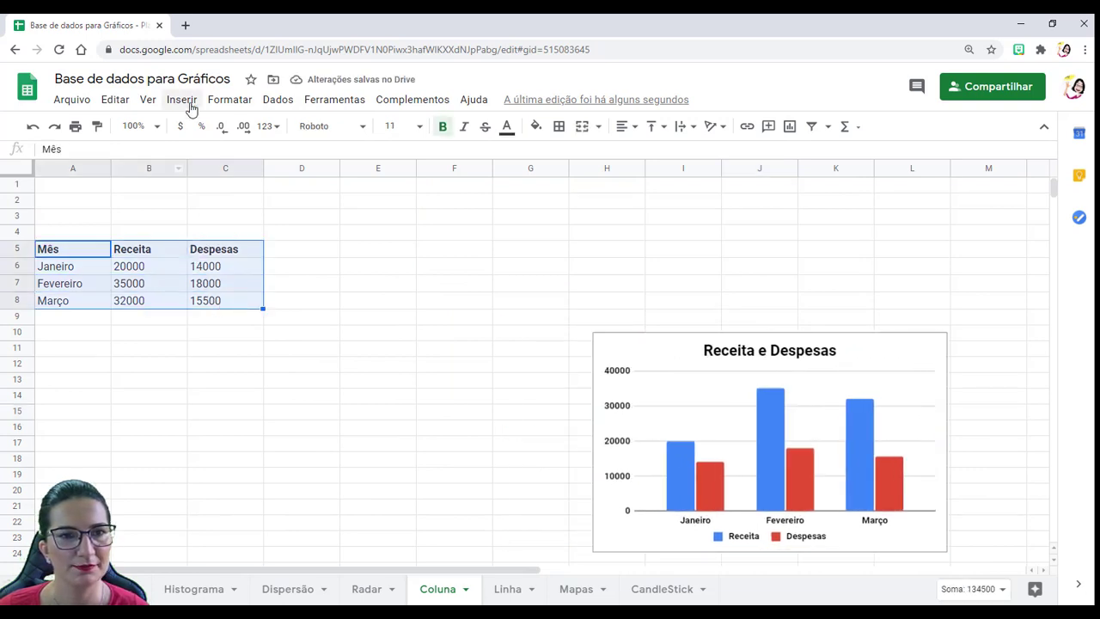
click(185, 101)
click(204, 313)
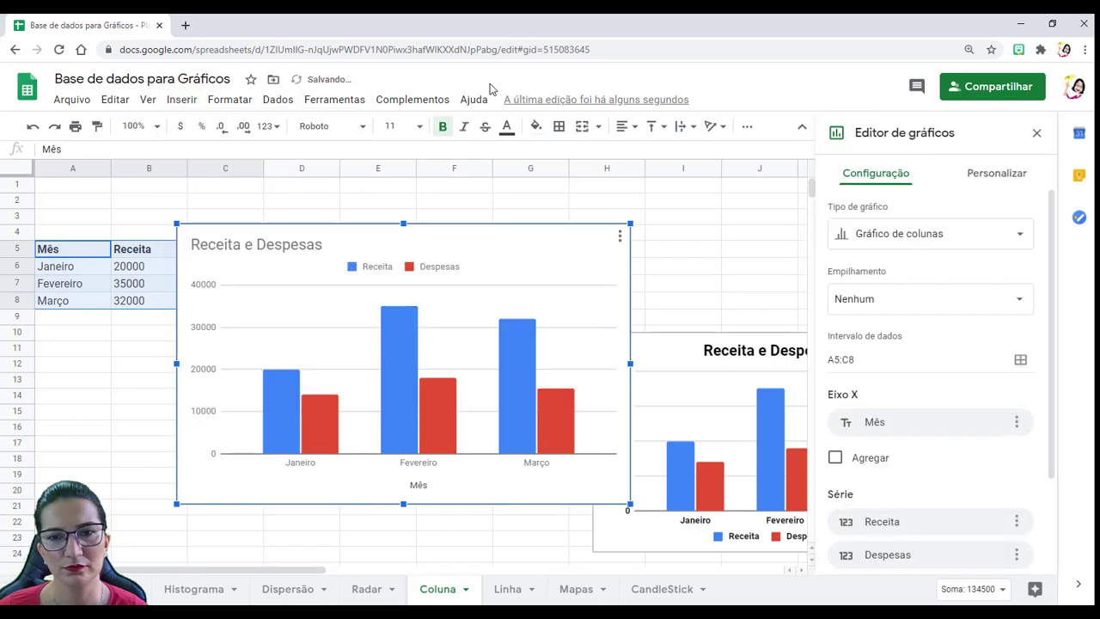
Change the new Receita e Despesas chart to a line chart and move it beside the data table, starting at column D
click(886, 239)
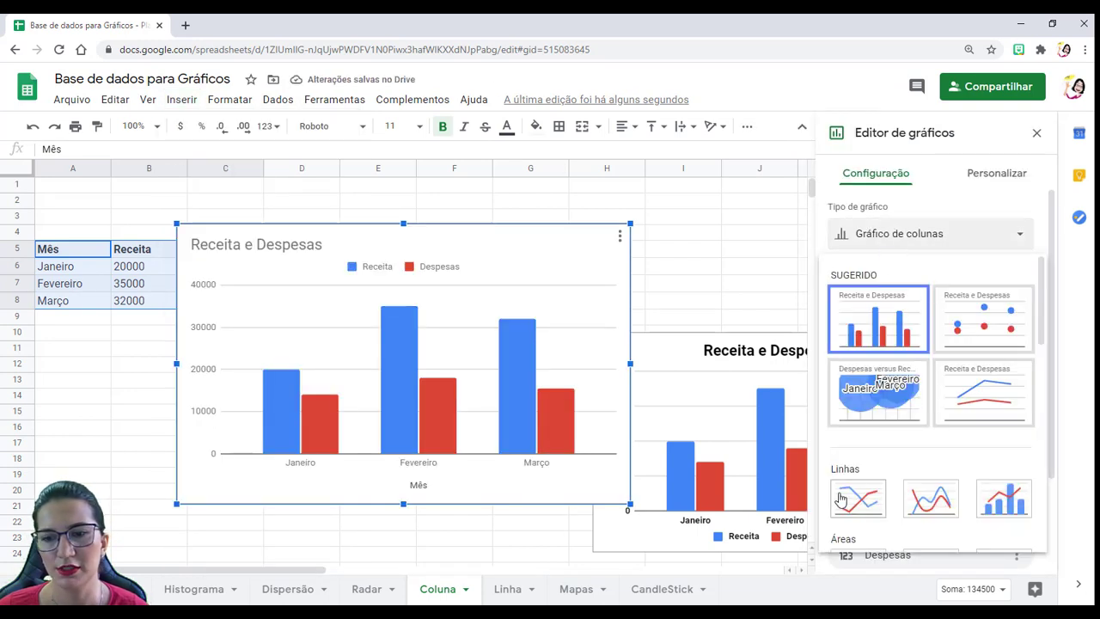
click(844, 499)
drag(520, 232, 610, 186)
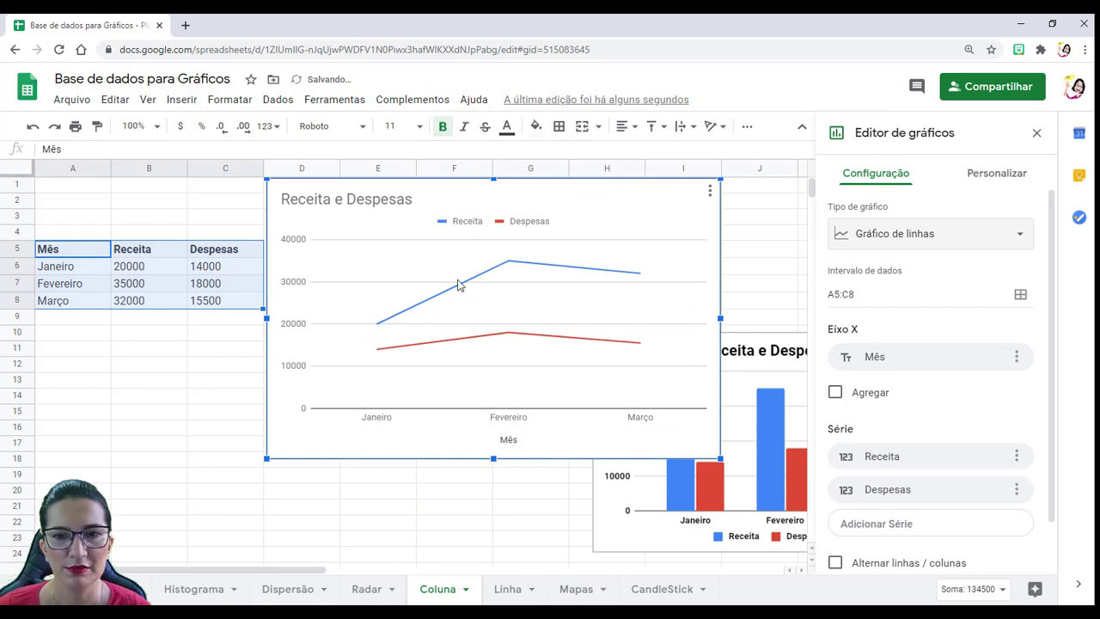
click(487, 223)
drag(487, 223, 467, 449)
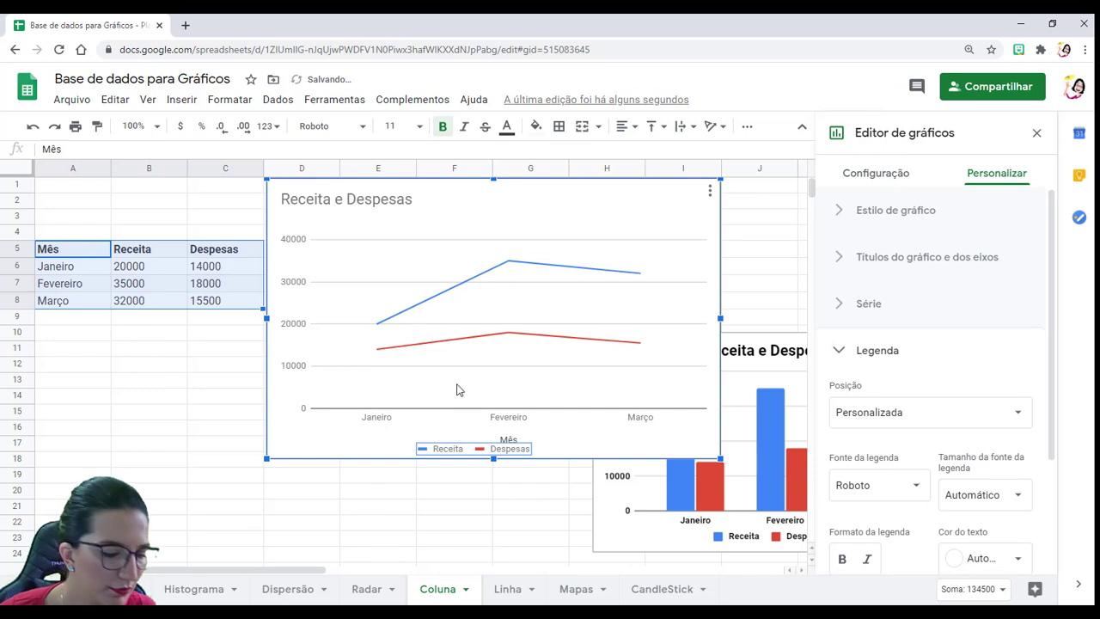
key(ctrl+z)
Delete the horizontal axis title Mês from the line chart
click(511, 441)
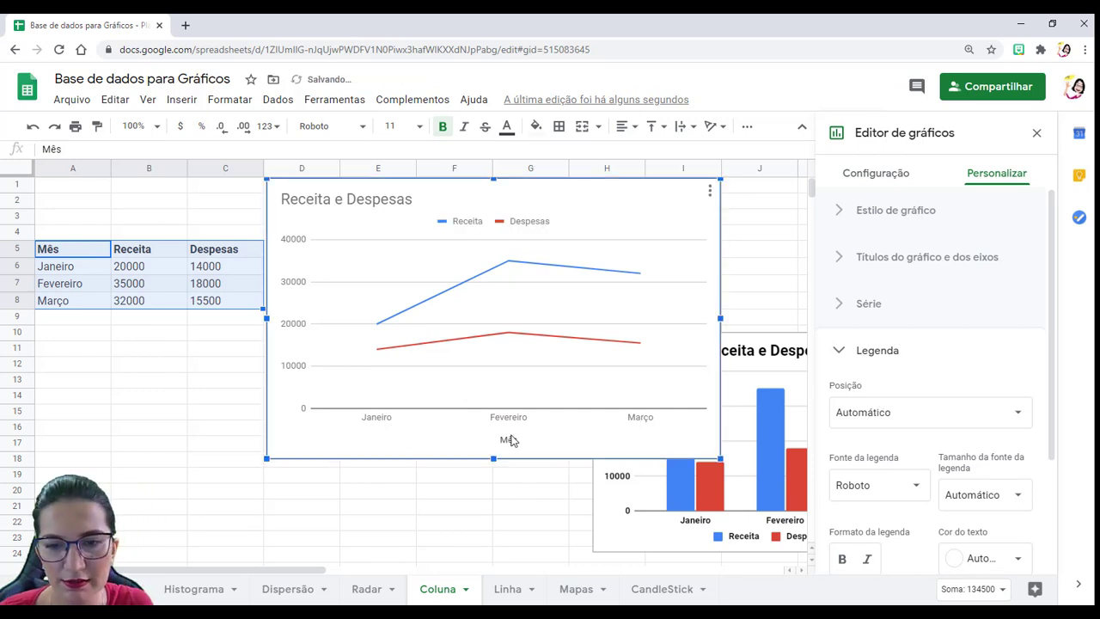
click(510, 442)
key(Delete)
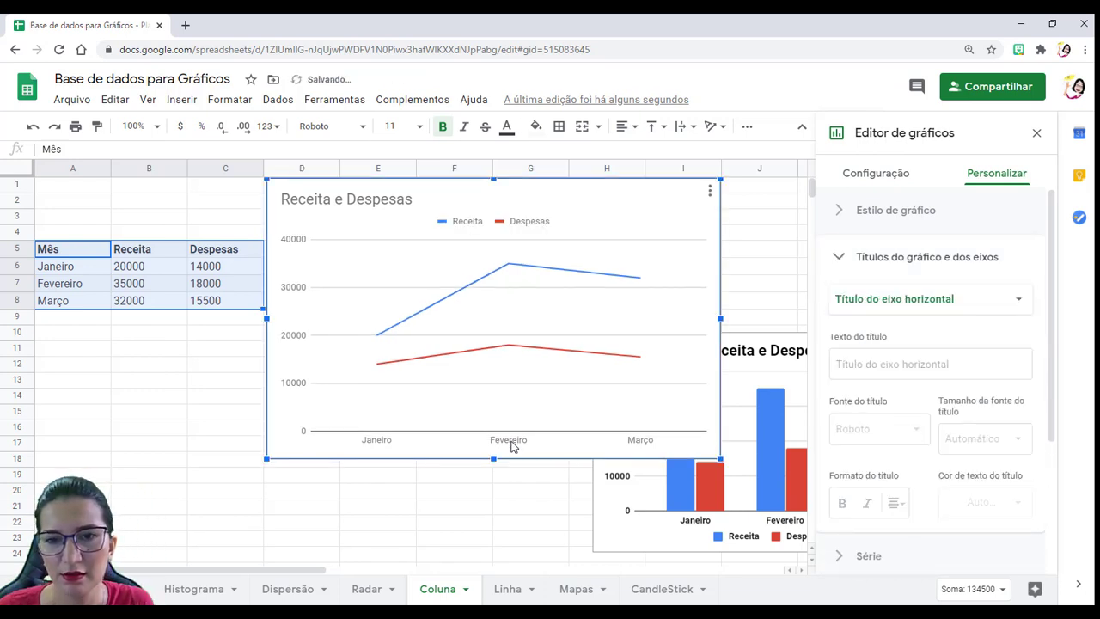
Set the line chart's legend position to Abaixo and close the chart editor
click(528, 222)
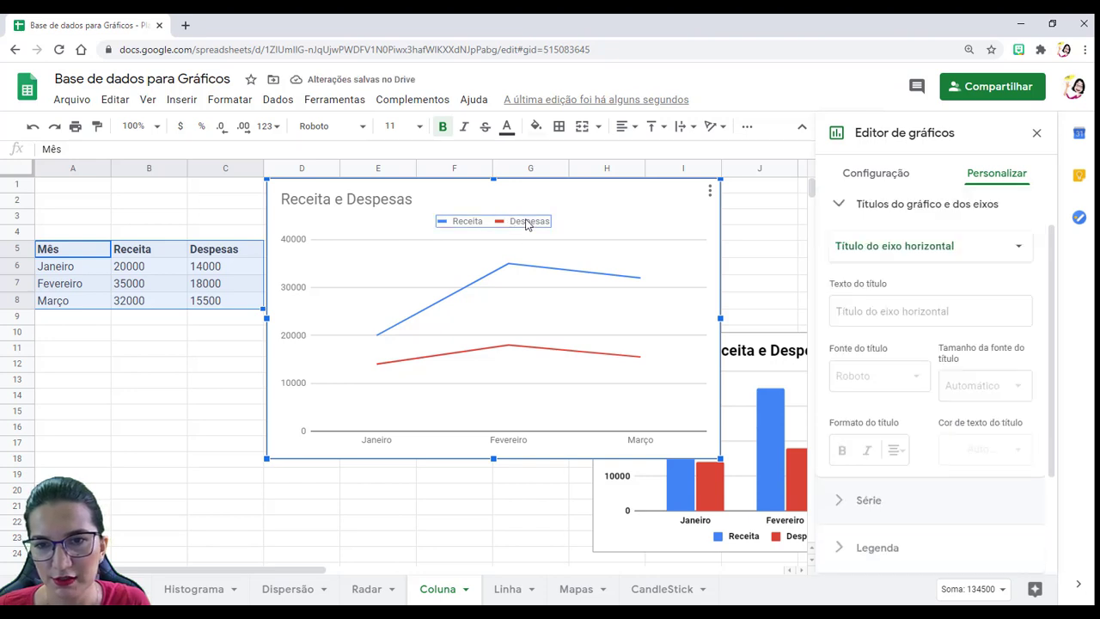
click(902, 358)
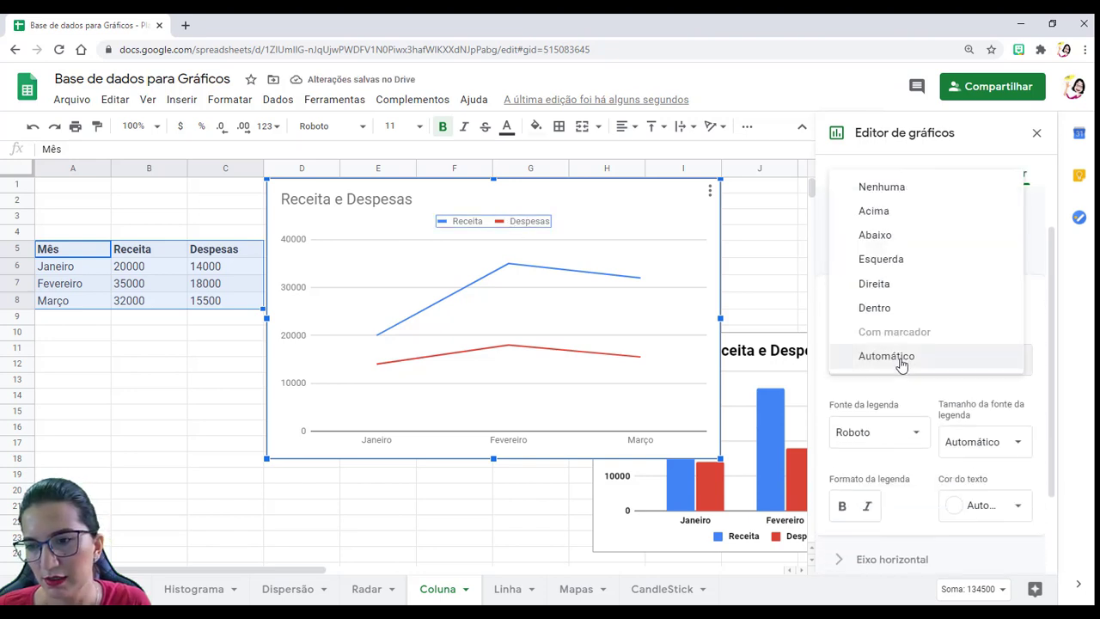
click(908, 247)
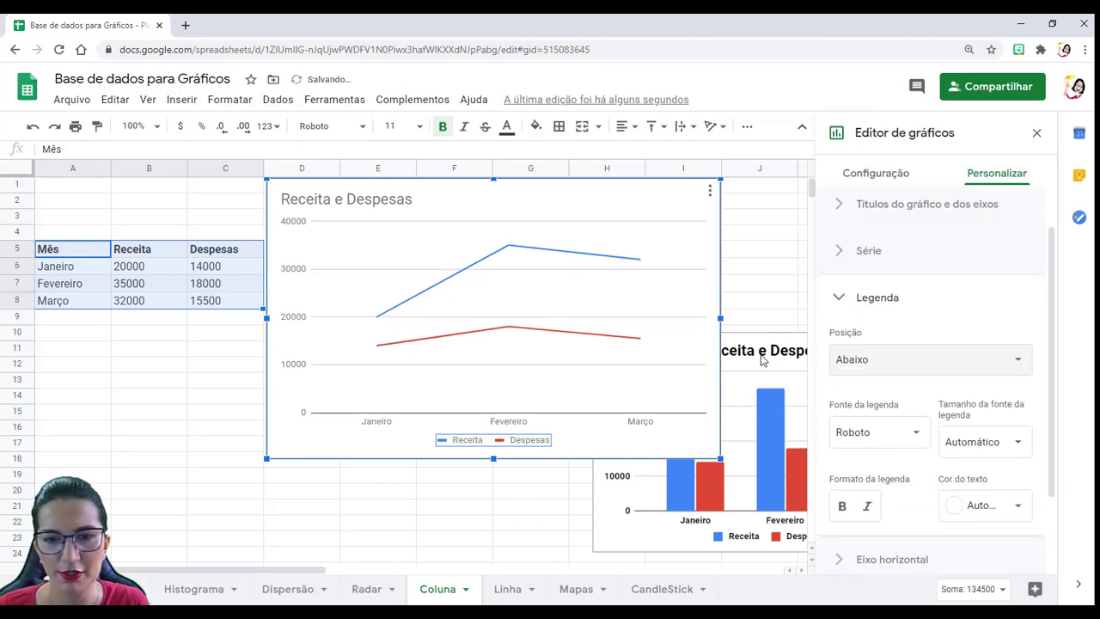
click(774, 250)
Shrink the line chart and place it below the data table, at about columns B to F, rows 10 to 23
click(305, 204)
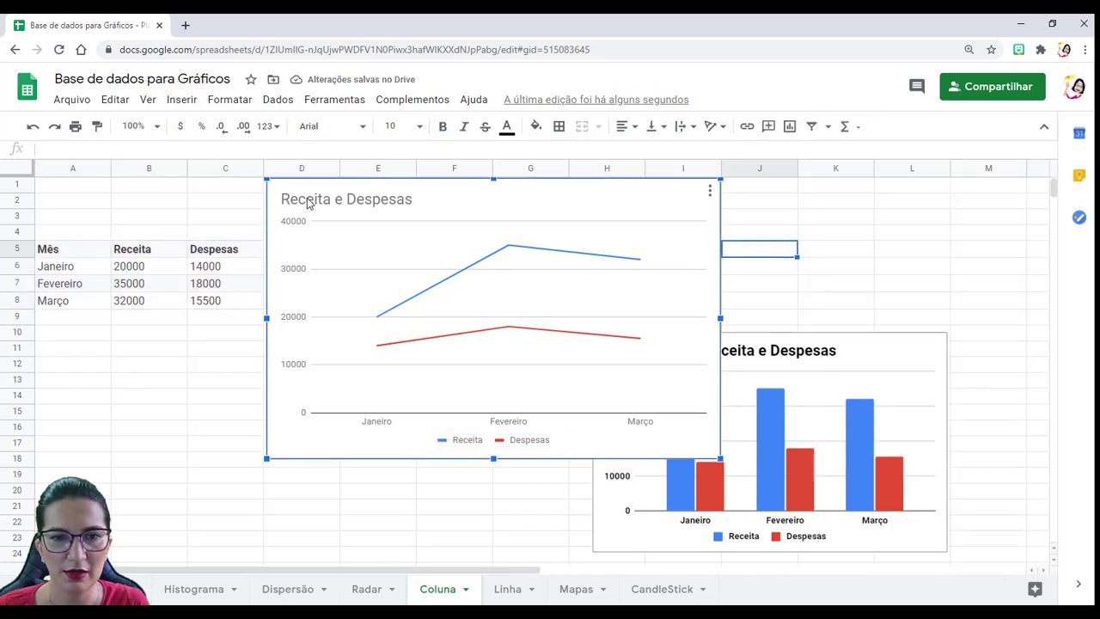
drag(665, 201, 600, 202)
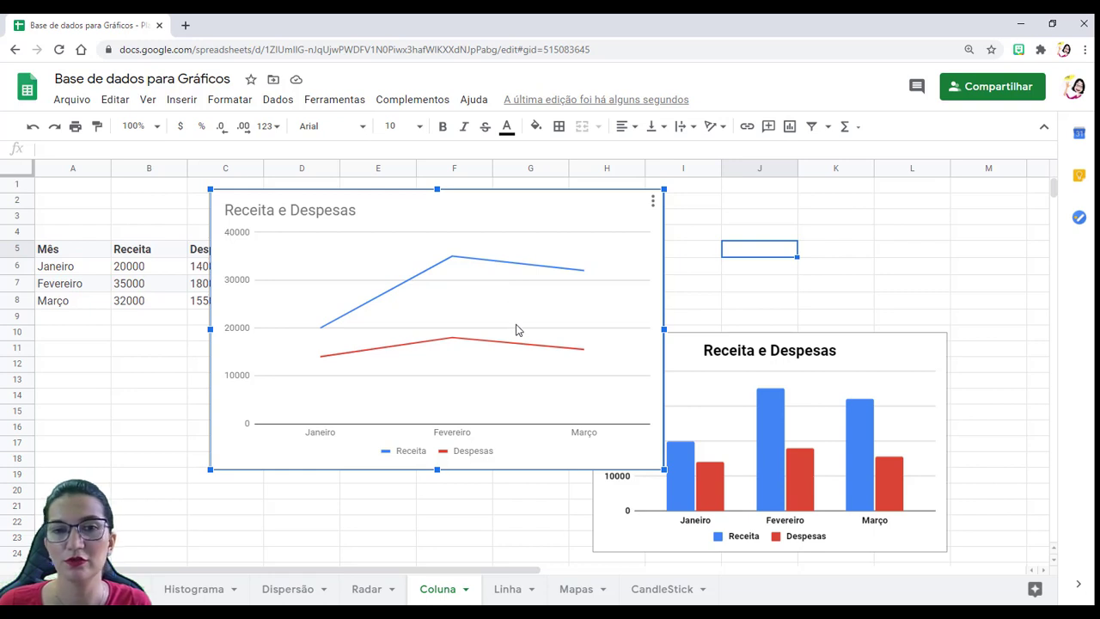
drag(533, 249, 435, 307)
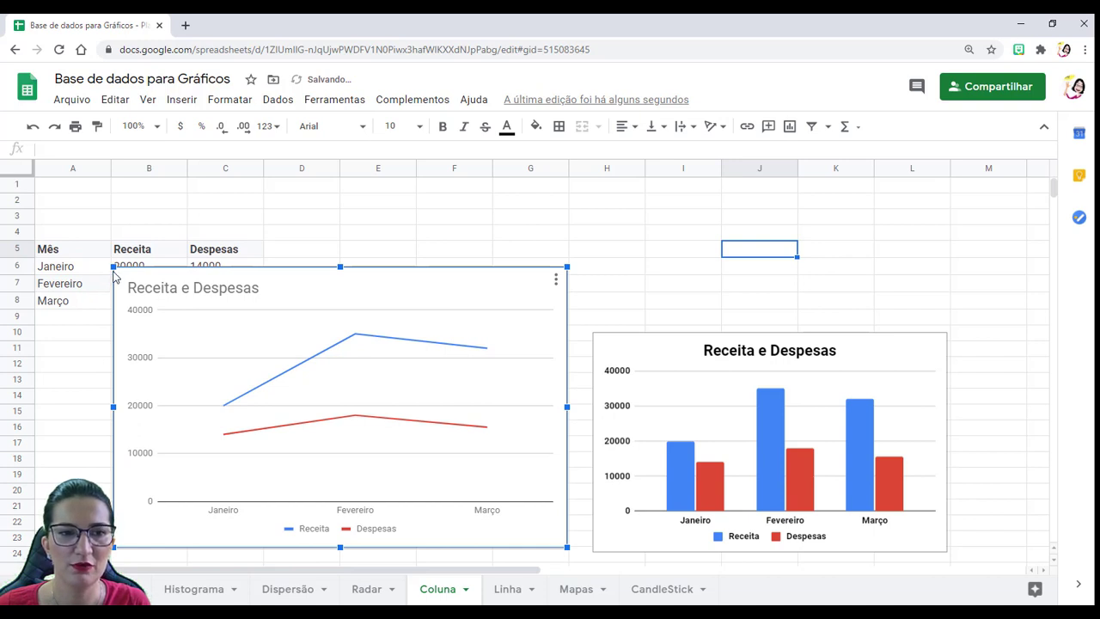
drag(114, 269, 208, 326)
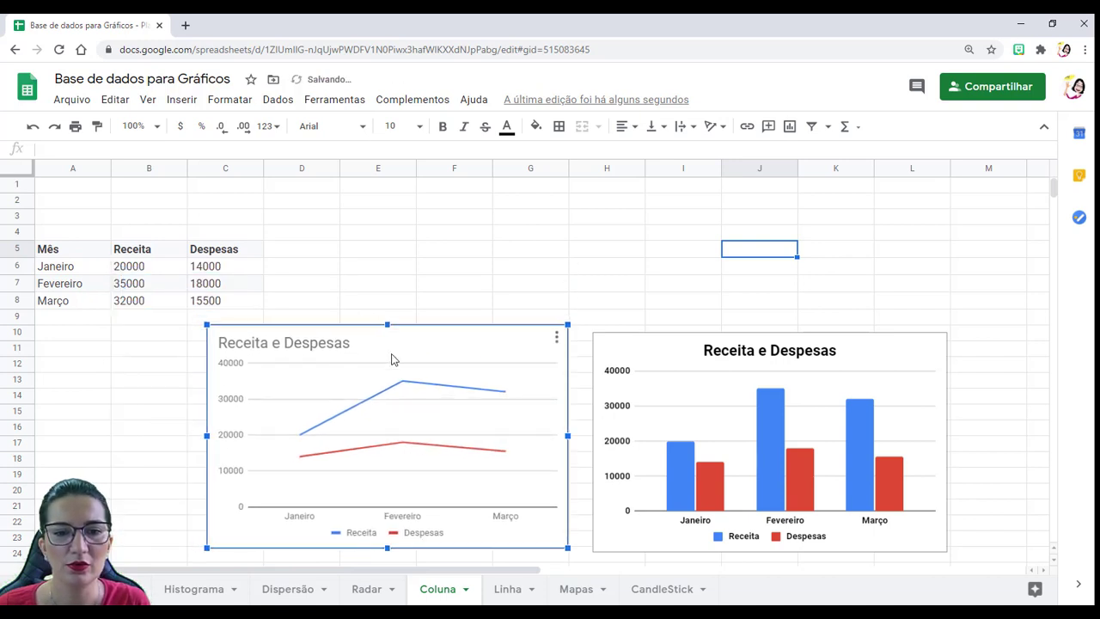
drag(391, 359, 278, 352)
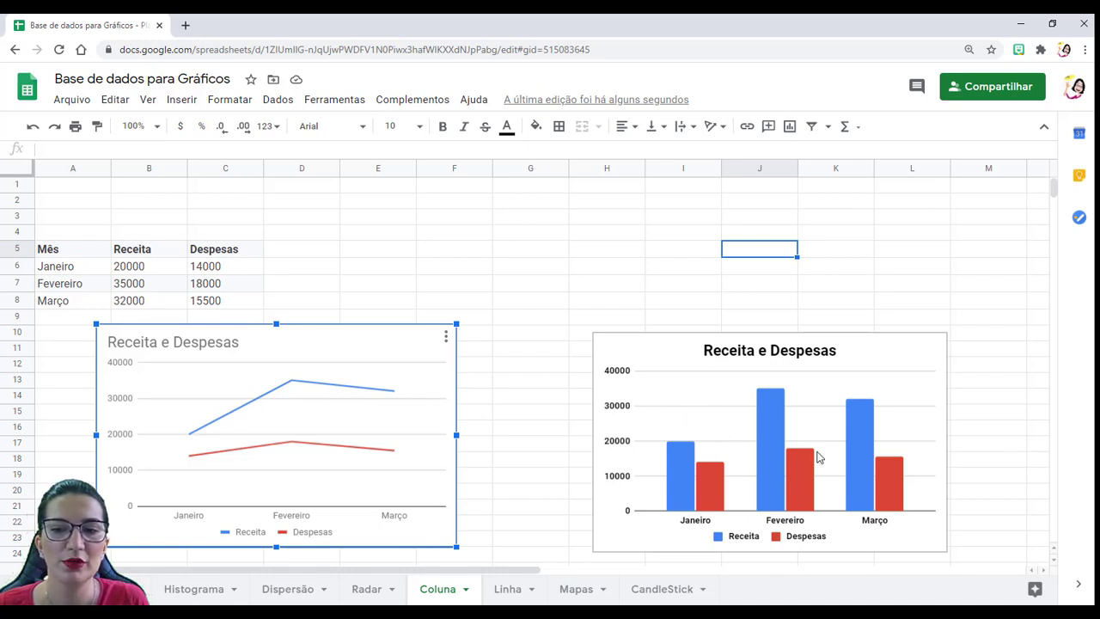
Move the column chart up to about G1 and the line chart beside it, starting at about B1
click(681, 378)
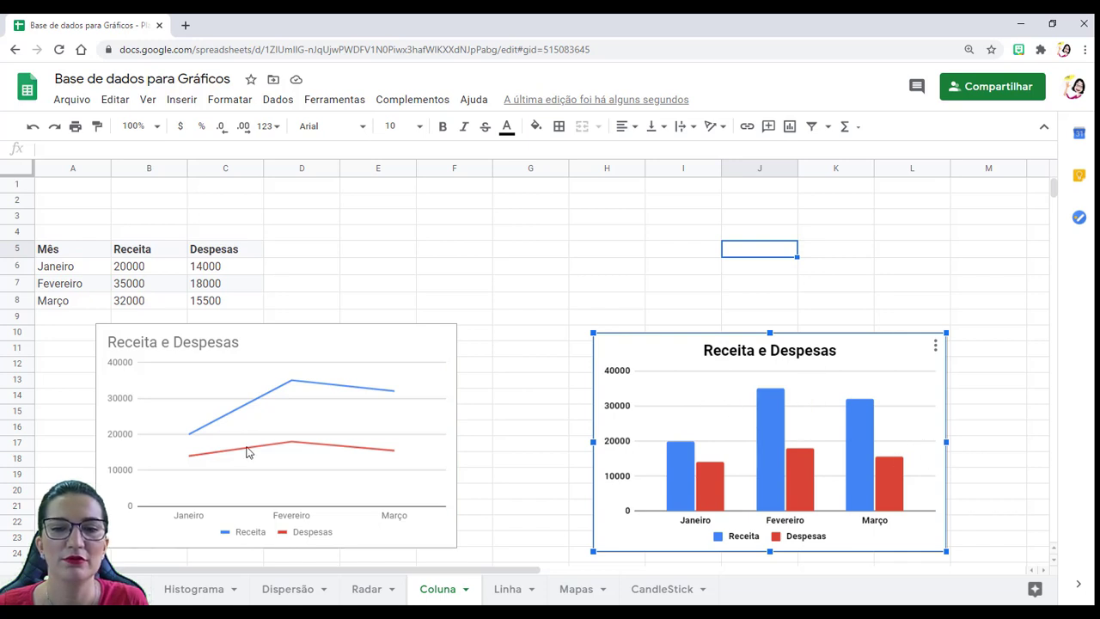
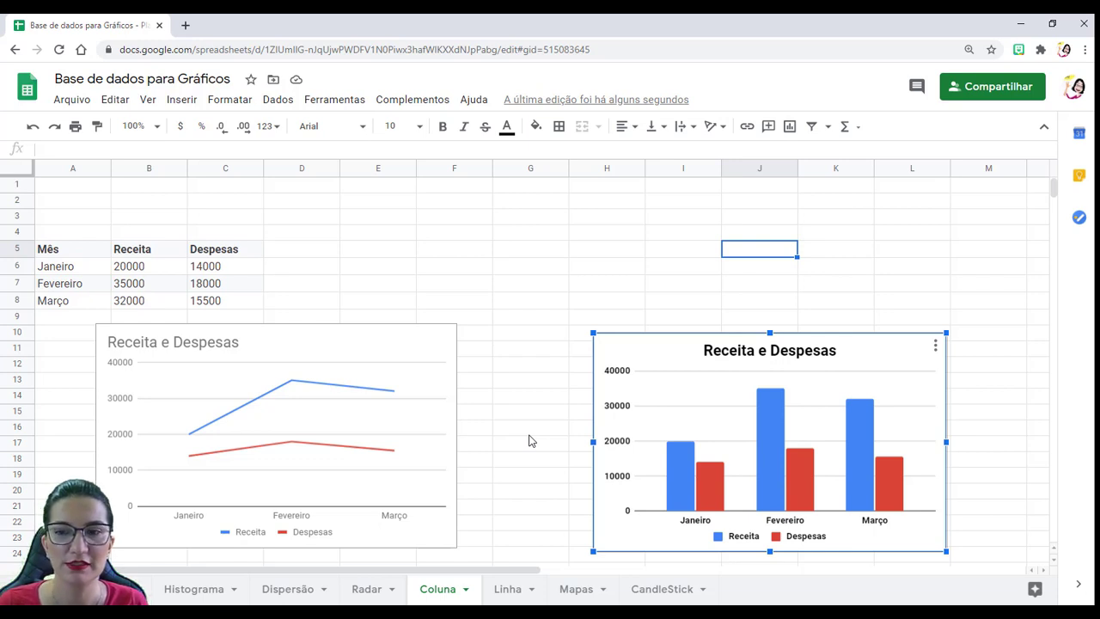
drag(680, 352, 609, 191)
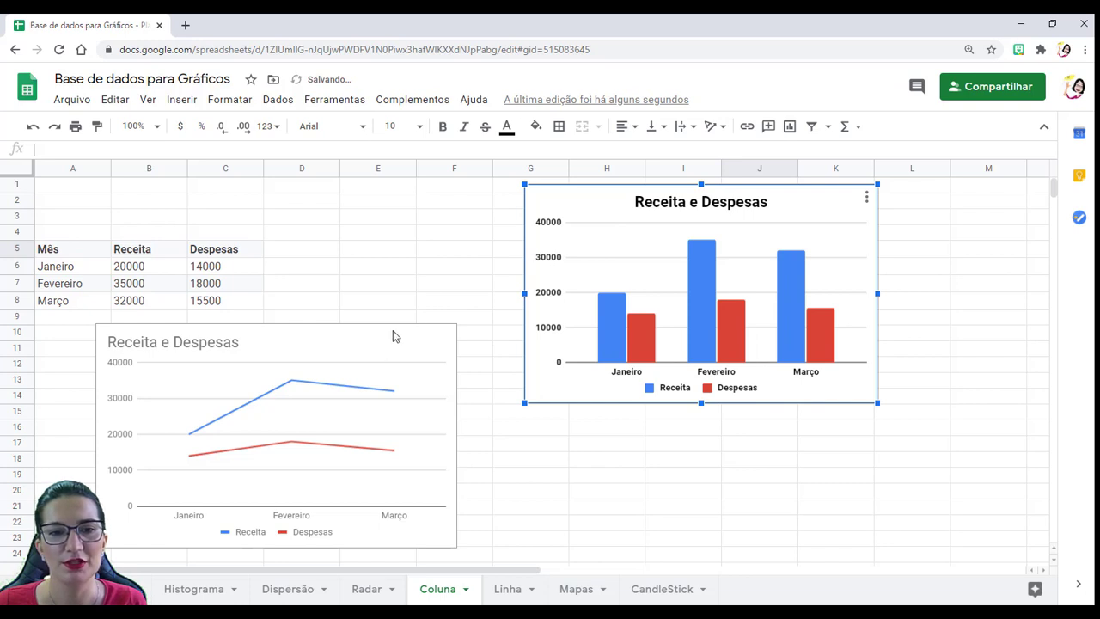
drag(400, 339, 447, 199)
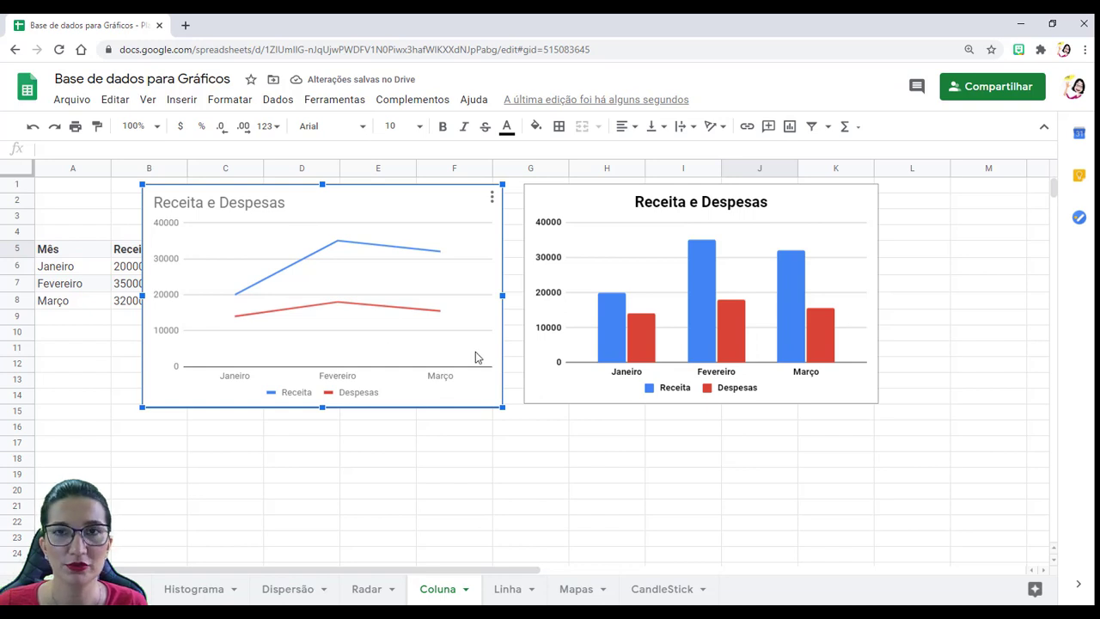
Revisit the Linha sheet's chart, then examine the country ranking and IDH 2019 values on the Mapas sheet
click(521, 591)
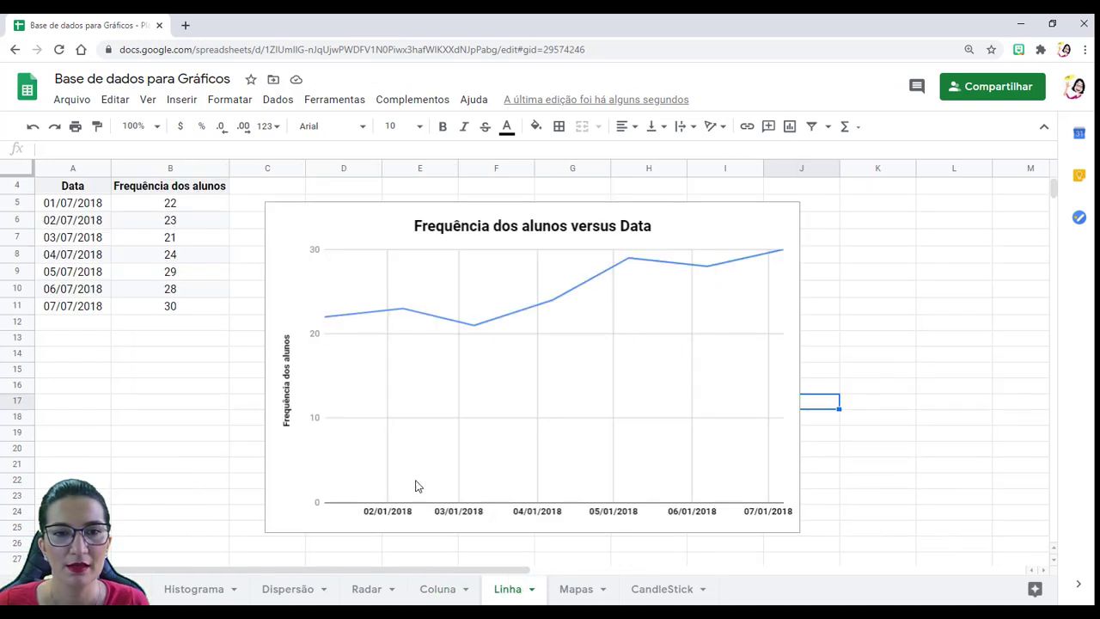
click(588, 585)
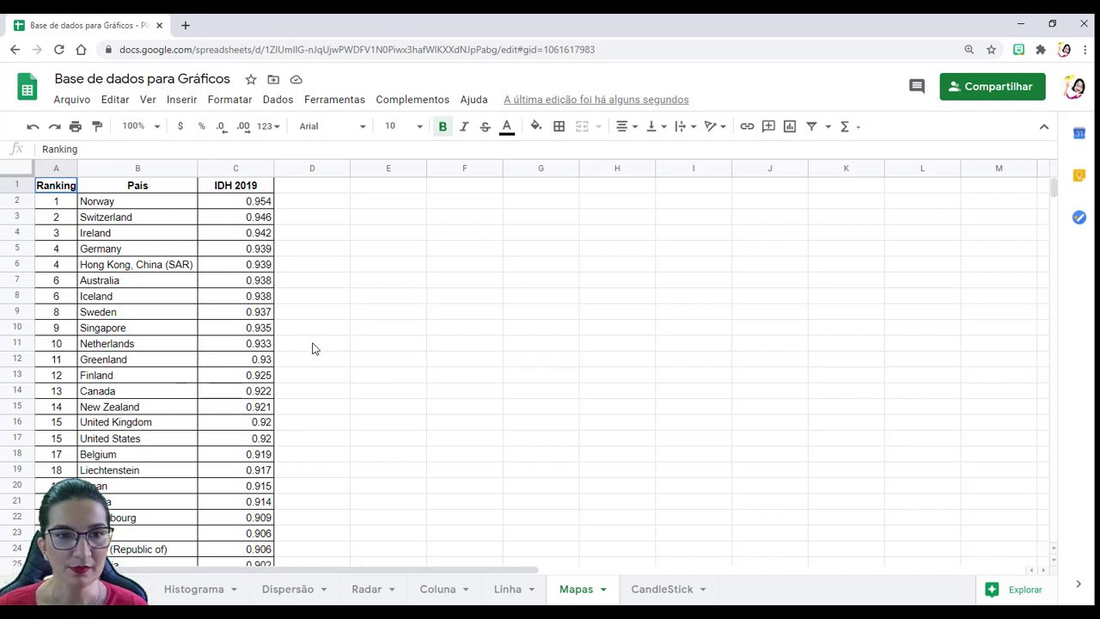
click(346, 280)
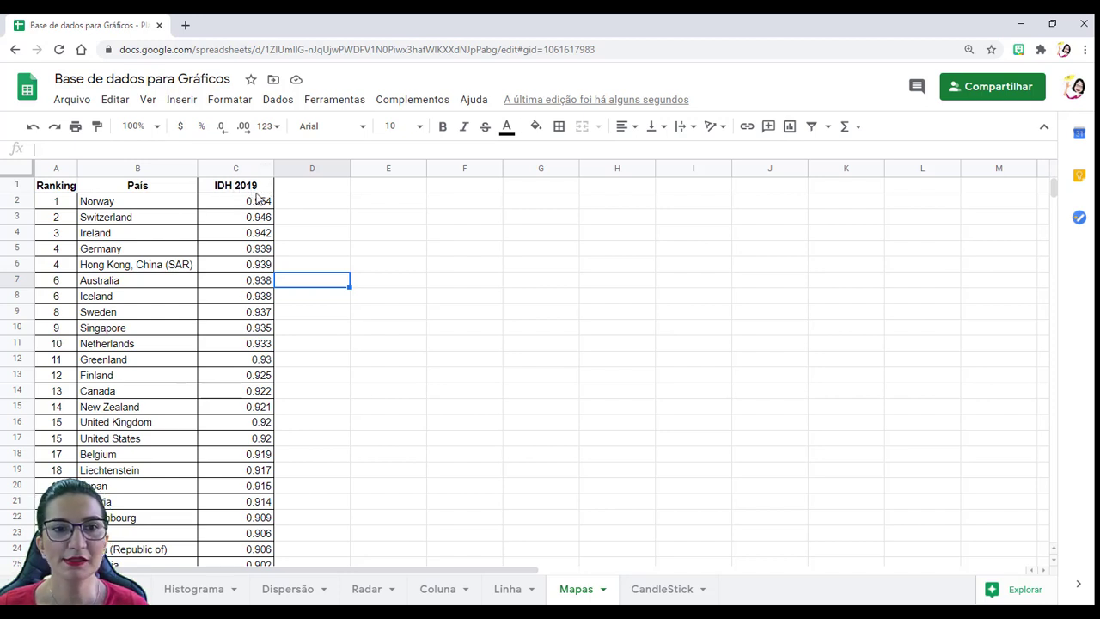
scroll(228, 232, down, 2)
scroll(227, 232, down, 6)
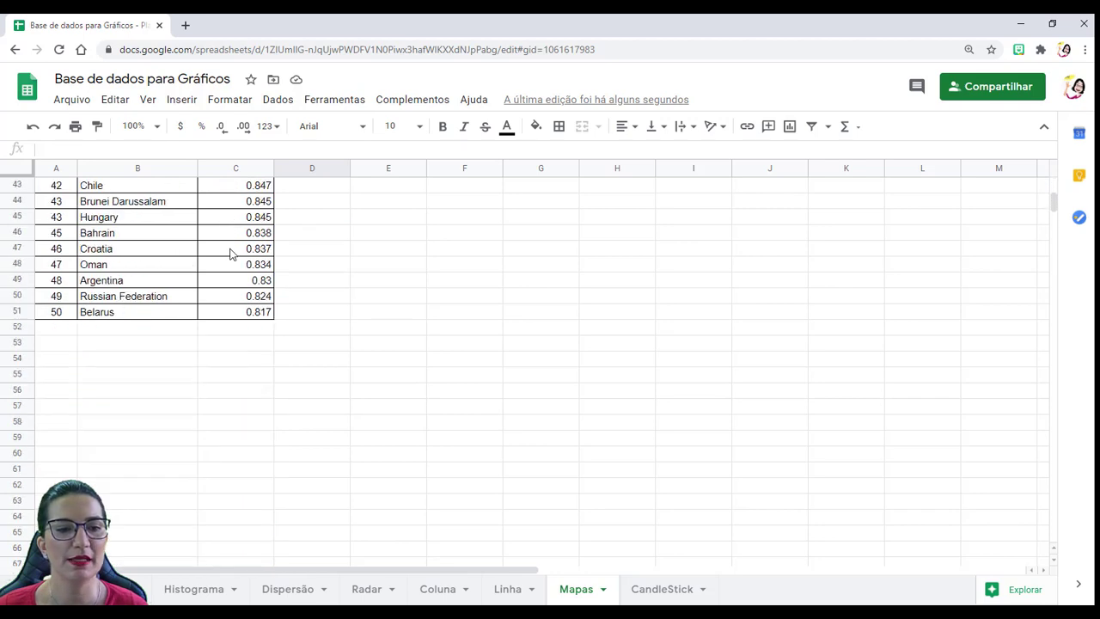
scroll(233, 257, up, 1)
scroll(232, 264, up, 8)
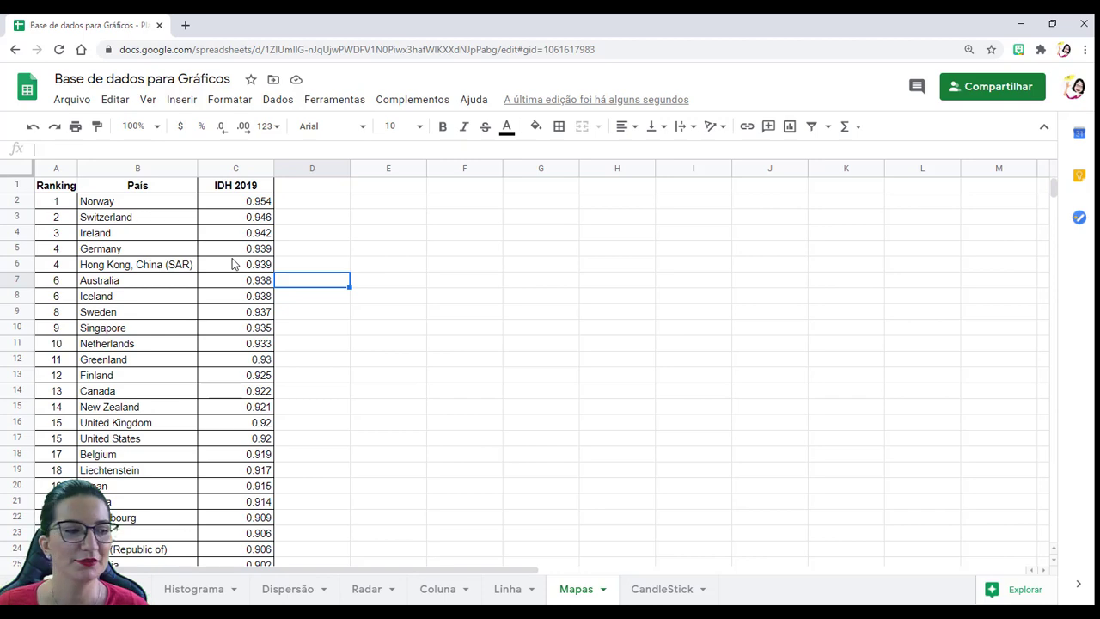
scroll(228, 264, down, 6)
scroll(222, 263, down, 1)
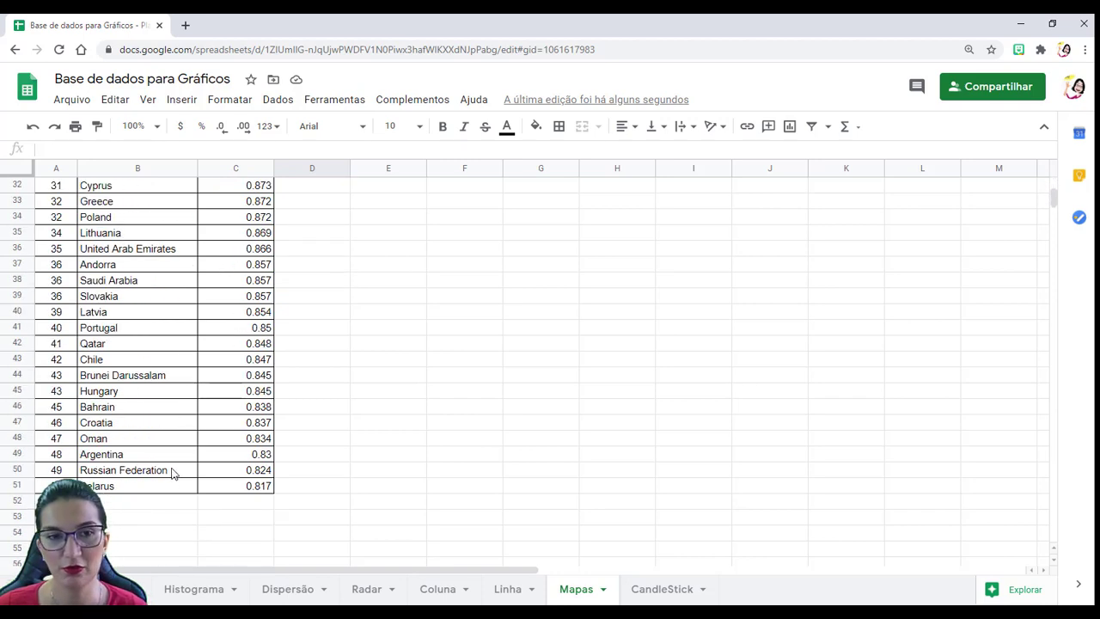
scroll(164, 447, up, 5)
scroll(133, 348, up, 2)
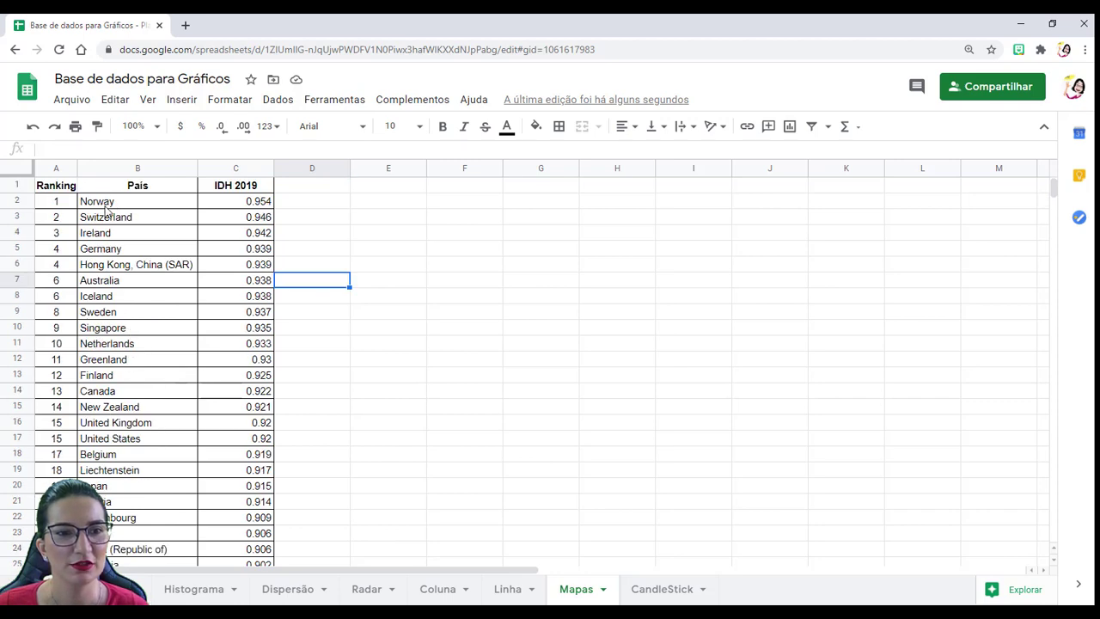
Insert a chart from the countries and IDH values in B2:C51 and move it clear of the data columns
drag(120, 201, 266, 509)
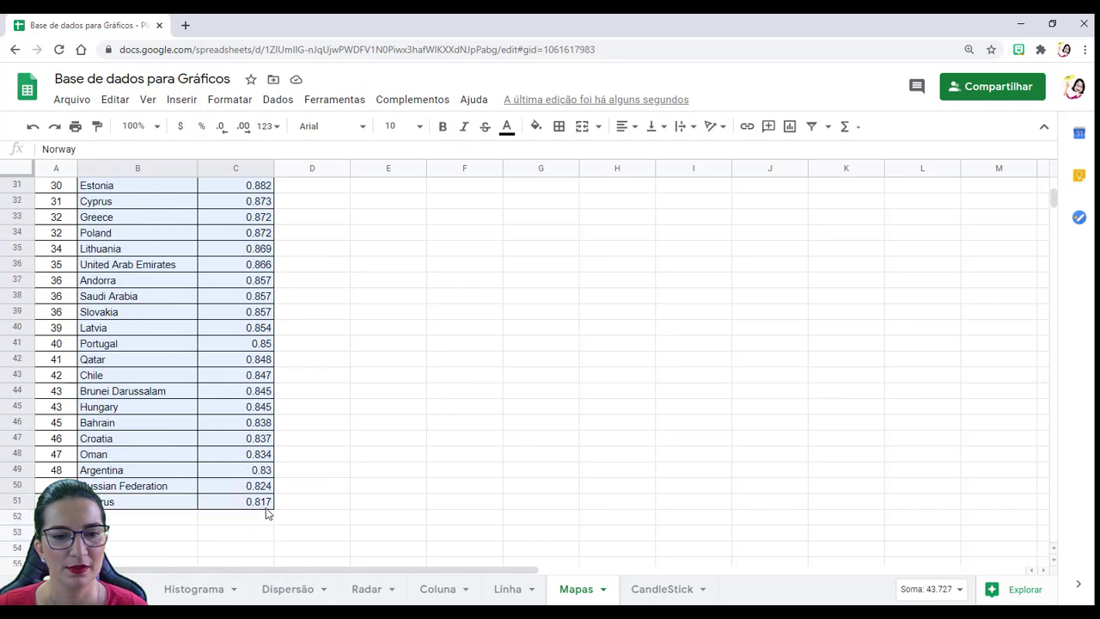
click(183, 102)
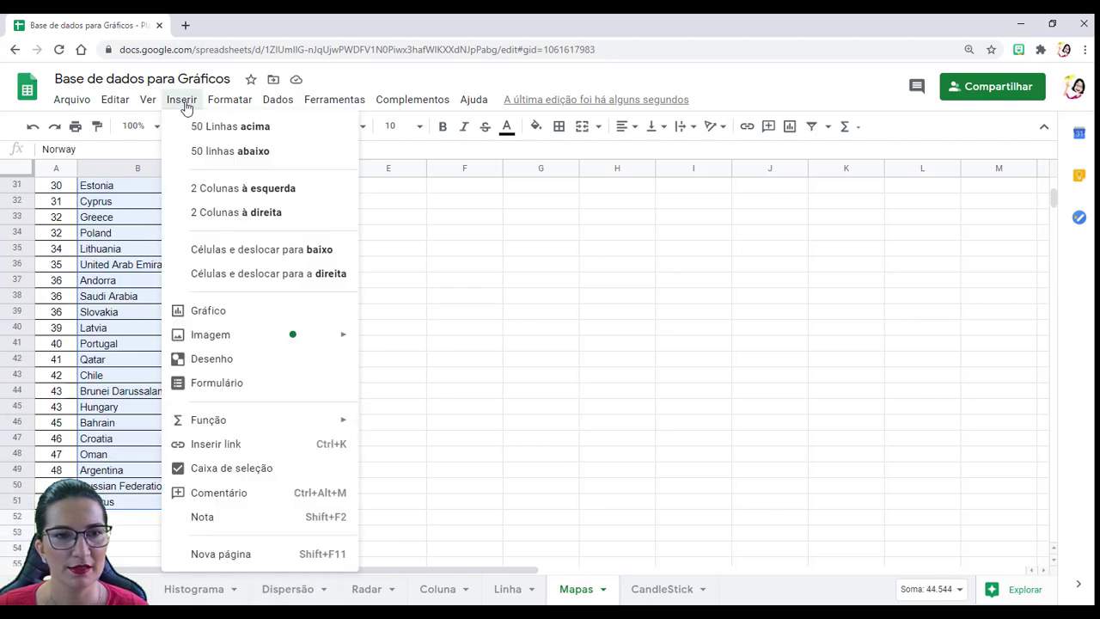
mouse_move(219, 431)
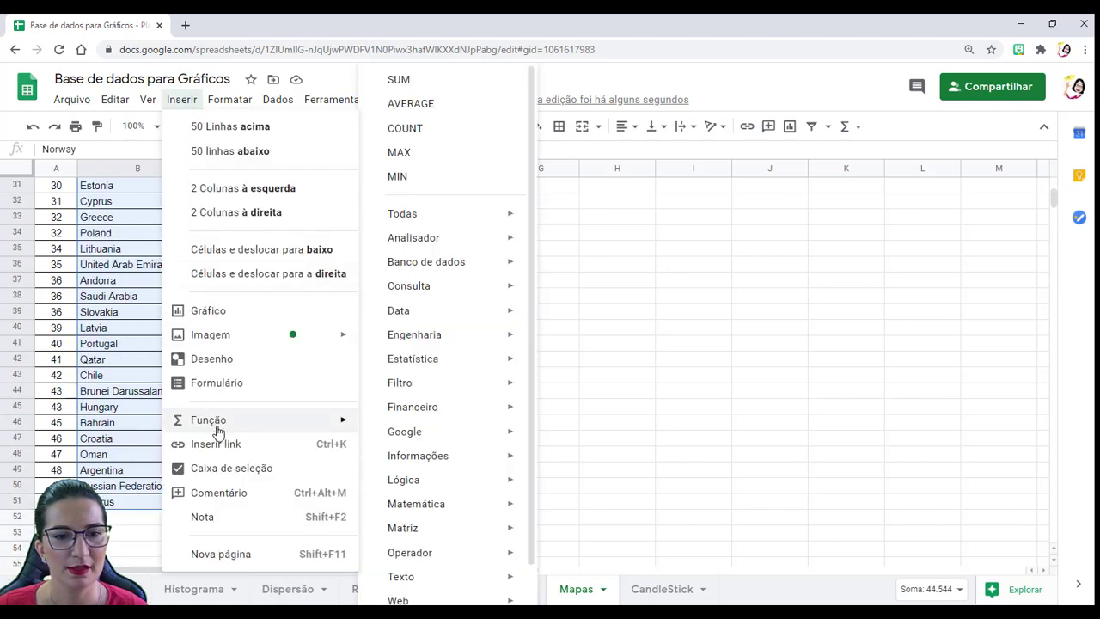
click(229, 311)
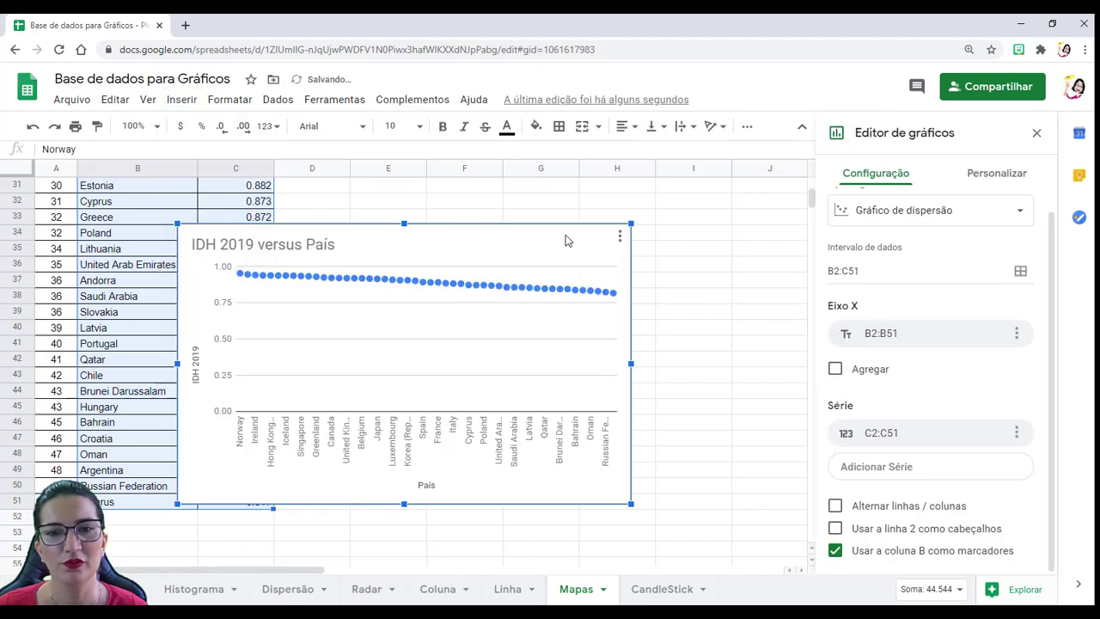
drag(568, 238, 702, 207)
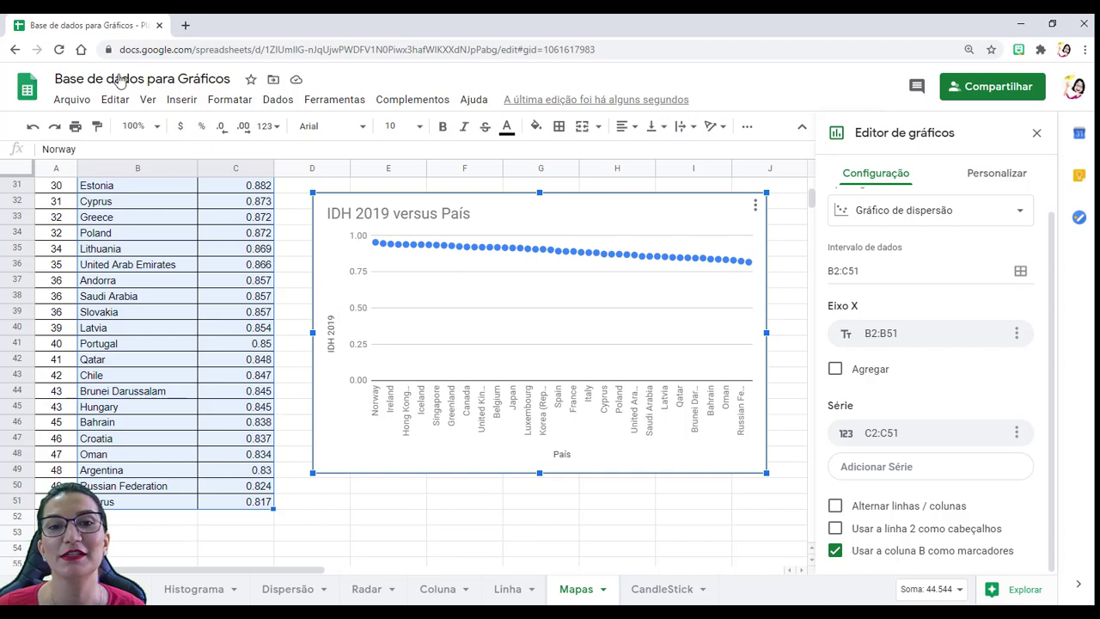
Change the IDH 2019 scatter chart to a geographic map chart (Gráfico de mapa) and close the chart editor
click(912, 214)
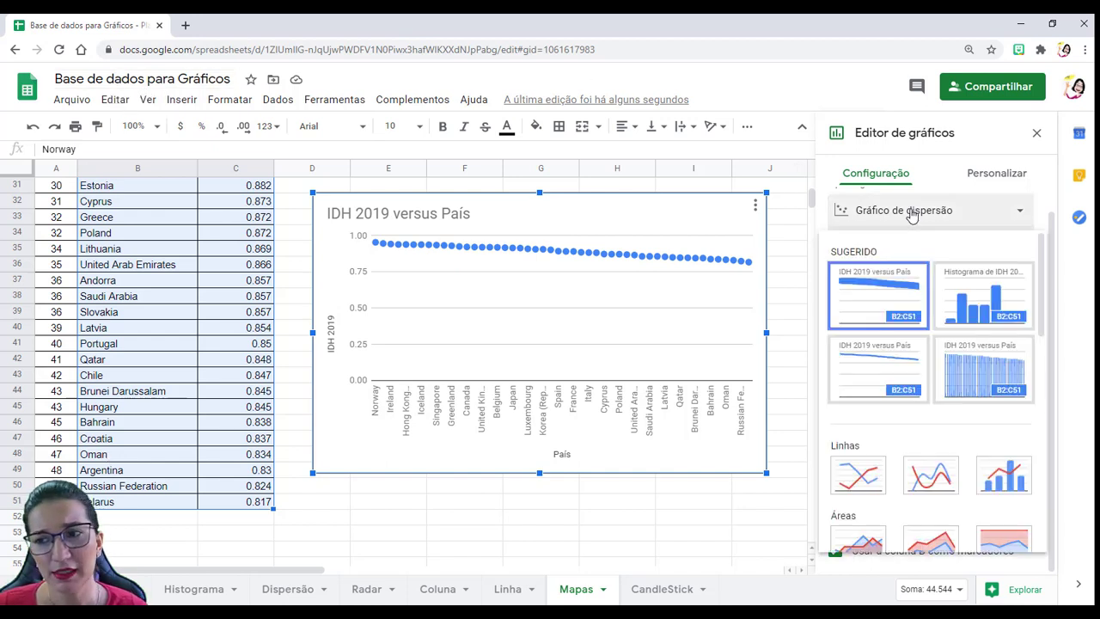
scroll(945, 335, down, 5)
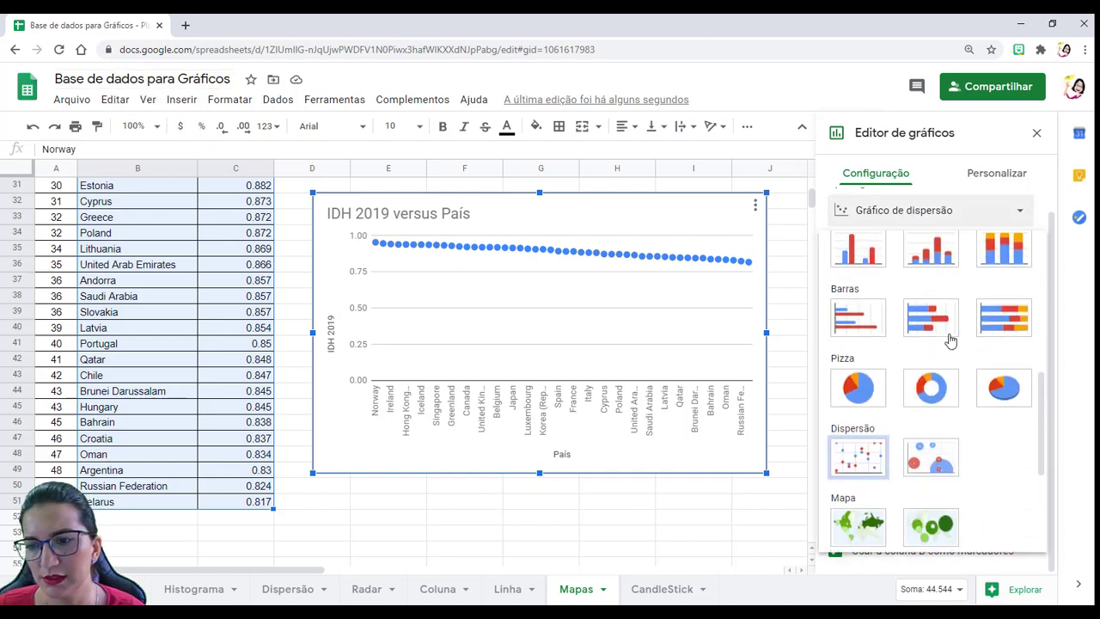
scroll(945, 343, down, 2)
click(854, 388)
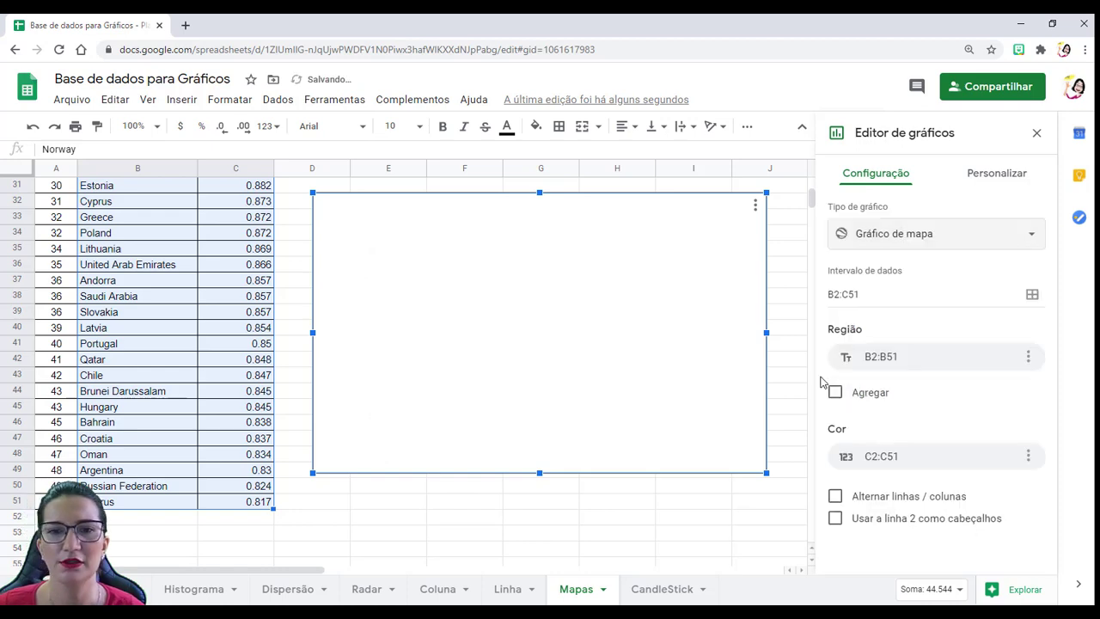
click(730, 536)
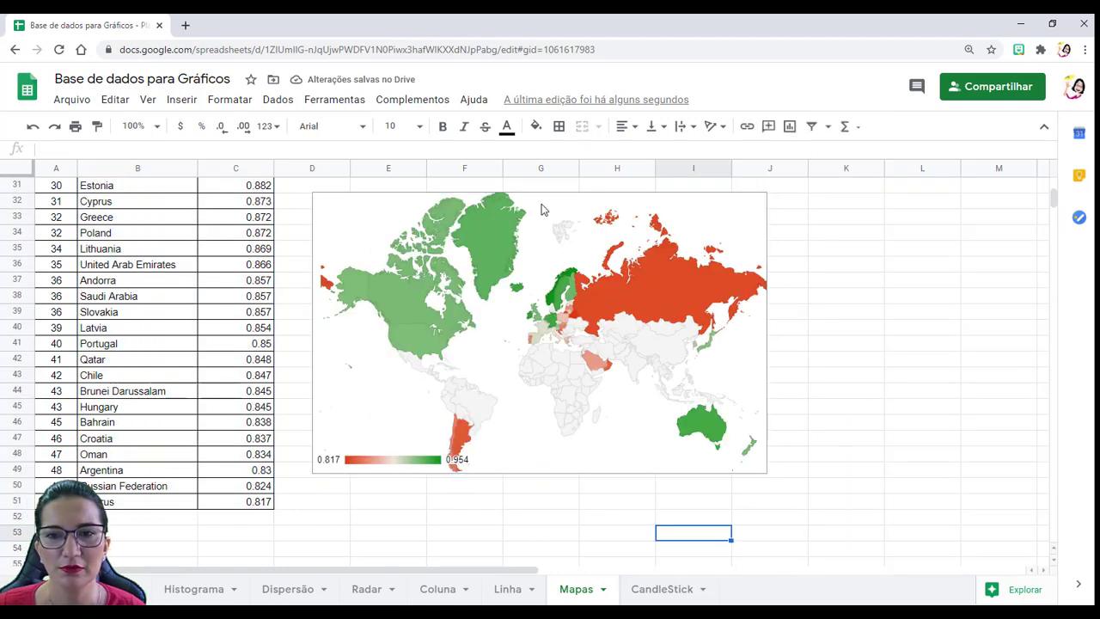
Move the map chart up beside the start of the country table, with its upper-left corner at about D3
click(612, 252)
scroll(328, 258, up, 2)
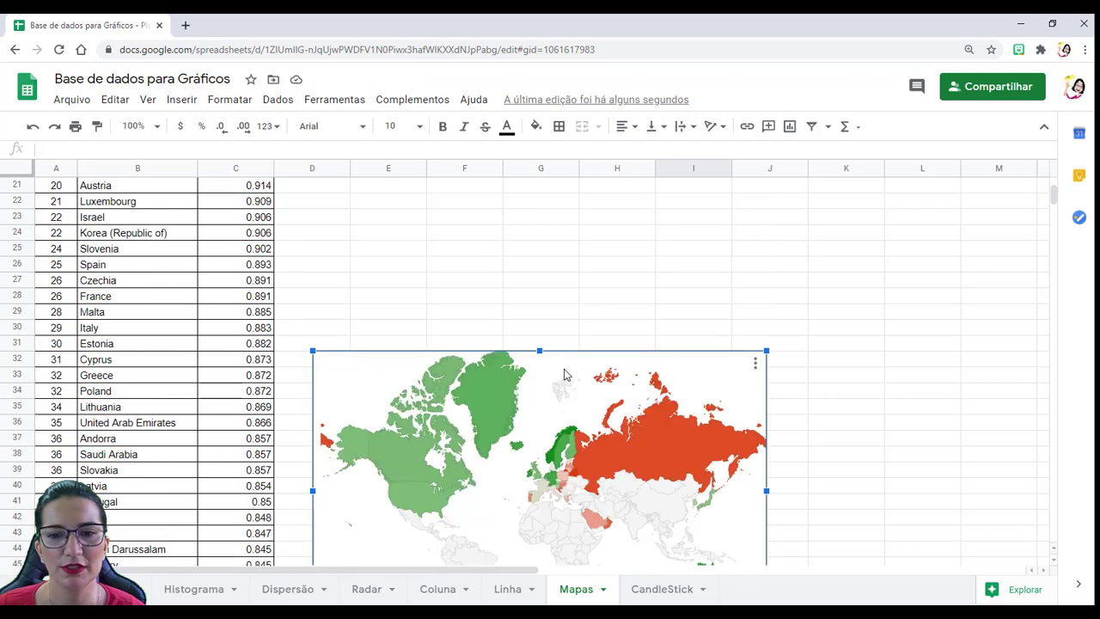
drag(595, 280, 548, 179)
scroll(551, 198, up, 1)
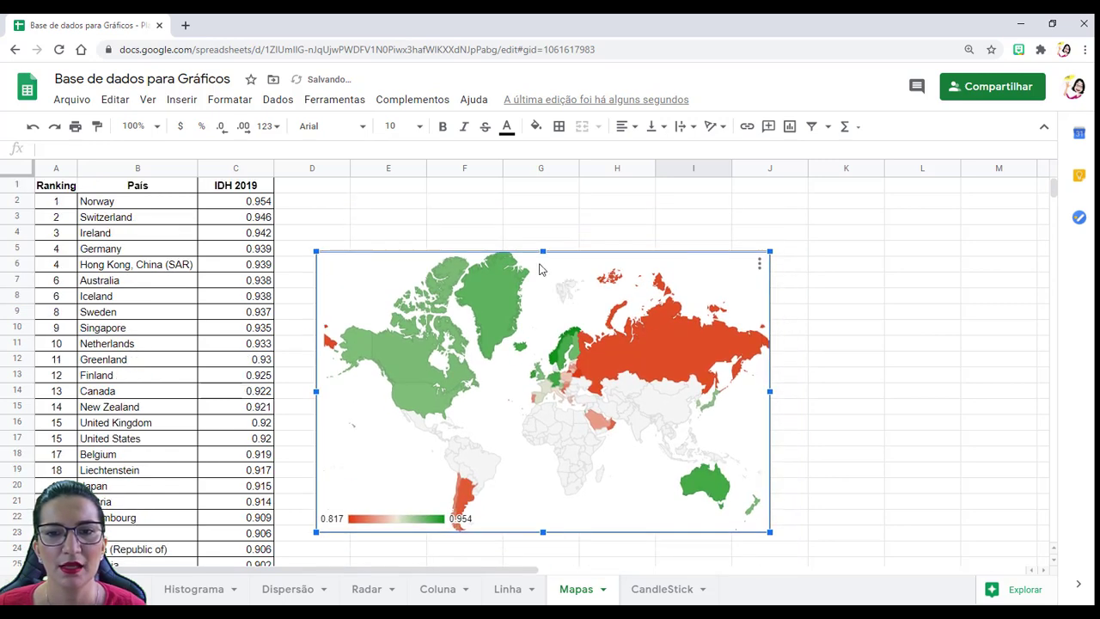
drag(555, 263, 569, 233)
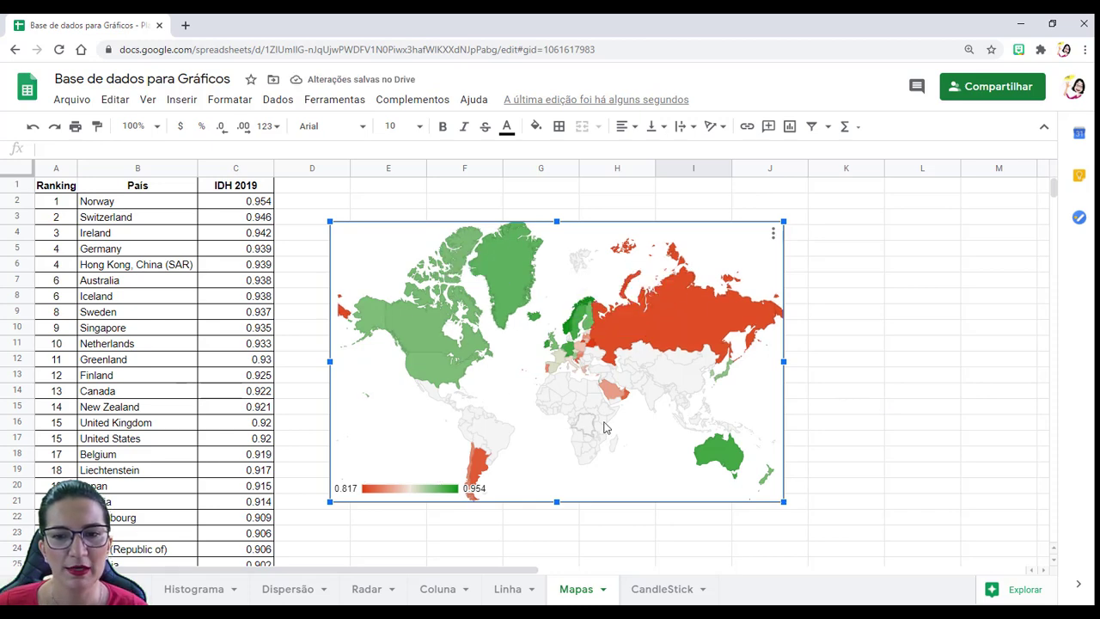
Compare Finland and Canada in the table with the map's shading, and inspect Greenland on the map
click(135, 382)
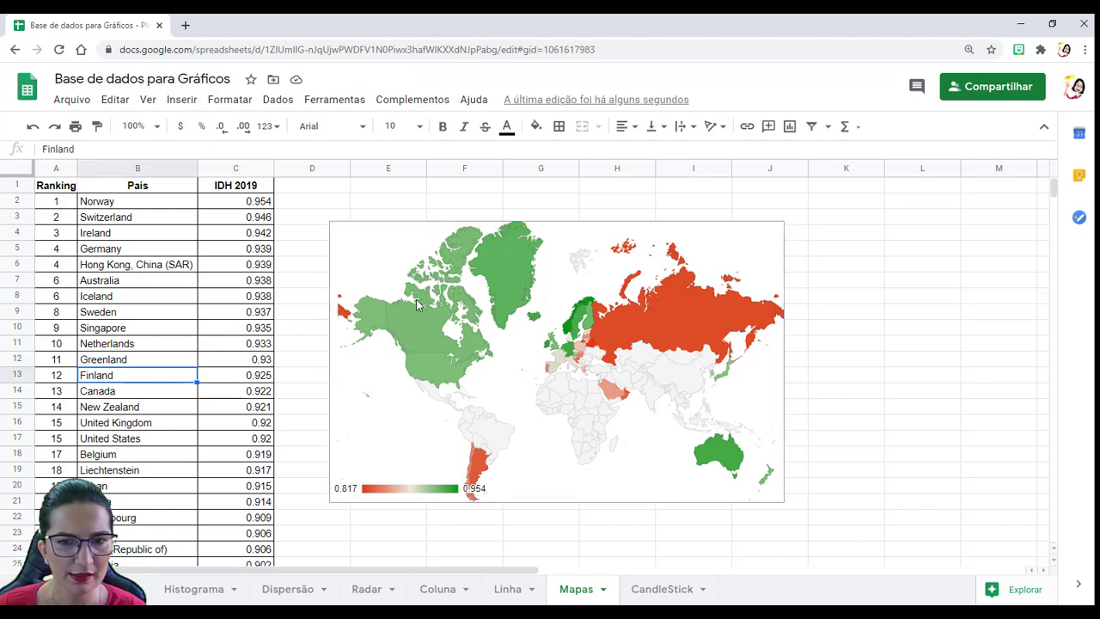
click(183, 393)
click(541, 373)
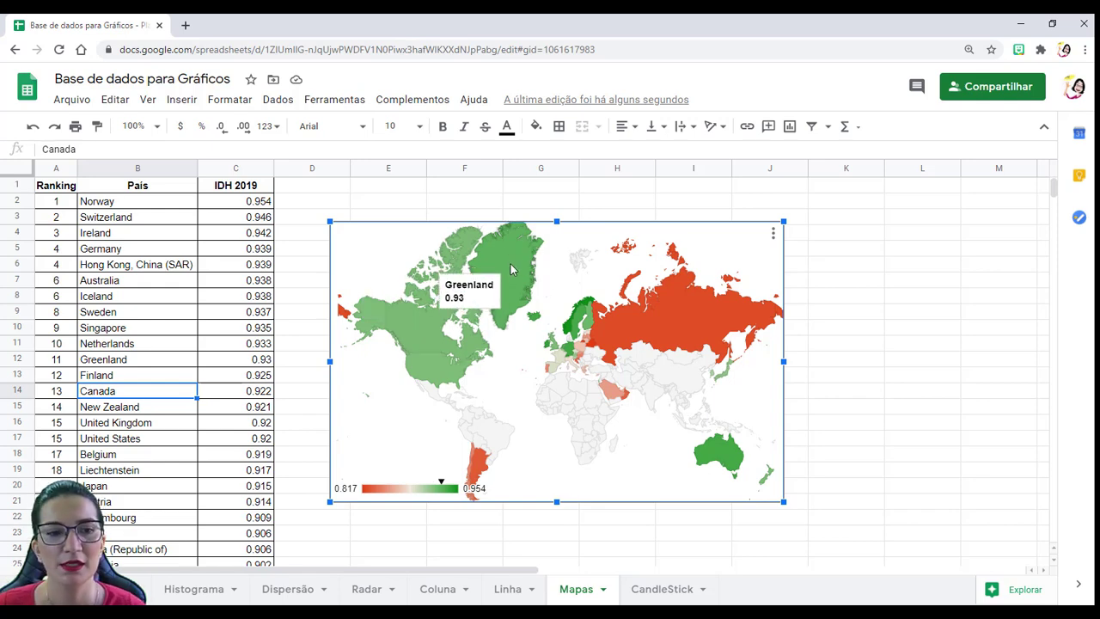
Try replacing the country name in cell B12 with dINAMARCA
click(157, 360)
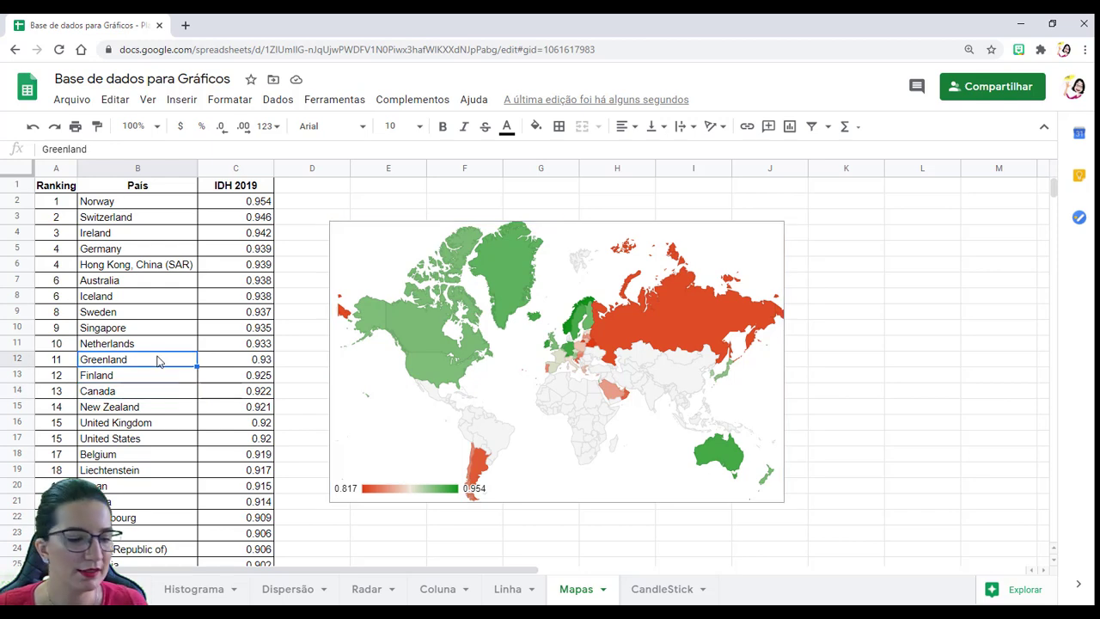
text(dINA)
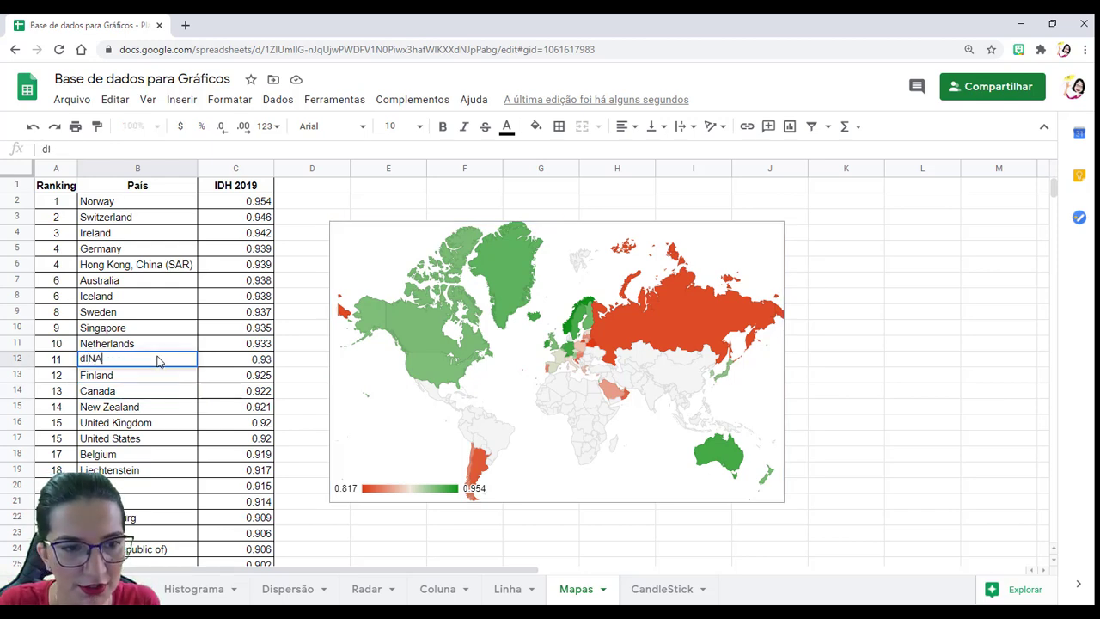
text(MARCA7)
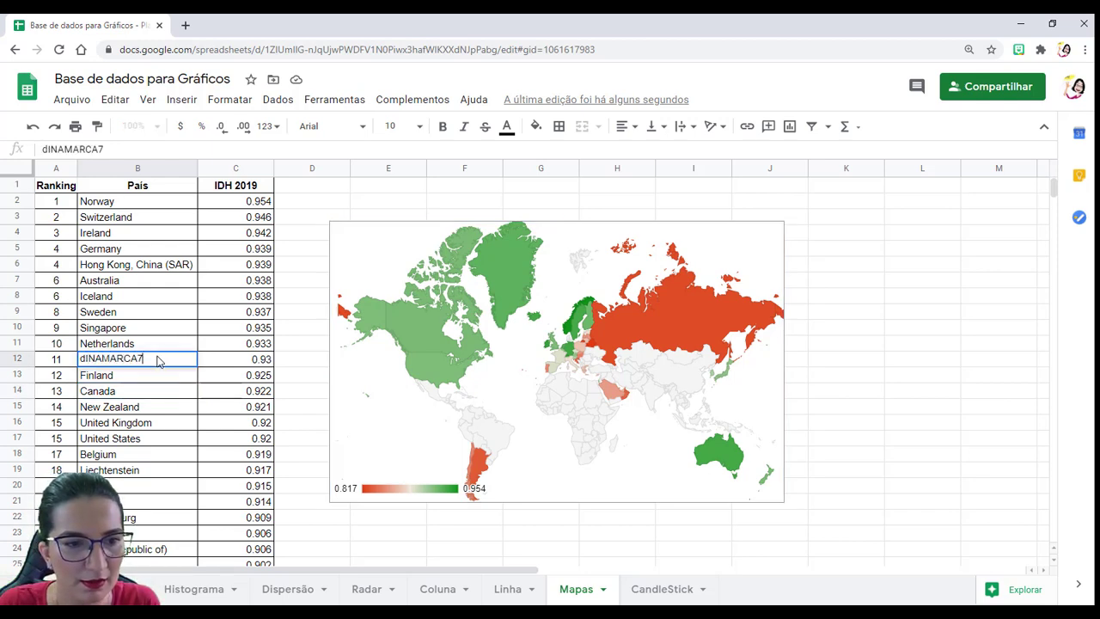
key(Return)
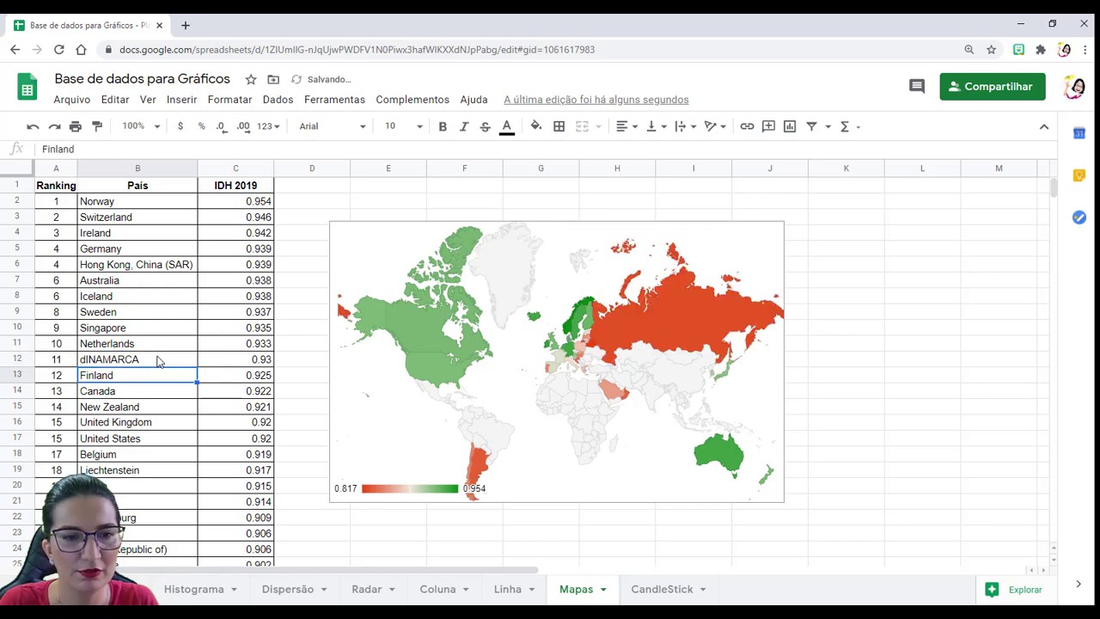
Change the country name in cell B12 back to Greenland
click(157, 361)
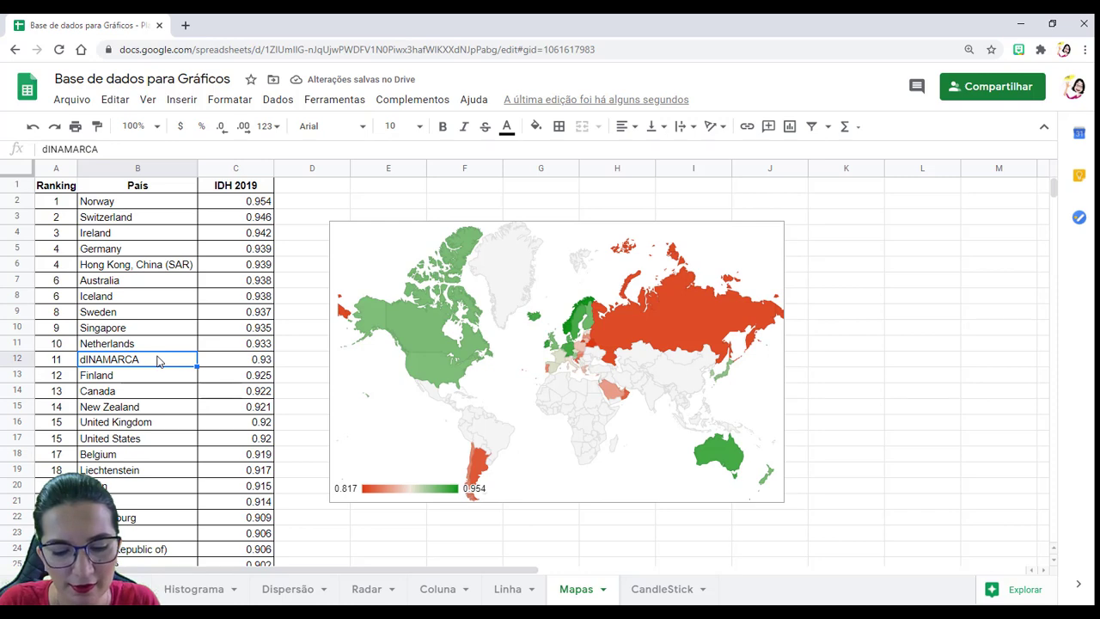
text(GREE)
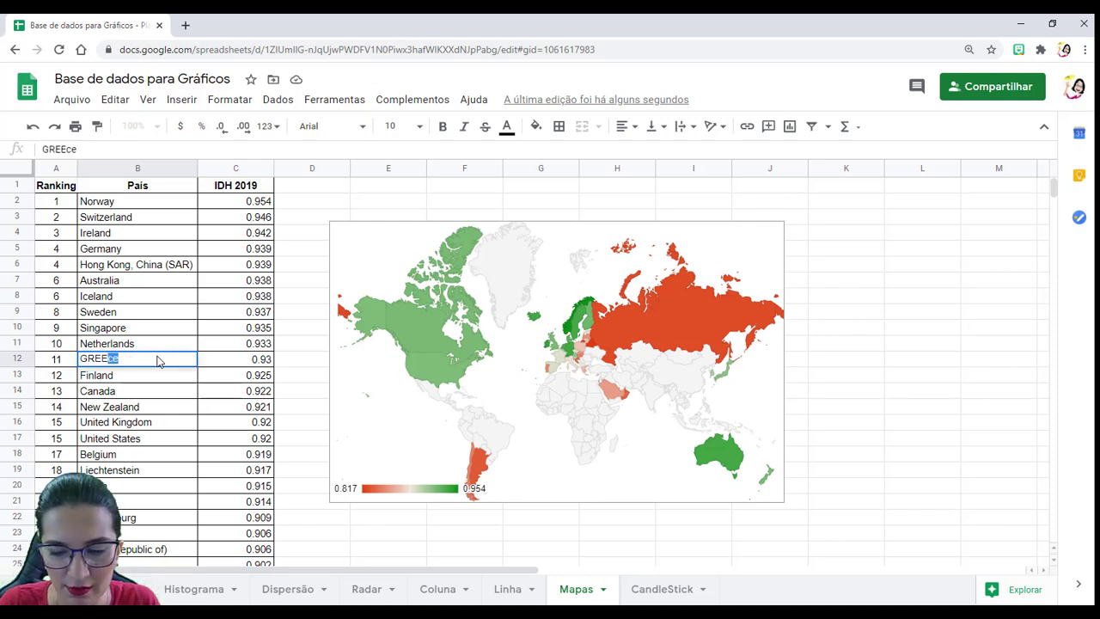
key(BackSpace)
key(BackSpace)
key(BackSpace)
key(BackSpace)
key(BackSpace)
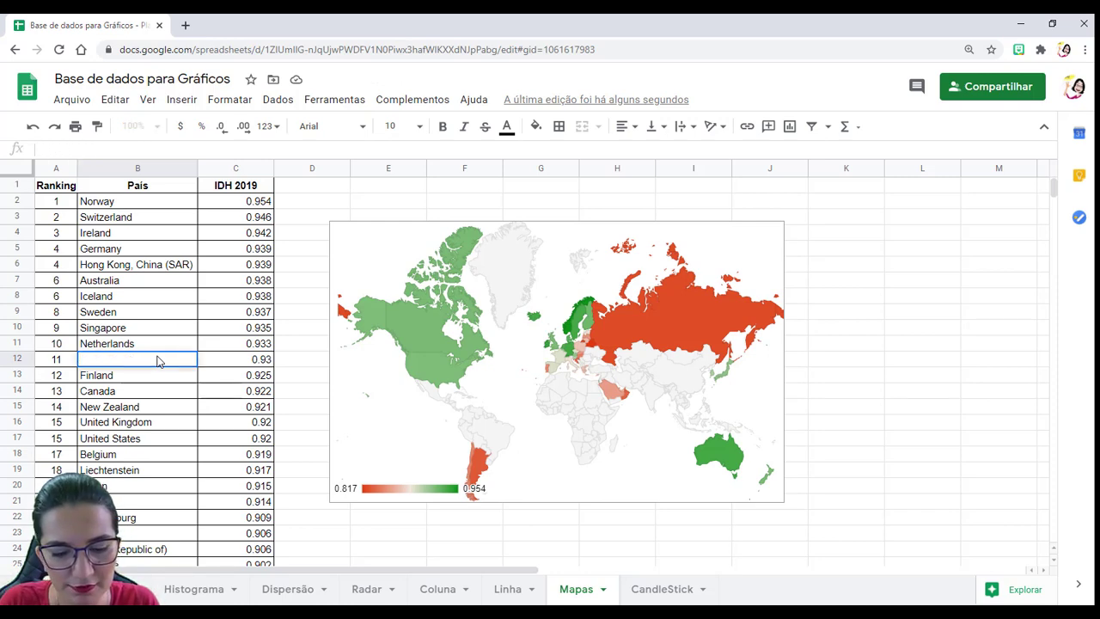
text(Green)
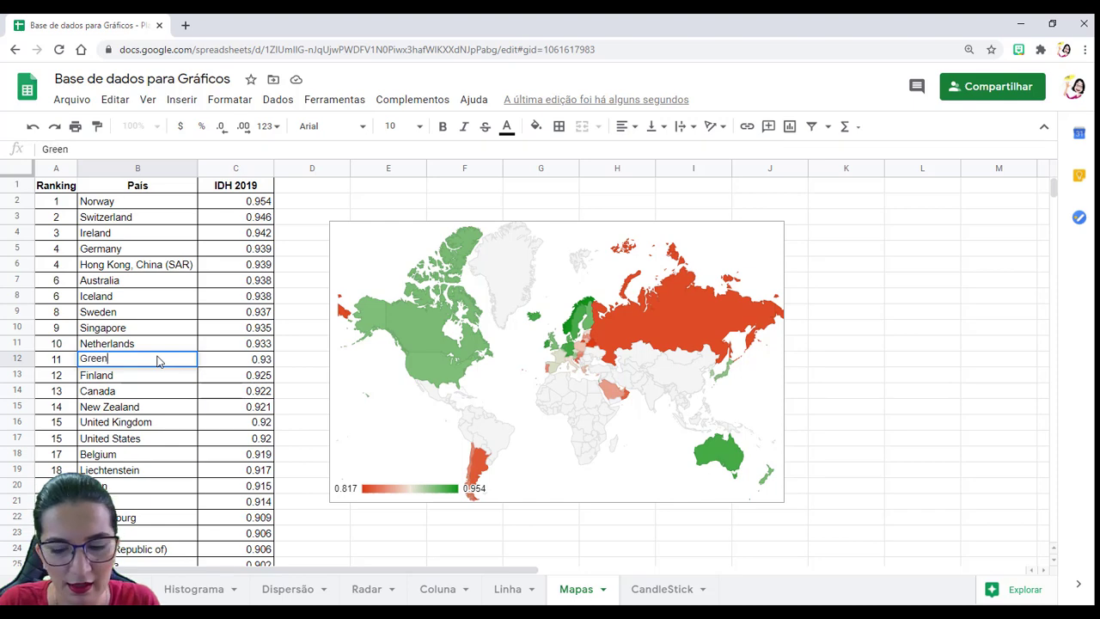
text(land)
key(Return)
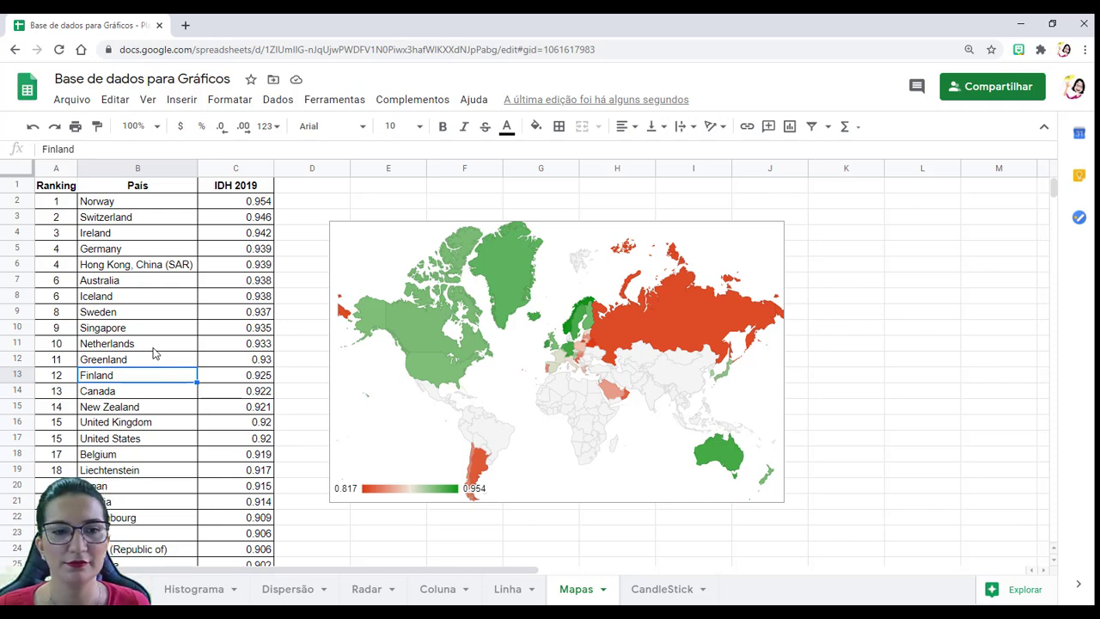
Set the map chart's minimum-value color to orange and its maximum-value color to dark purple
click(670, 316)
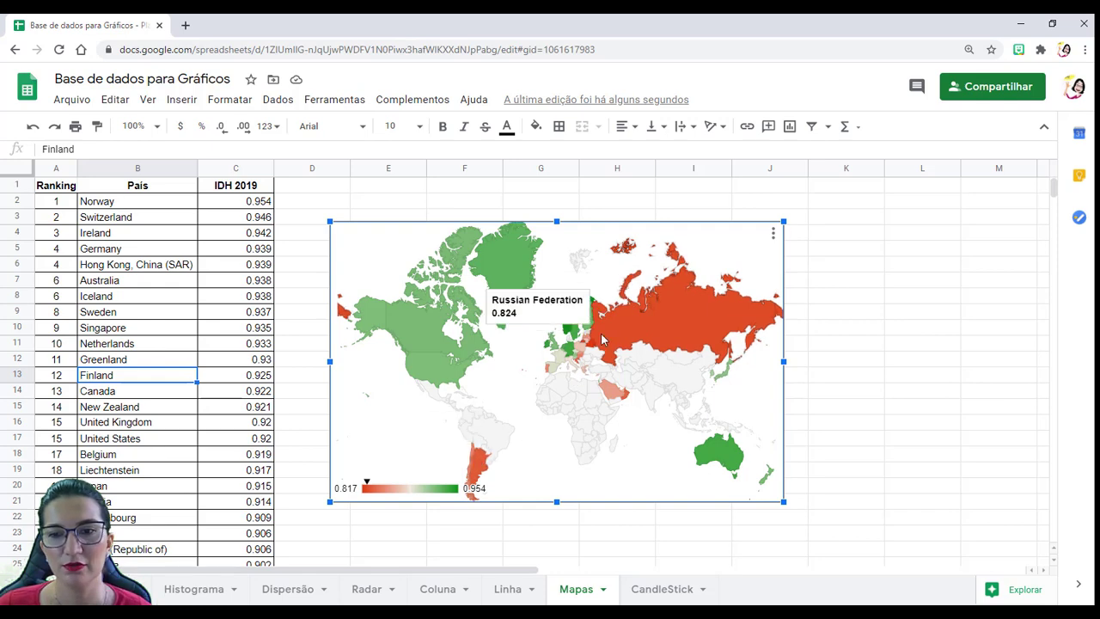
double_click(671, 311)
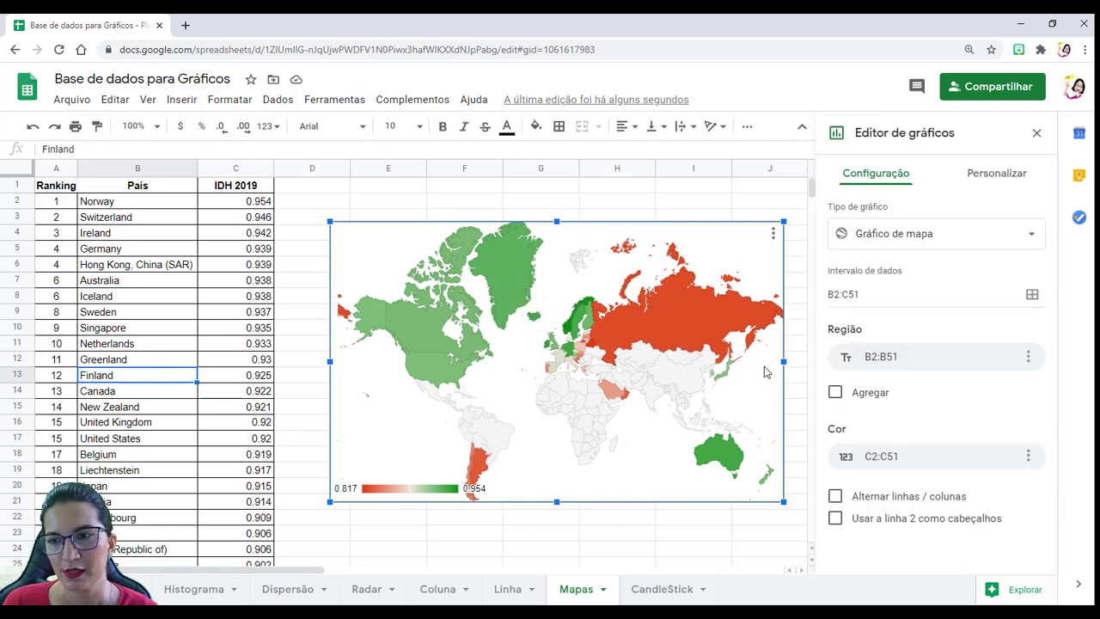
click(988, 175)
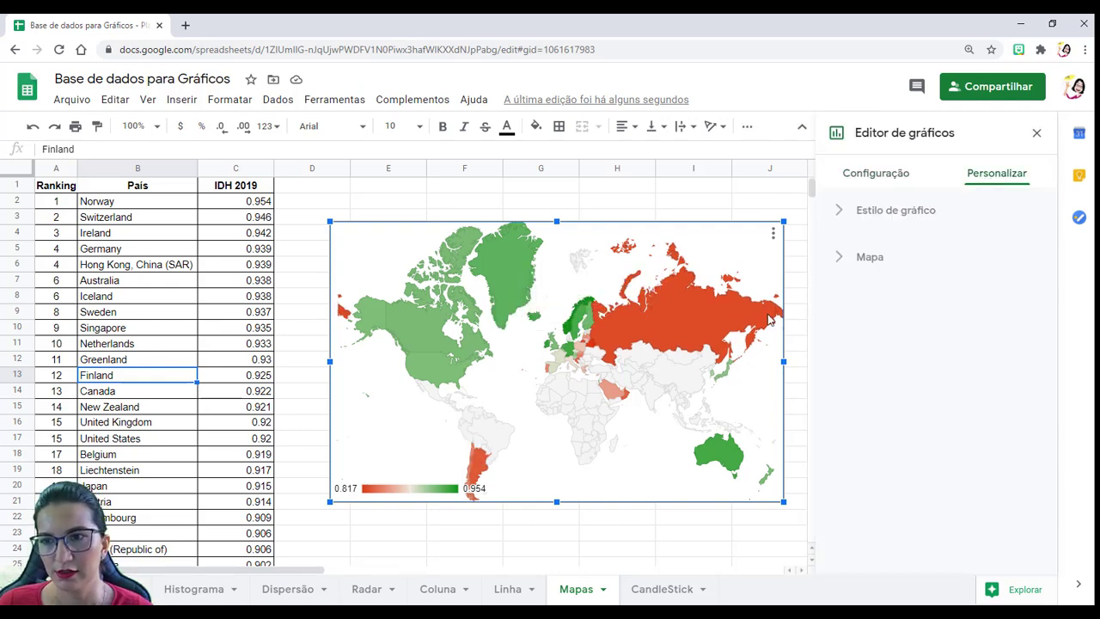
click(851, 215)
click(872, 416)
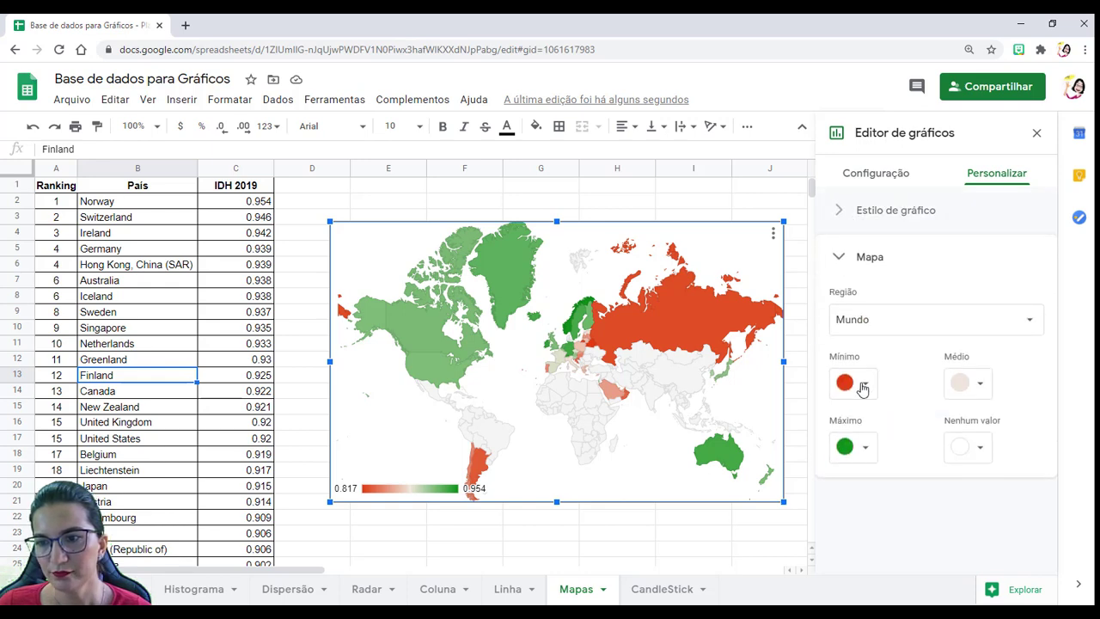
click(863, 386)
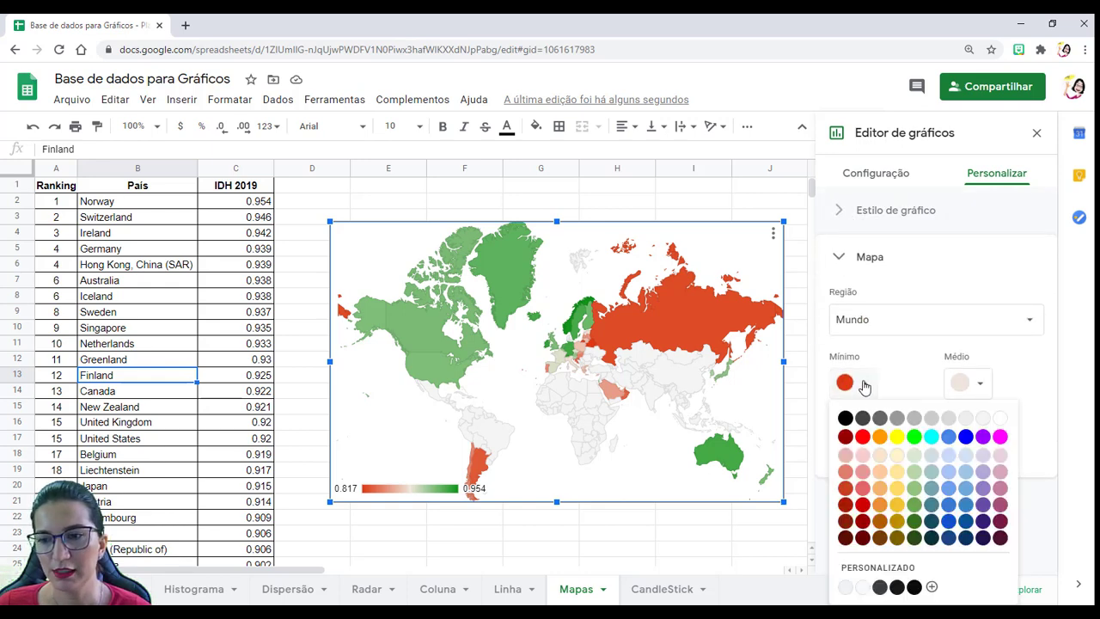
click(879, 437)
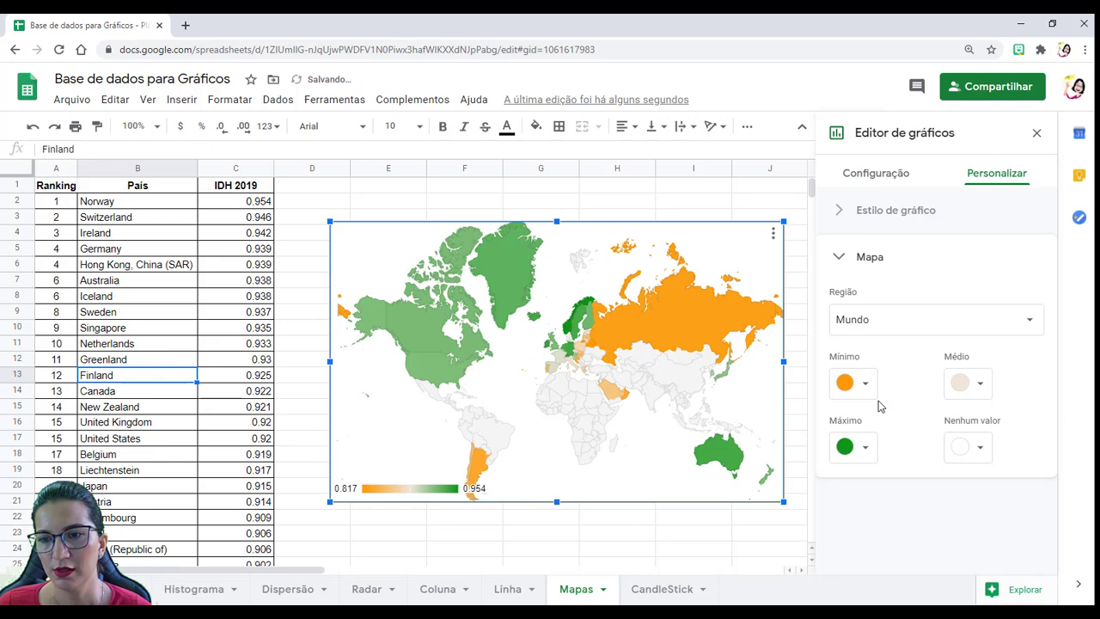
click(868, 446)
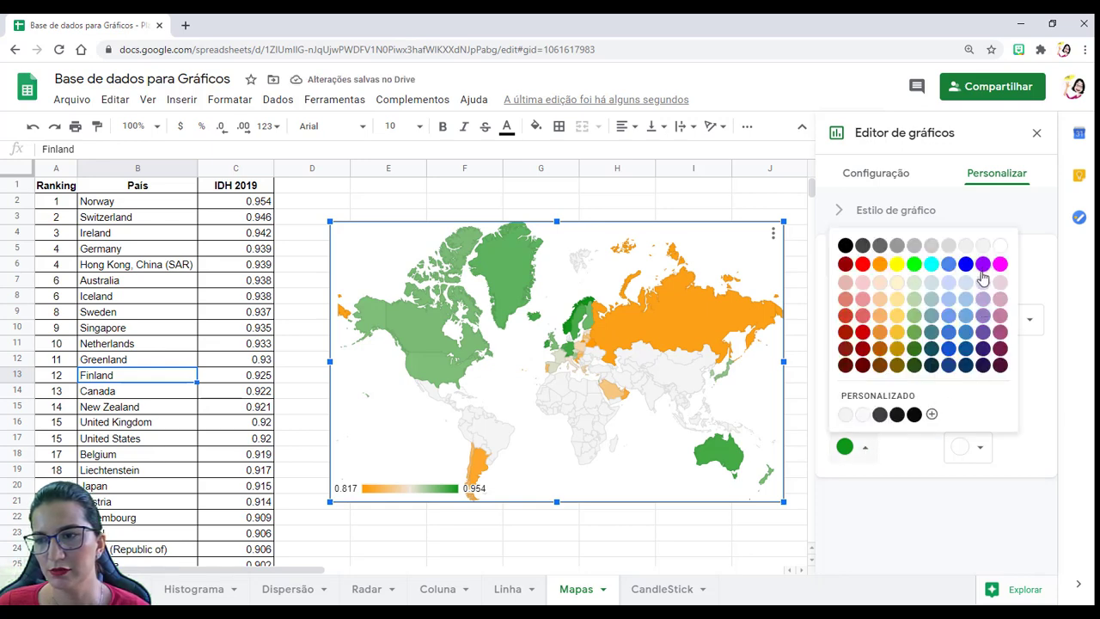
click(983, 348)
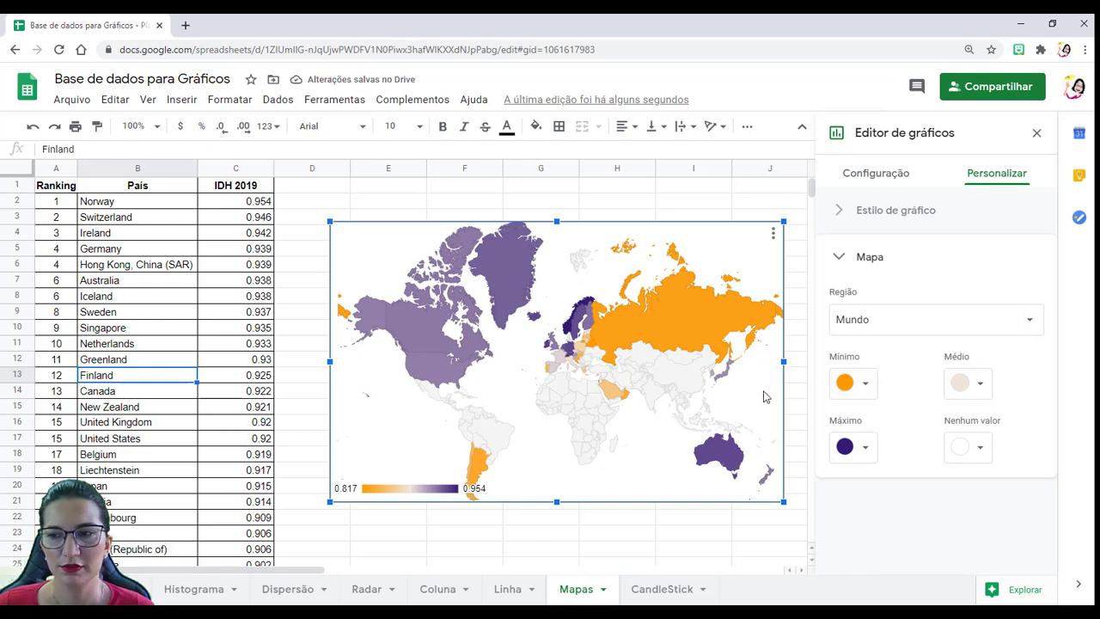
Set the map's no-value color to white and its mid-value color to magenta, after trying cornflower blue for the mid value
click(979, 388)
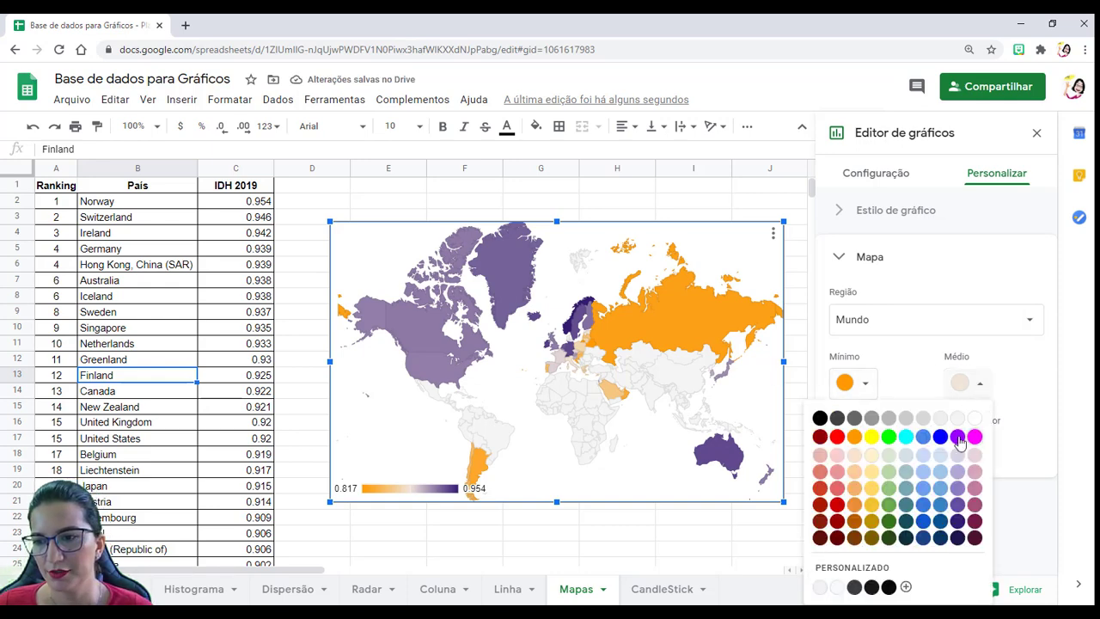
click(923, 437)
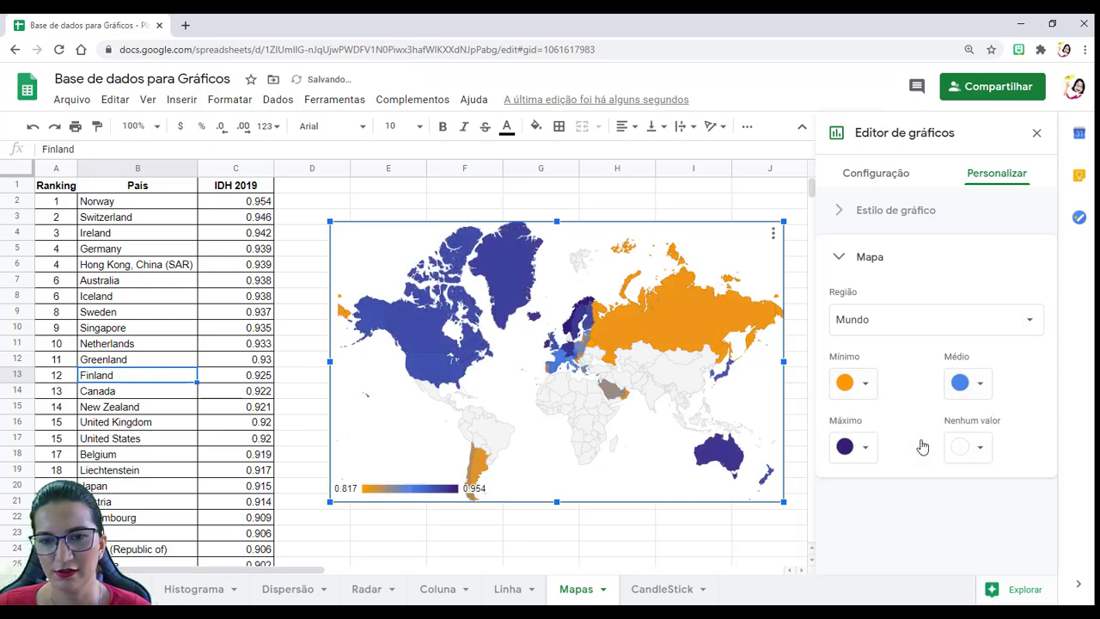
click(983, 452)
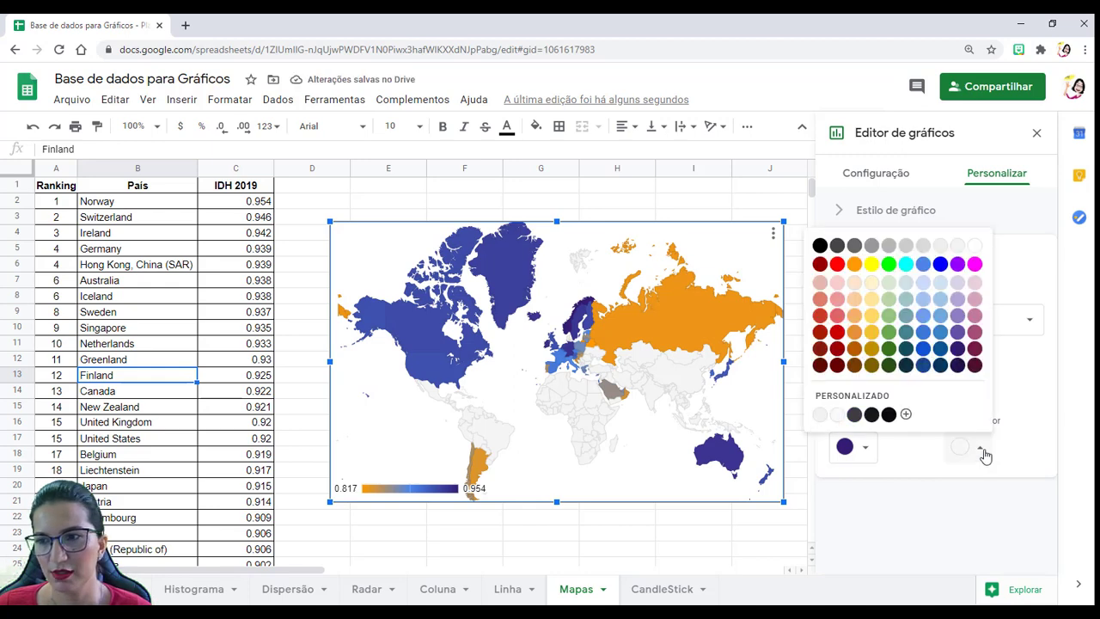
click(975, 246)
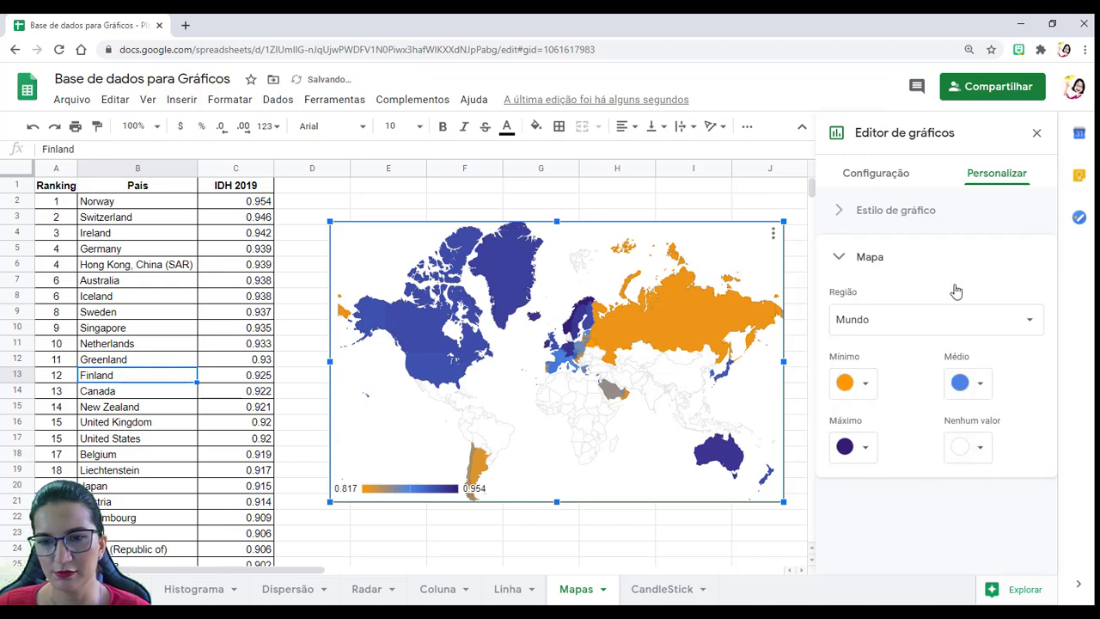
click(968, 383)
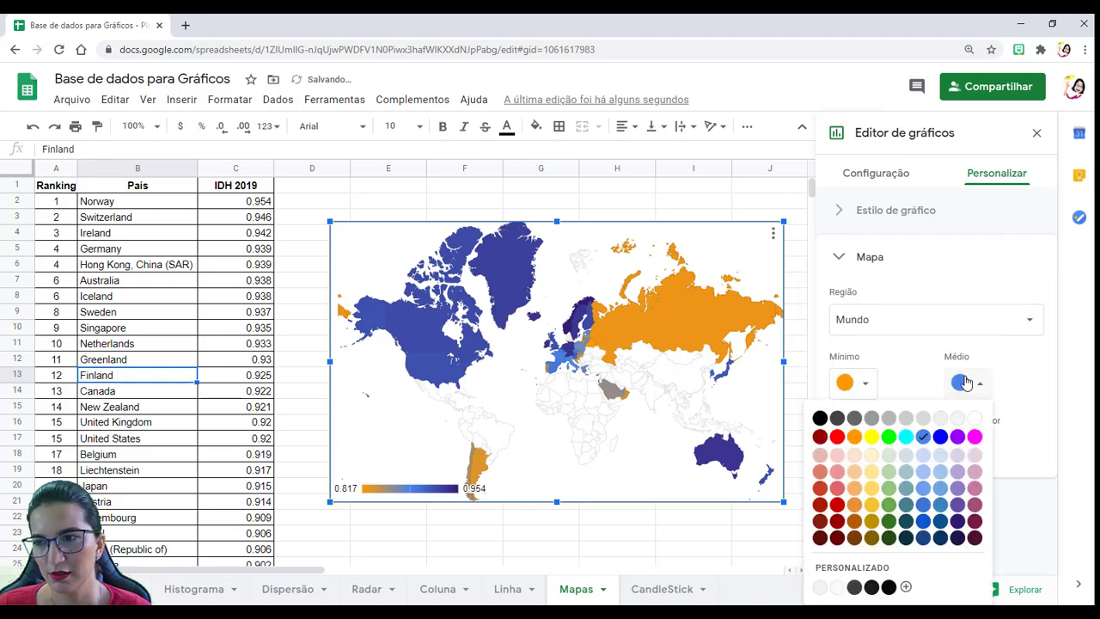
click(974, 437)
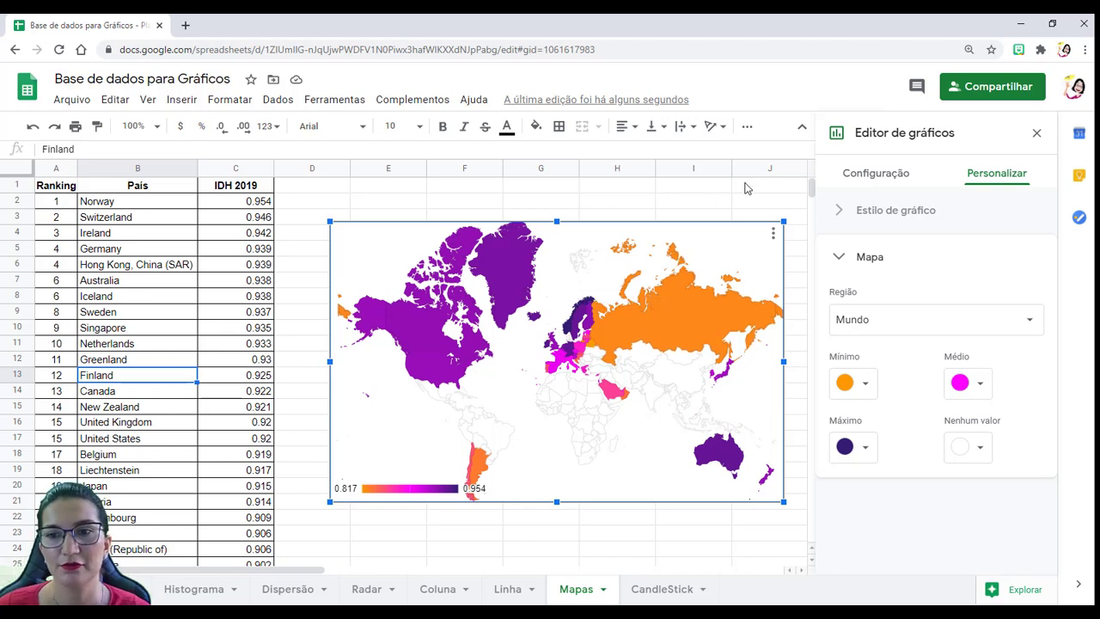
Review the map chart's data setup options and open its chart style settings
click(872, 257)
click(884, 178)
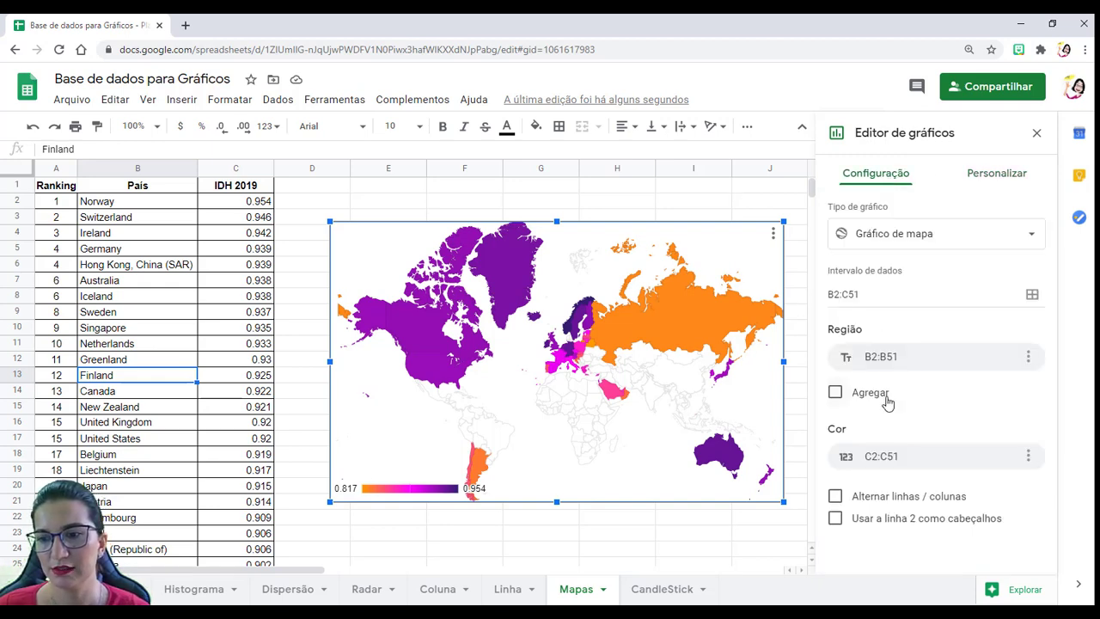
click(1004, 175)
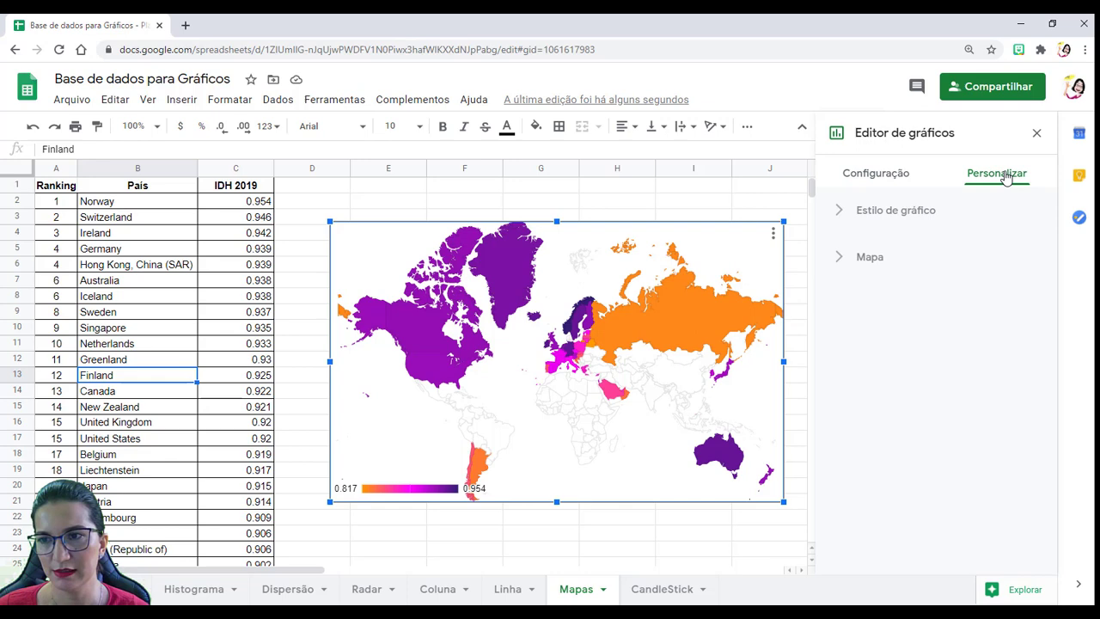
click(887, 216)
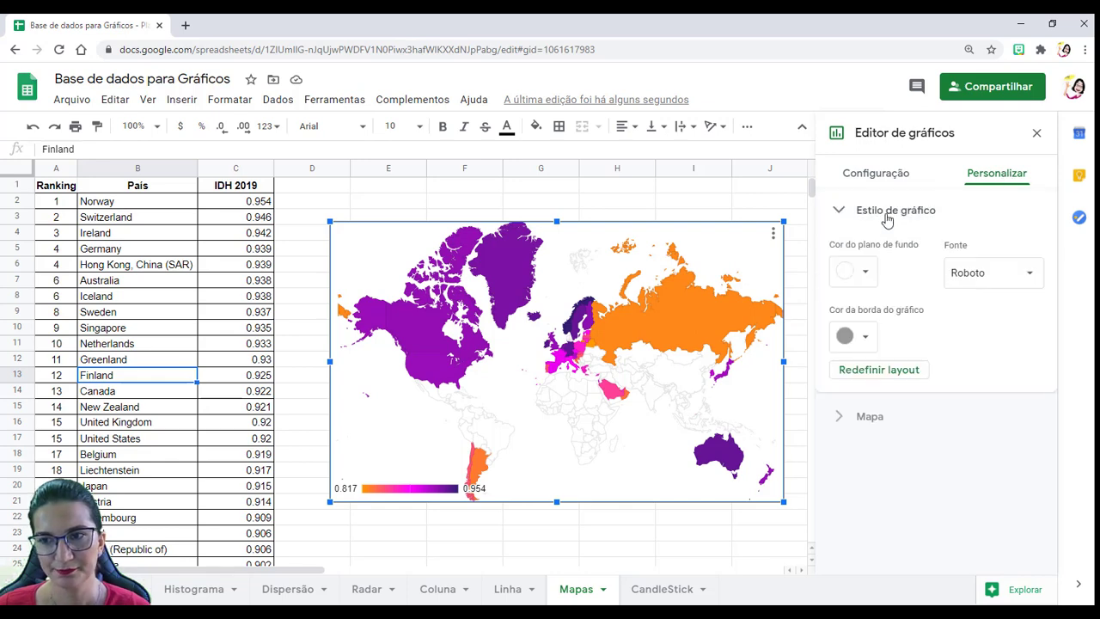
Set the map chart's background color to very light gray, after trying cyan and white, and check the border color options
click(988, 275)
click(865, 280)
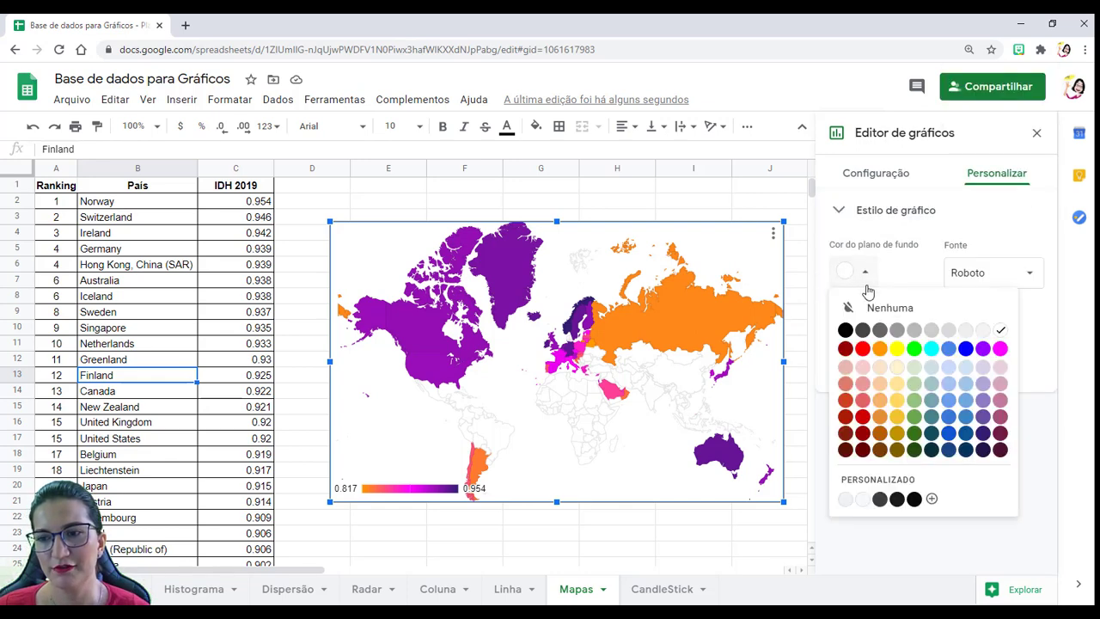
click(930, 350)
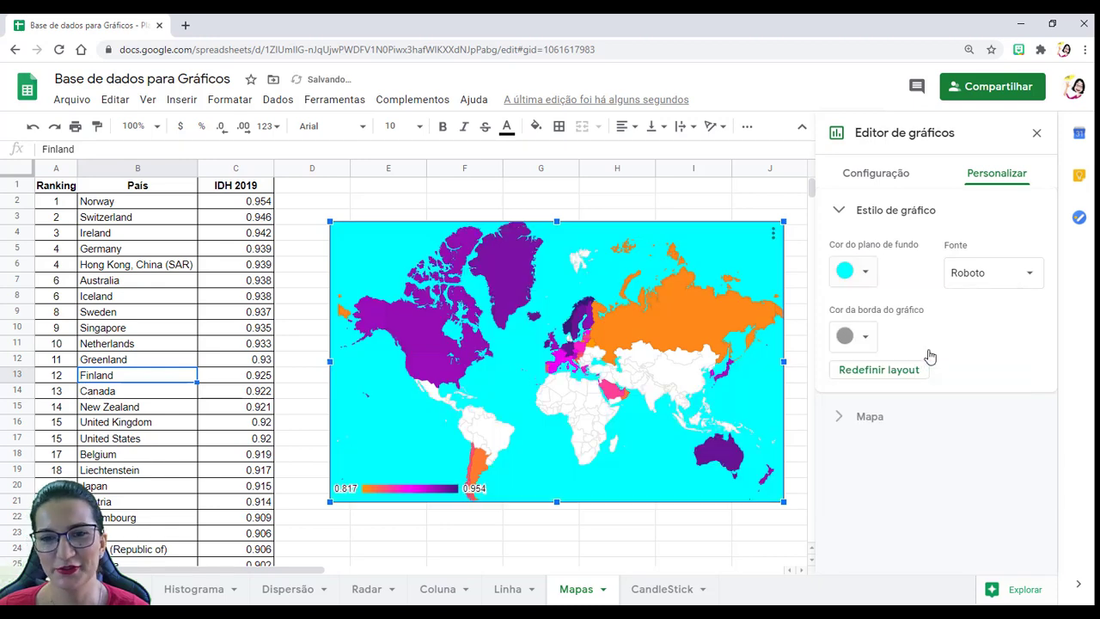
click(868, 272)
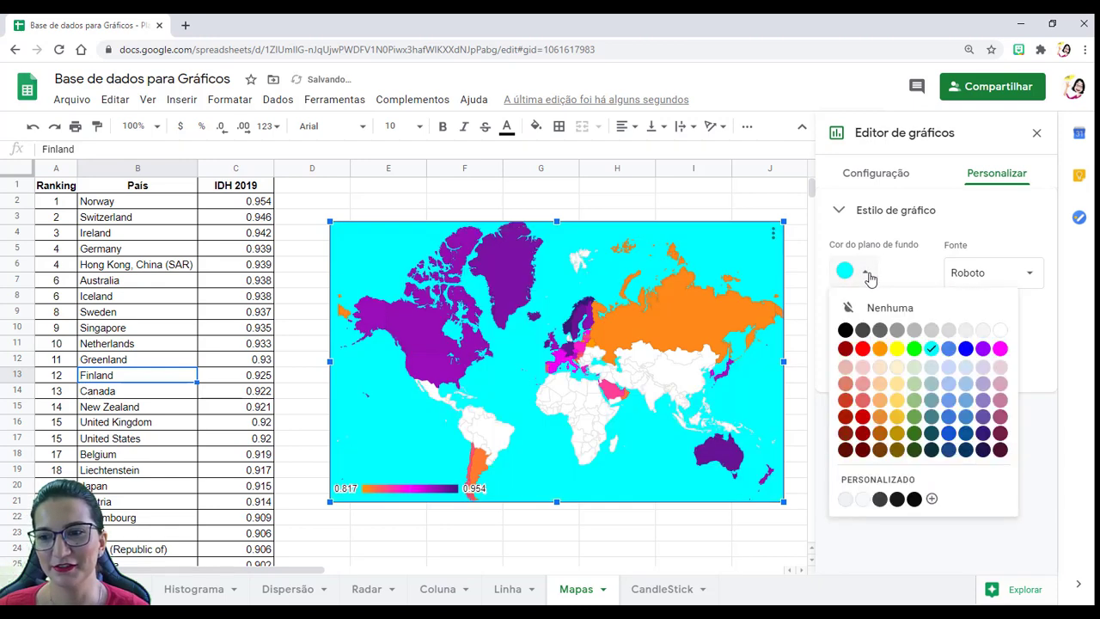
click(983, 333)
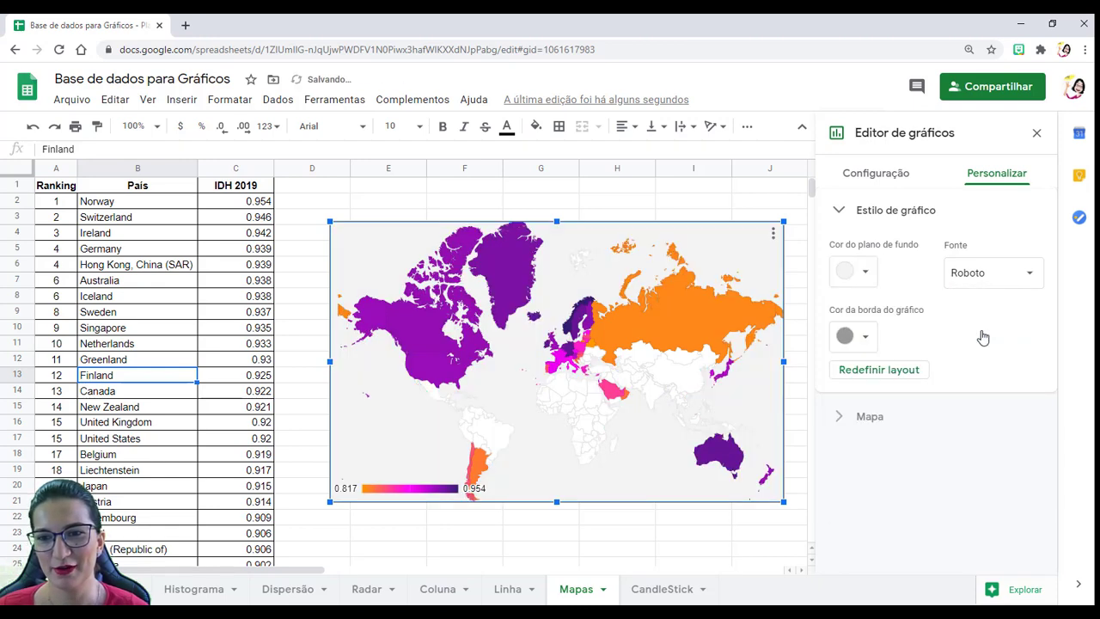
click(868, 273)
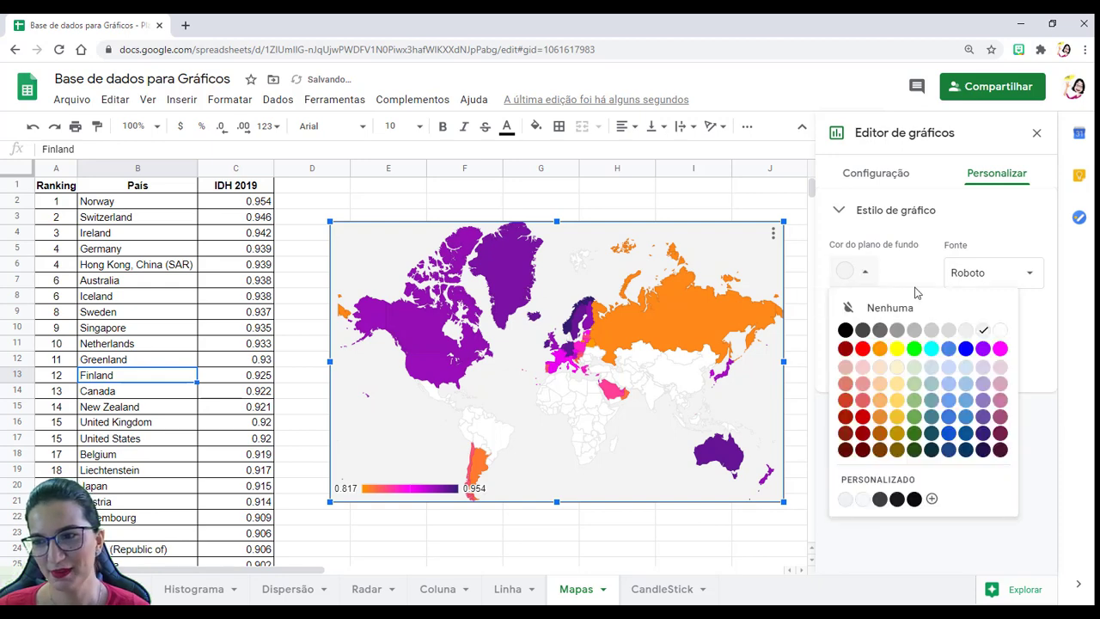
click(1003, 331)
click(866, 273)
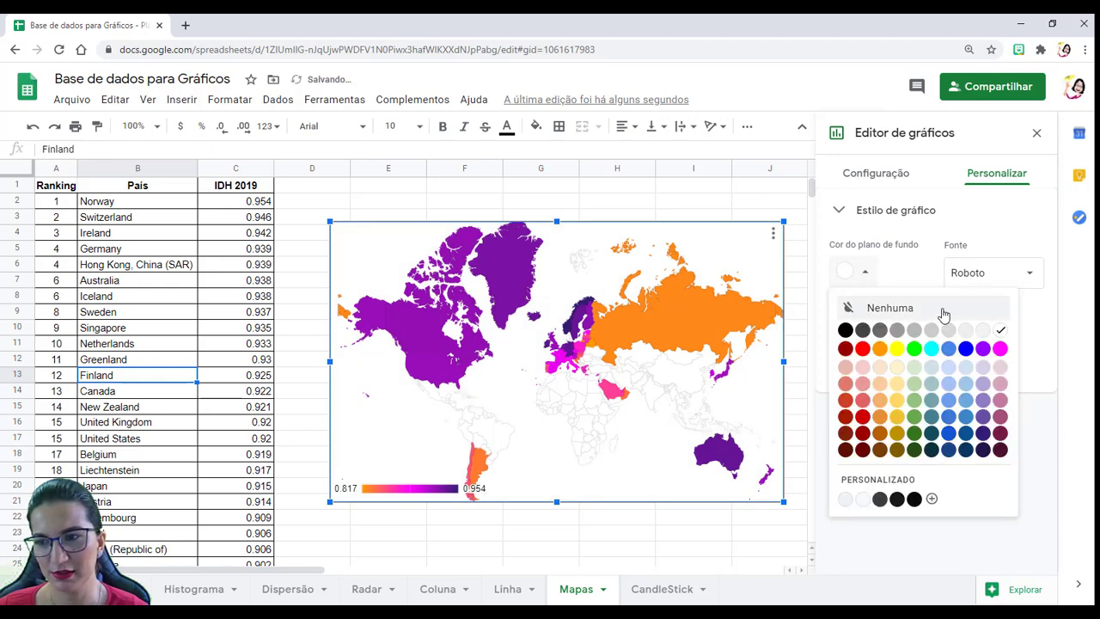
click(983, 331)
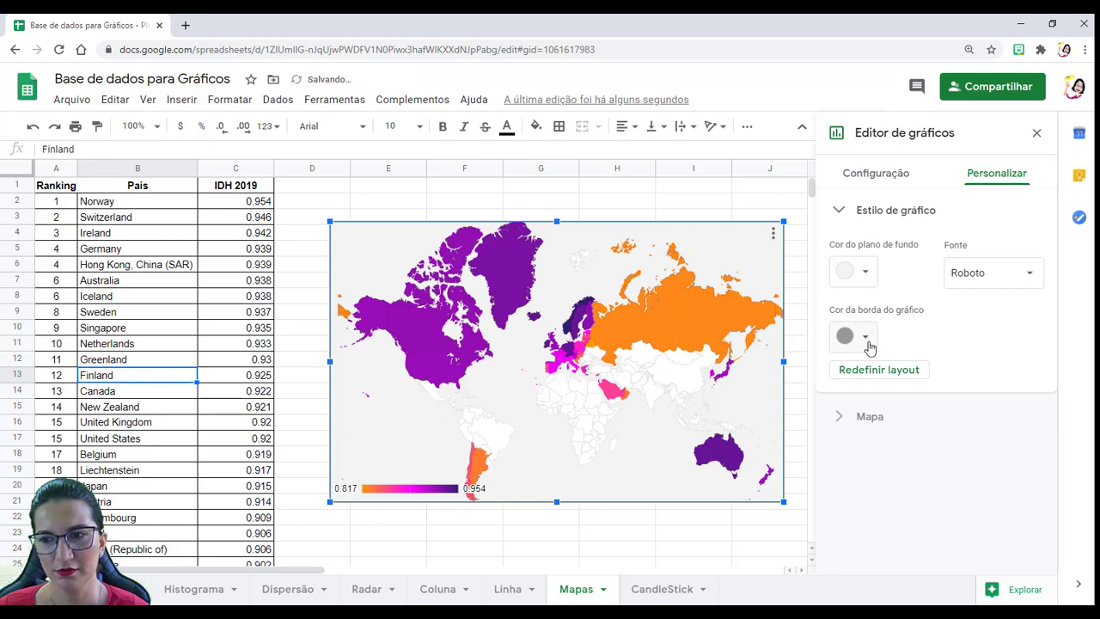
click(866, 340)
click(945, 348)
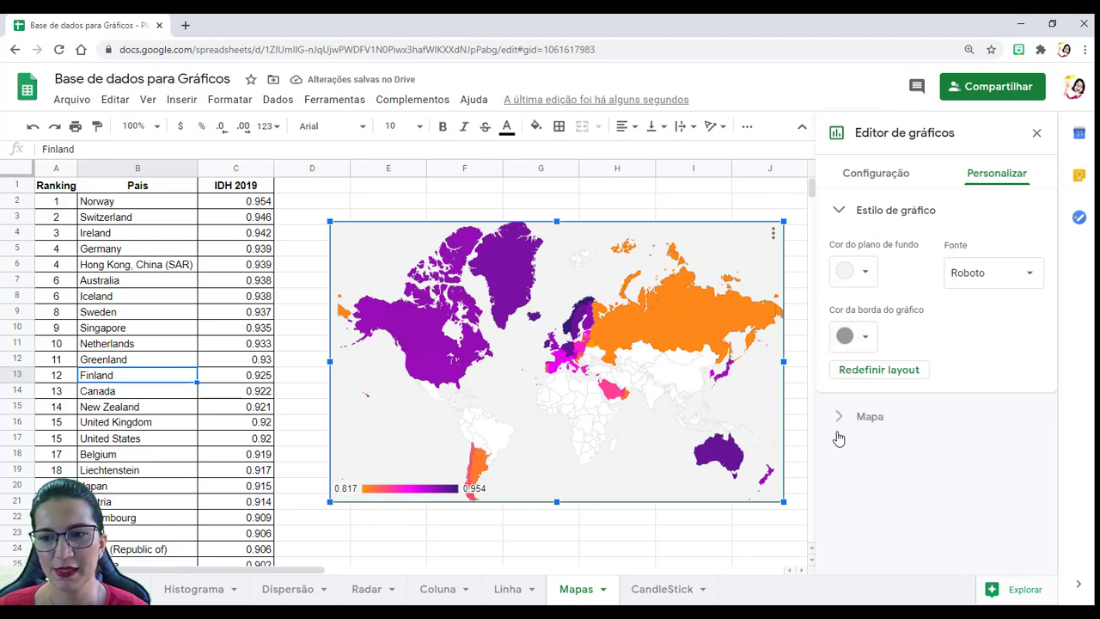
Review the map's region options and its value color settings, keeping the region on Mundo
click(872, 420)
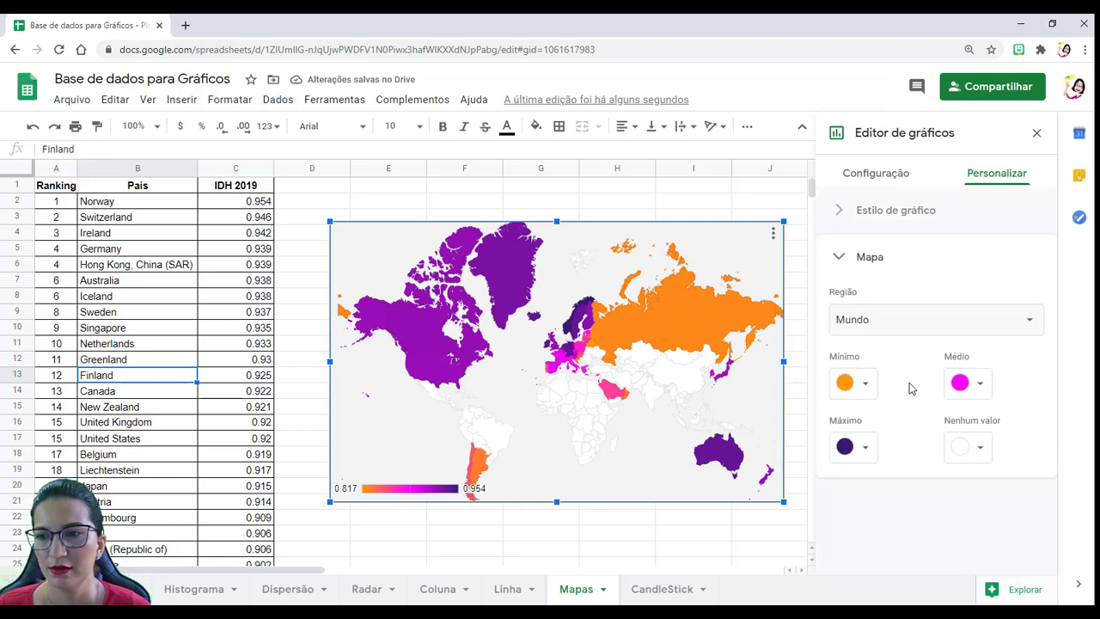
click(918, 330)
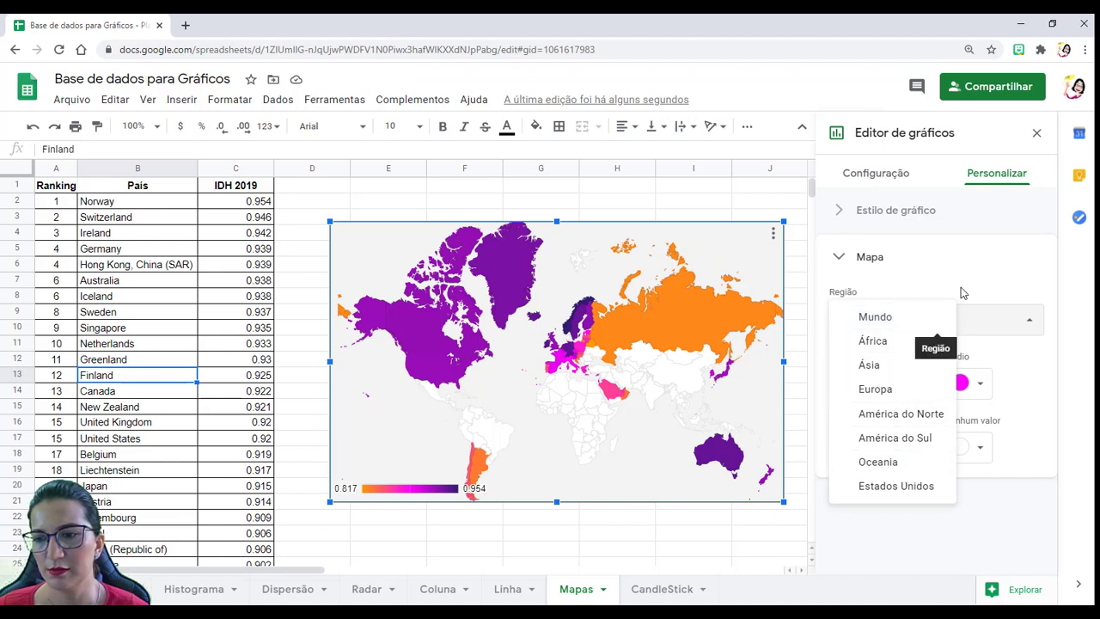
click(944, 318)
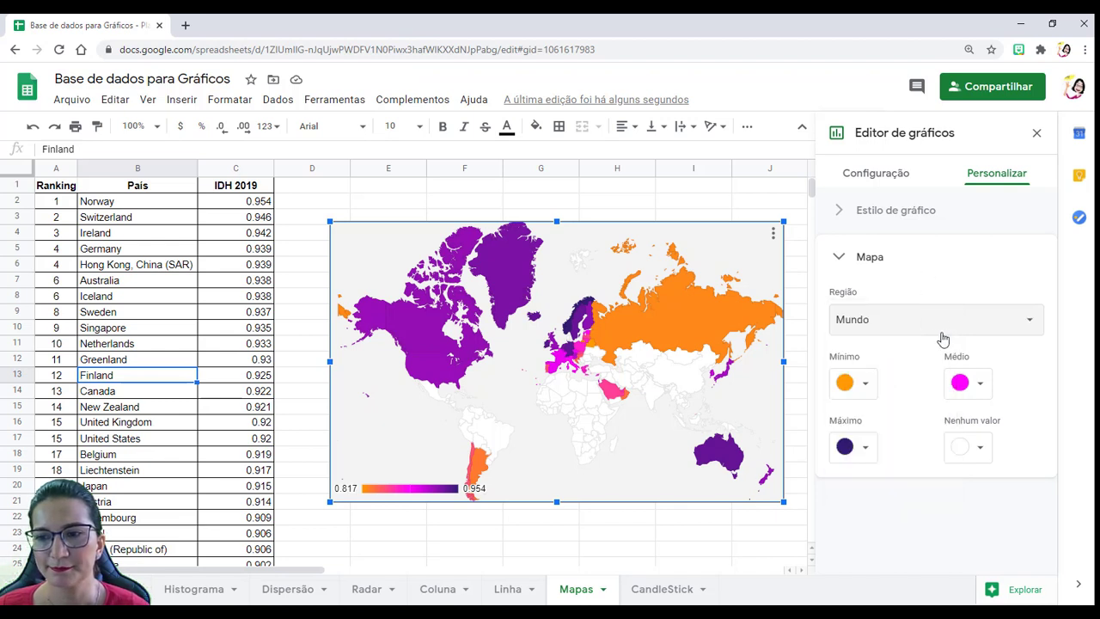
click(918, 330)
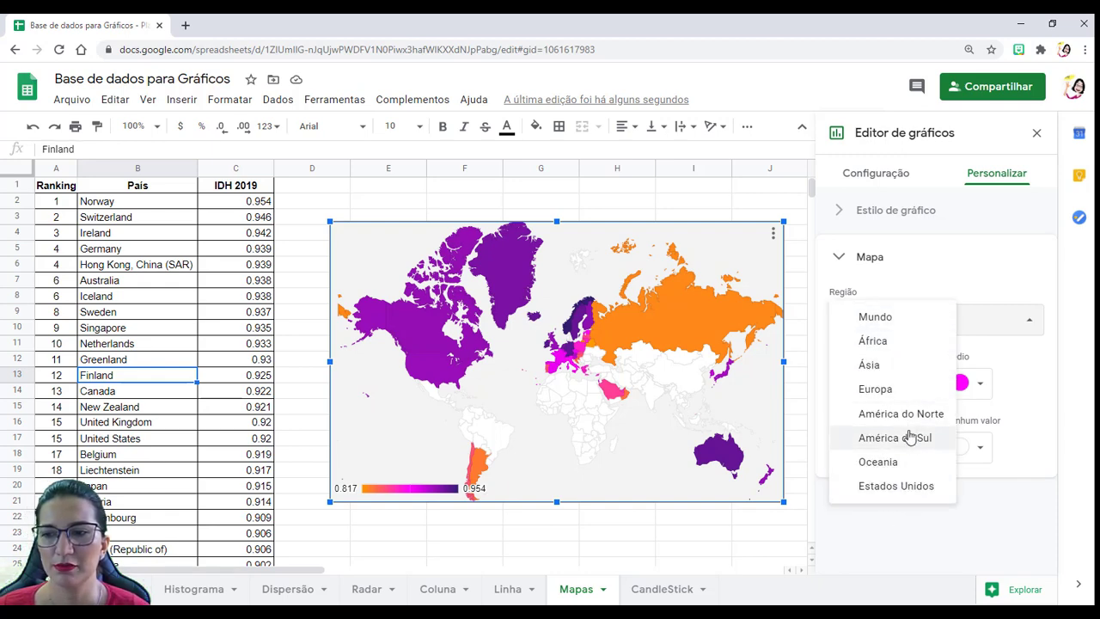
click(932, 263)
click(932, 265)
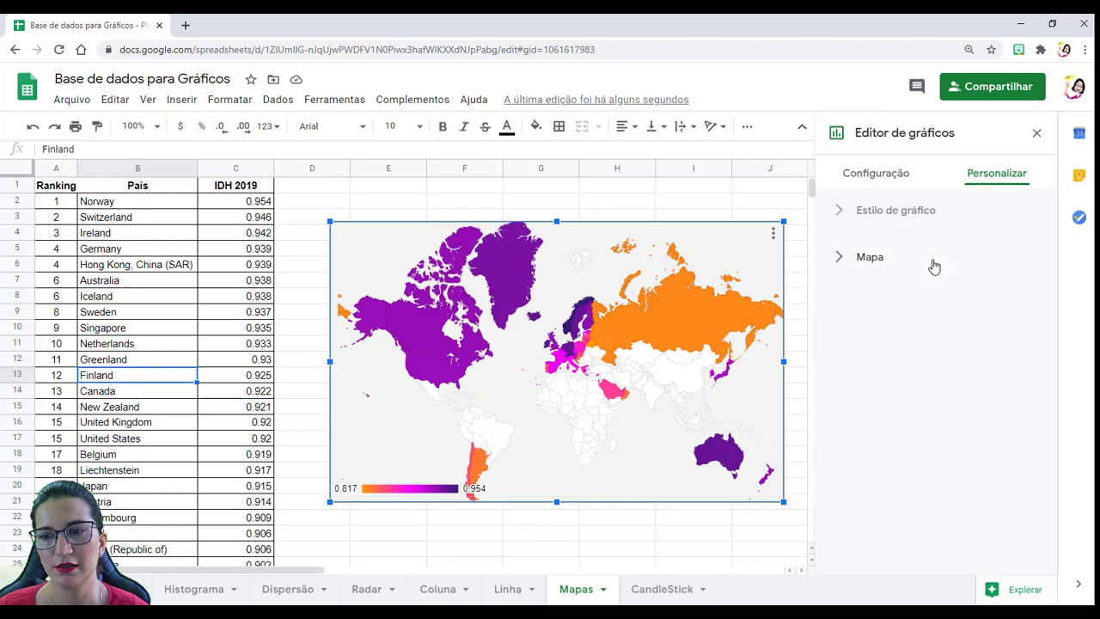
click(886, 260)
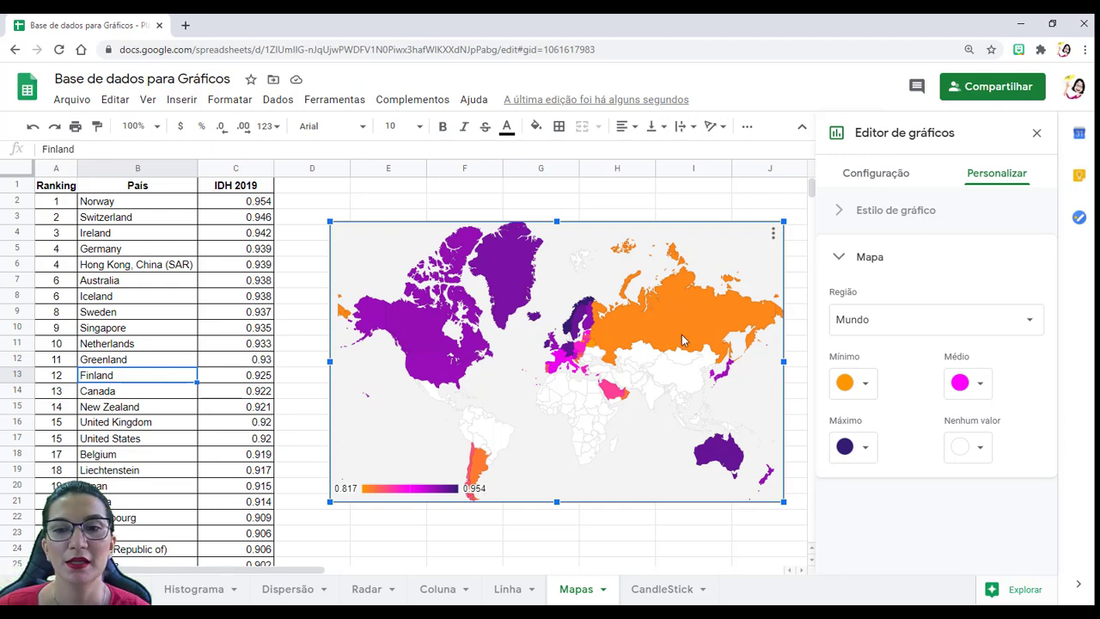
Check the Russian Federation's IDH value on the map against its row in the country table
mouse_move(682, 336)
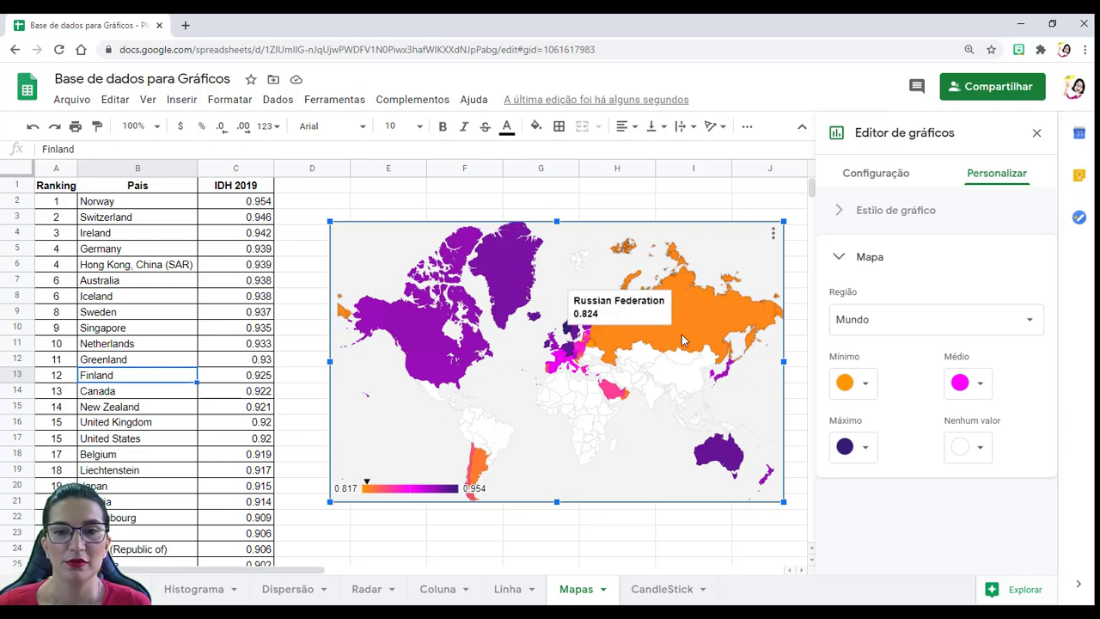
scroll(135, 396, down, 6)
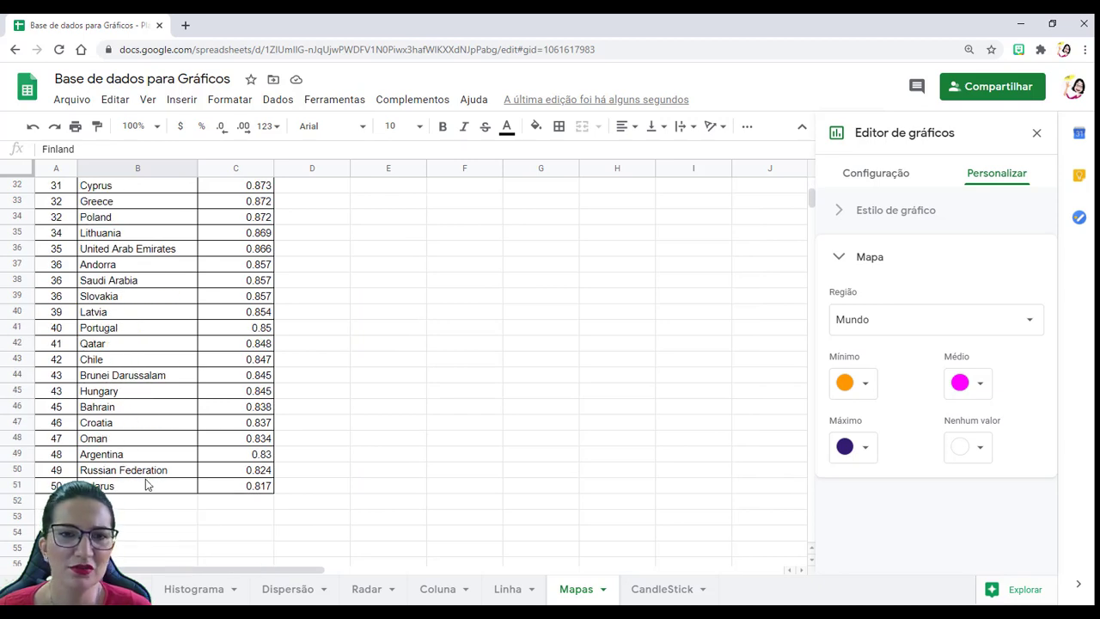
scroll(145, 484, up, 5)
scroll(146, 484, up, 1)
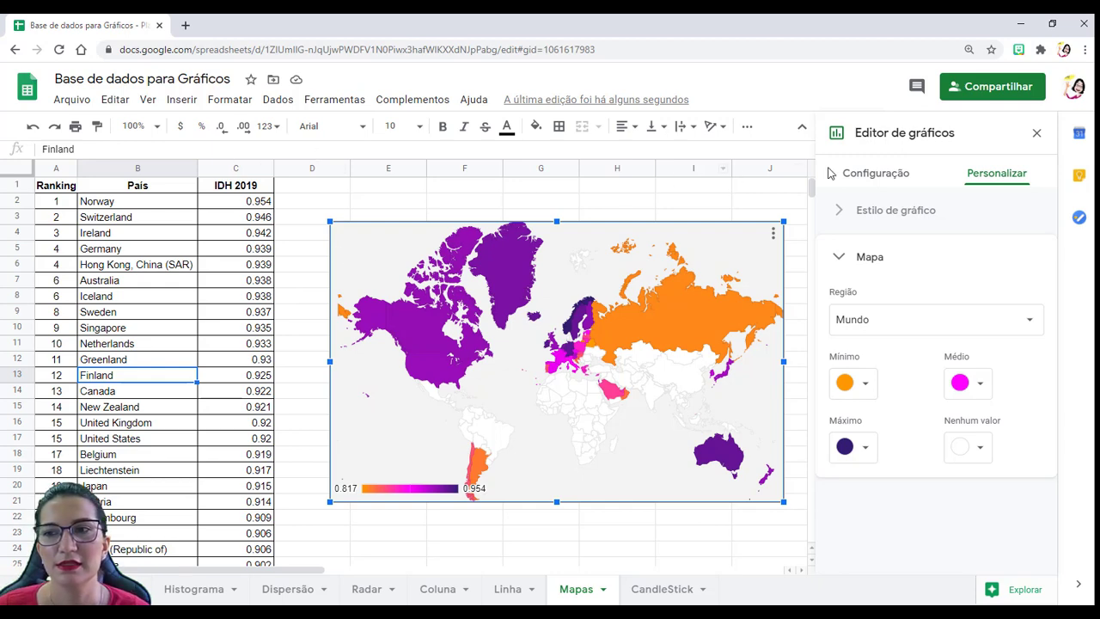
Close the map's chart editor and open the CandleStick sheet with its data-formatting instructions
click(1037, 136)
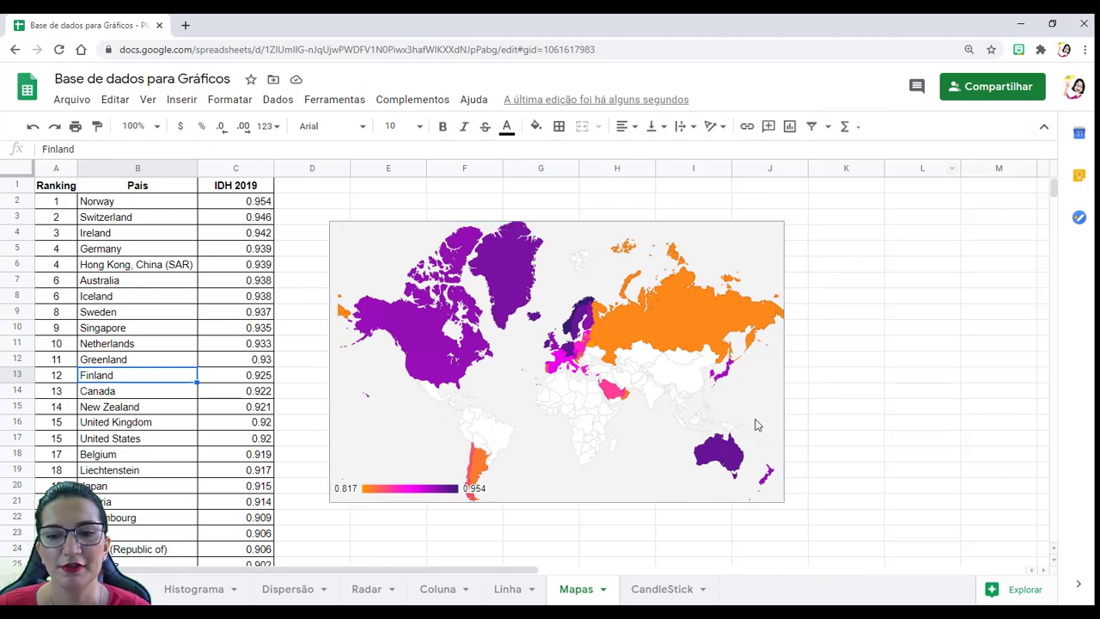
click(675, 590)
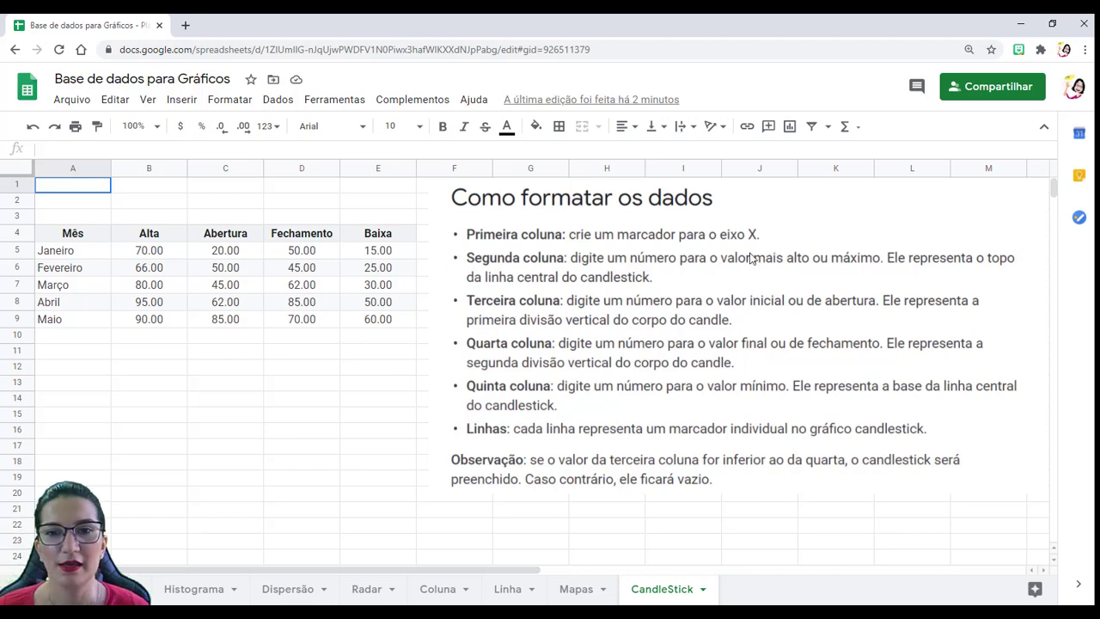
click(765, 244)
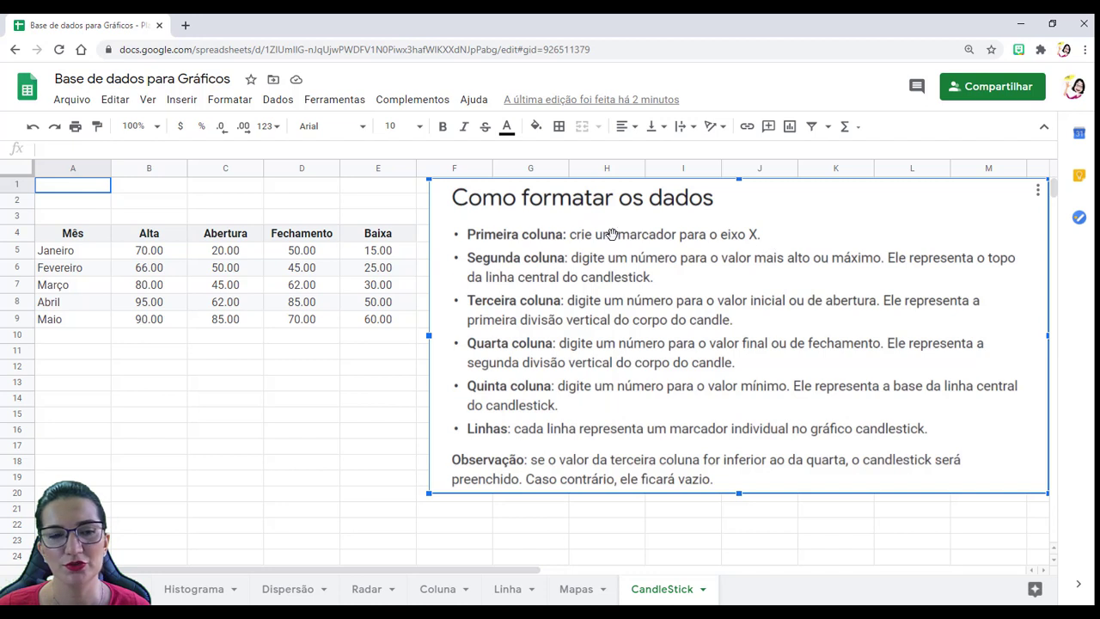
Examine the Mês column's entries in A4:A9 as the X-axis markers of the candlestick data
click(87, 233)
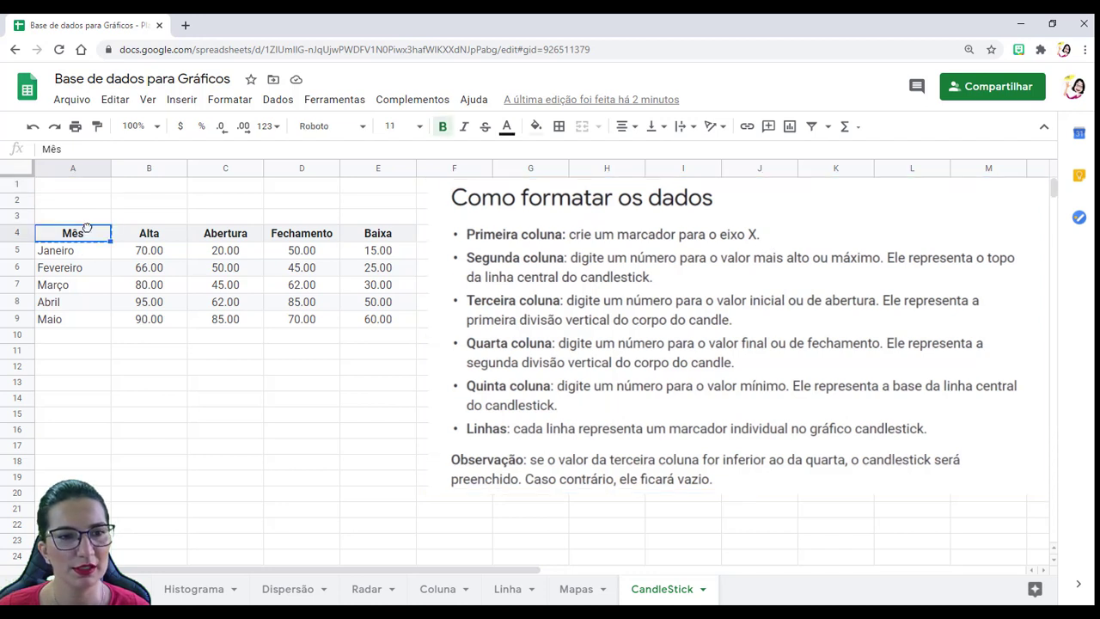
drag(100, 239, 91, 319)
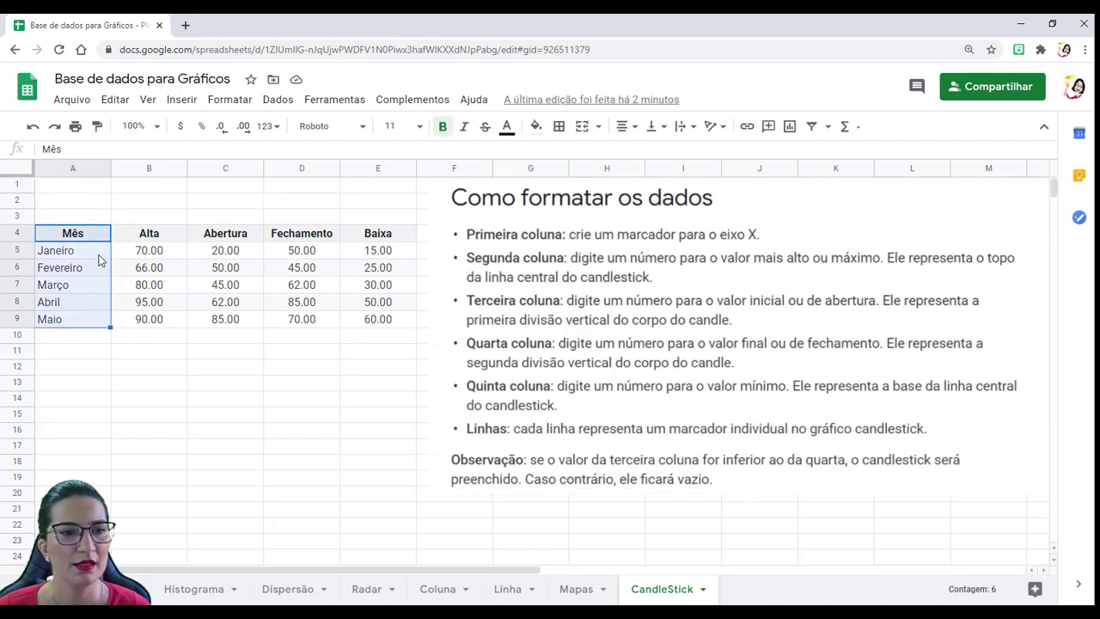
click(98, 251)
click(98, 266)
click(88, 289)
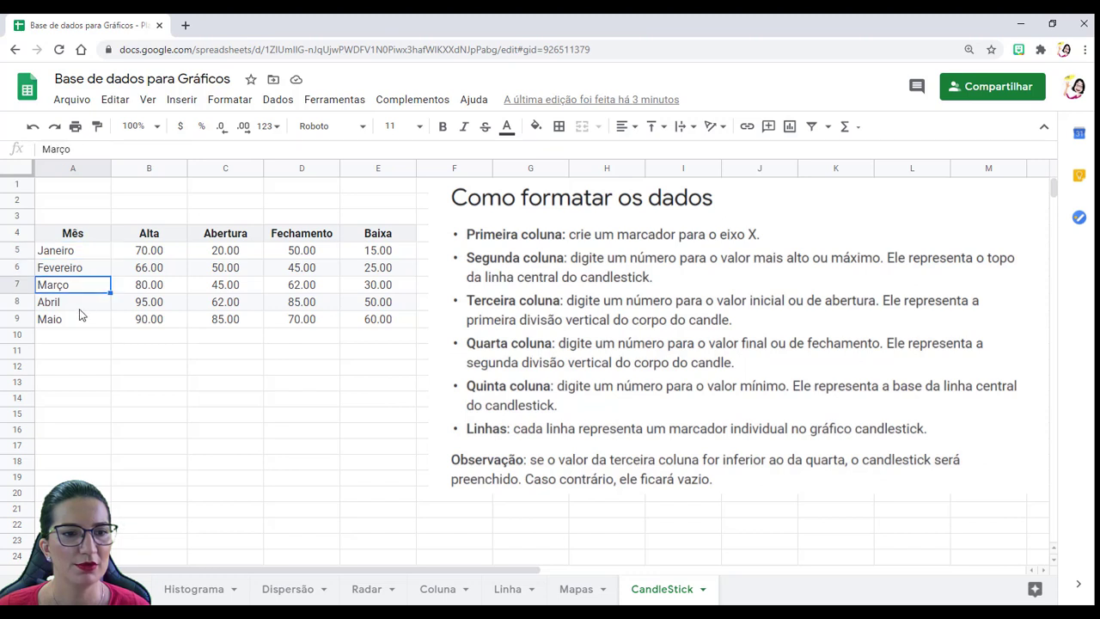
click(80, 319)
drag(86, 234, 82, 319)
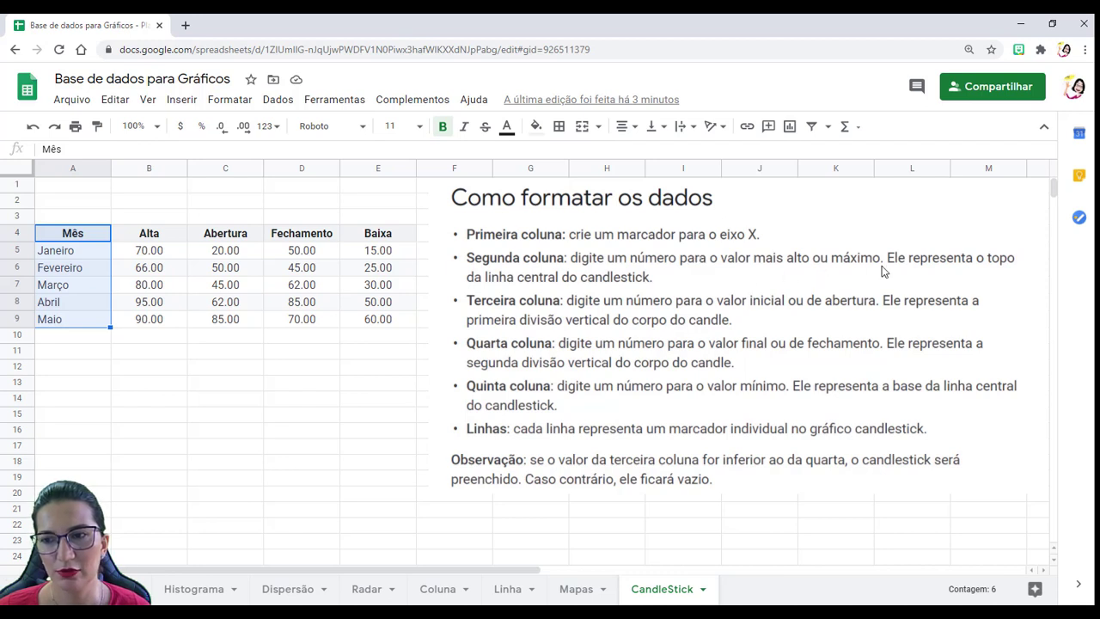
Examine the Alta, Abertura, Fechamento and Baixa columns against the candlestick formatting instructions
click(159, 234)
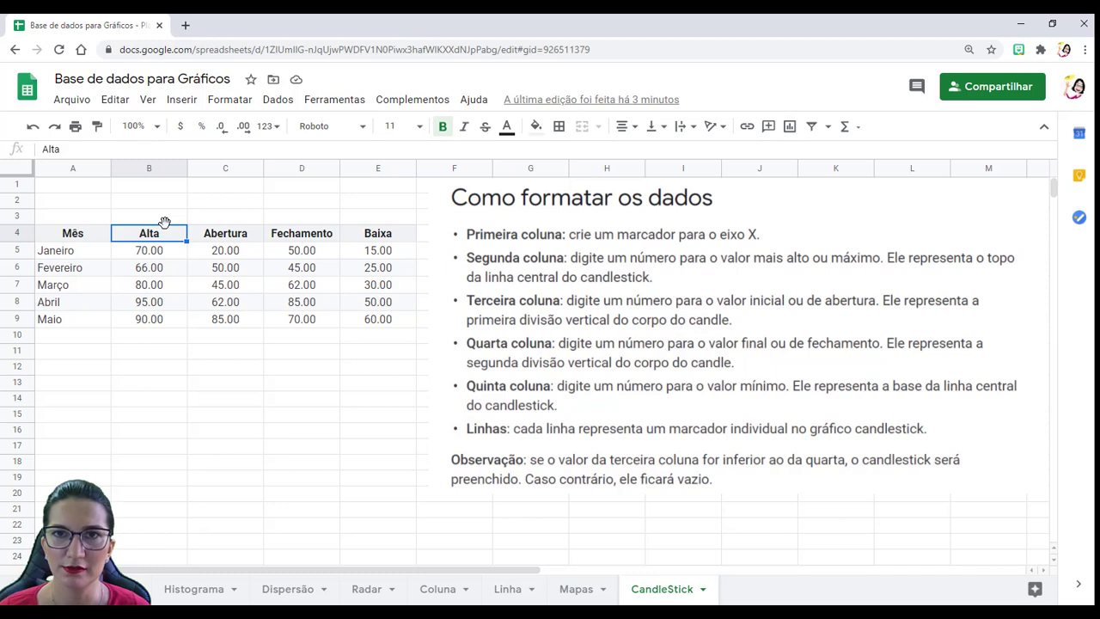
drag(163, 234, 169, 323)
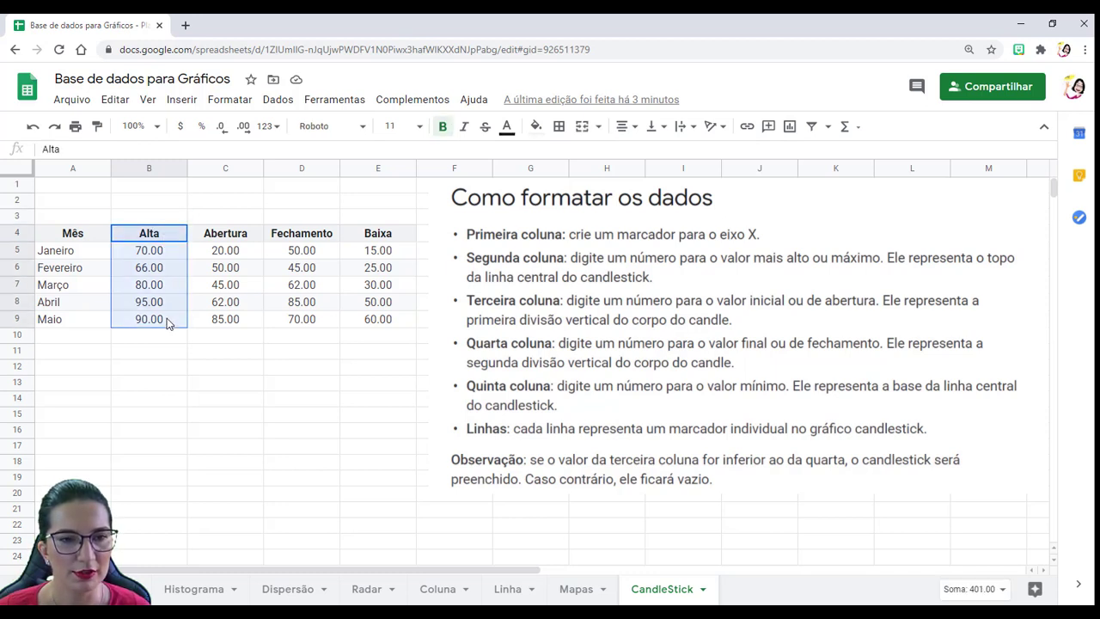
drag(172, 237, 163, 323)
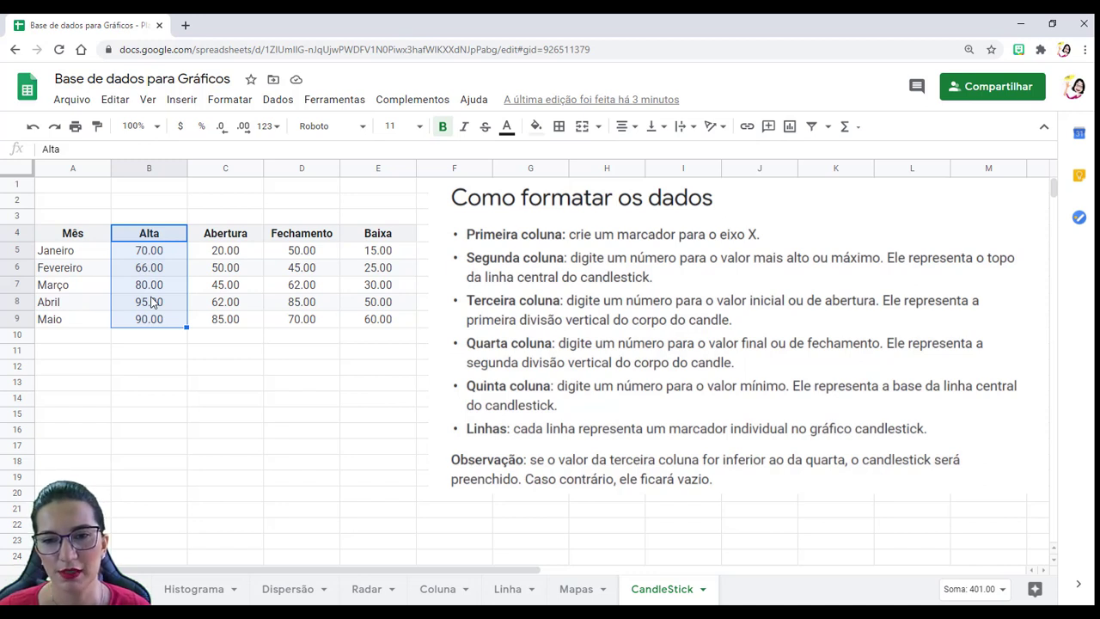
click(223, 269)
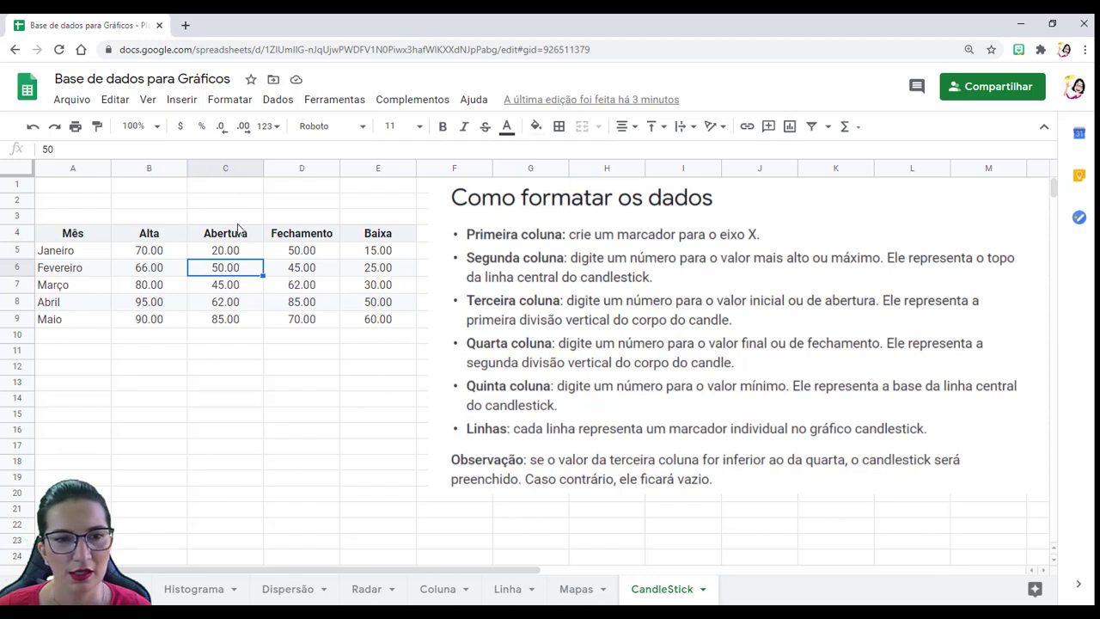
drag(239, 232, 230, 320)
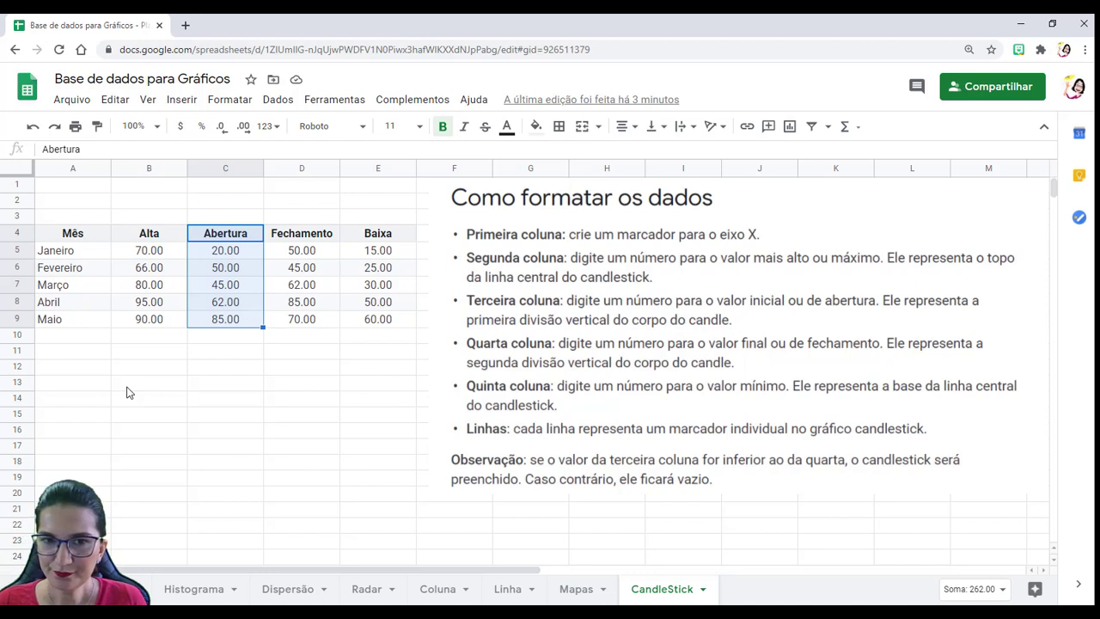
click(290, 238)
drag(318, 237, 315, 320)
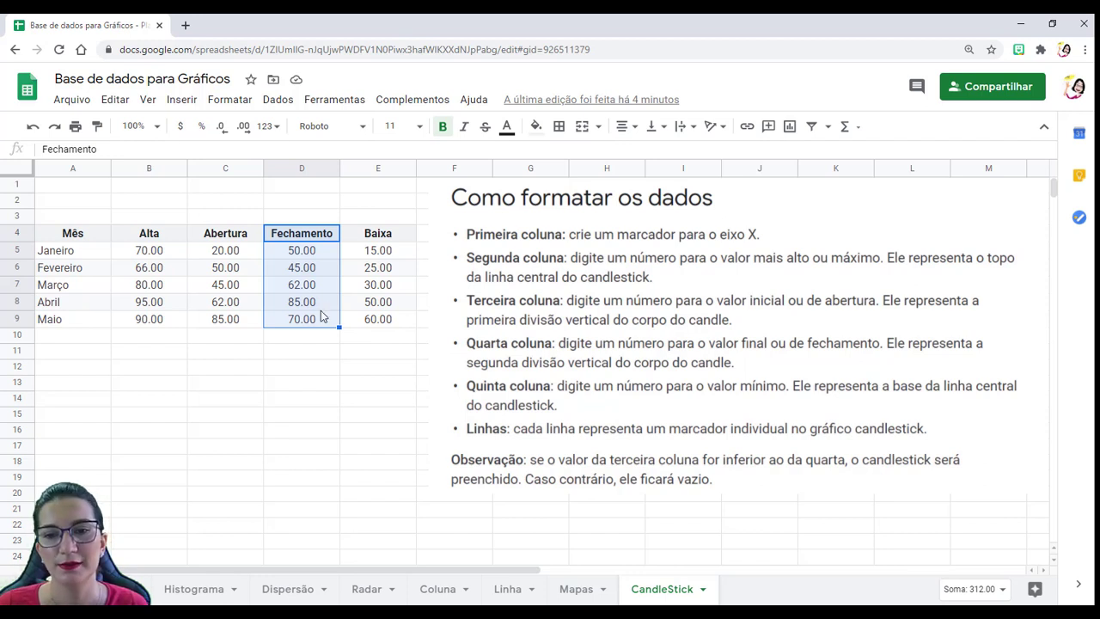
click(516, 393)
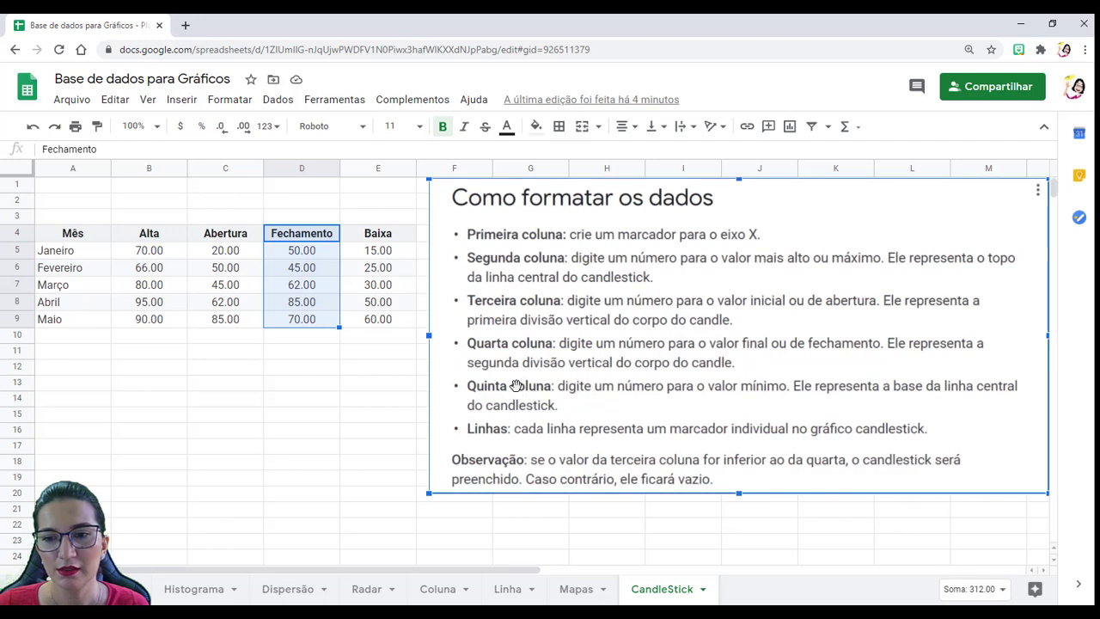
drag(400, 242, 392, 321)
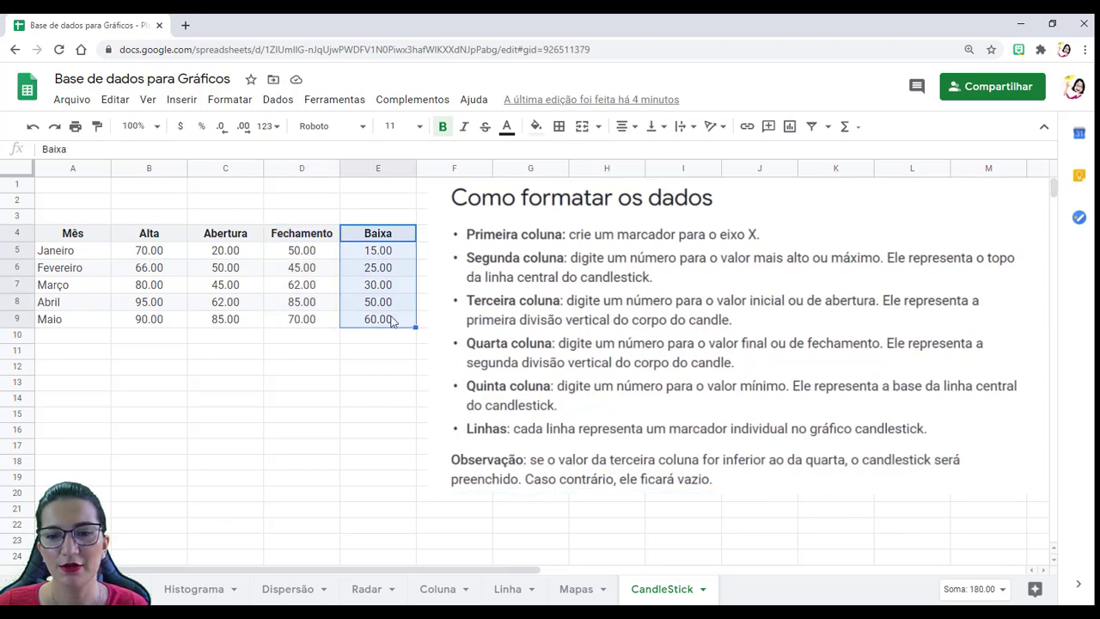
Move the formatting instructions image below the monthly table, starting around row 12, and select the table range A4:E9
click(473, 435)
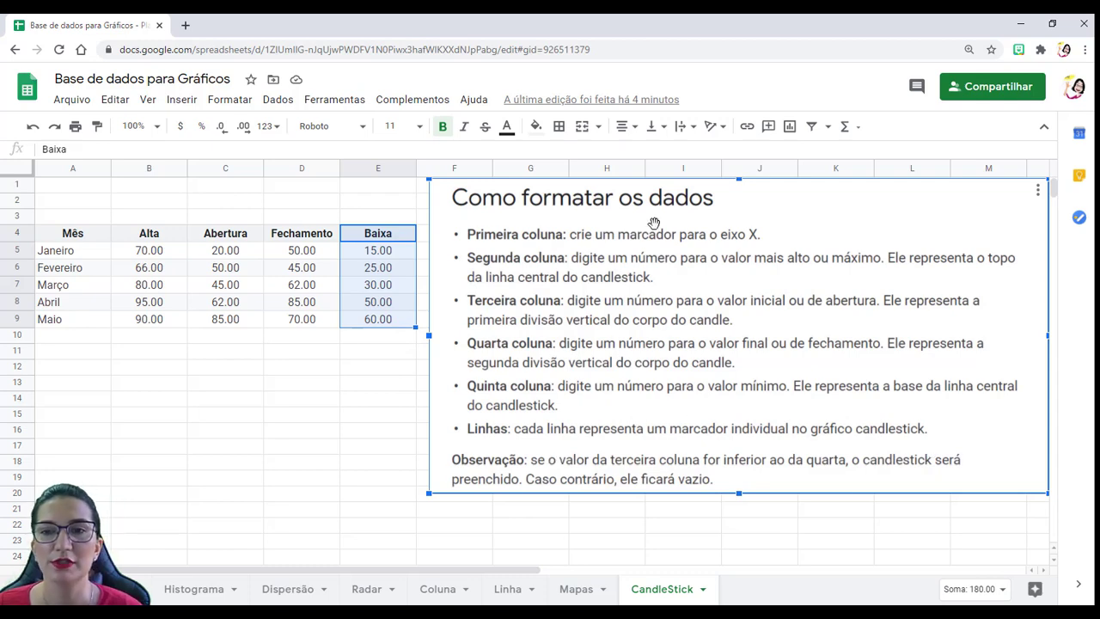
drag(784, 202, 332, 390)
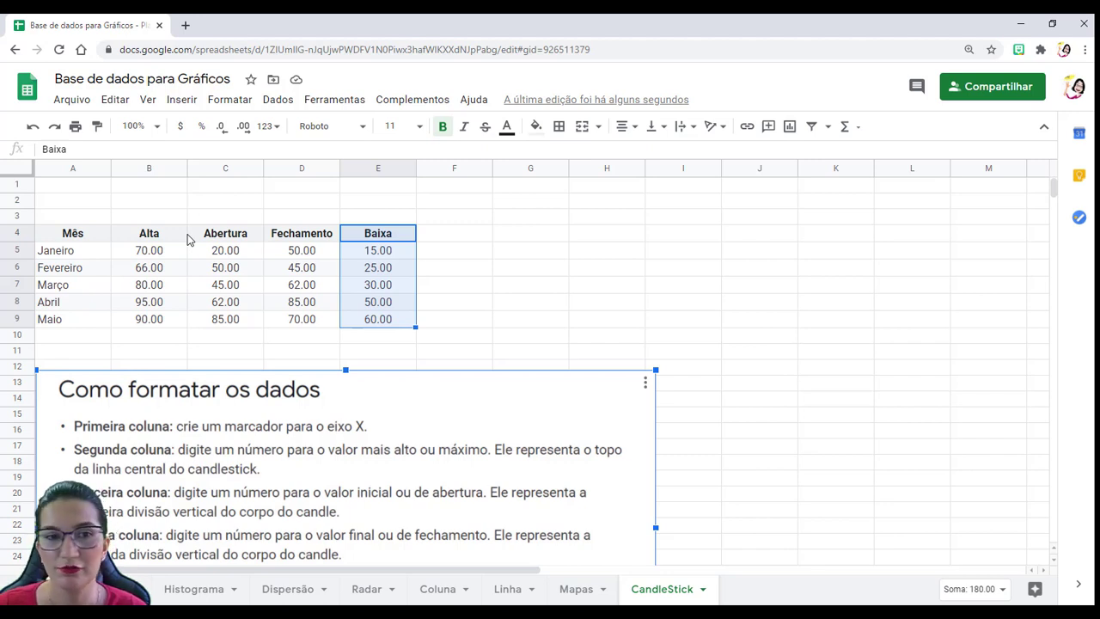
click(232, 184)
drag(59, 238, 382, 325)
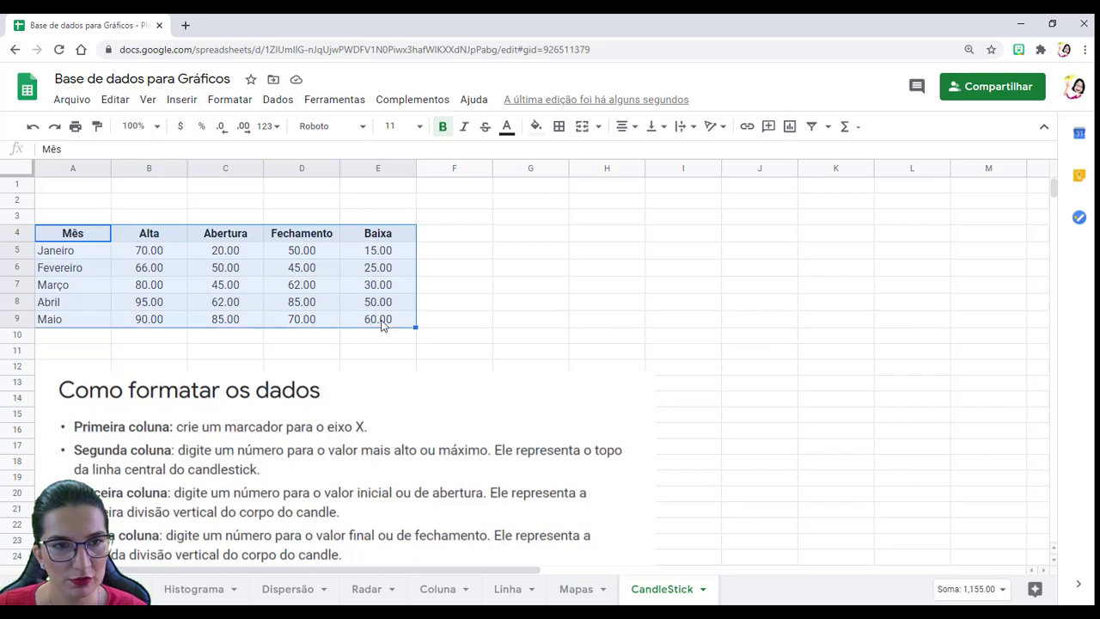
Insert a chart from A4:E9, move it toward the upper right of the table, and change its type to Gráfico candlestick
click(183, 101)
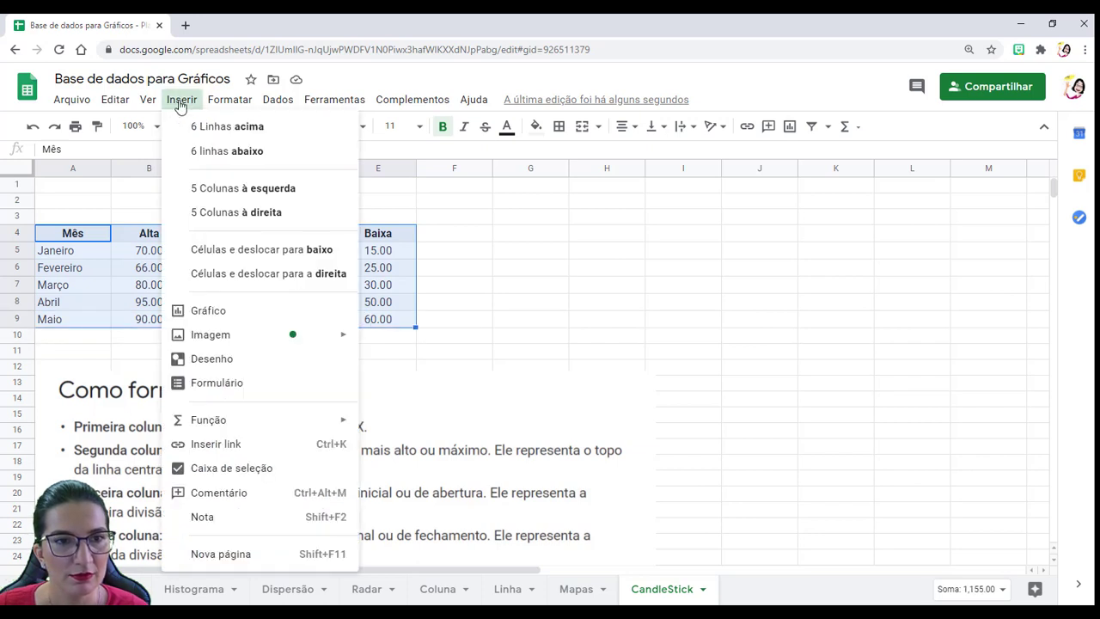
click(203, 312)
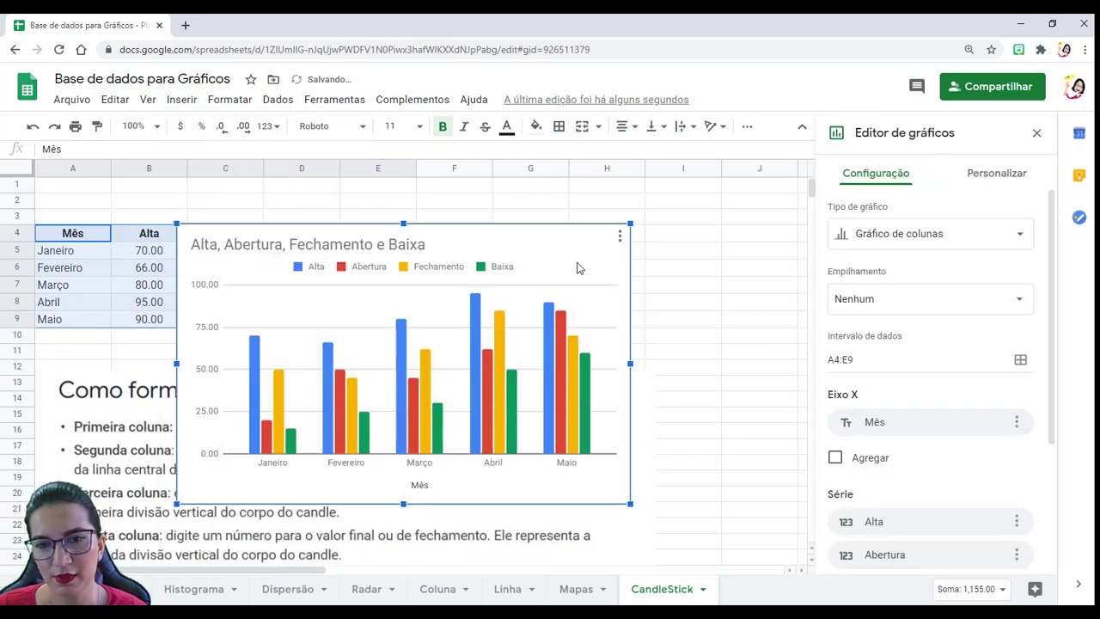
drag(560, 240, 702, 207)
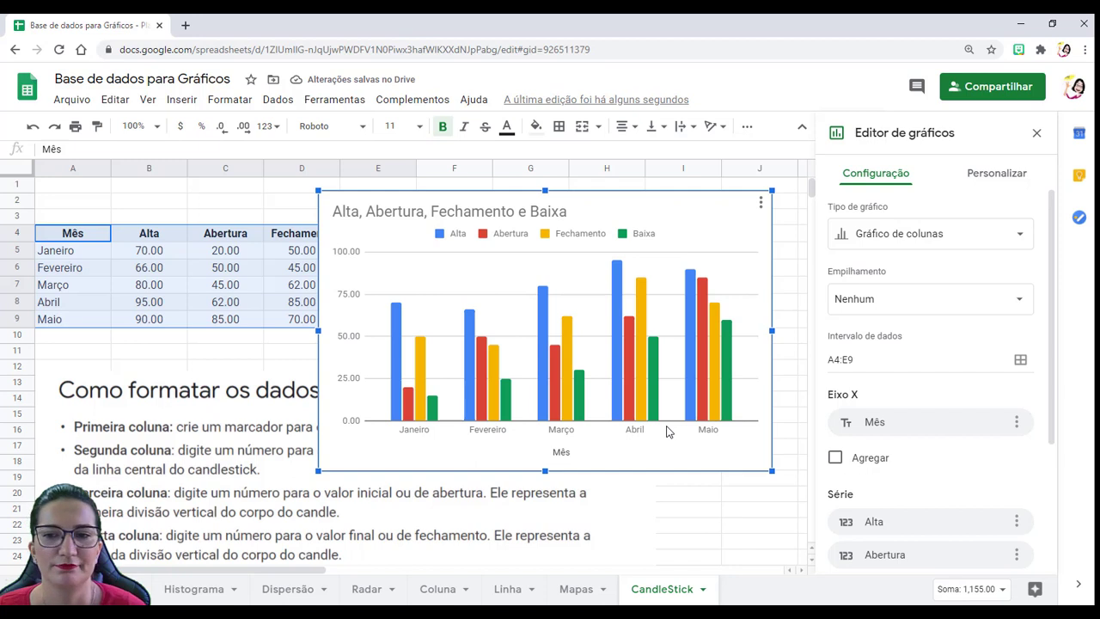
click(958, 241)
scroll(943, 369, down, 5)
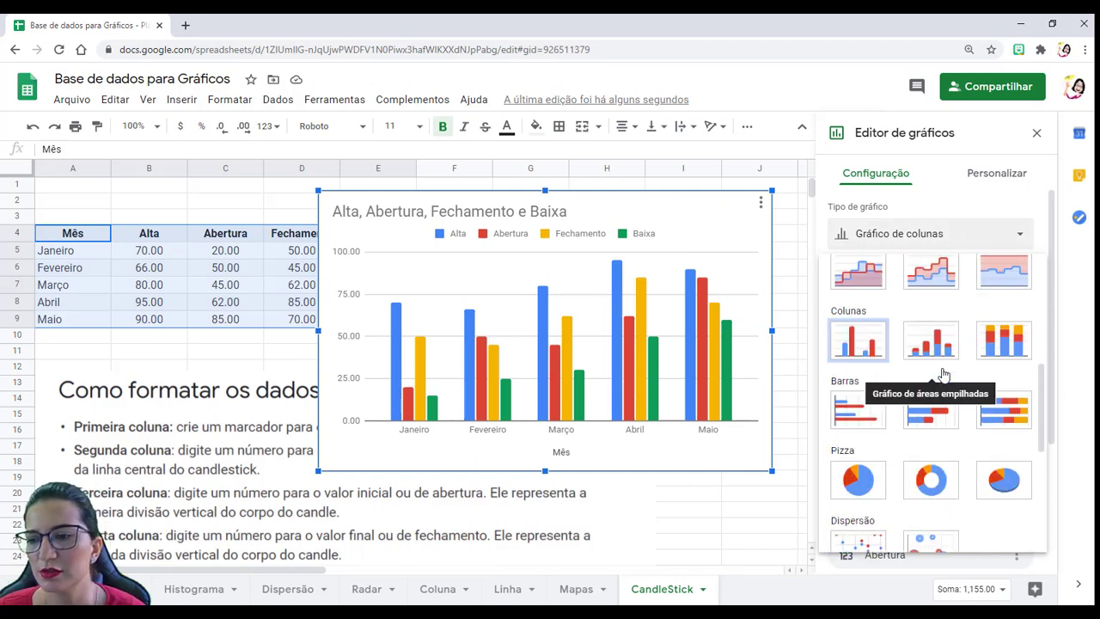
scroll(943, 374, down, 4)
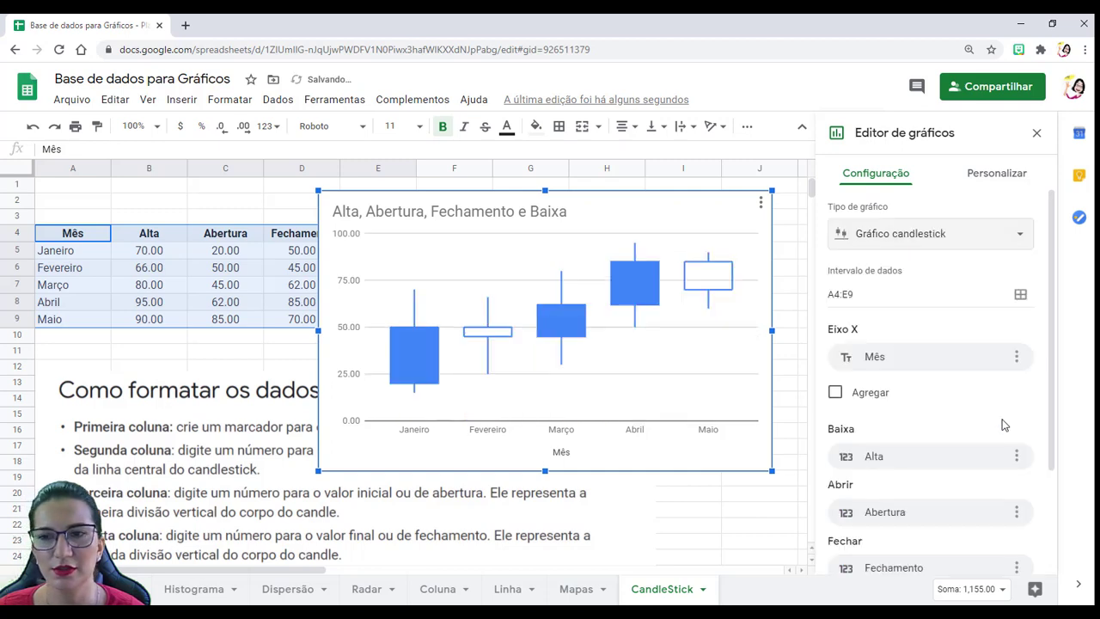
Delete the candlestick chart's horizontal axis title and make the month labels bold and black
click(561, 453)
key(Delete)
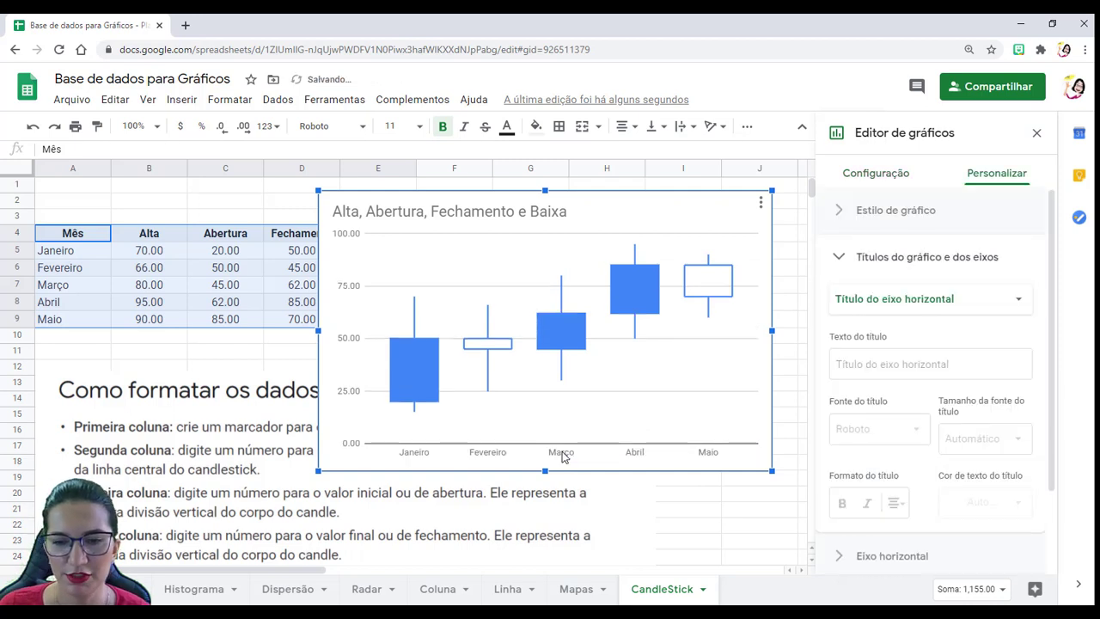
click(564, 457)
click(842, 435)
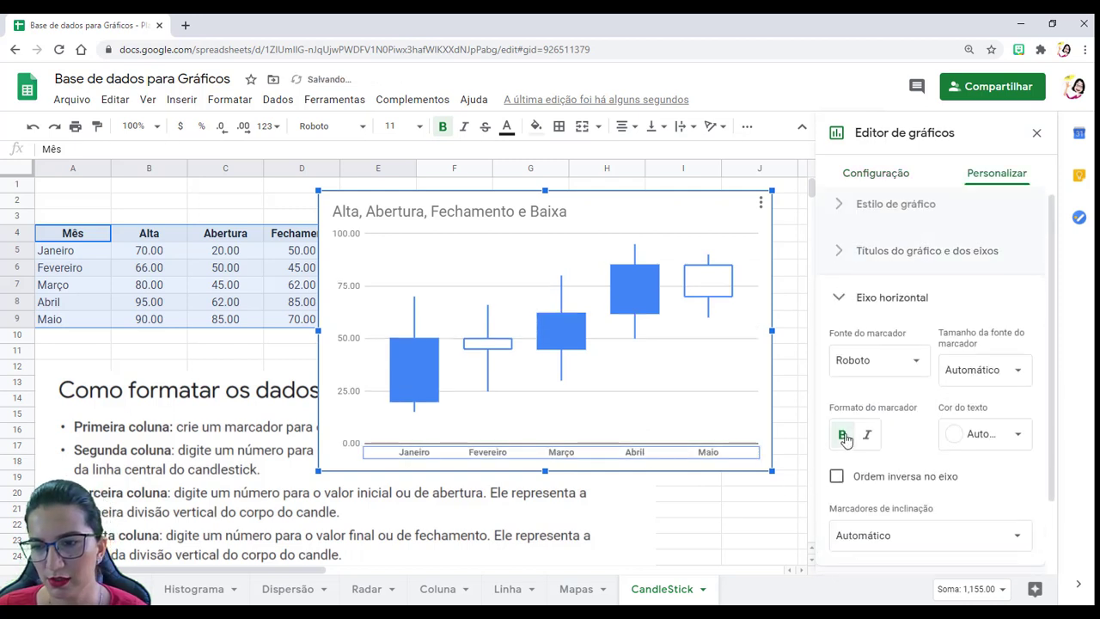
click(975, 434)
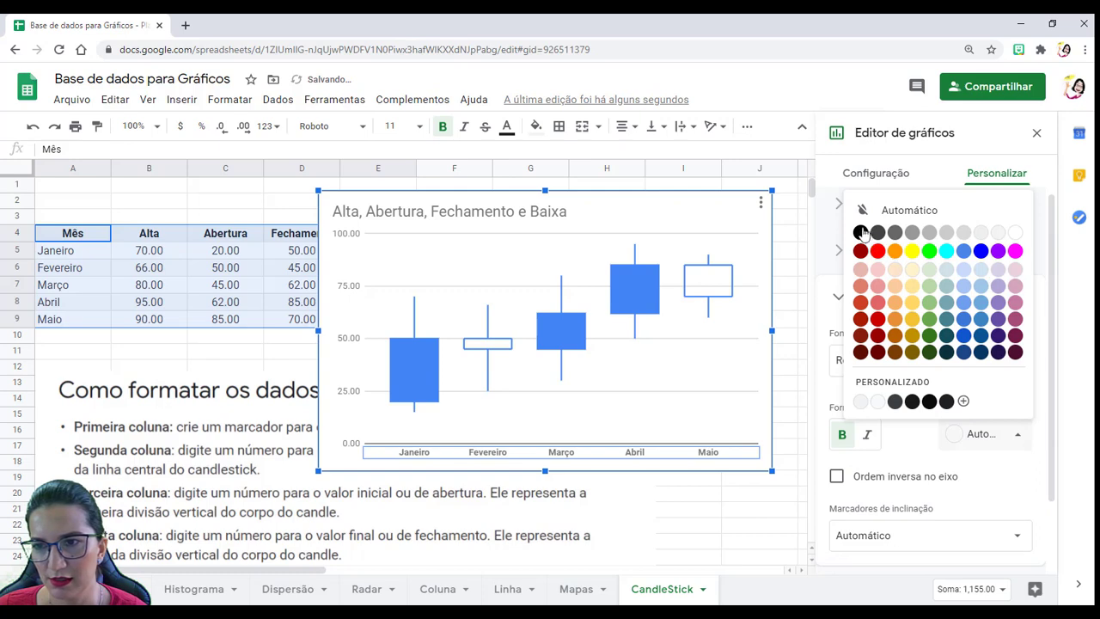
click(860, 232)
Make the vertical axis labels of the candlestick chart bold and black
click(343, 339)
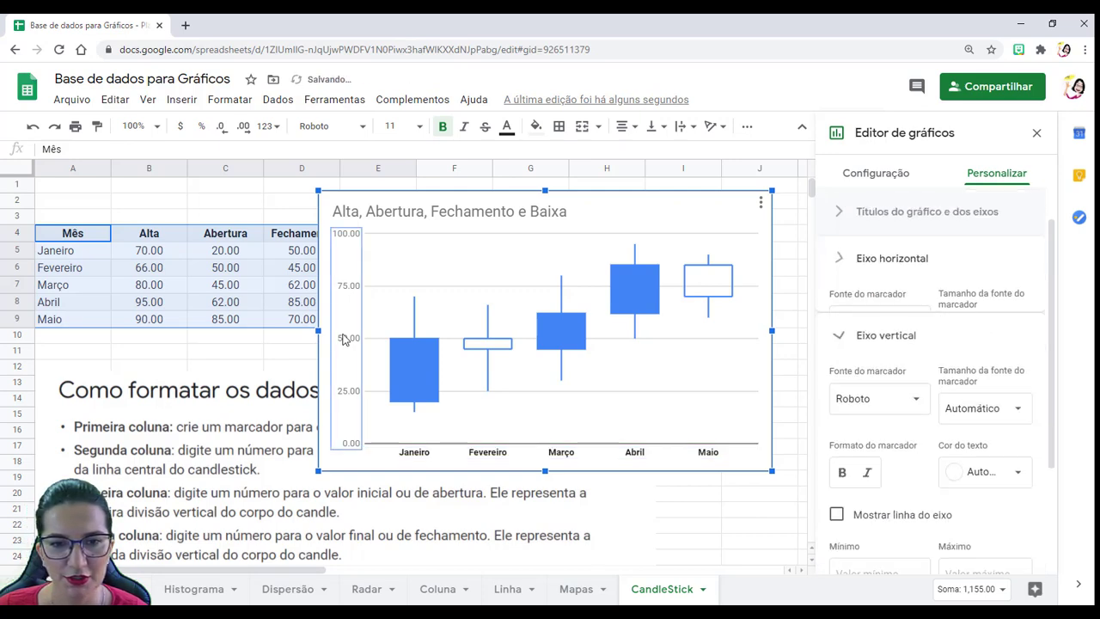
click(846, 441)
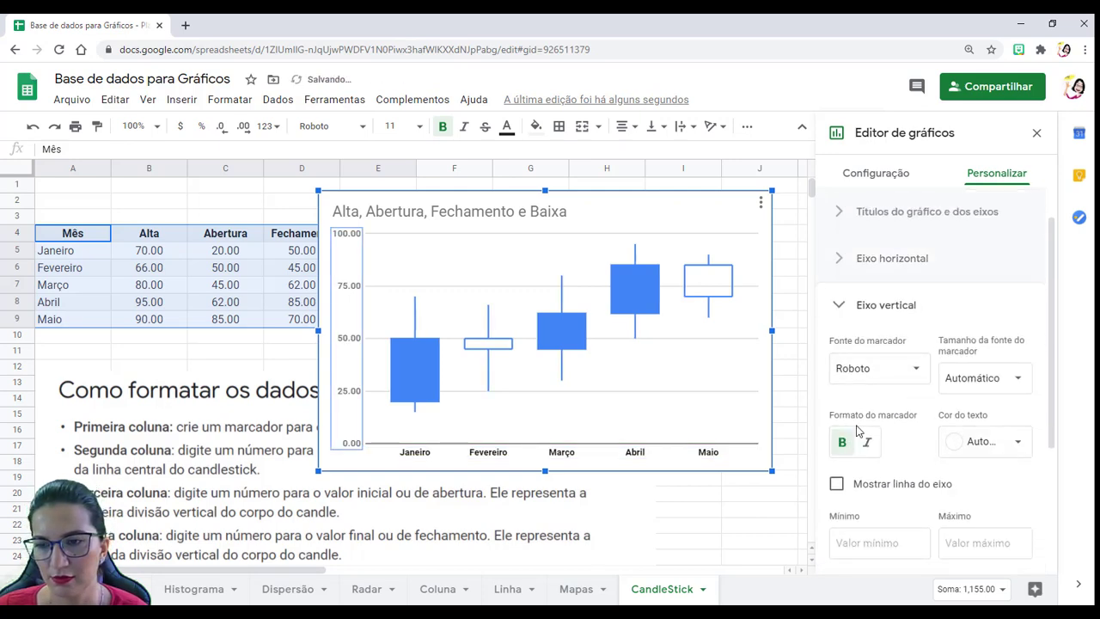
click(977, 443)
click(861, 240)
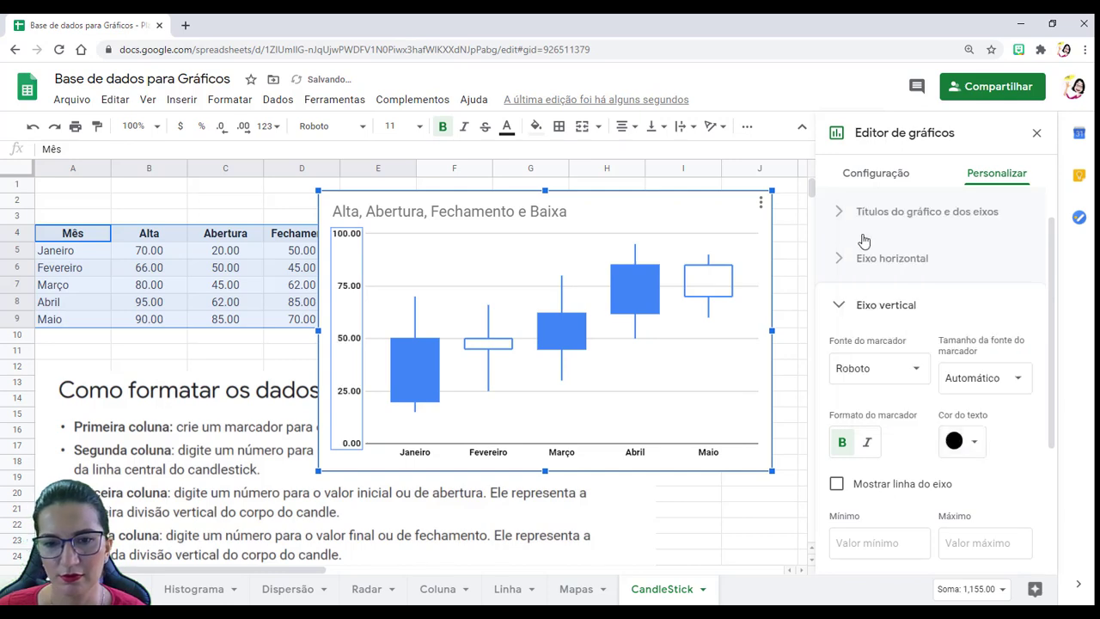
Change the candlestick chart's title to "Preços da Ação X"
click(530, 220)
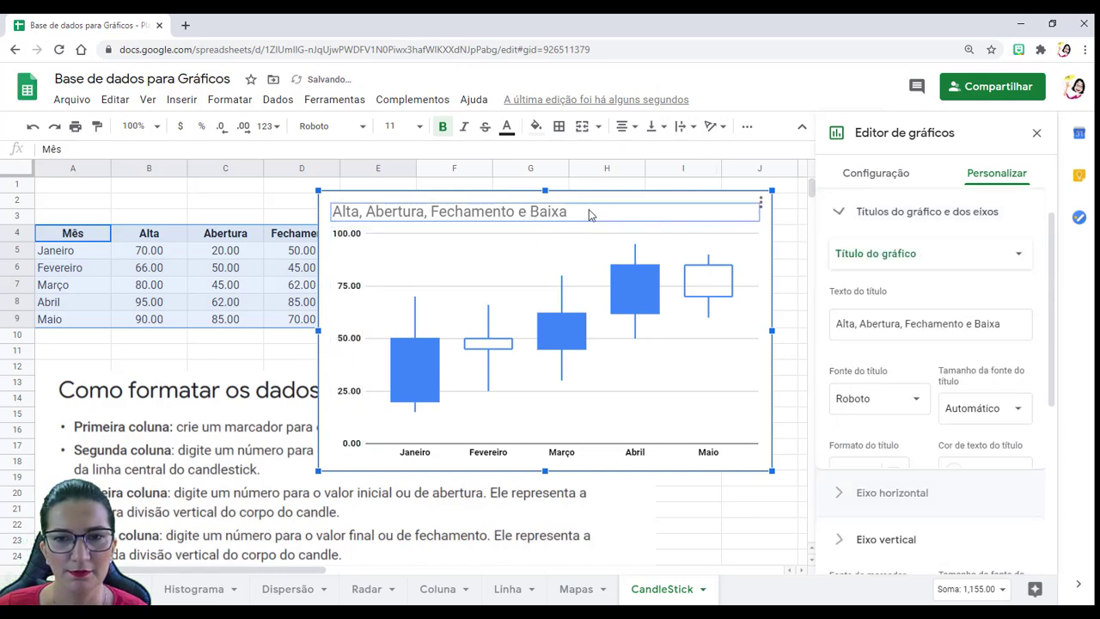
click(590, 210)
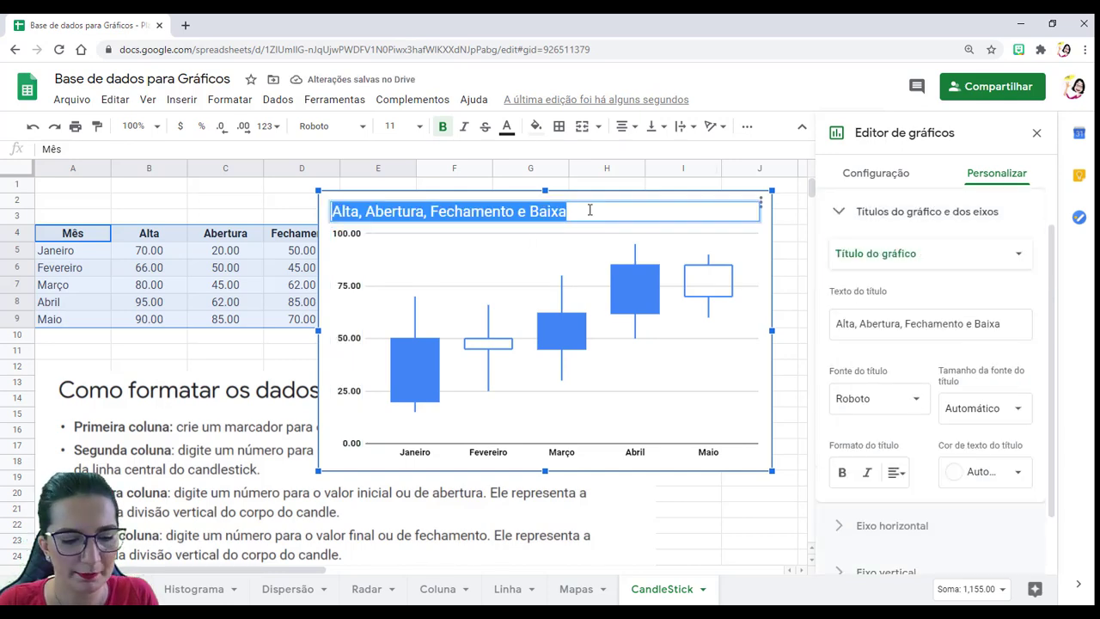
text(Preç)
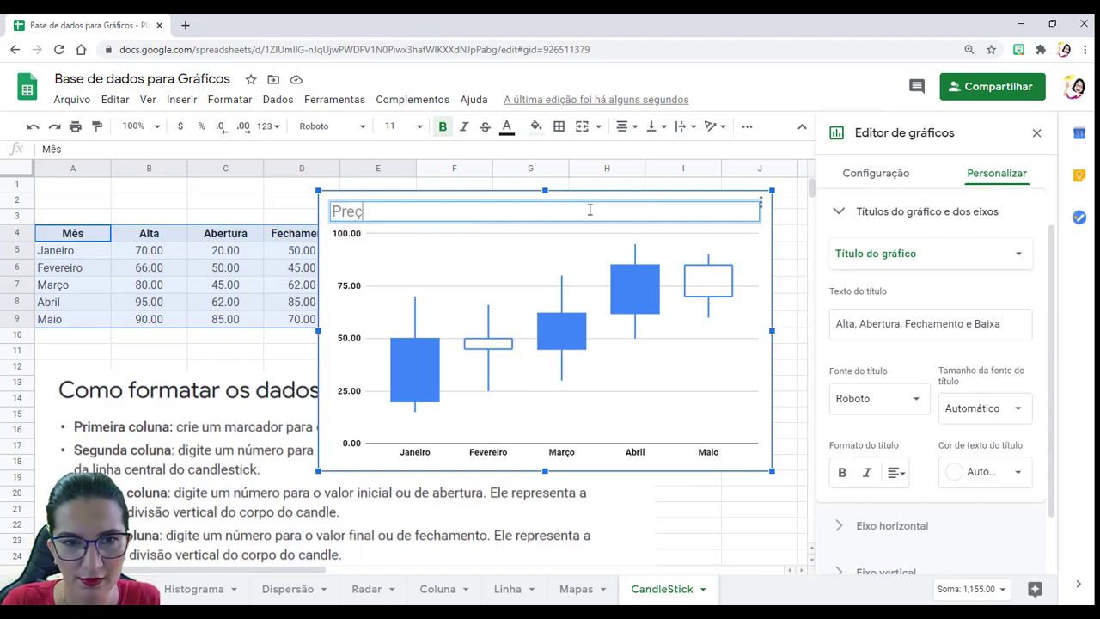
text(os das)
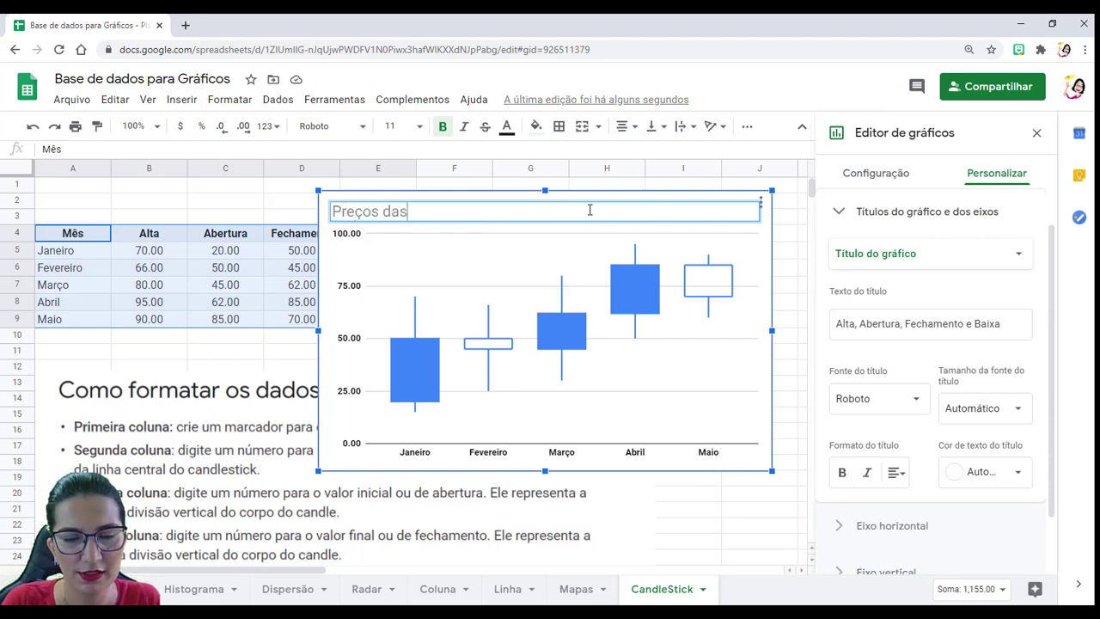
key(BackSpace)
text(Ação)
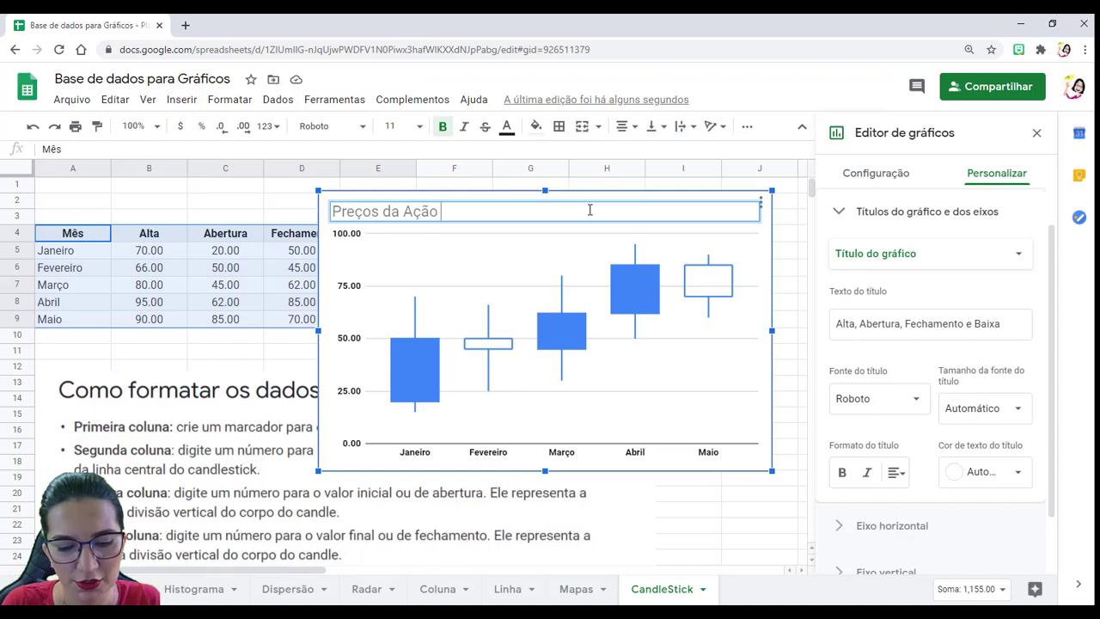
text( X)
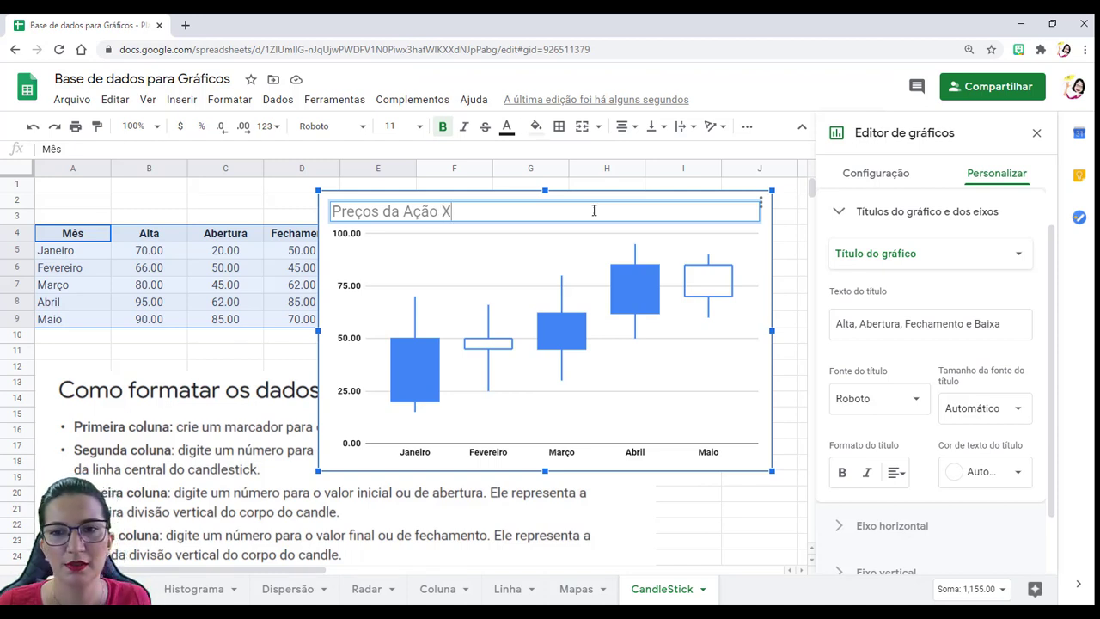
click(685, 388)
Format the title "Preços da Ação X" as bold, black and centered
click(550, 213)
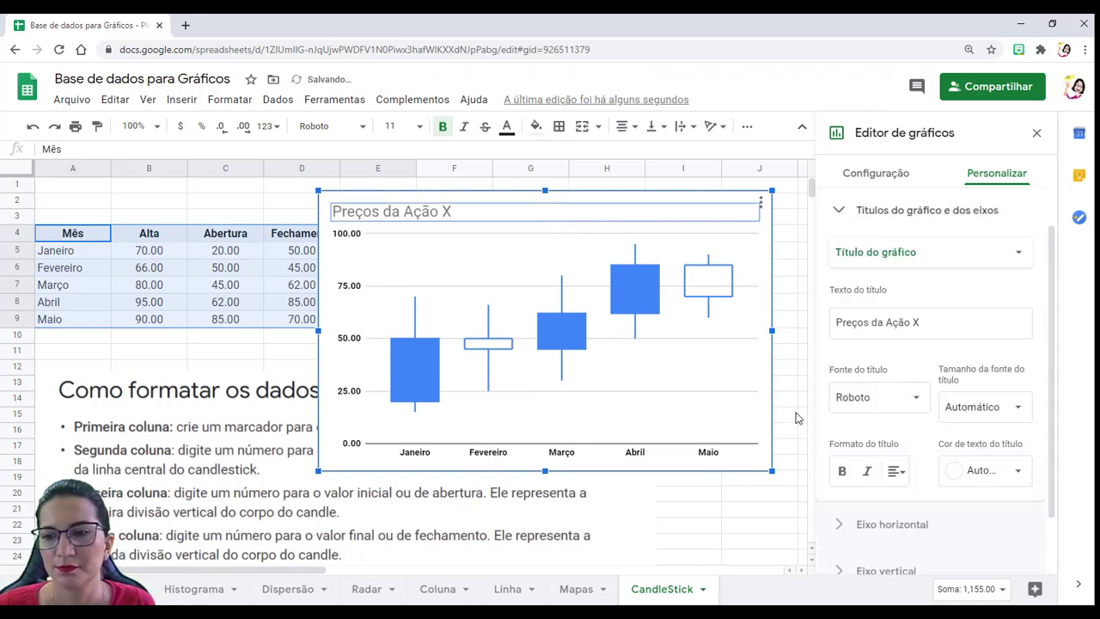
click(843, 471)
click(981, 479)
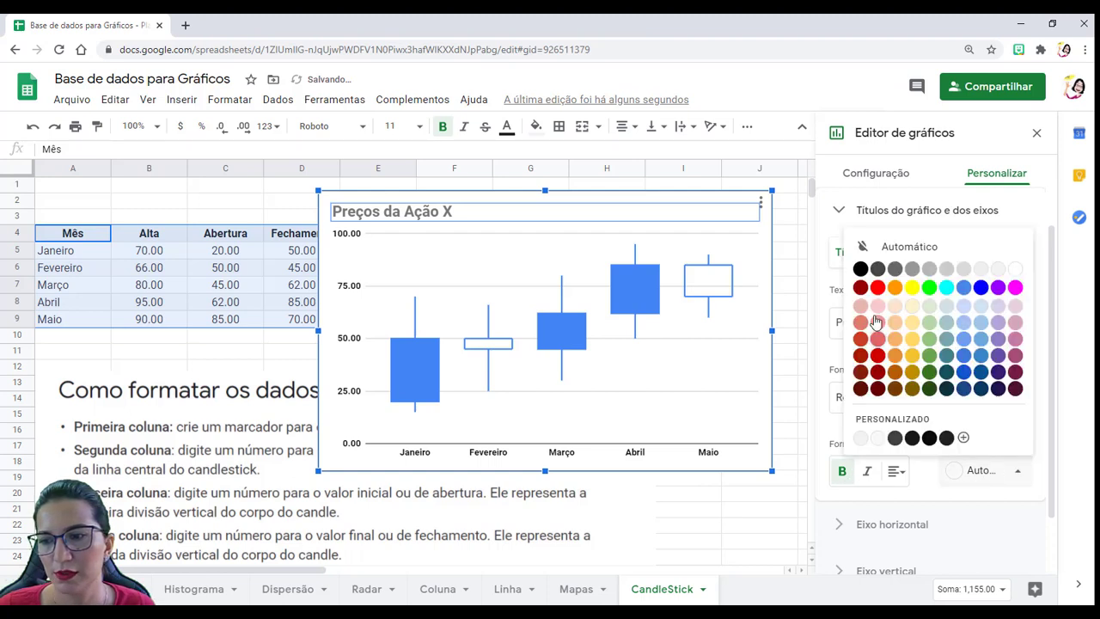
click(867, 272)
click(896, 471)
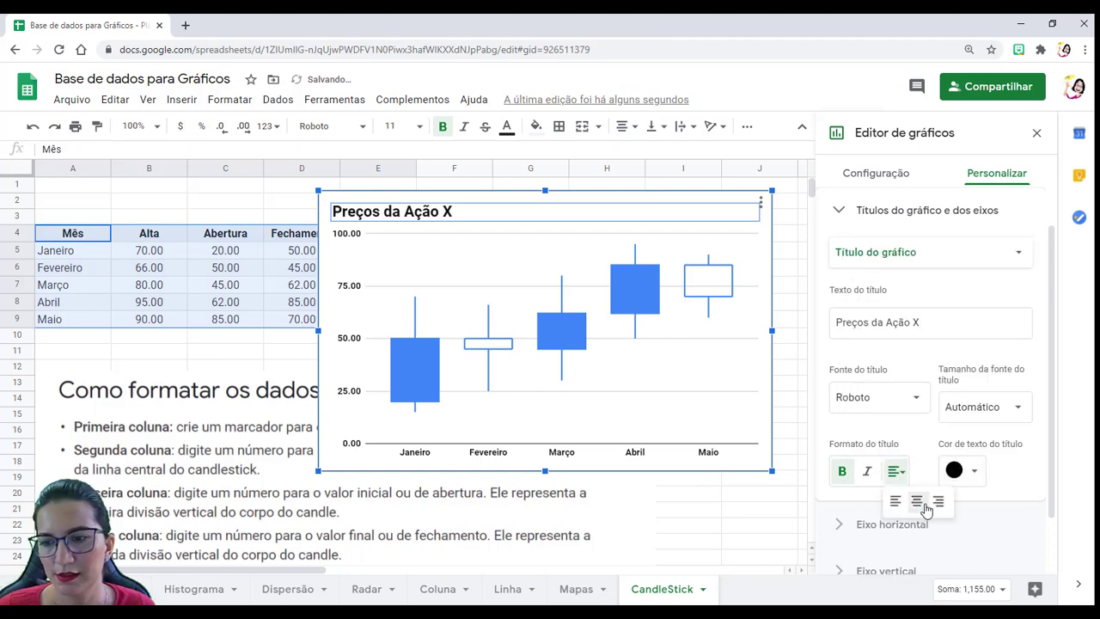
click(919, 509)
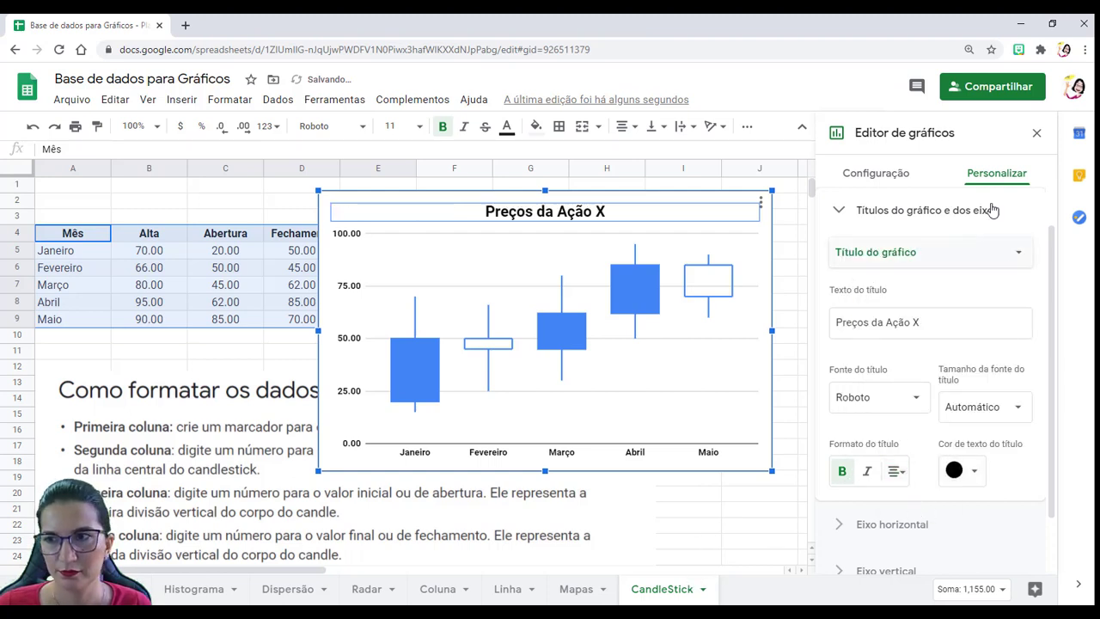
Close the chart editor, then enlarge the chart slightly and place it beside the data table, over about columns F to L
click(1036, 132)
click(737, 214)
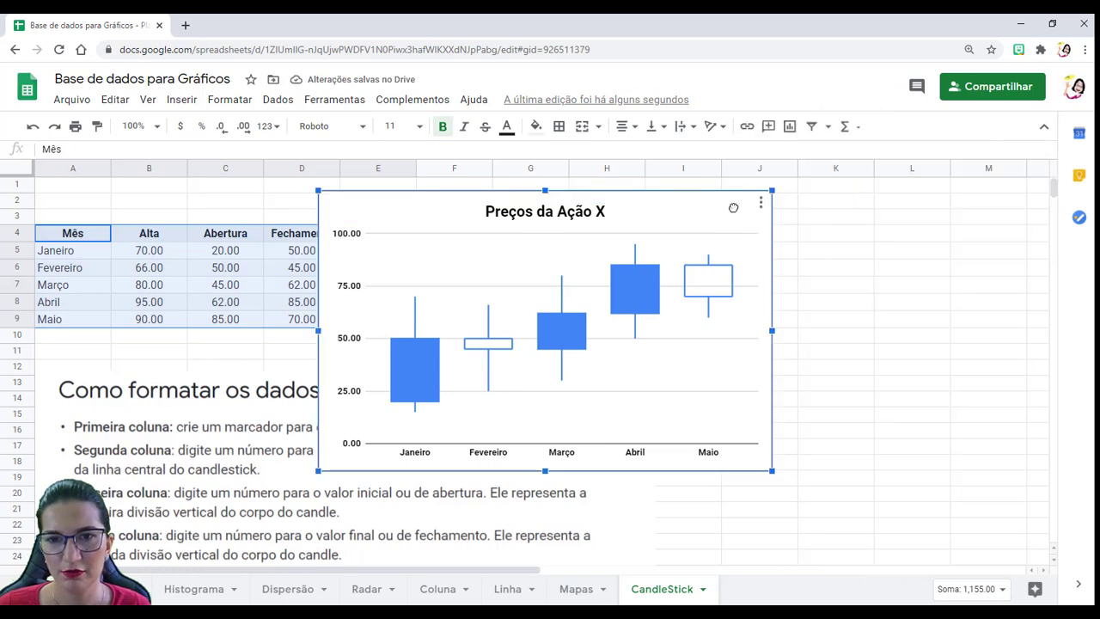
drag(737, 214, 869, 202)
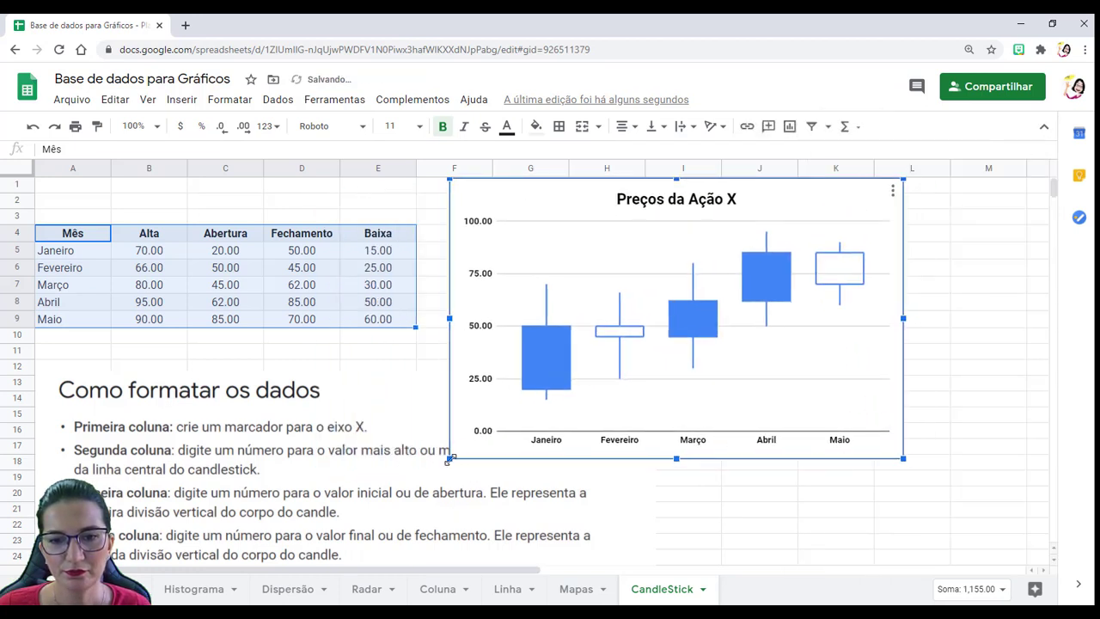
drag(450, 459, 412, 482)
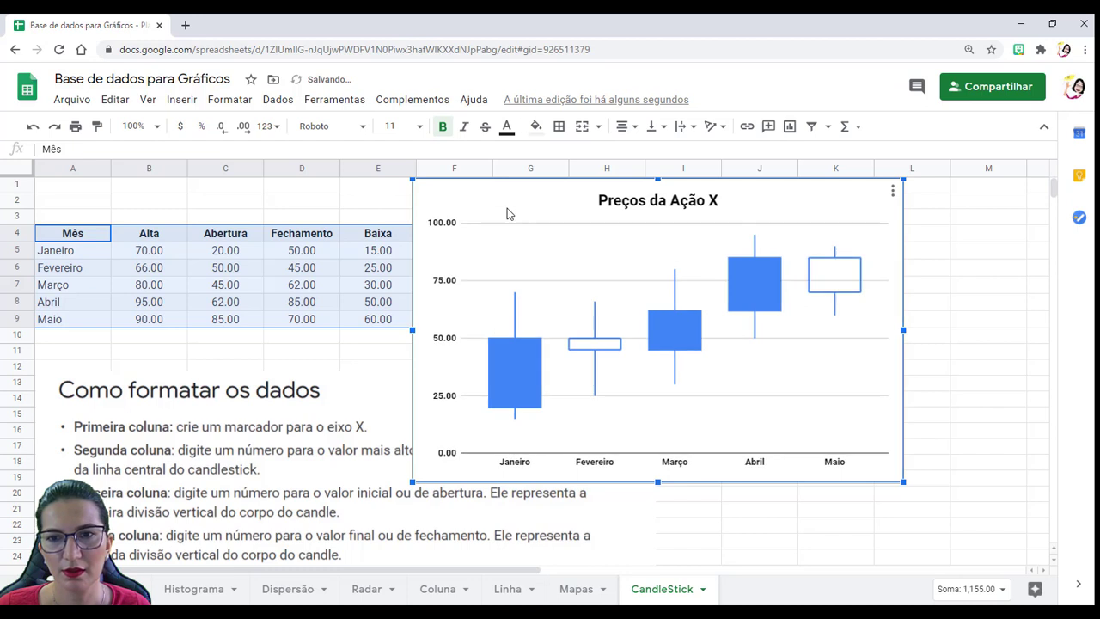
drag(507, 214, 552, 211)
Examine the filled and hollow candles for each month, comparing their Alta, Baixa, Abertura and Fechamento values with the table
mouse_move(550, 423)
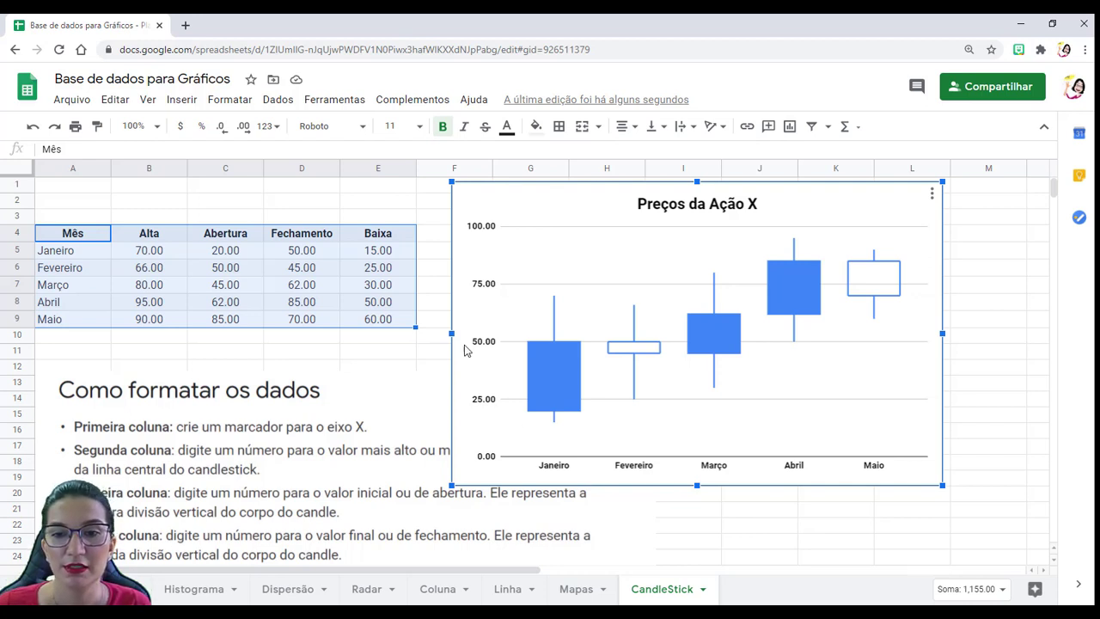
mouse_move(891, 286)
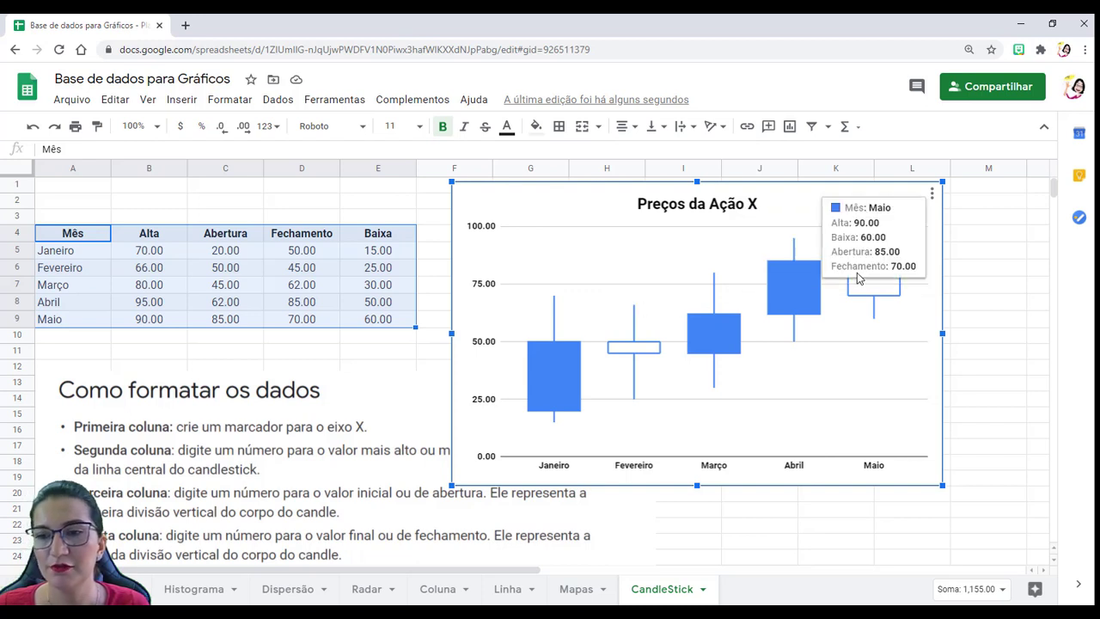
mouse_move(799, 289)
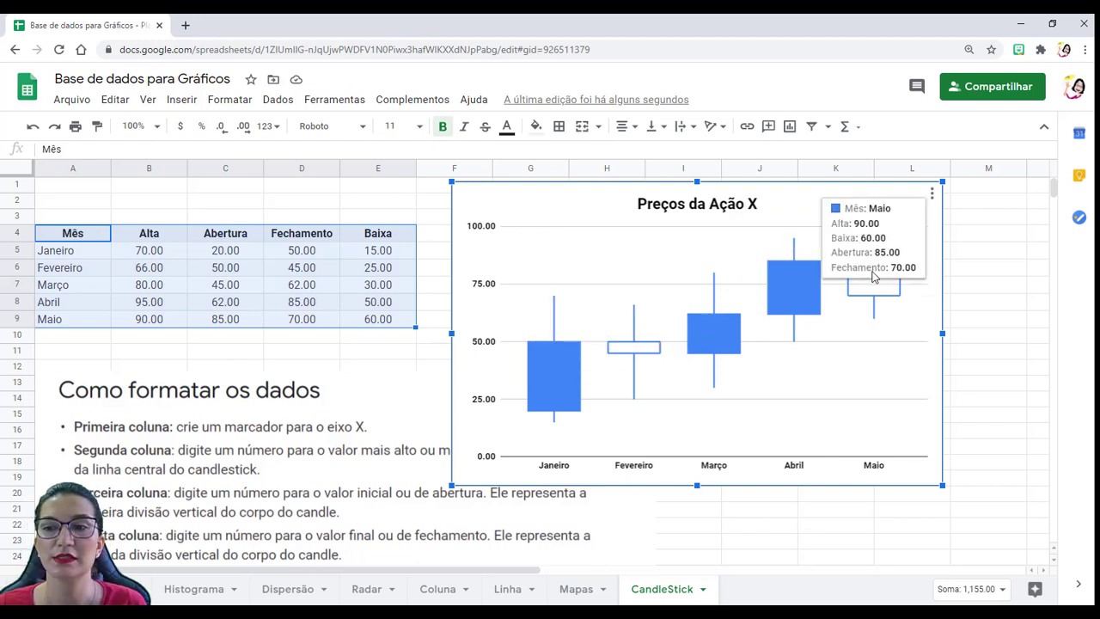
mouse_move(551, 391)
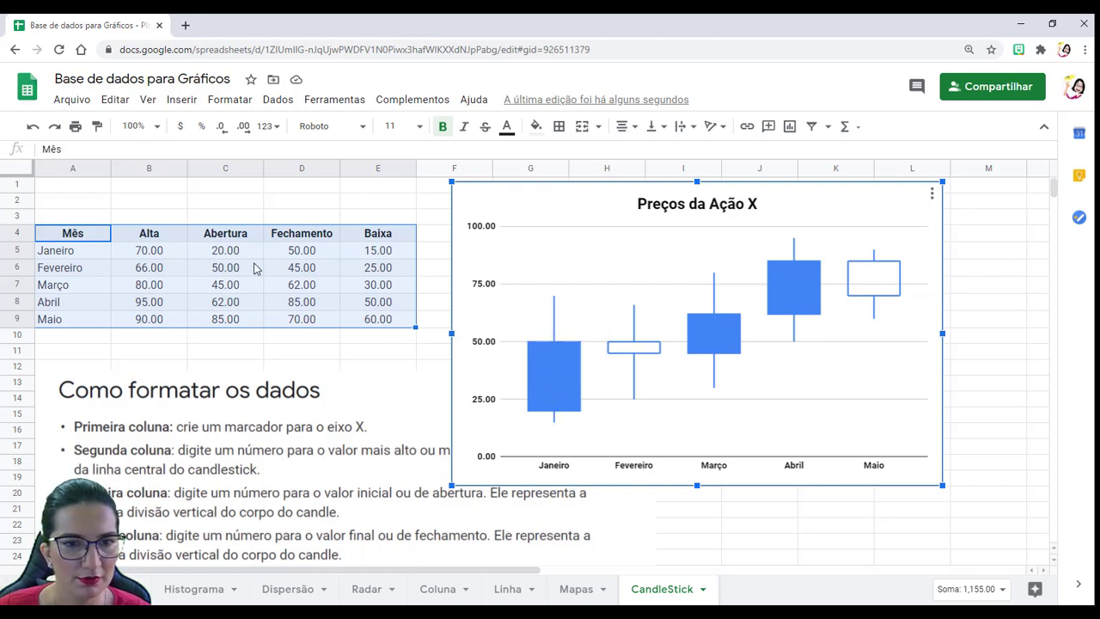
click(387, 254)
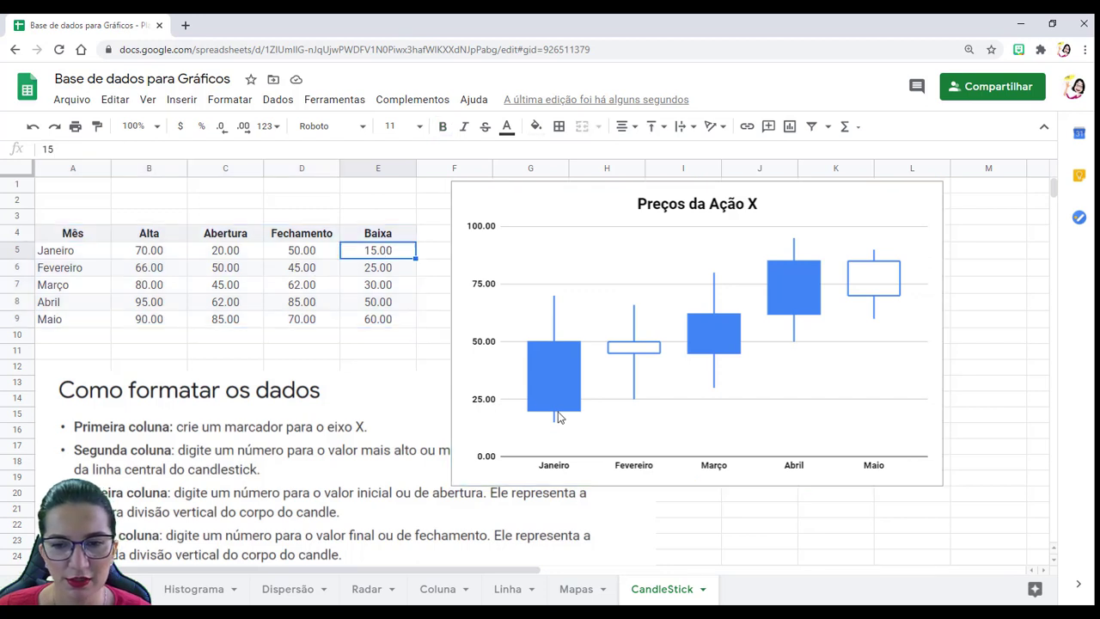
click(559, 380)
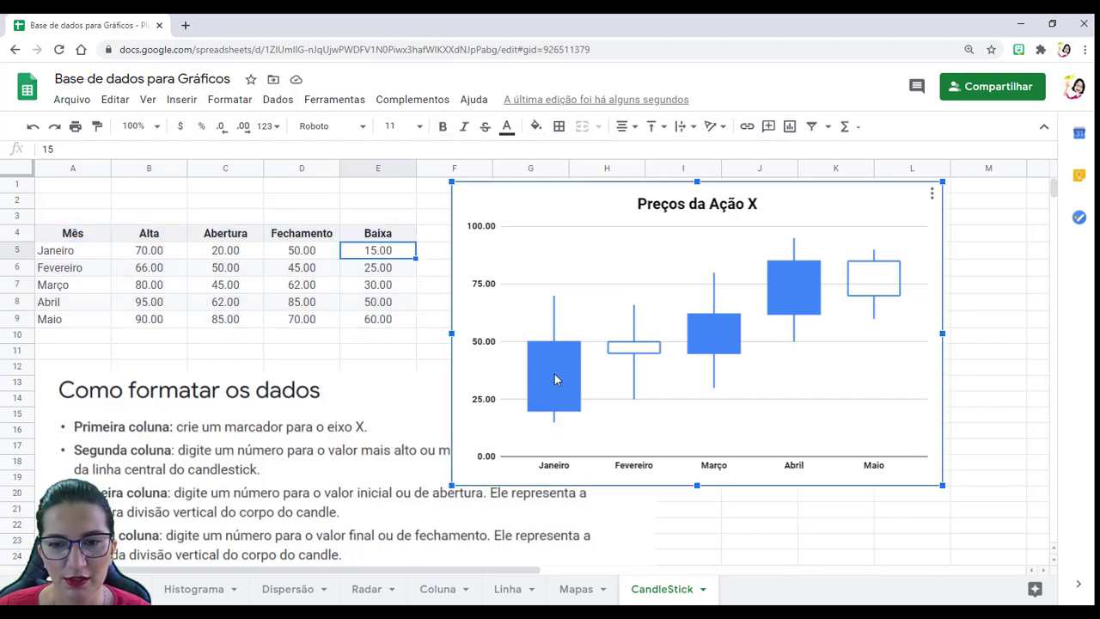
mouse_move(556, 378)
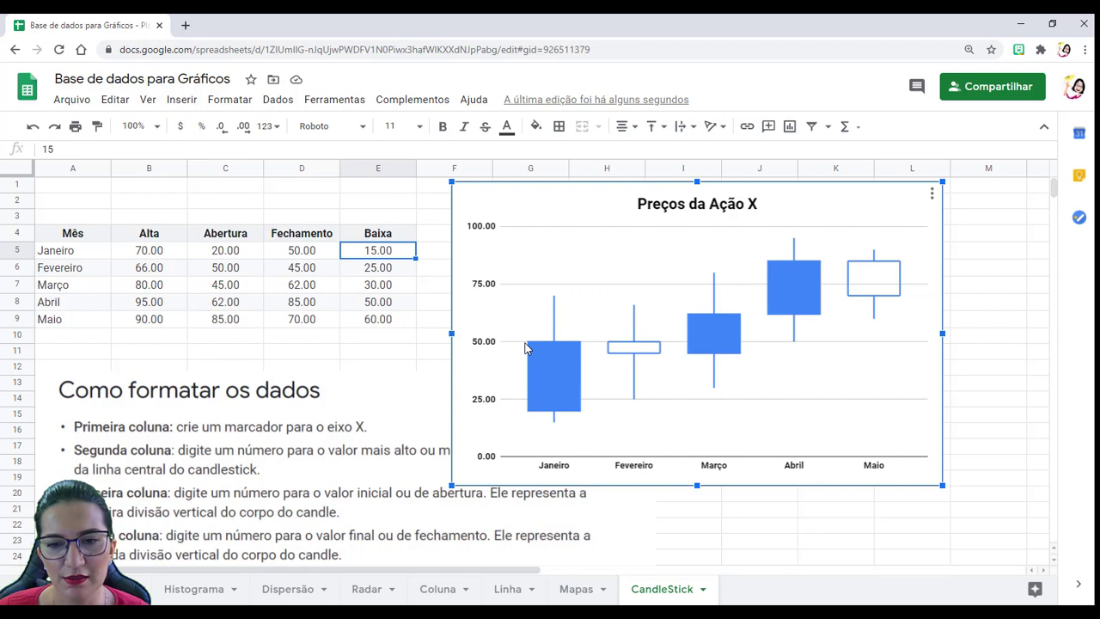
mouse_move(559, 414)
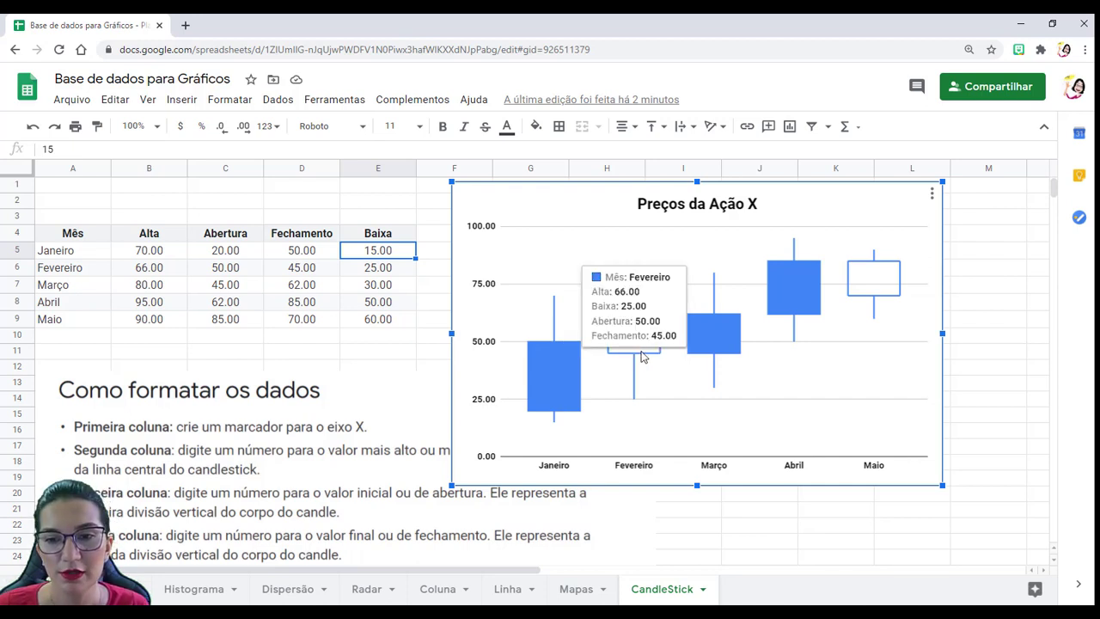
mouse_move(879, 294)
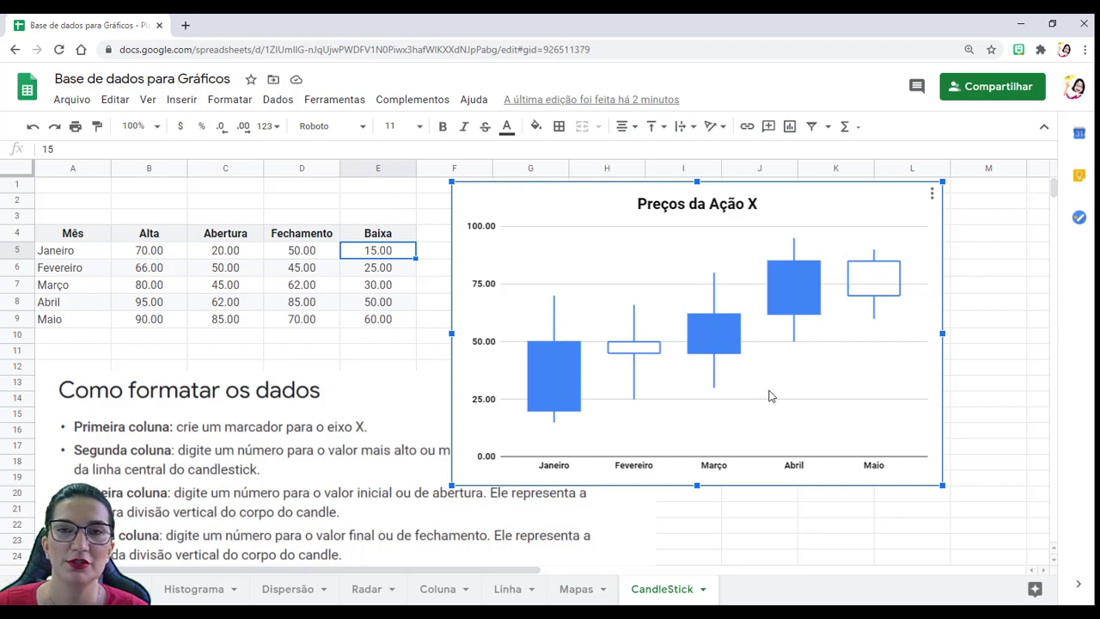
mouse_move(569, 366)
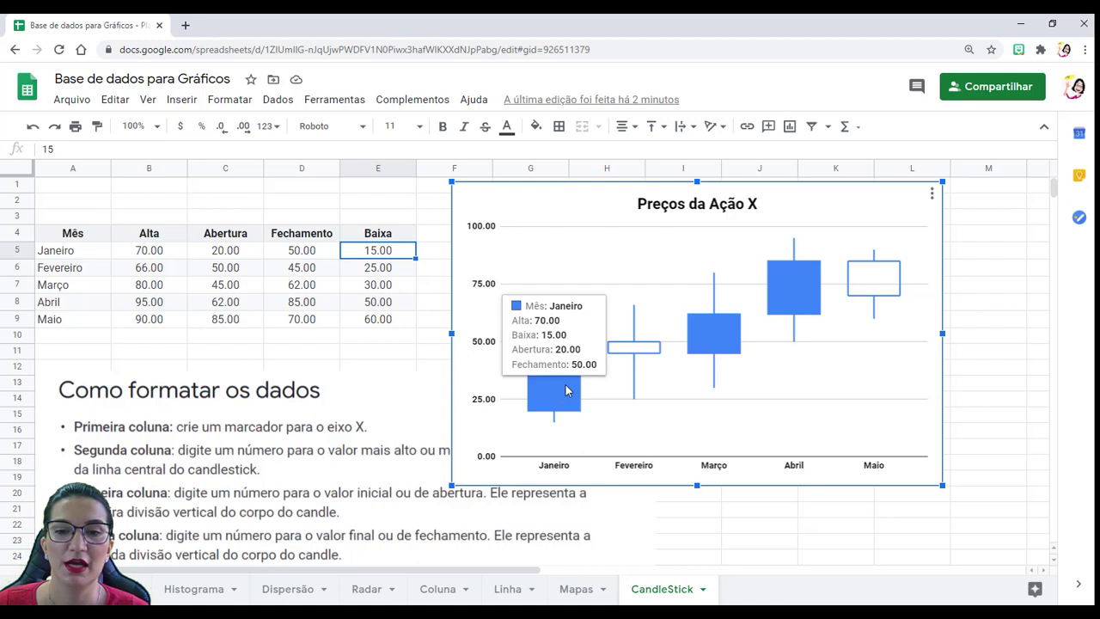
mouse_move(653, 351)
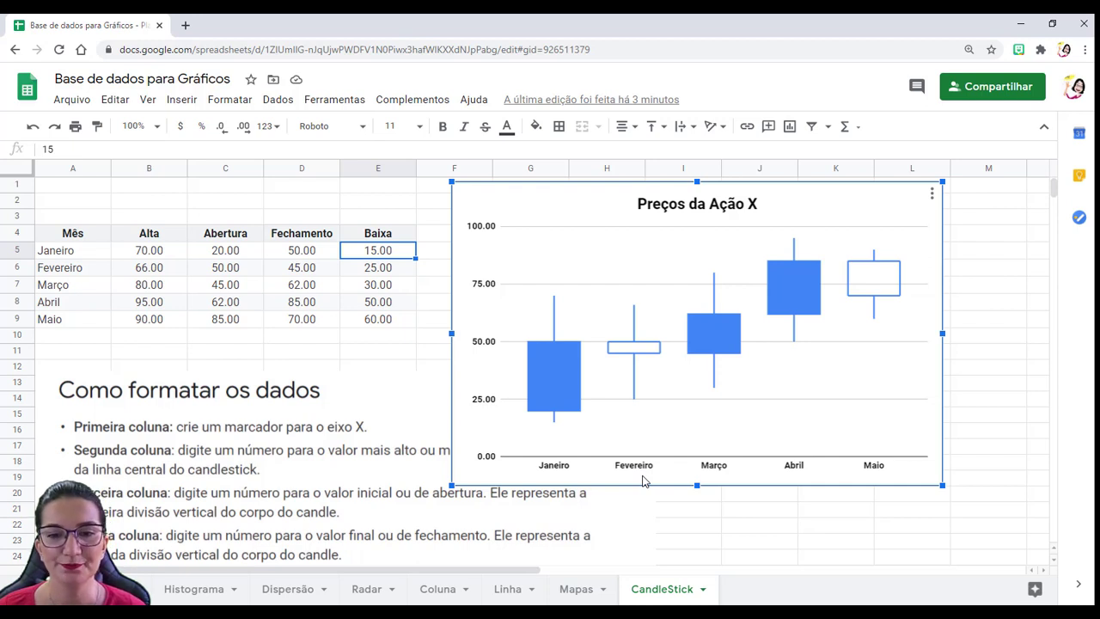
Shrink the candlestick chart and place it clear of the data table, over about columns G to L and rows 1 to 16
drag(600, 207, 722, 209)
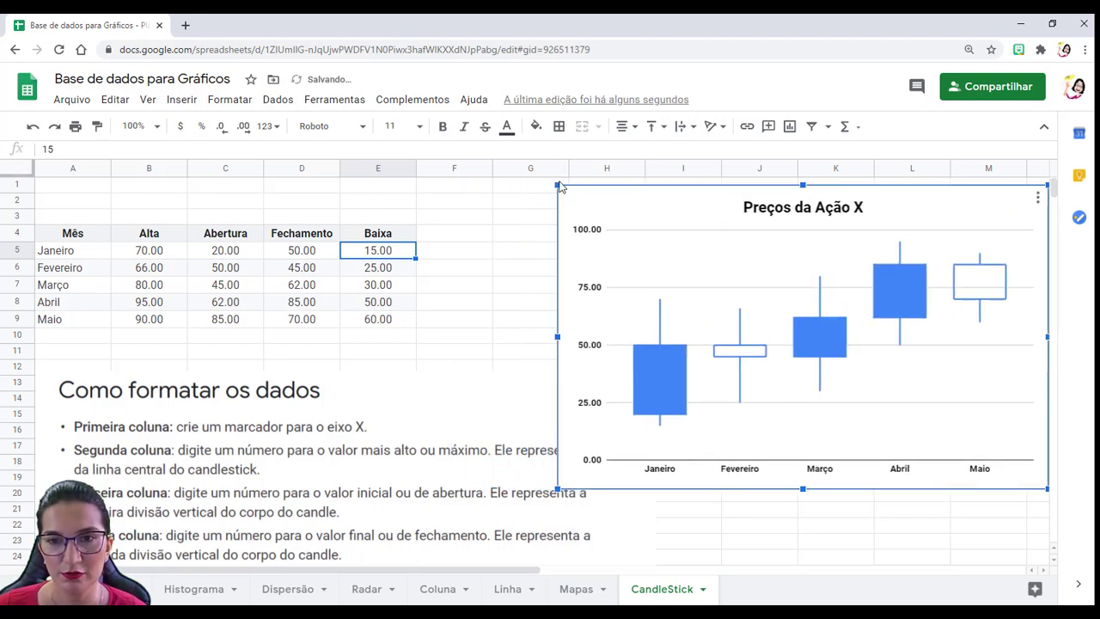
drag(557, 185, 604, 232)
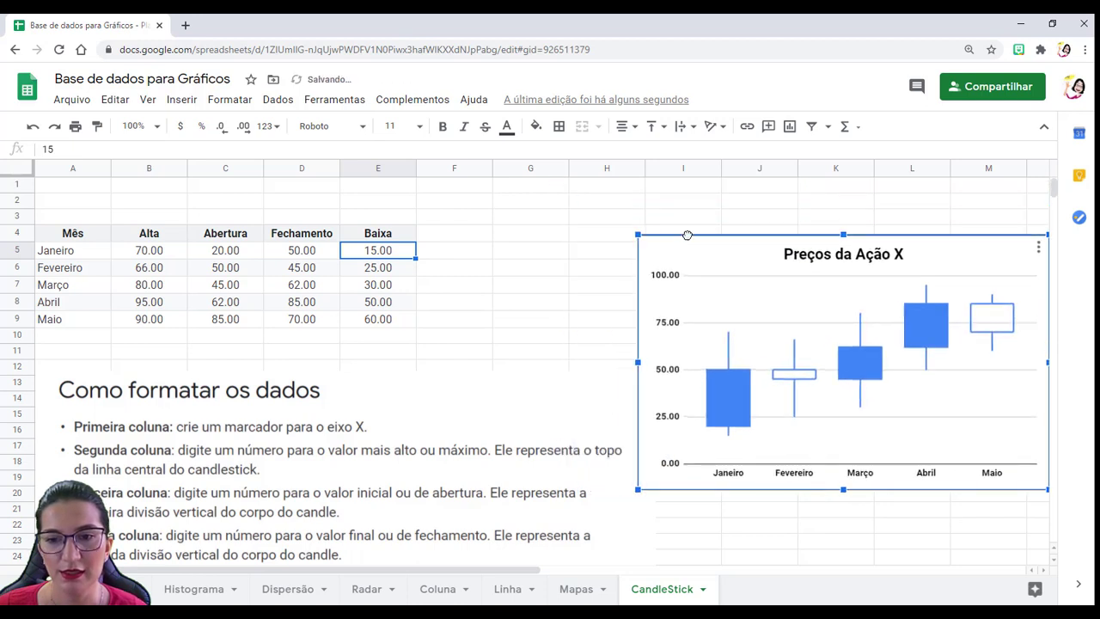
drag(668, 245, 570, 187)
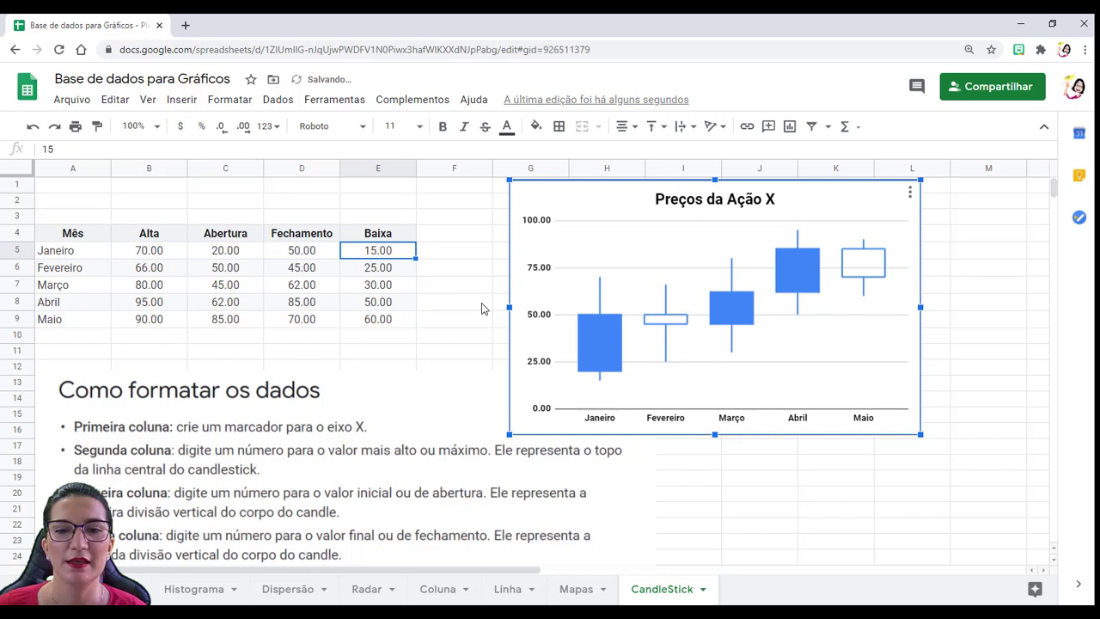
scroll(481, 302, down, 2)
scroll(481, 310, up, 2)
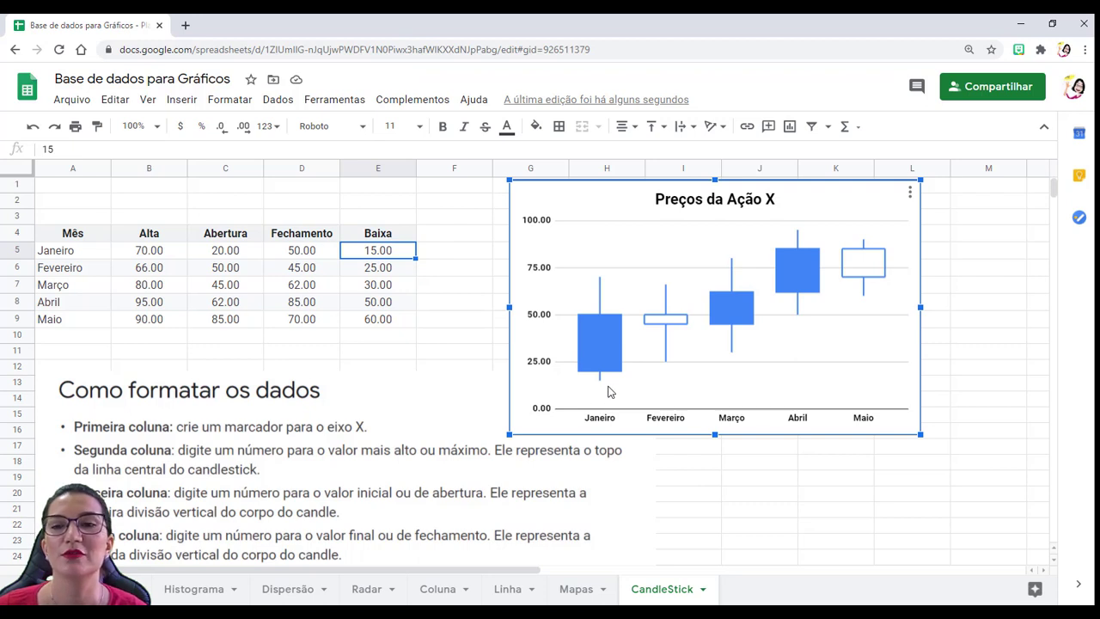
scroll(610, 393, down, 1)
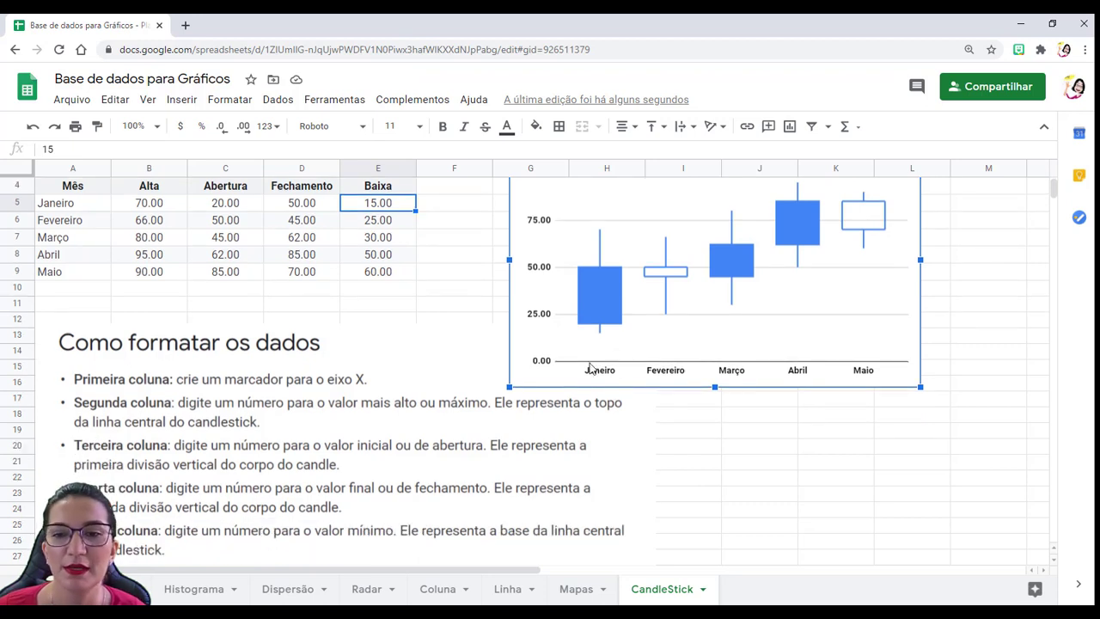
scroll(669, 428, up, 1)
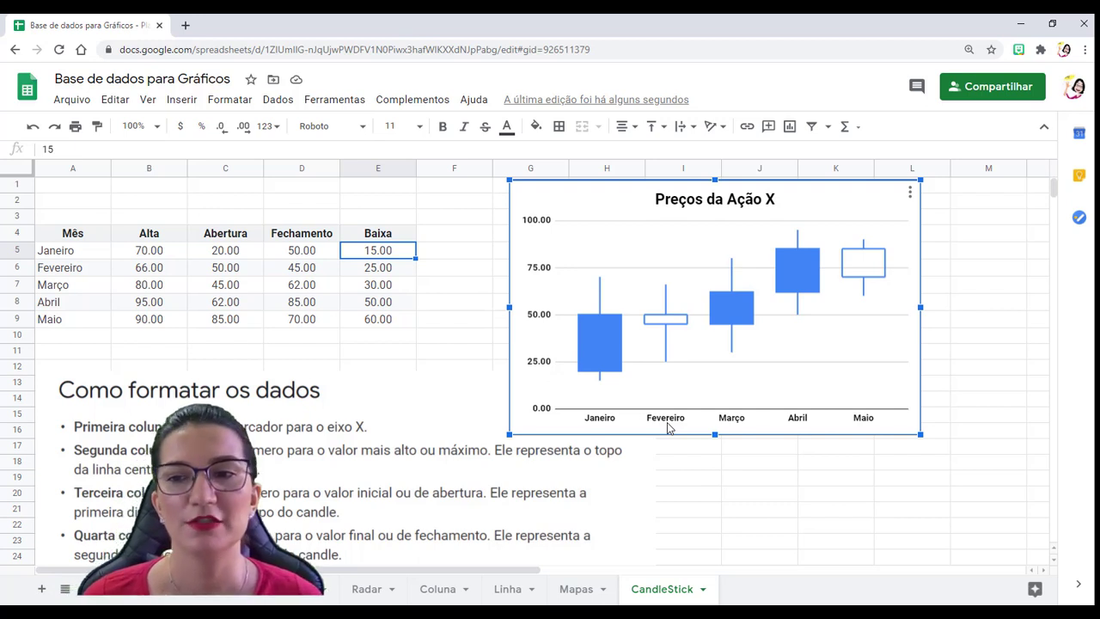
click(787, 511)
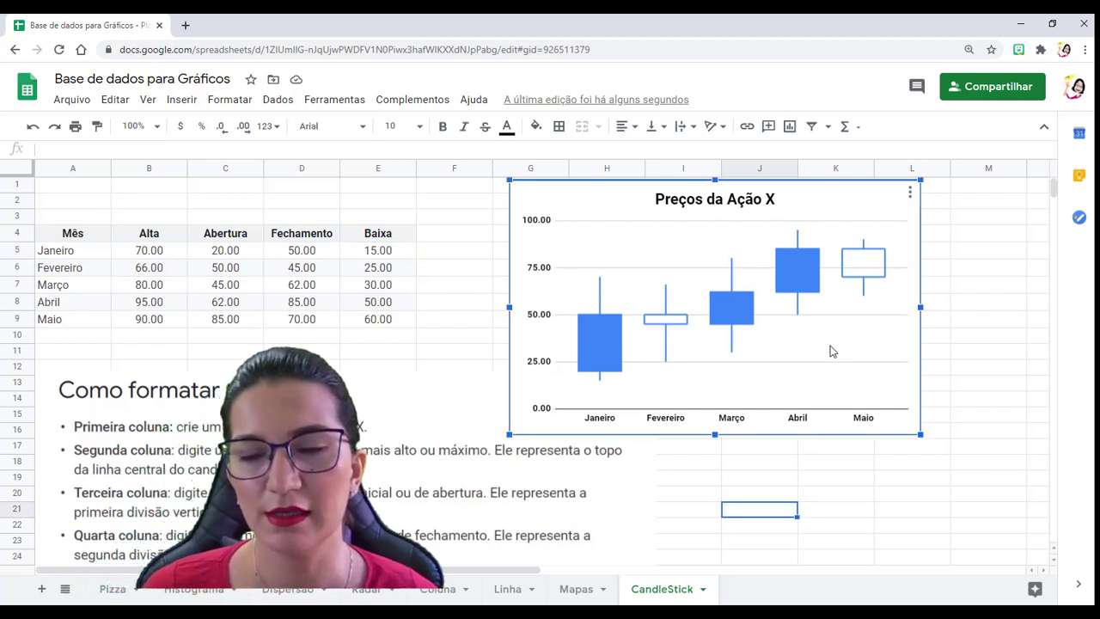